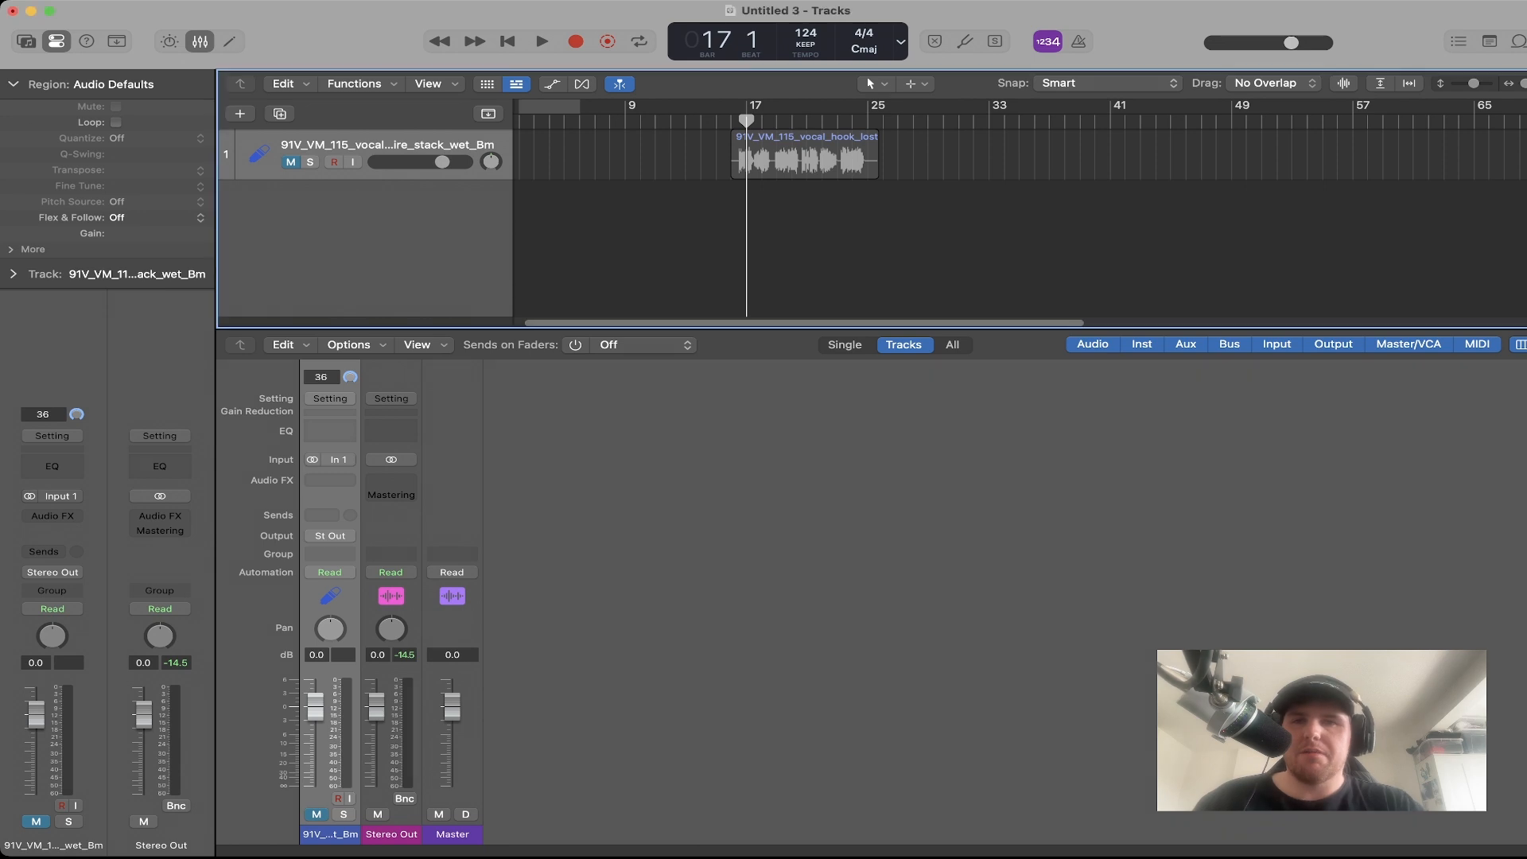
# Unmute the vocal track and move the vocal hook region so that it starts at bar 17.
pyautogui.hotkey('ctrl', 'm')
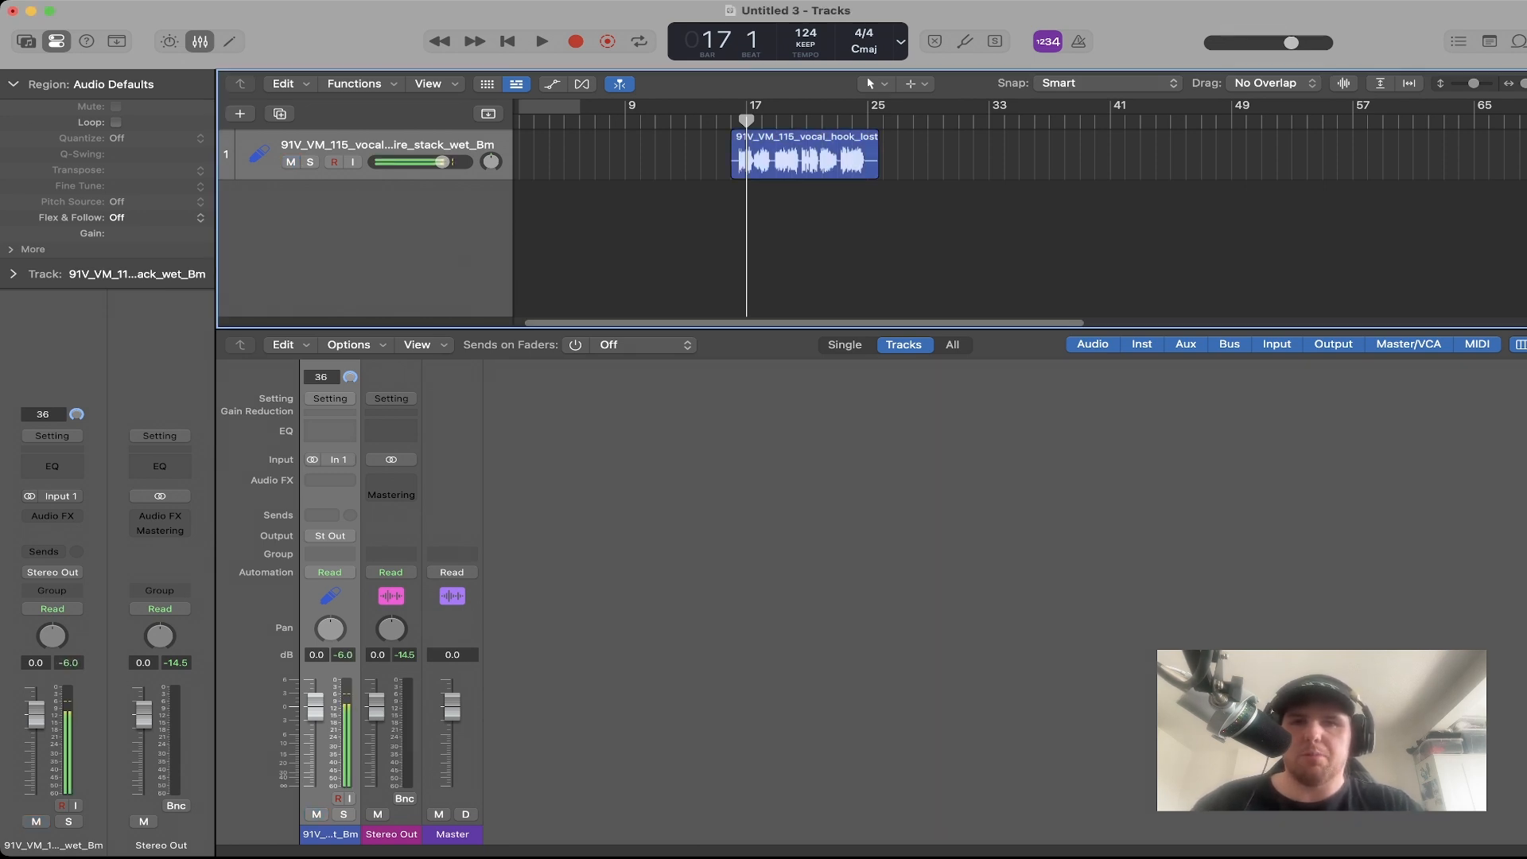
pyautogui.scroll(5, 828, 159)
pyautogui.moveTo(827, 159); pyautogui.dragTo(885, 159)
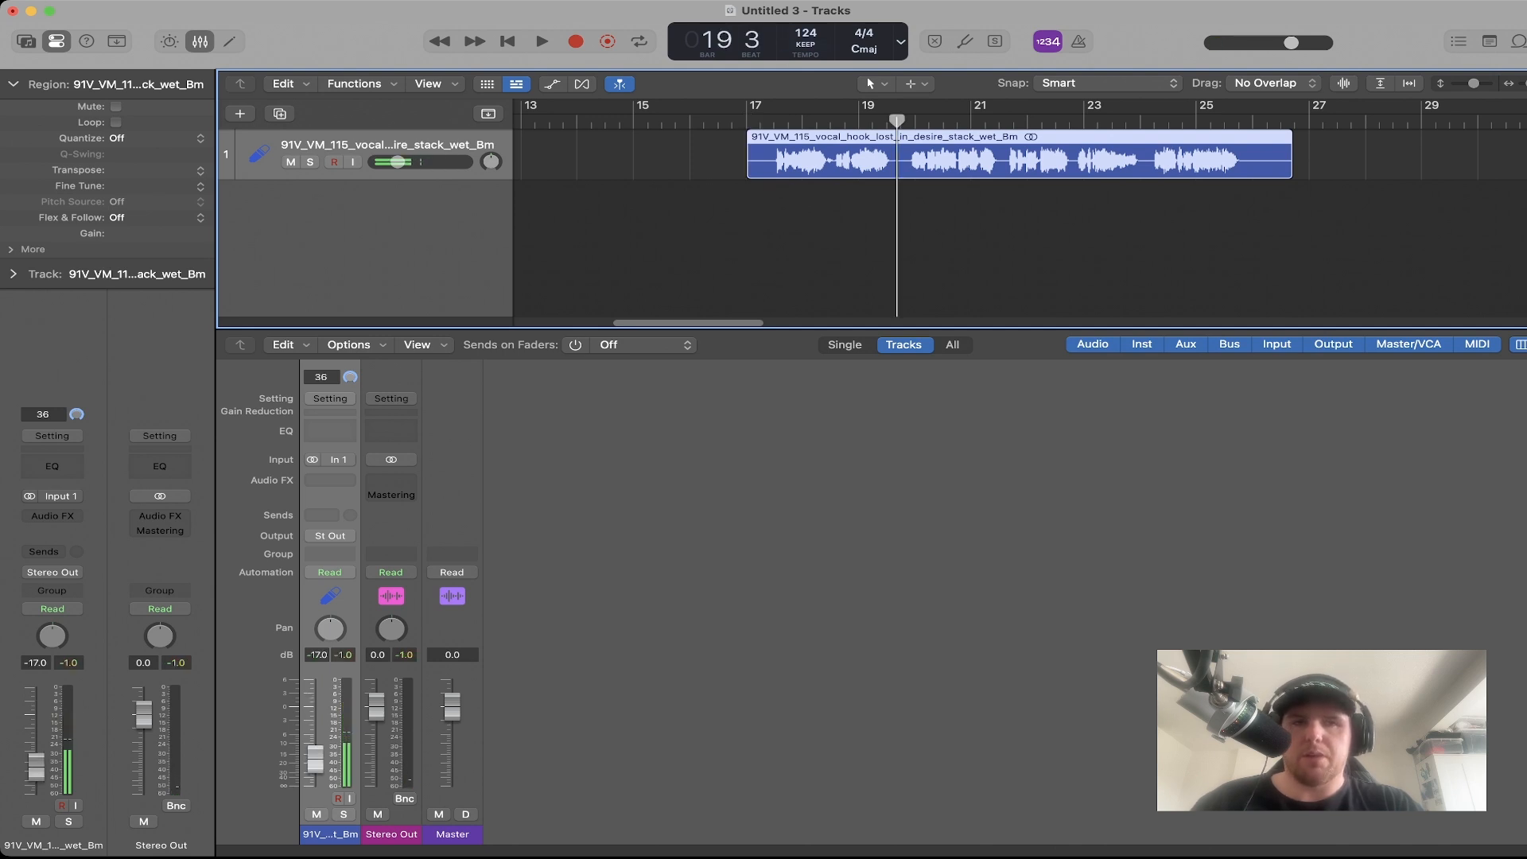
# Time-stretch the vocal hook region so that it ends at bar 26.
pyautogui.moveTo(1291, 172); pyautogui.dragTo(1252, 172)
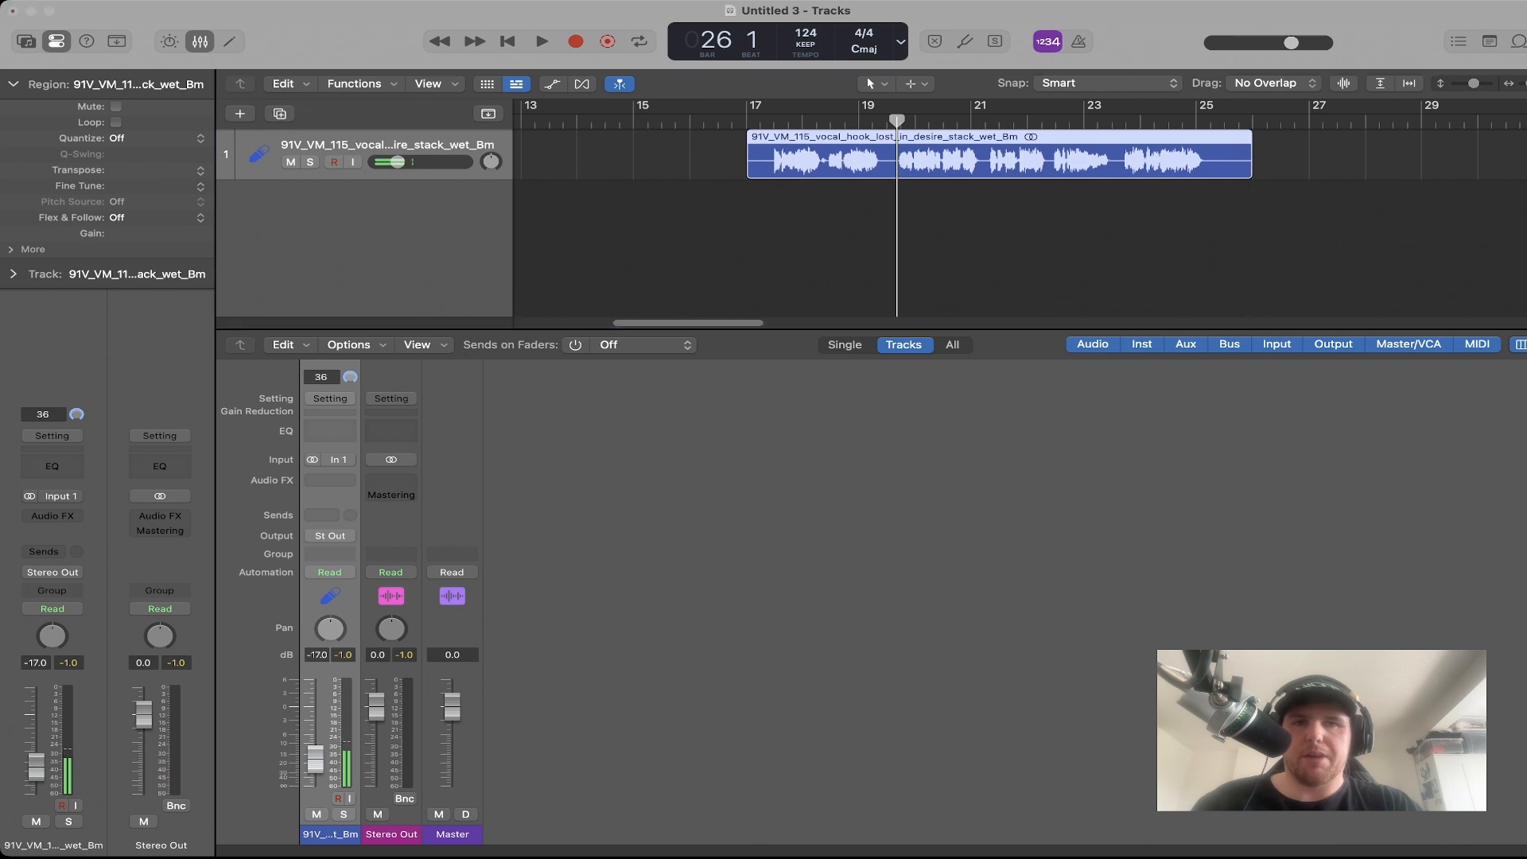
pyautogui.moveTo(775, 121); pyautogui.dragTo(1126, 120)
pyautogui.moveTo(1127, 121); pyautogui.dragTo(1196, 121)
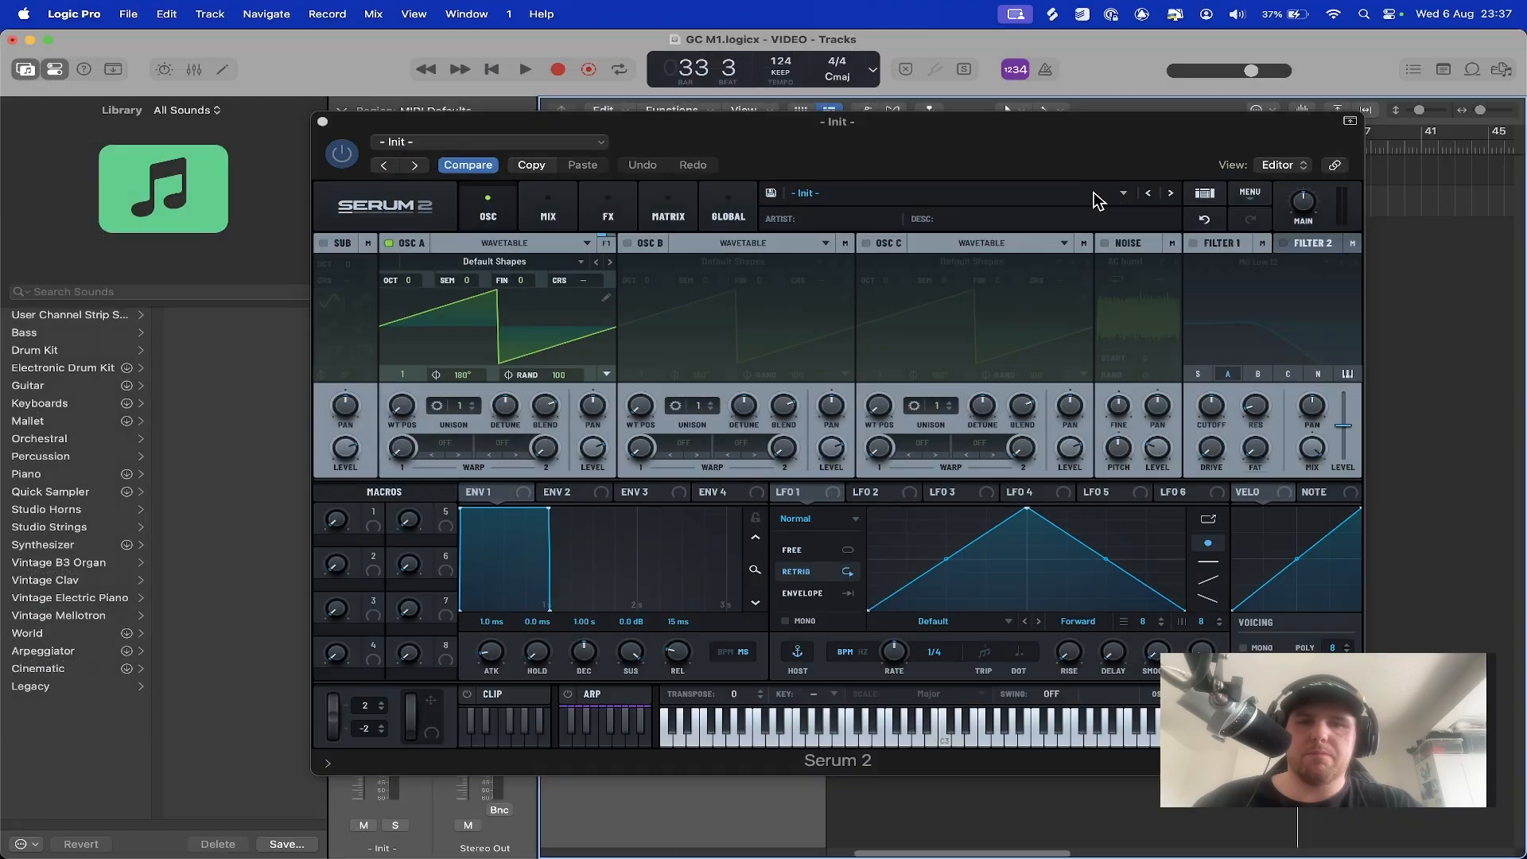
# Load the user preset BS - ORGANNN M1 BABY from Groove Collective - House Selections Vol 1 in Serum 2 and close the plug-in.
pyautogui.click(1090, 199)
pyautogui.moveTo(1050, 245)
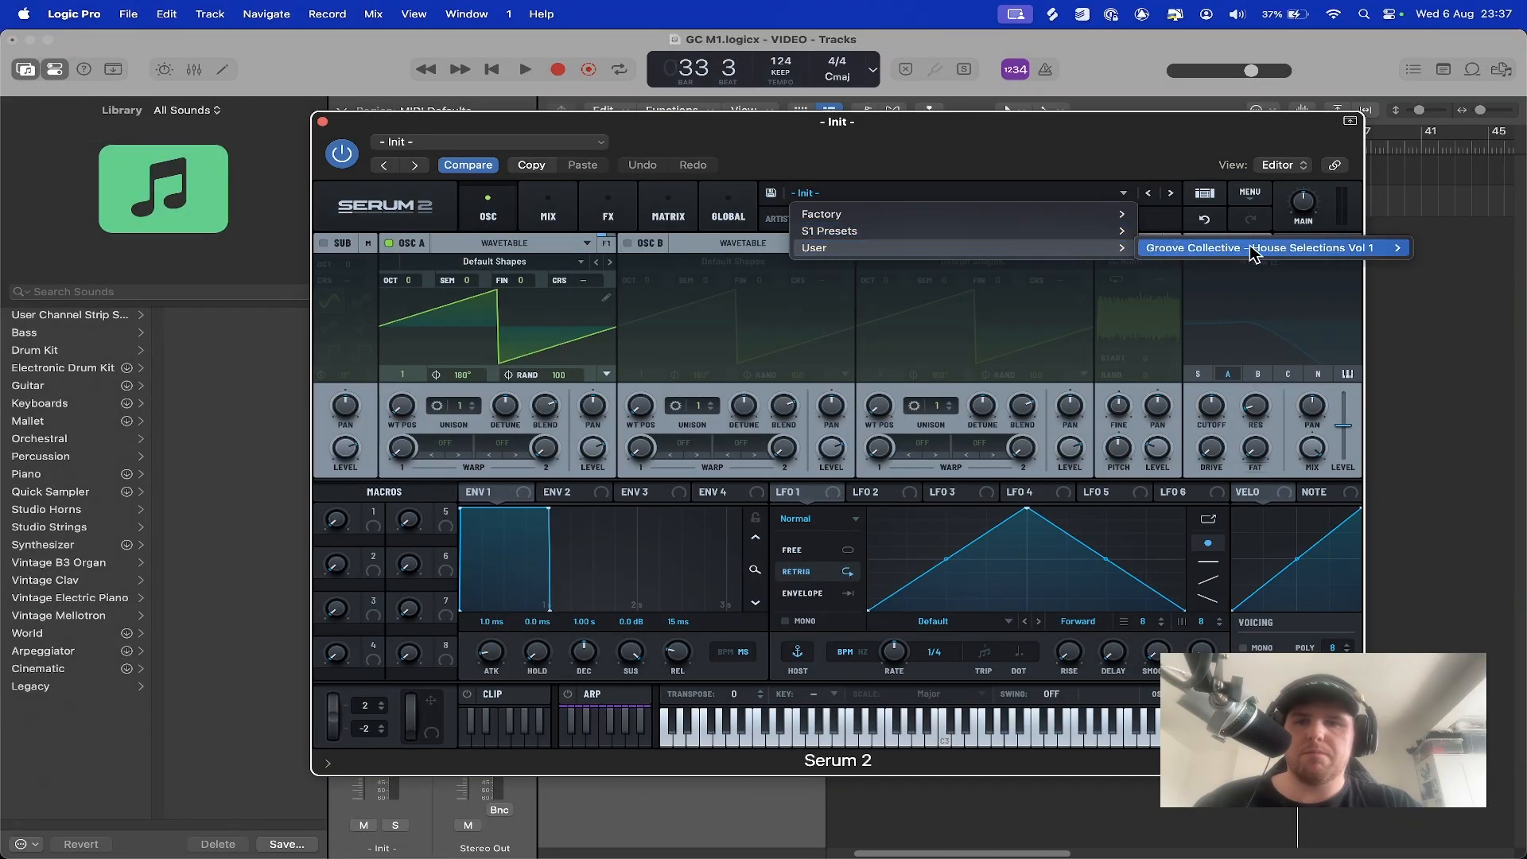
pyautogui.moveTo(1263, 251)
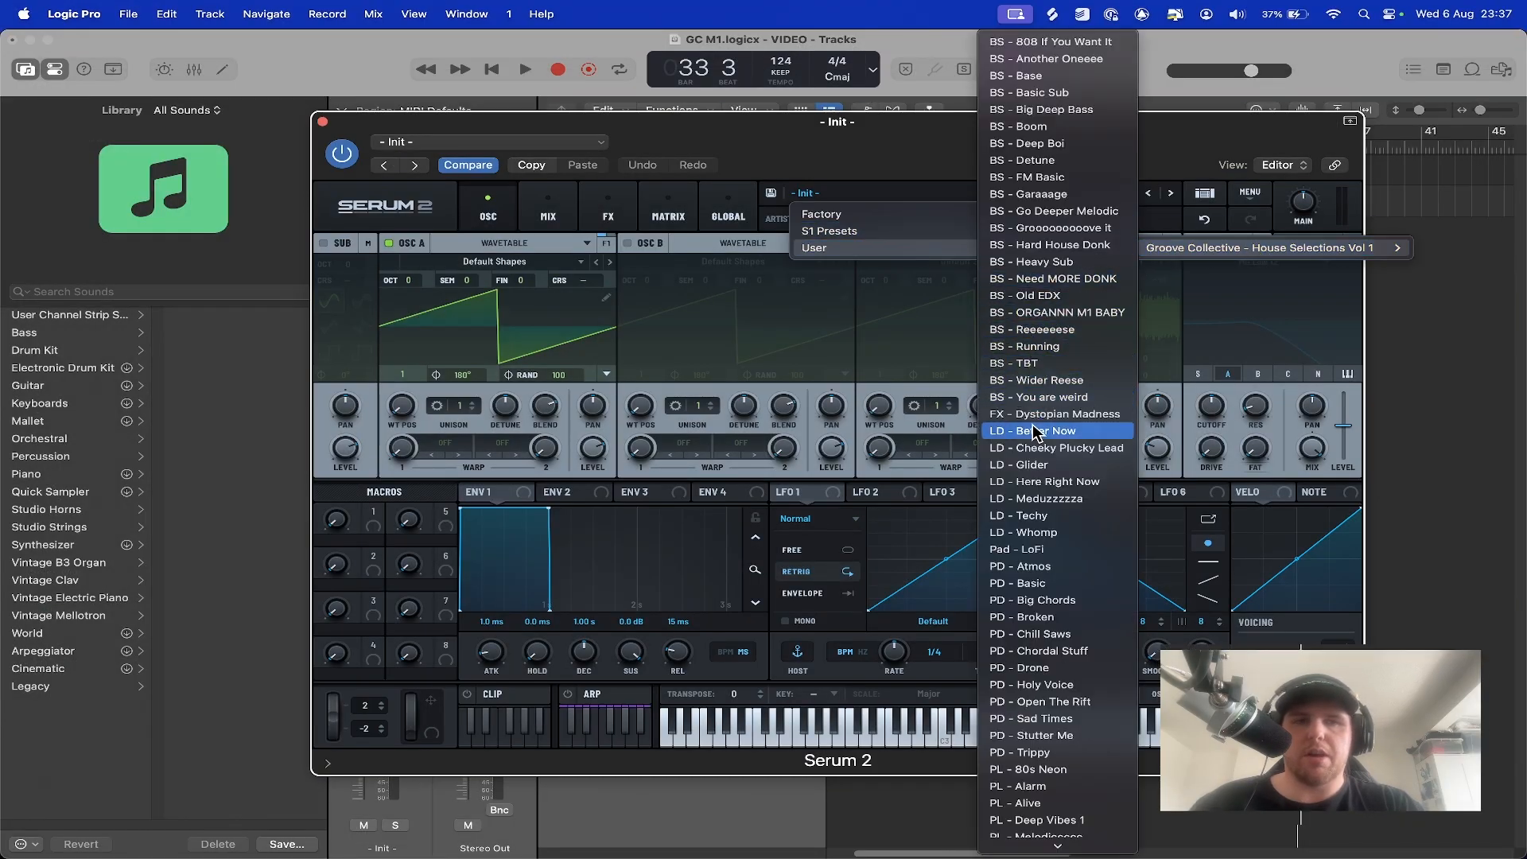
pyautogui.scroll(-2, 1054, 783)
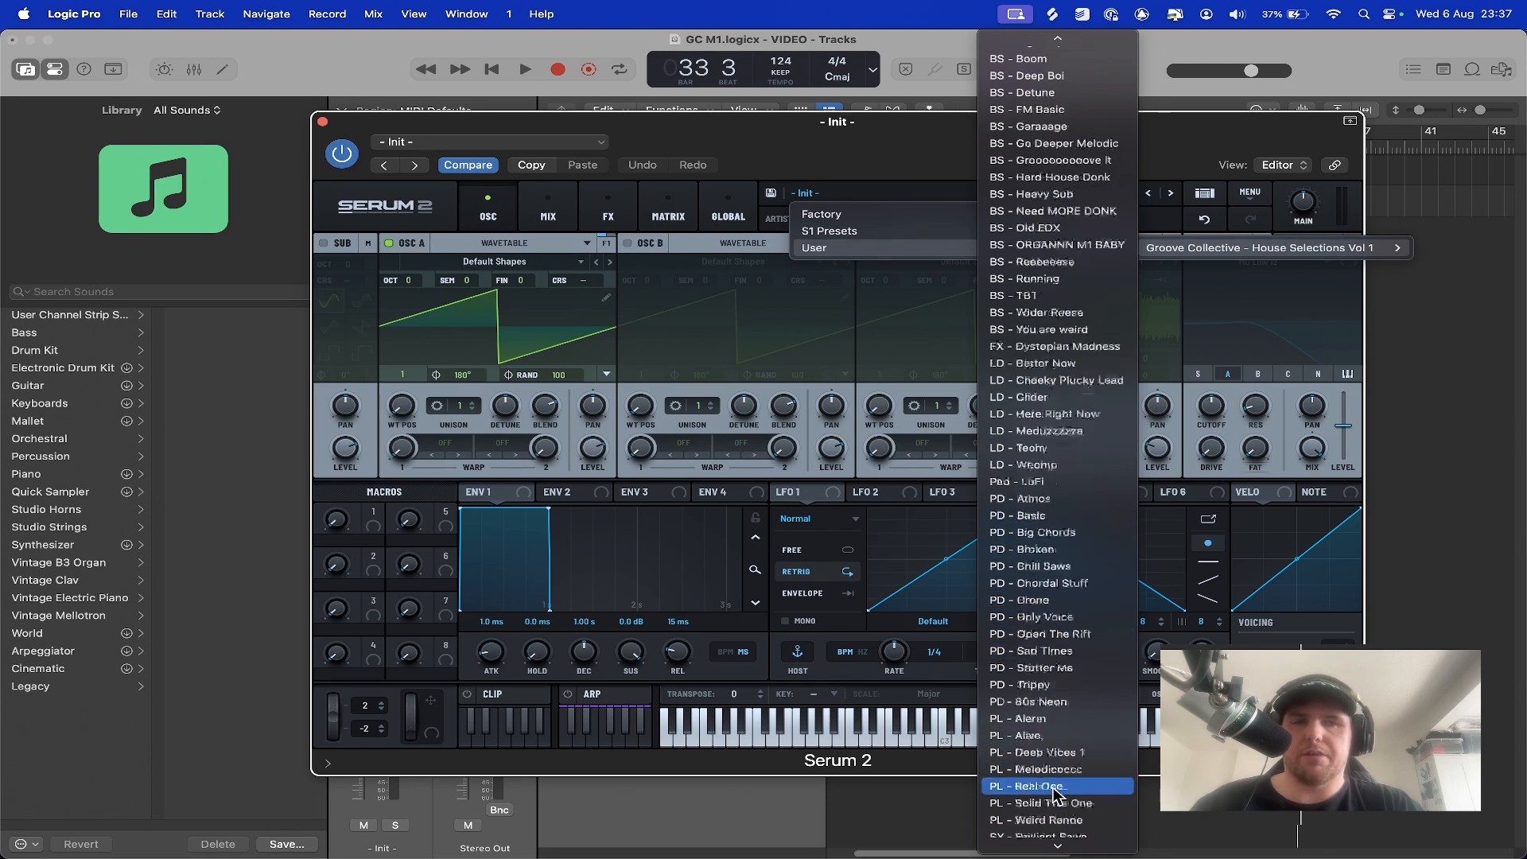
pyautogui.scroll(3, 1066, 410)
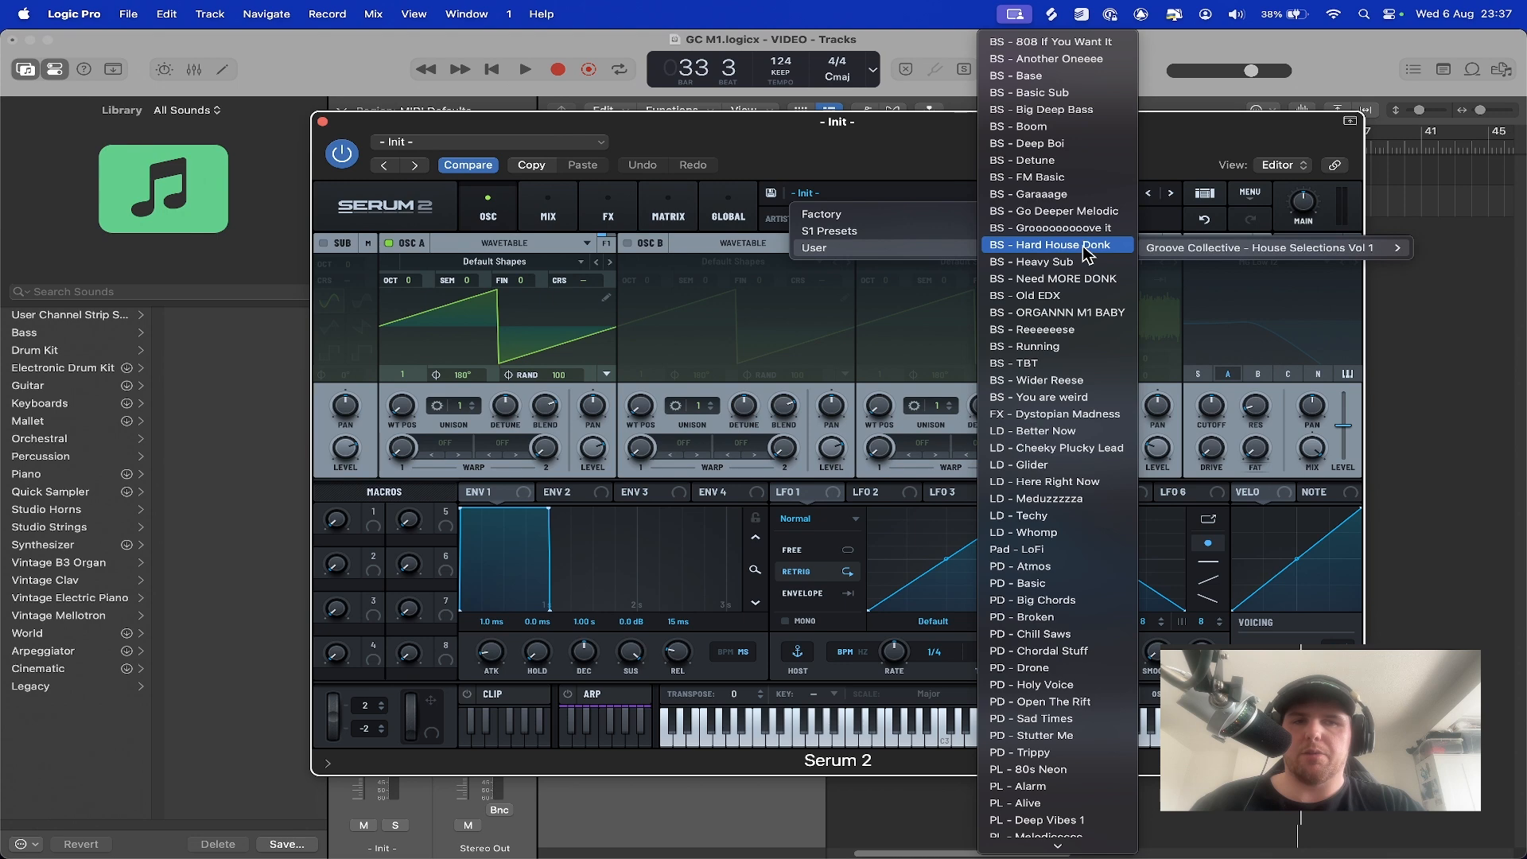
pyautogui.click(1087, 312)
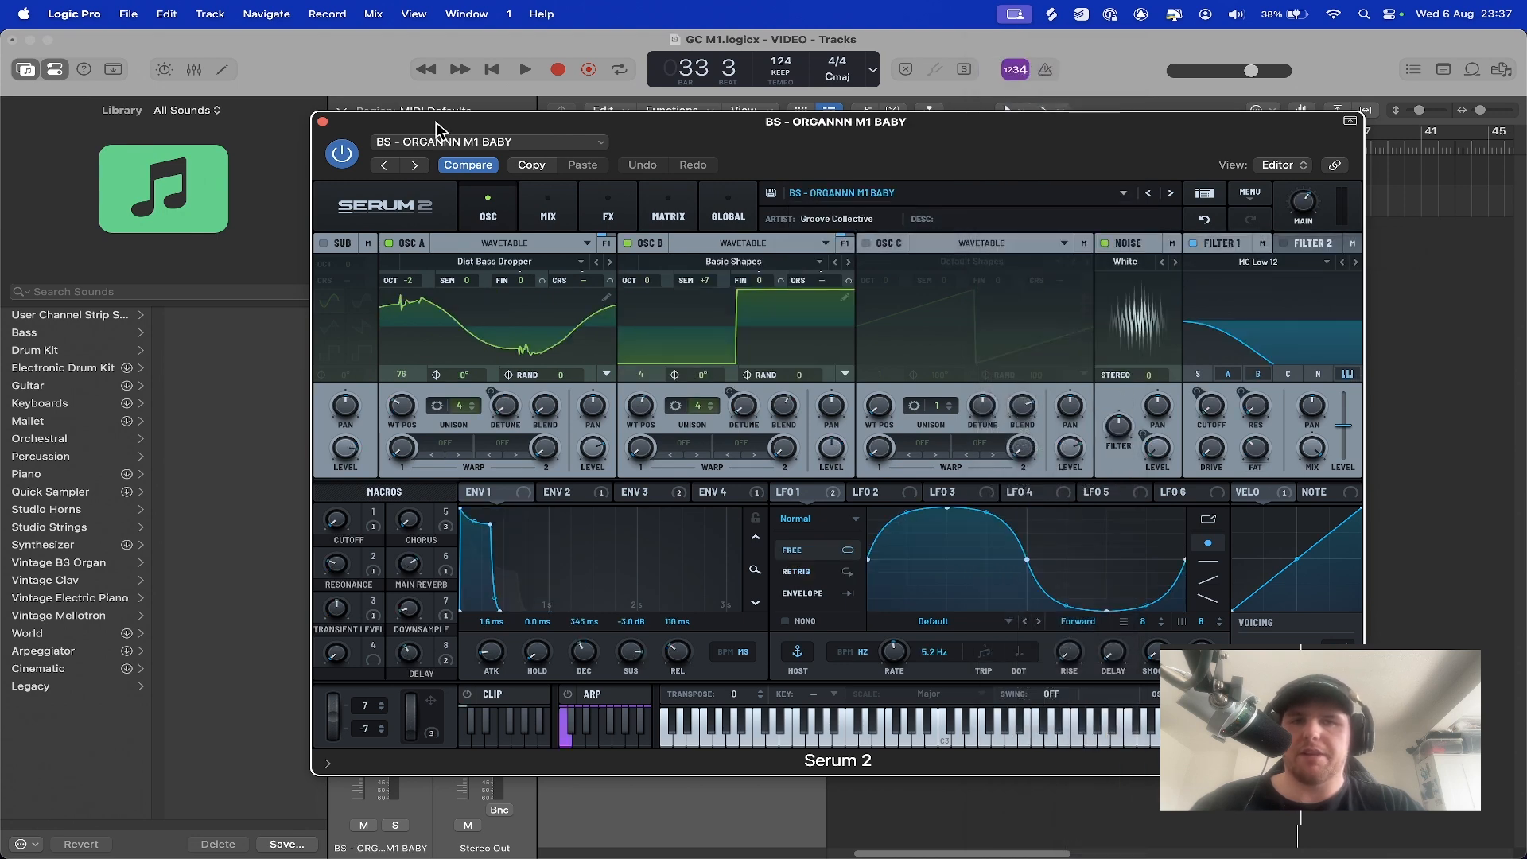
pyautogui.click(322, 124)
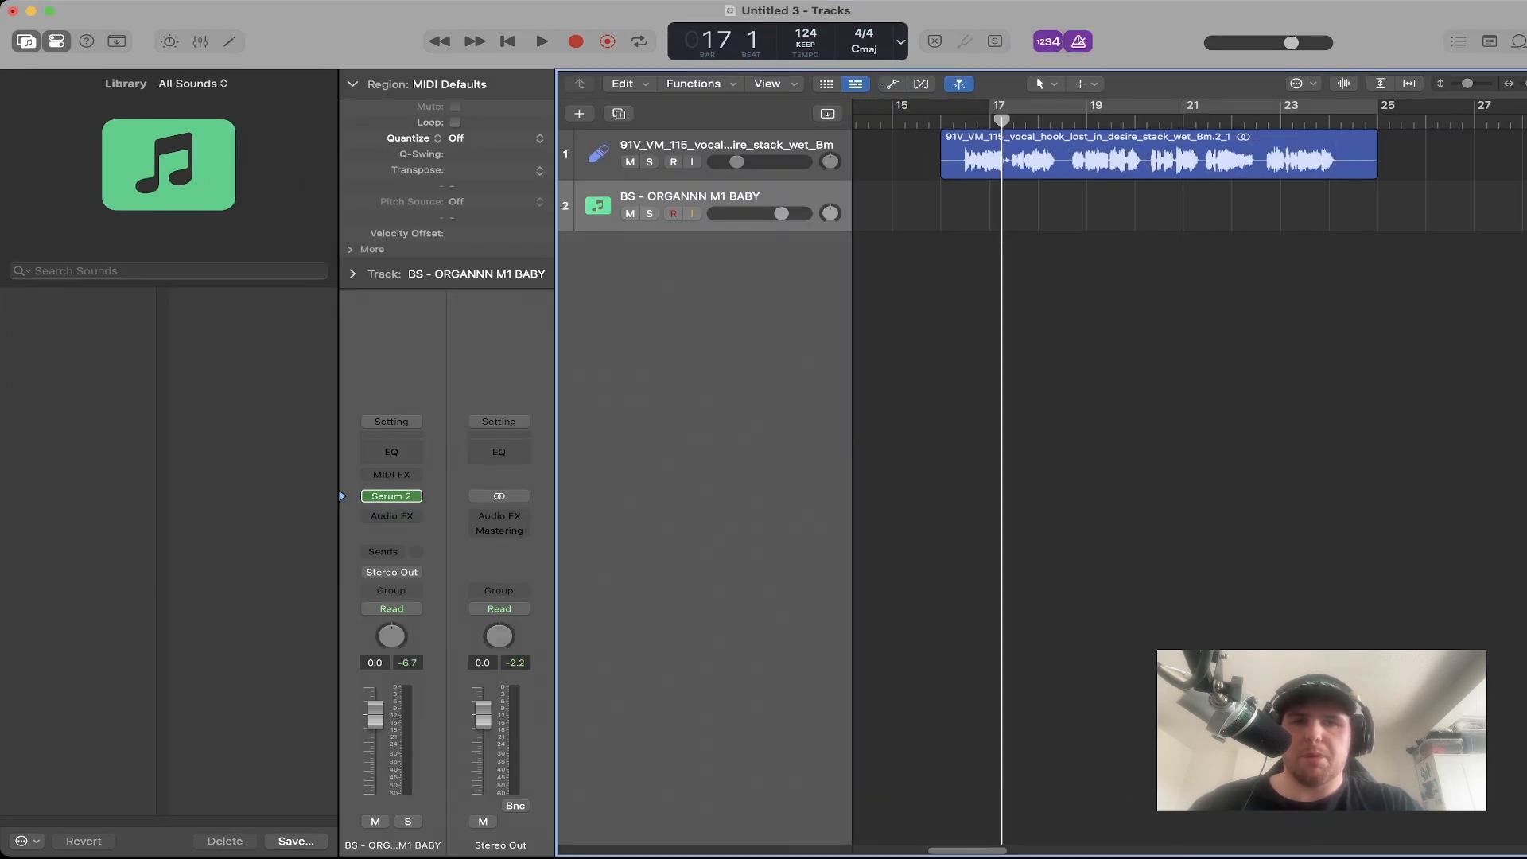
# Create an empty MIDI region on the organ bass track from bar 17 to bar 21 and open it for note editing.
pyautogui.click(1015, 207)
pyautogui.moveTo(1035, 222); pyautogui.dragTo(1183, 222)
pyautogui.press('p')
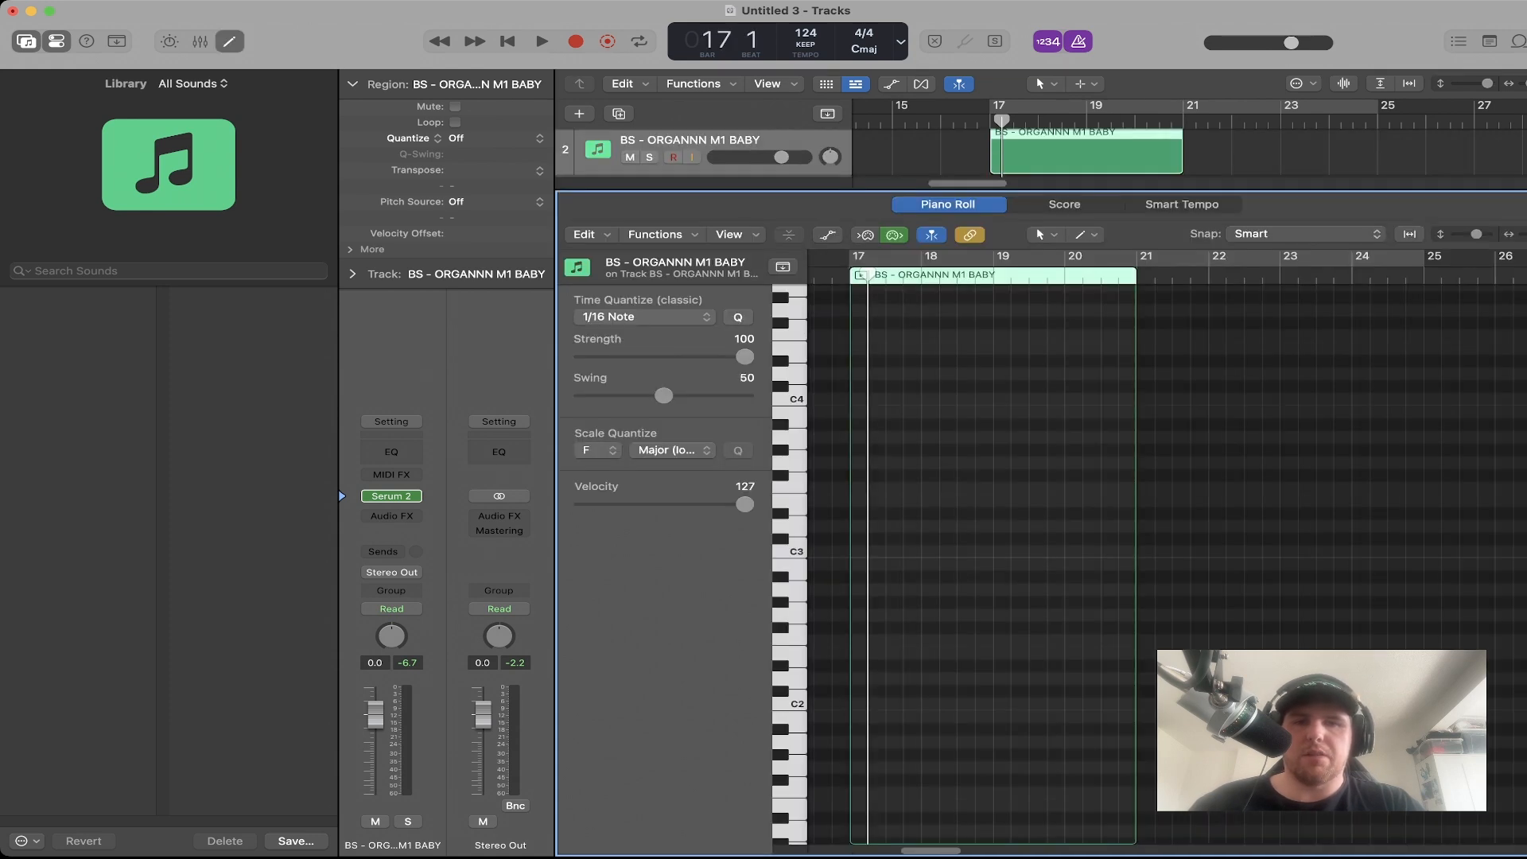
# Enter five short B2 notes in an offbeat rhythm across bar 17 of the organ bass region and play them back.
pyautogui.keyDown('super'); pyautogui.click(854, 412); pyautogui.keyUp('super')
pyautogui.hotkey('alt', 'shift', 'Down')
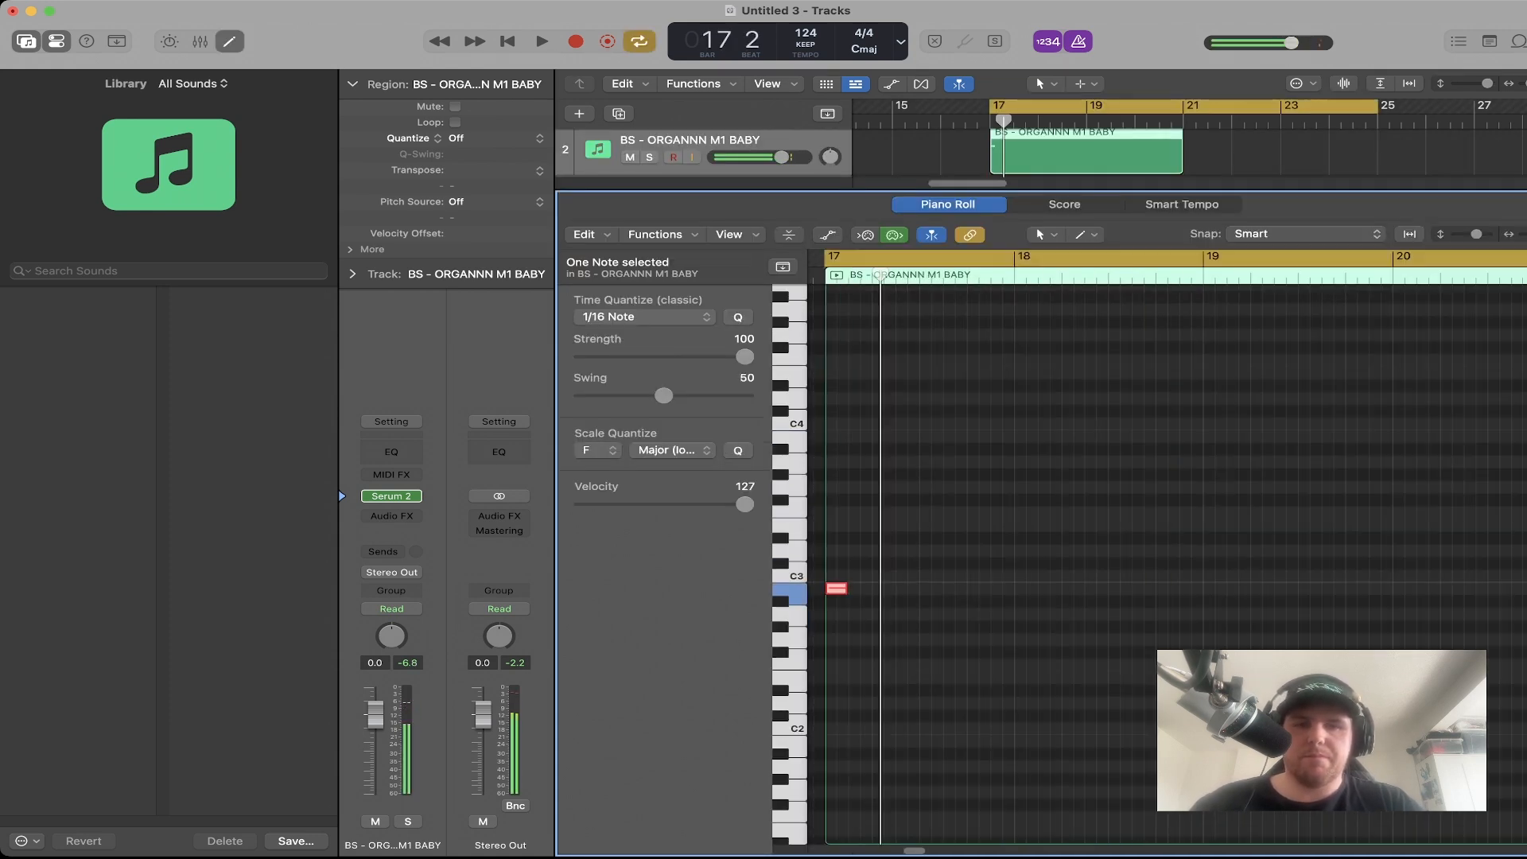
pyautogui.keyDown('super'); pyautogui.click(882, 589); pyautogui.keyUp('super')
pyautogui.click(914, 592)
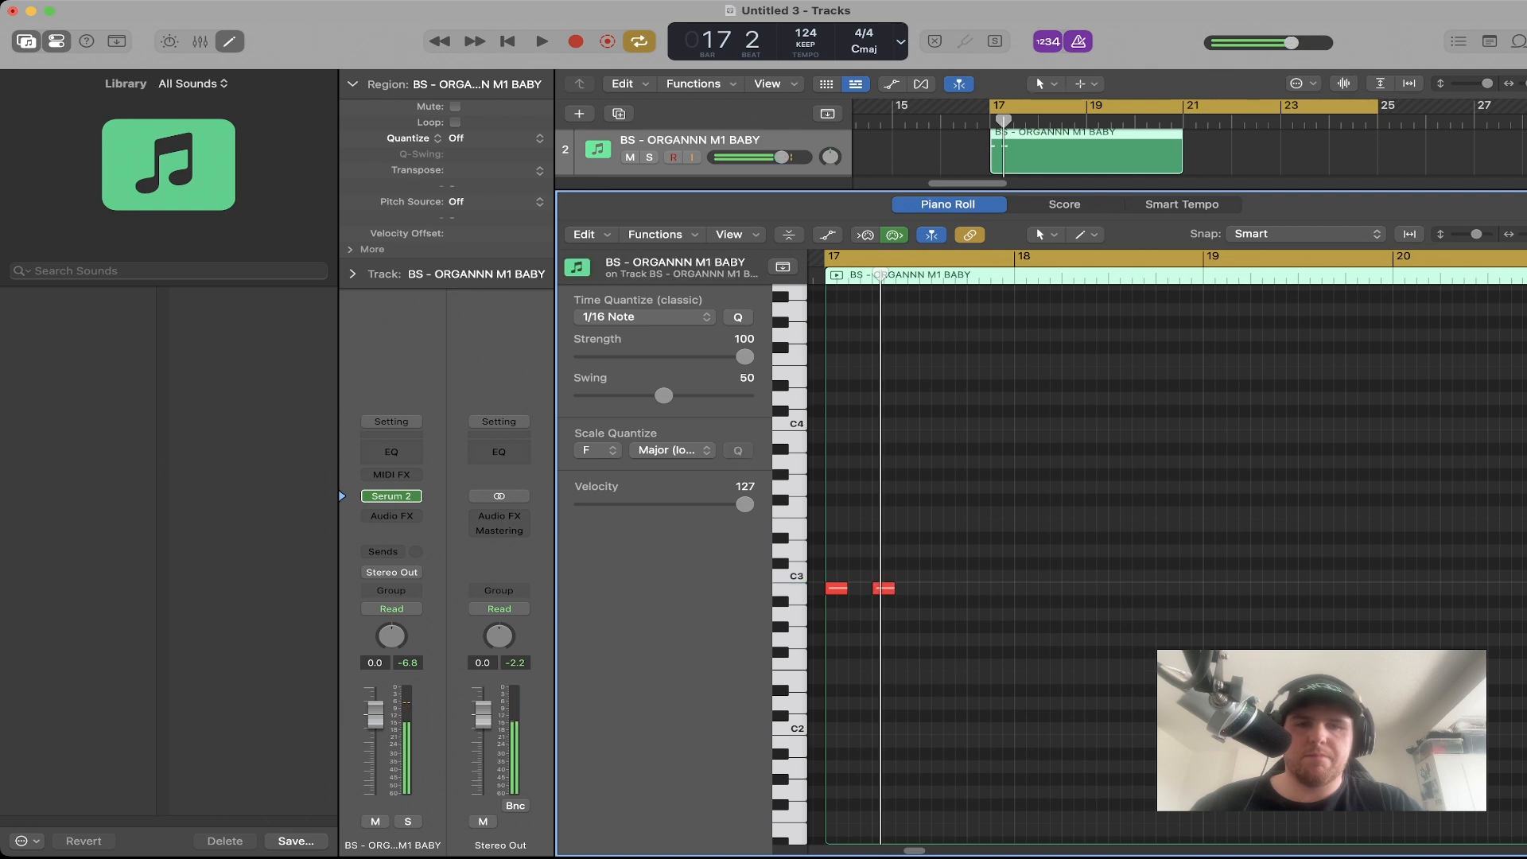
pyautogui.keyDown('super'); pyautogui.click(931, 588); pyautogui.keyUp('super')
pyautogui.keyDown('super'); pyautogui.click(967, 589); pyautogui.keyUp('super')
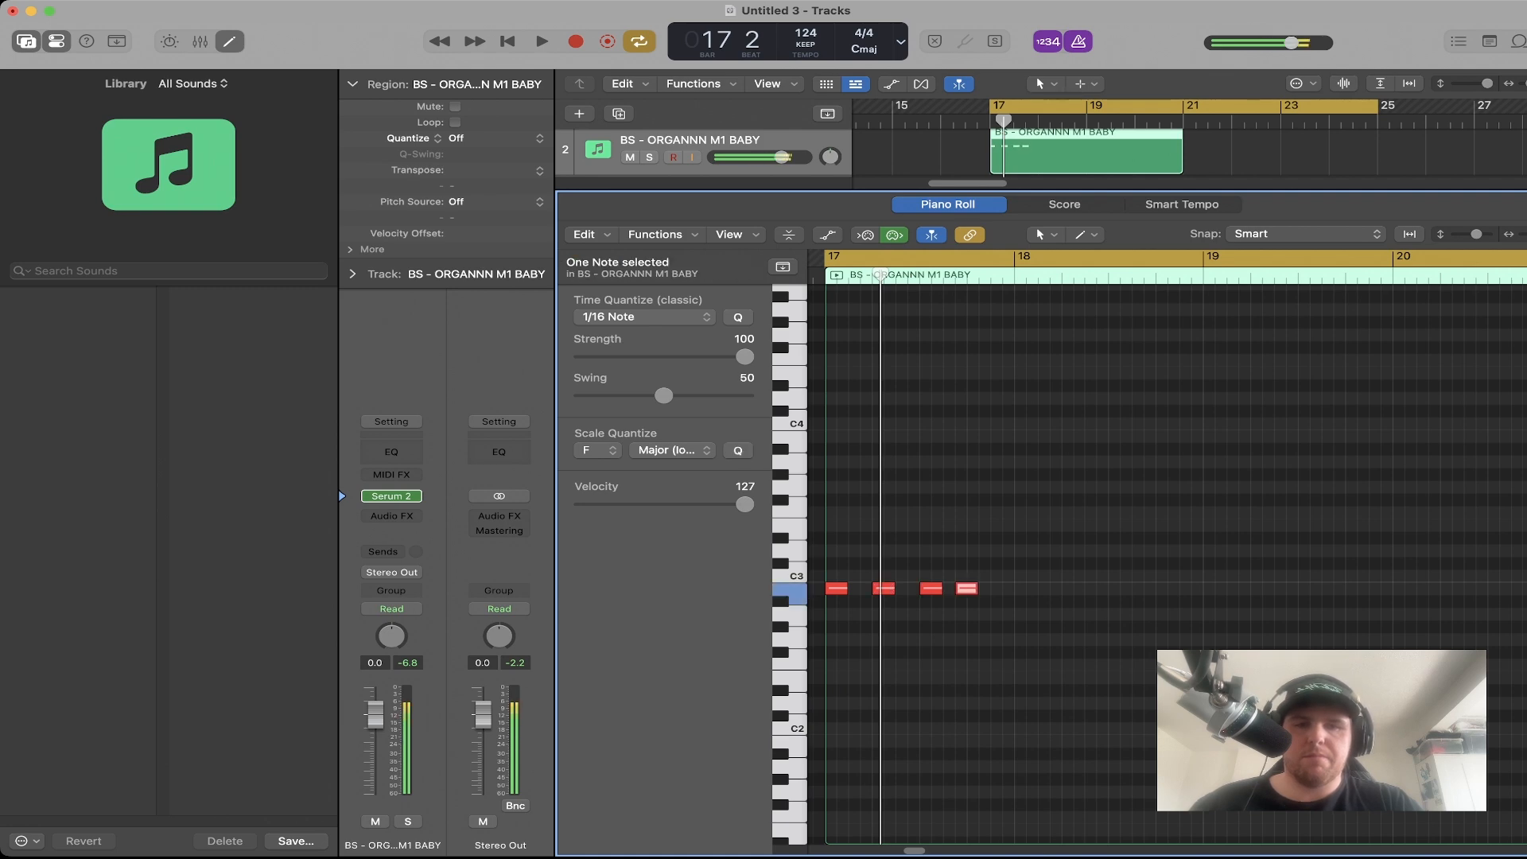
pyautogui.keyDown('super'); pyautogui.click(998, 588); pyautogui.keyUp('super')
pyautogui.press('space')
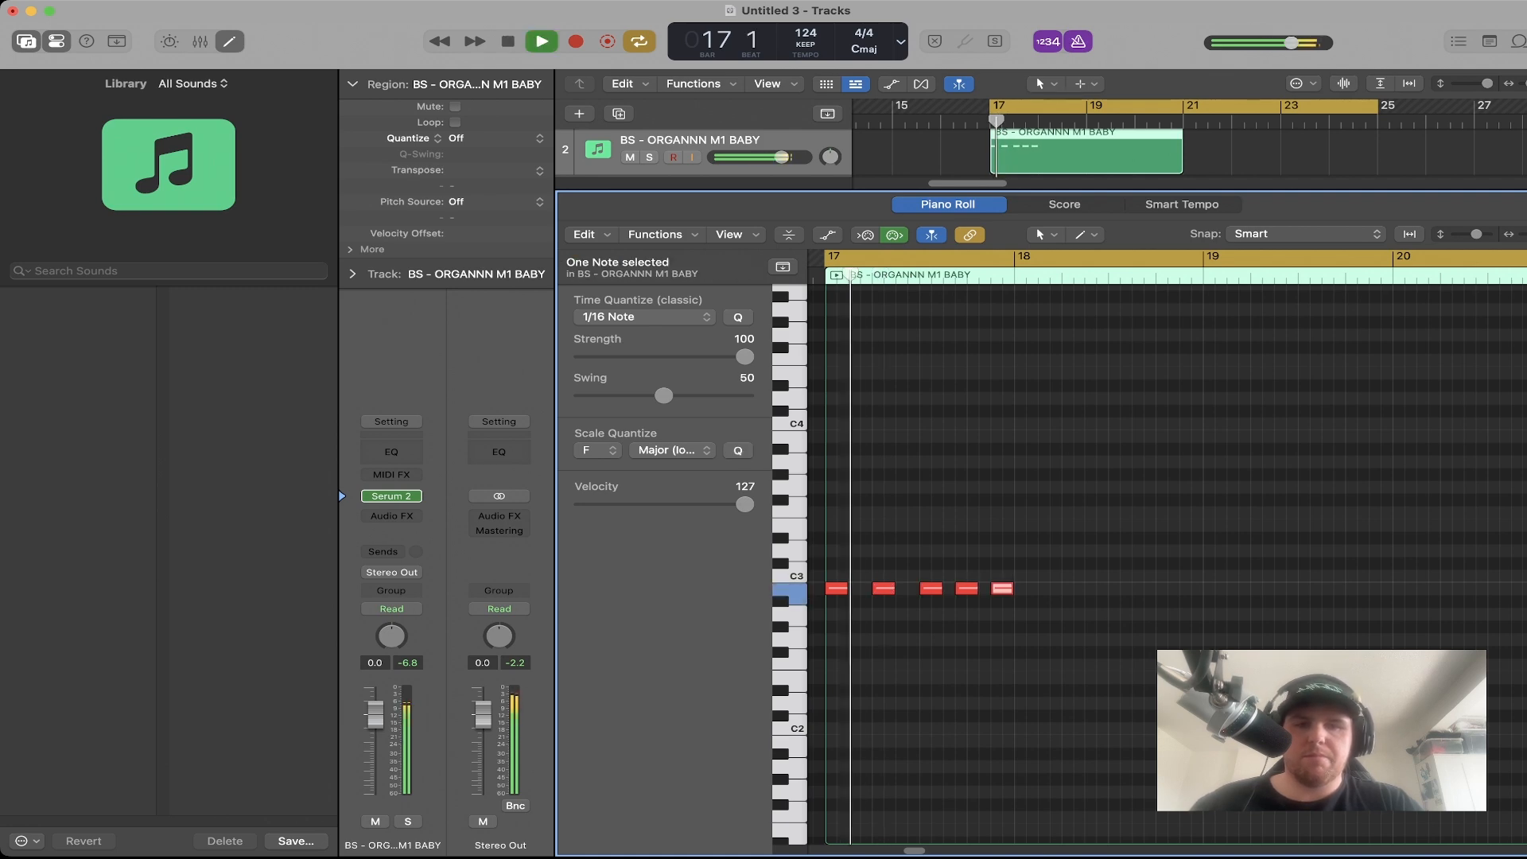
pyautogui.press('space')
# Enter five short E2 notes across bar 18, repeating the rhythm used in bar 17.
pyautogui.scroll(-2, 1154, 557)
pyautogui.keyDown('super'); pyautogui.click(949, 595); pyautogui.keyUp('super')
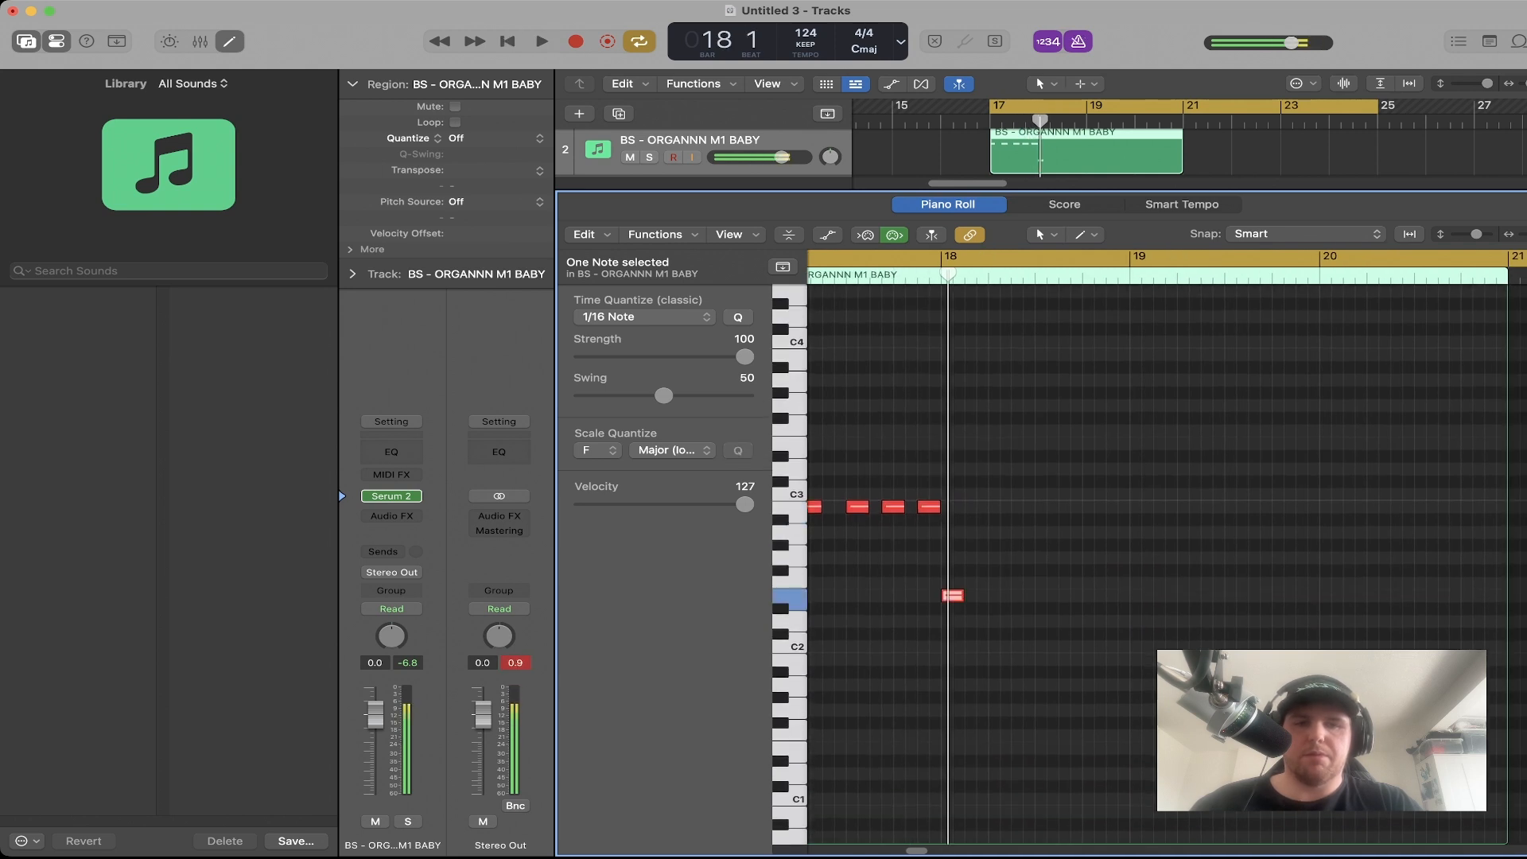
pyautogui.click(996, 596)
pyautogui.keyDown('super'); pyautogui.click(996, 595); pyautogui.keyUp('super')
pyautogui.keyDown('super'); pyautogui.click(1043, 596); pyautogui.keyUp('super')
pyautogui.keyDown('super'); pyautogui.click(1078, 596); pyautogui.keyUp('super')
pyautogui.keyDown('super'); pyautogui.click(1114, 596); pyautogui.keyUp('super')
pyautogui.click(1140, 595)
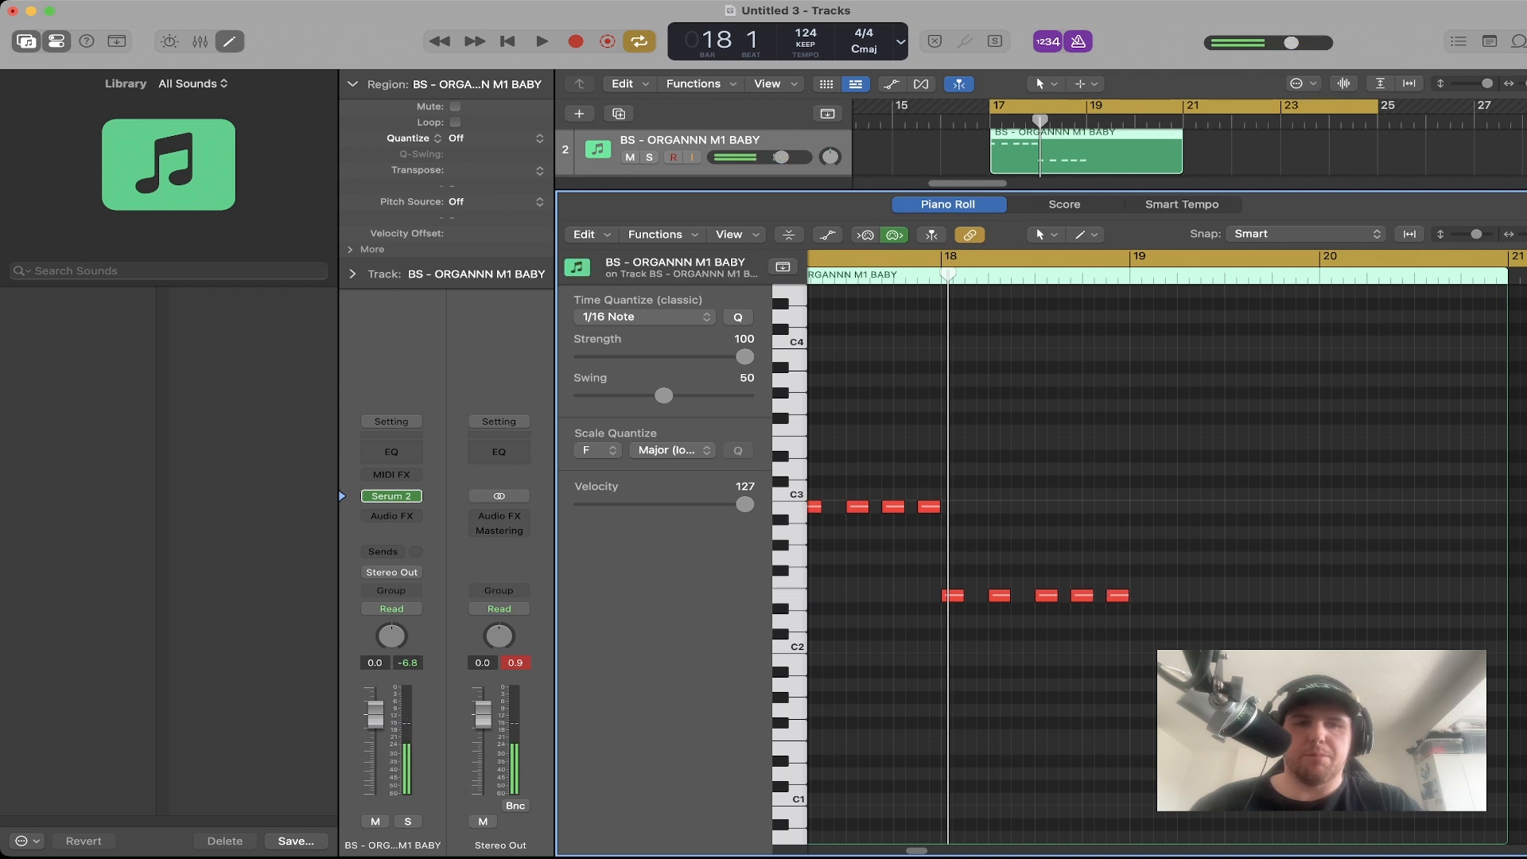
# Enter five short G2 notes across bar 19 in the same rhythm as the previous bars.
pyautogui.keyDown('super'); pyautogui.click(1137, 557); pyautogui.keyUp('super')
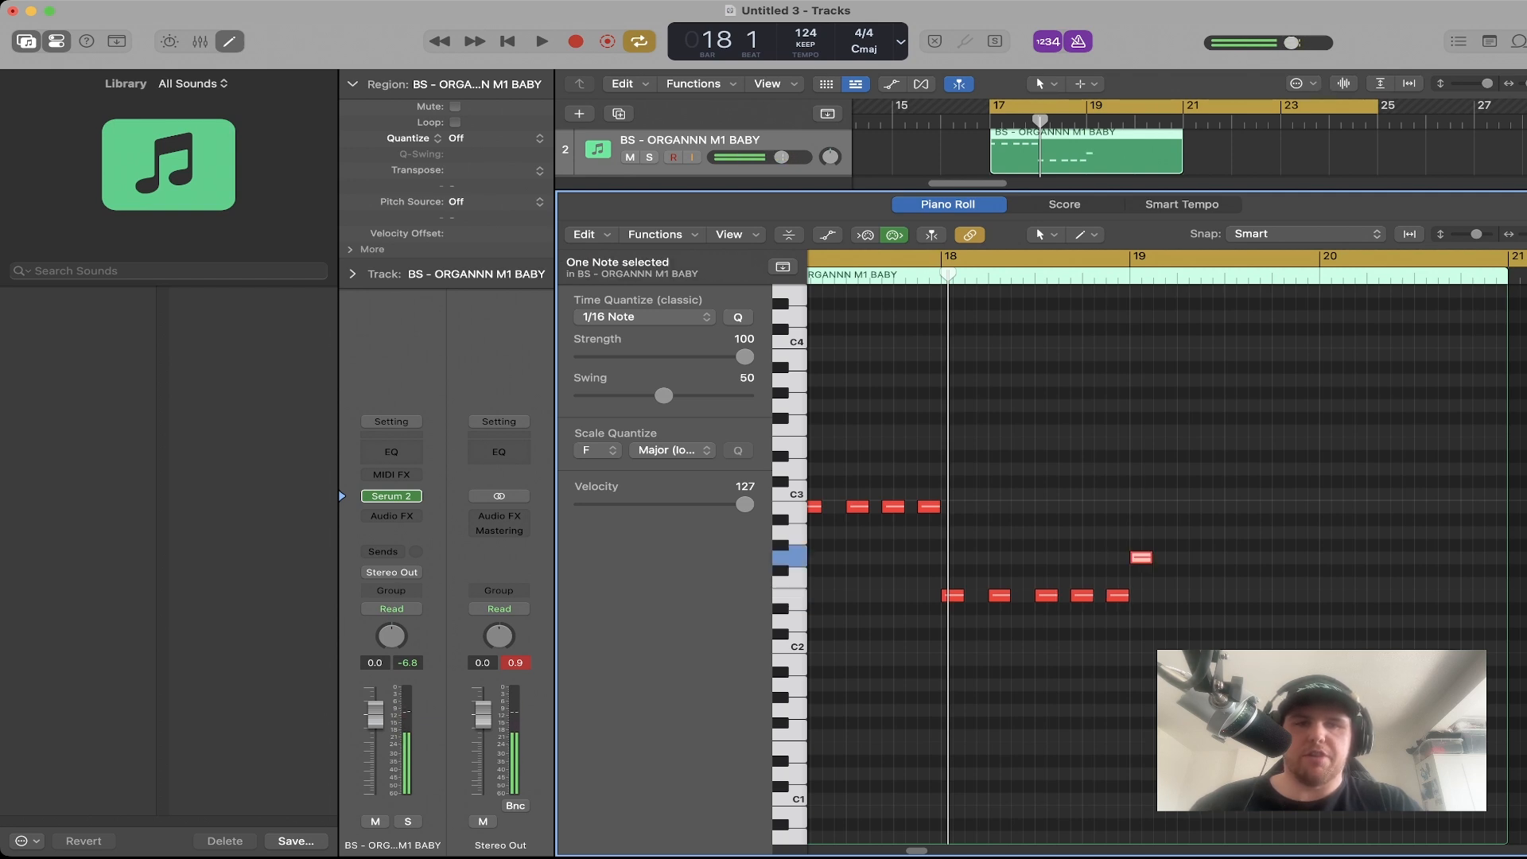
pyautogui.keyDown('super'); pyautogui.click(1186, 557); pyautogui.keyUp('super')
pyautogui.keyDown('super'); pyautogui.click(1232, 558); pyautogui.keyUp('super')
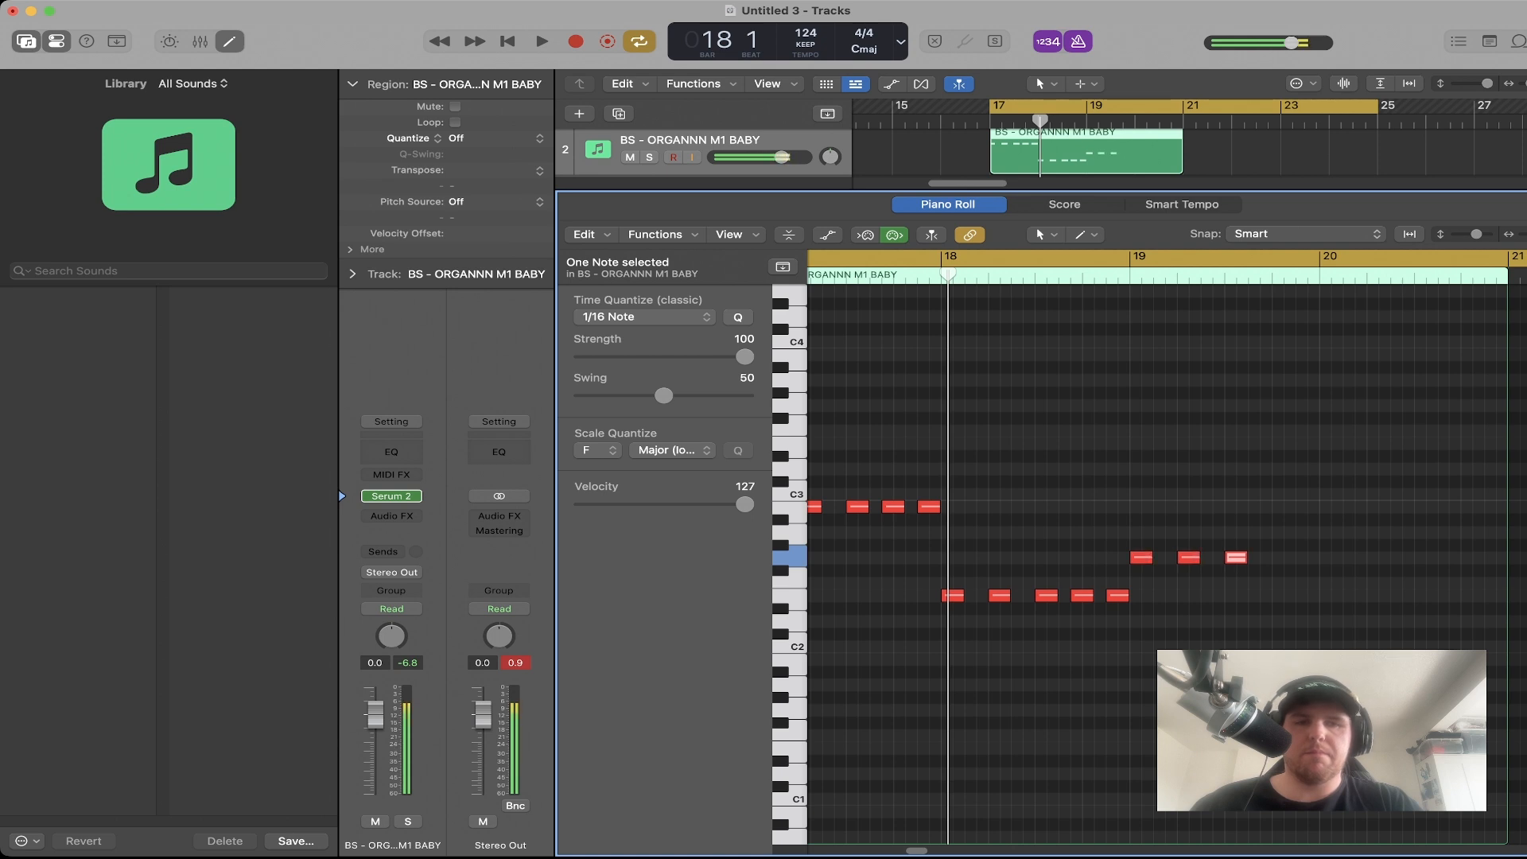
pyautogui.keyDown('super'); pyautogui.click(1268, 558); pyautogui.keyUp('super')
pyautogui.keyDown('super'); pyautogui.click(1305, 558); pyautogui.keyUp('super')
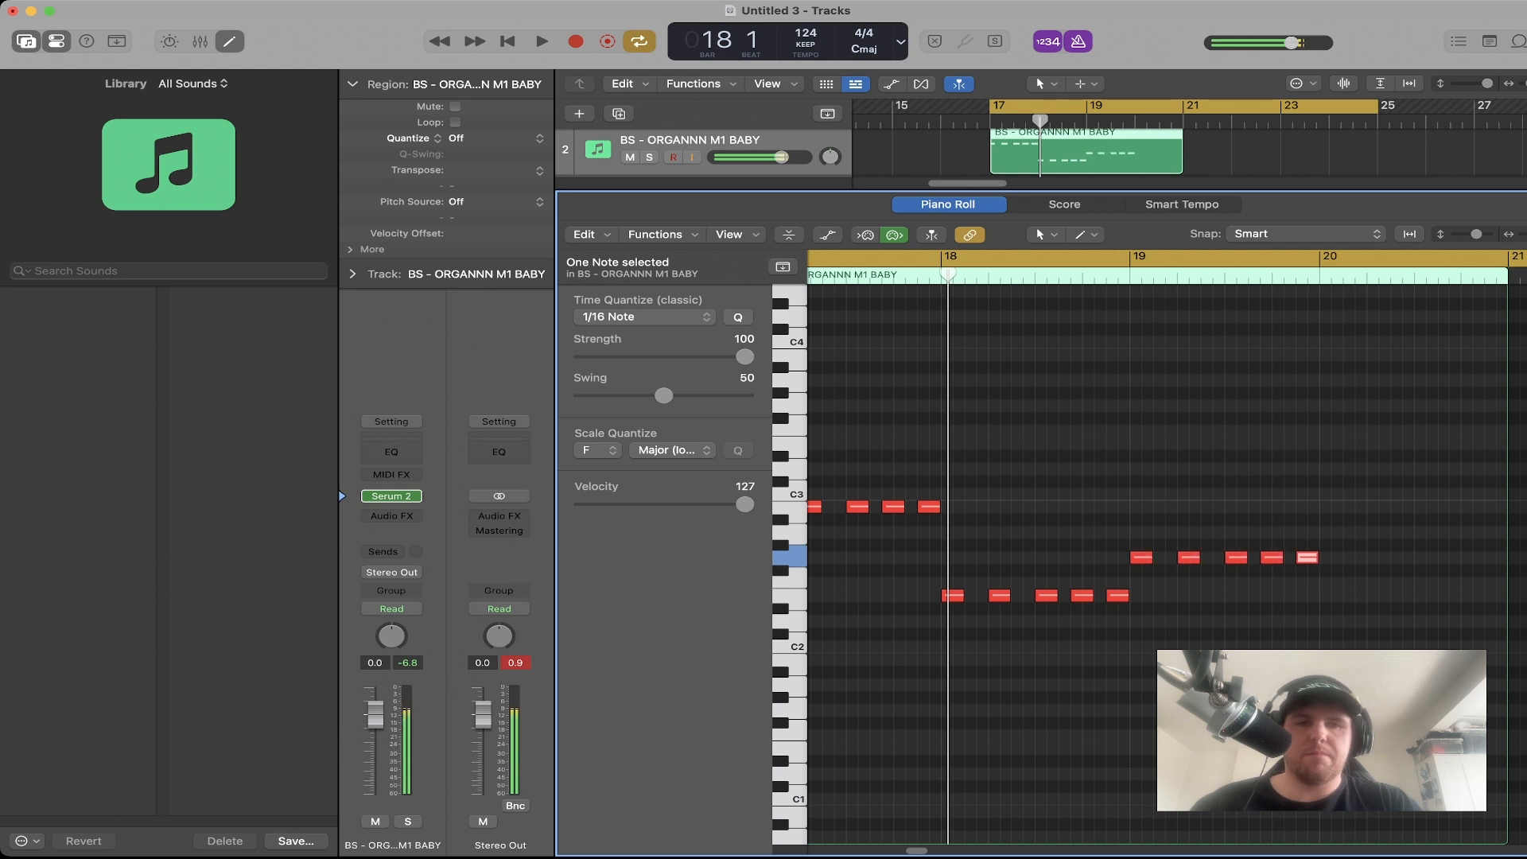
pyautogui.click(1312, 602)
# Enter five short A2 notes across bar 20 in the same rhythm to complete the four-bar bassline.
pyautogui.keyDown('super'); pyautogui.click(1327, 532); pyautogui.keyUp('super')
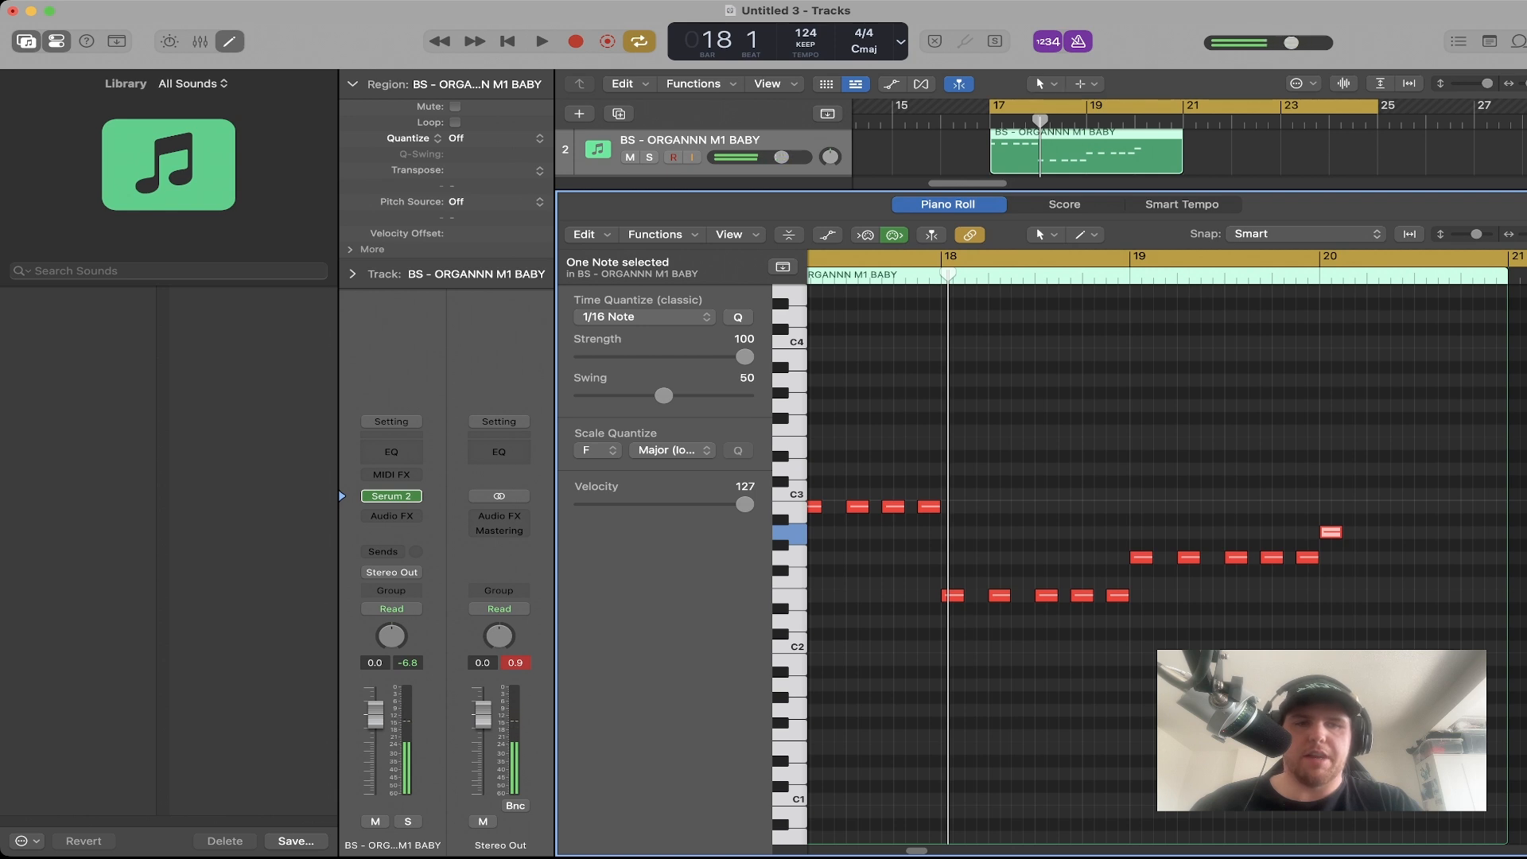
pyautogui.keyDown('super'); pyautogui.click(1375, 533); pyautogui.keyUp('super')
pyautogui.keyDown('super'); pyautogui.click(1423, 532); pyautogui.keyUp('super')
pyautogui.keyDown('super'); pyautogui.click(1457, 532); pyautogui.keyUp('super')
pyautogui.keyDown('super'); pyautogui.click(1493, 532); pyautogui.keyUp('super')
pyautogui.click(1493, 477)
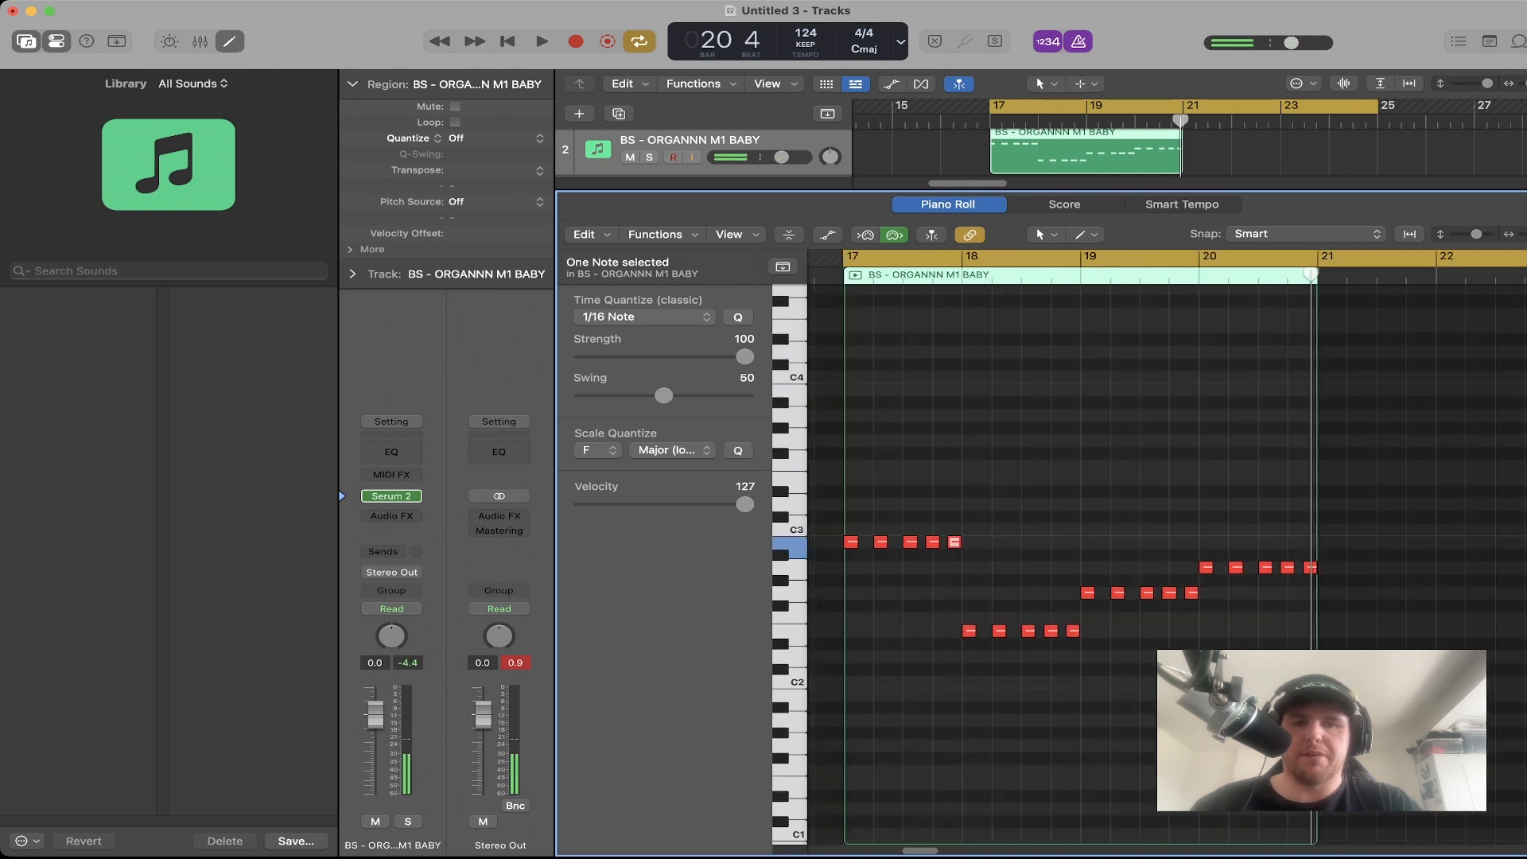
# Raise the last note of bar 17 to D3 and play the bassline back.
pyautogui.moveTo(955, 542); pyautogui.dragTo(955, 504)
pyautogui.press('space')
pyautogui.click(986, 478)
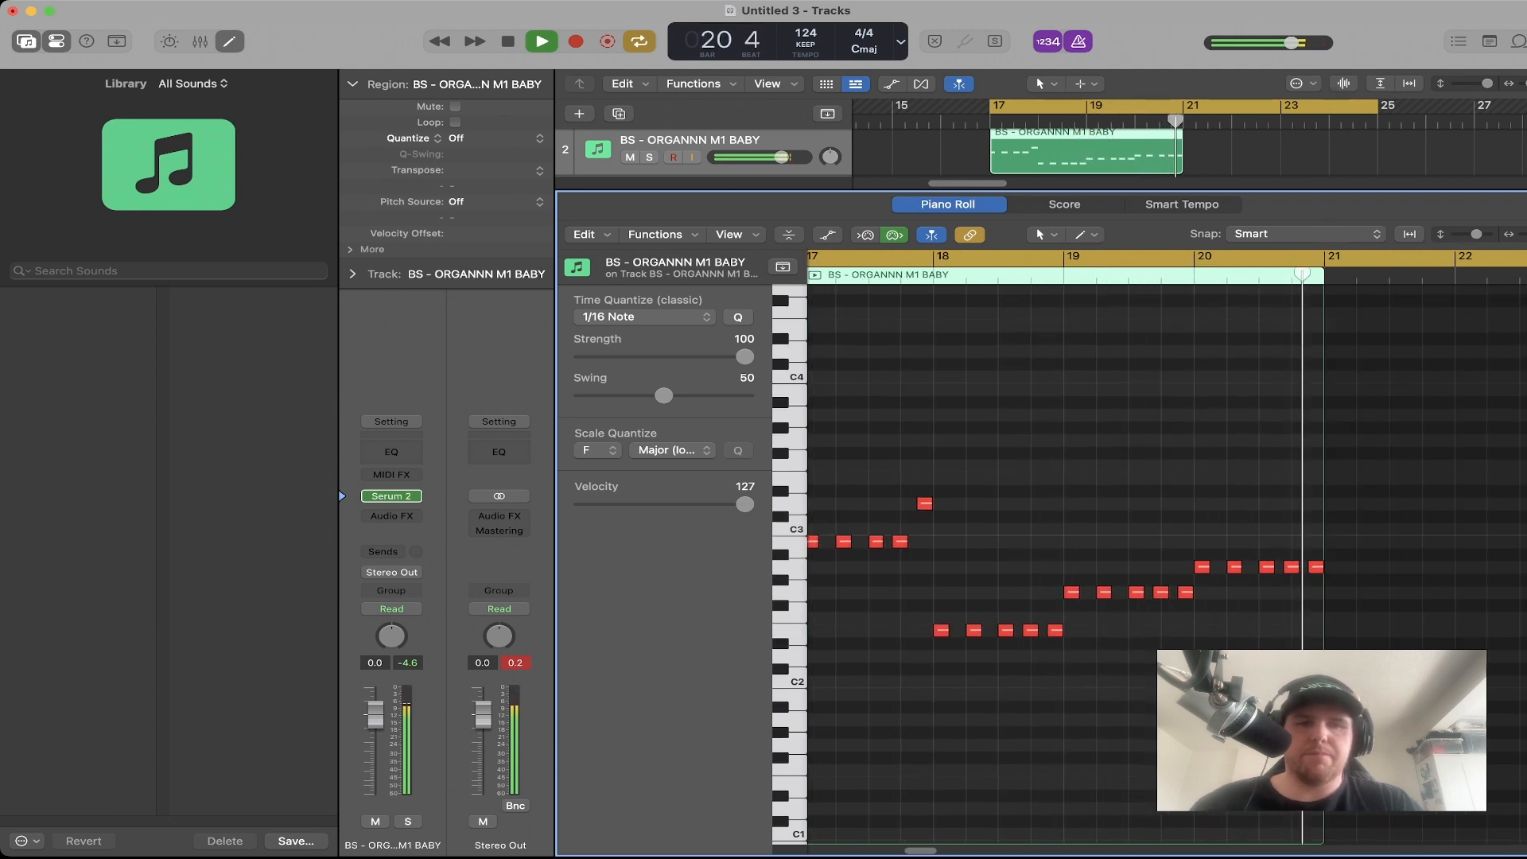
pyautogui.press('space')
# Close the note editor and copy the organ bass region so the duplicate starts at bar 21.
pyautogui.press('e')
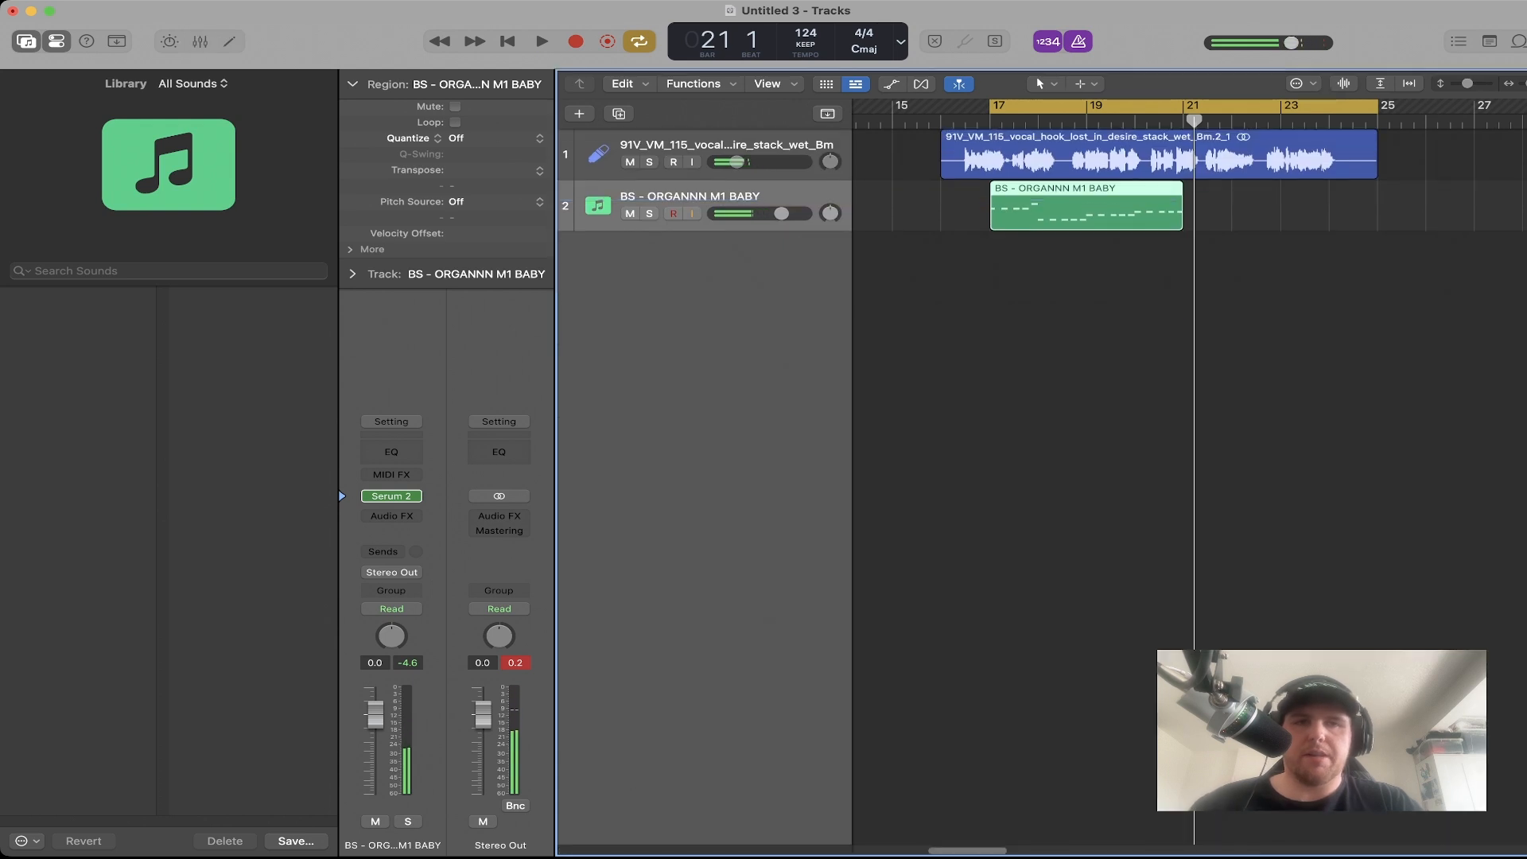
pyautogui.moveTo(1086, 209); pyautogui.dragTo(1281, 208)
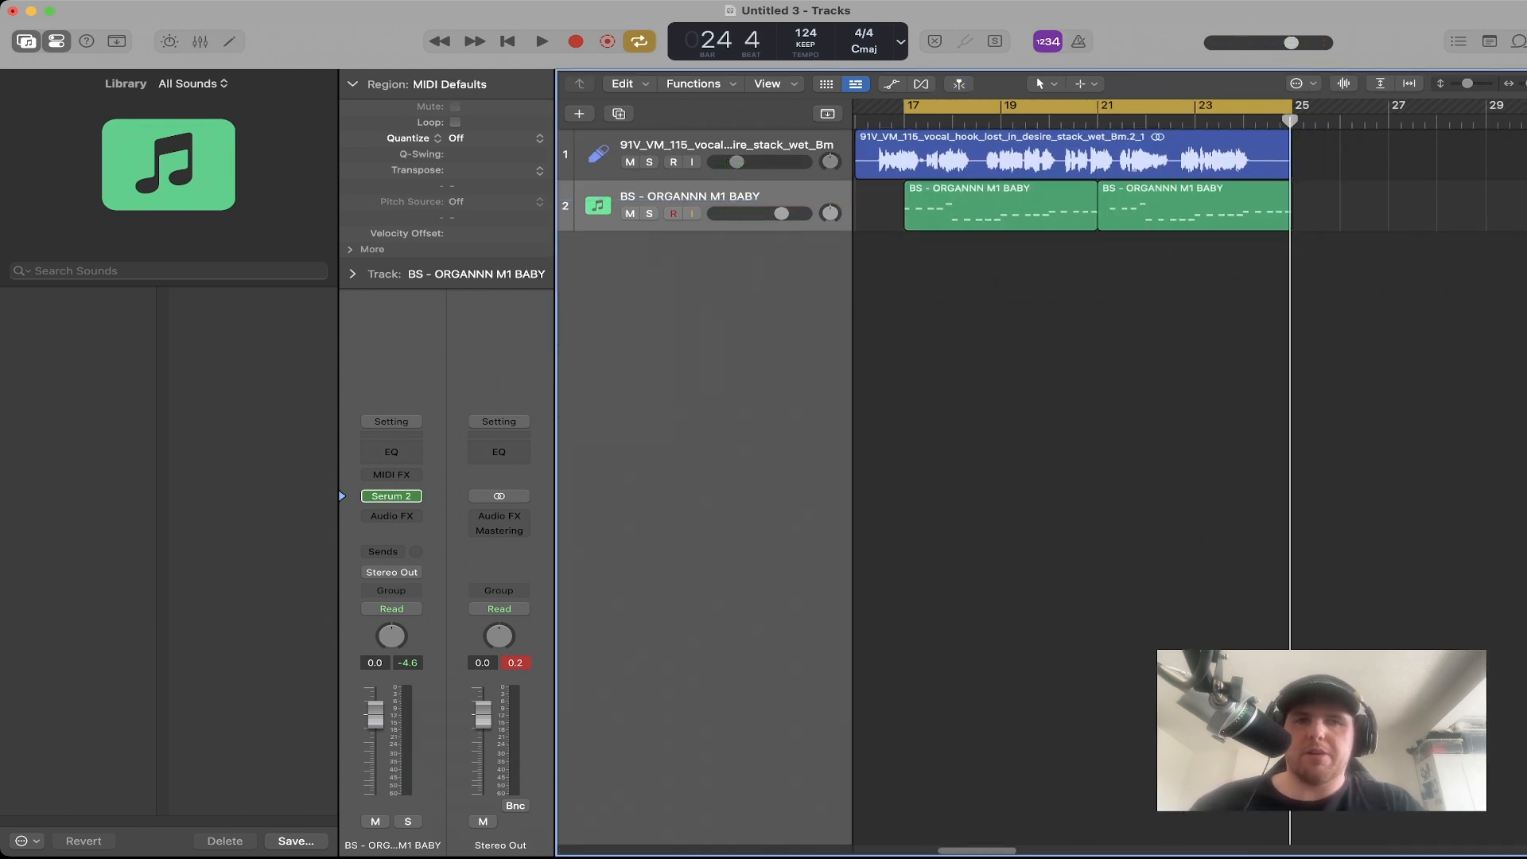
# Add the Kick 19 sample on a new track at bar 17 and repeat it on every beat up to bar 25.
pyautogui.press('super+Tab')
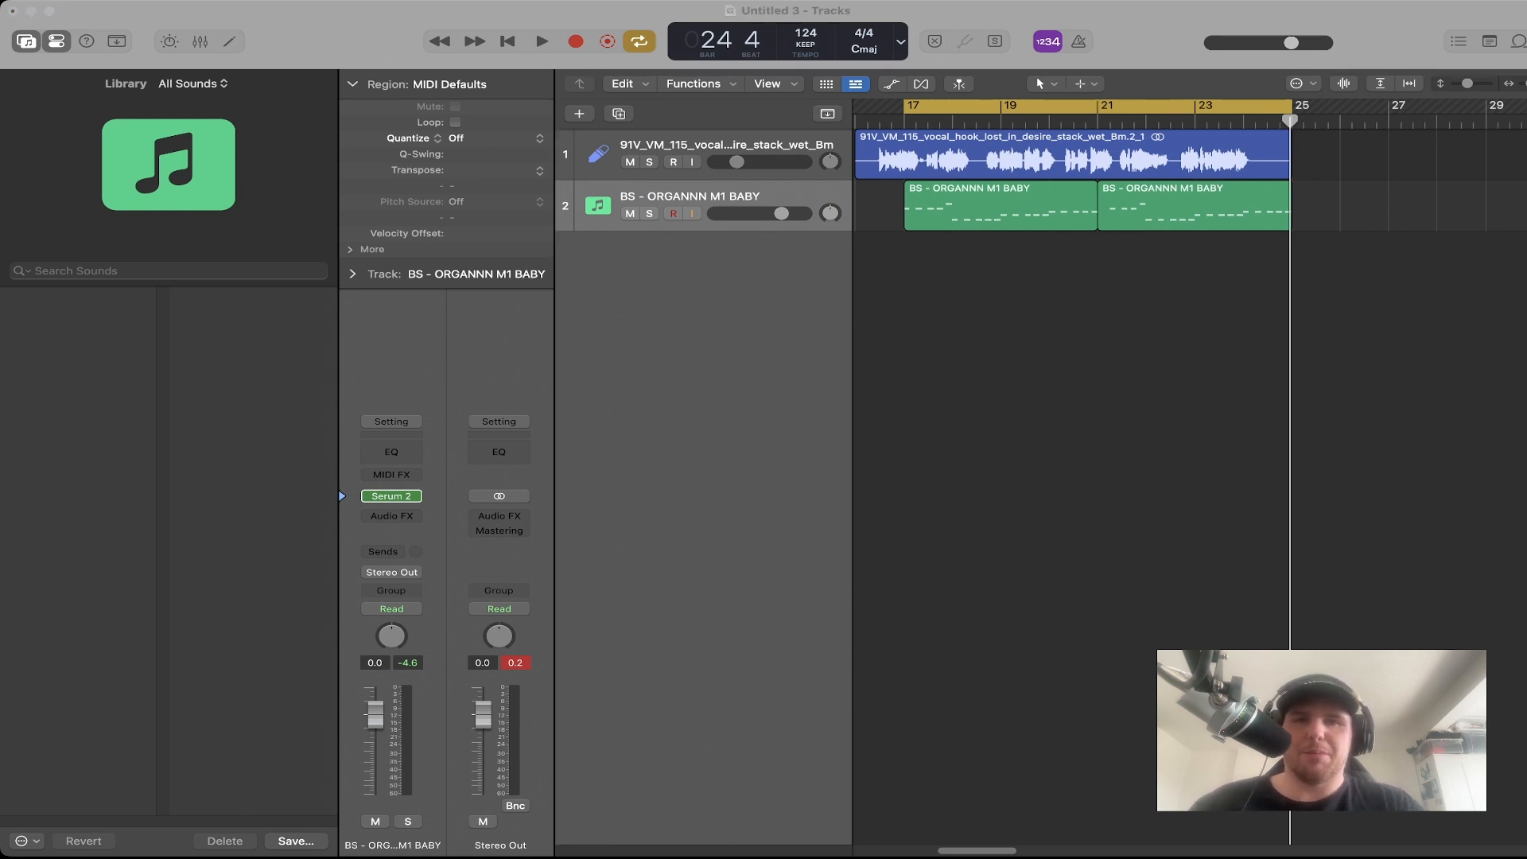
pyautogui.moveTo(986, 318); pyautogui.dragTo(908, 257)
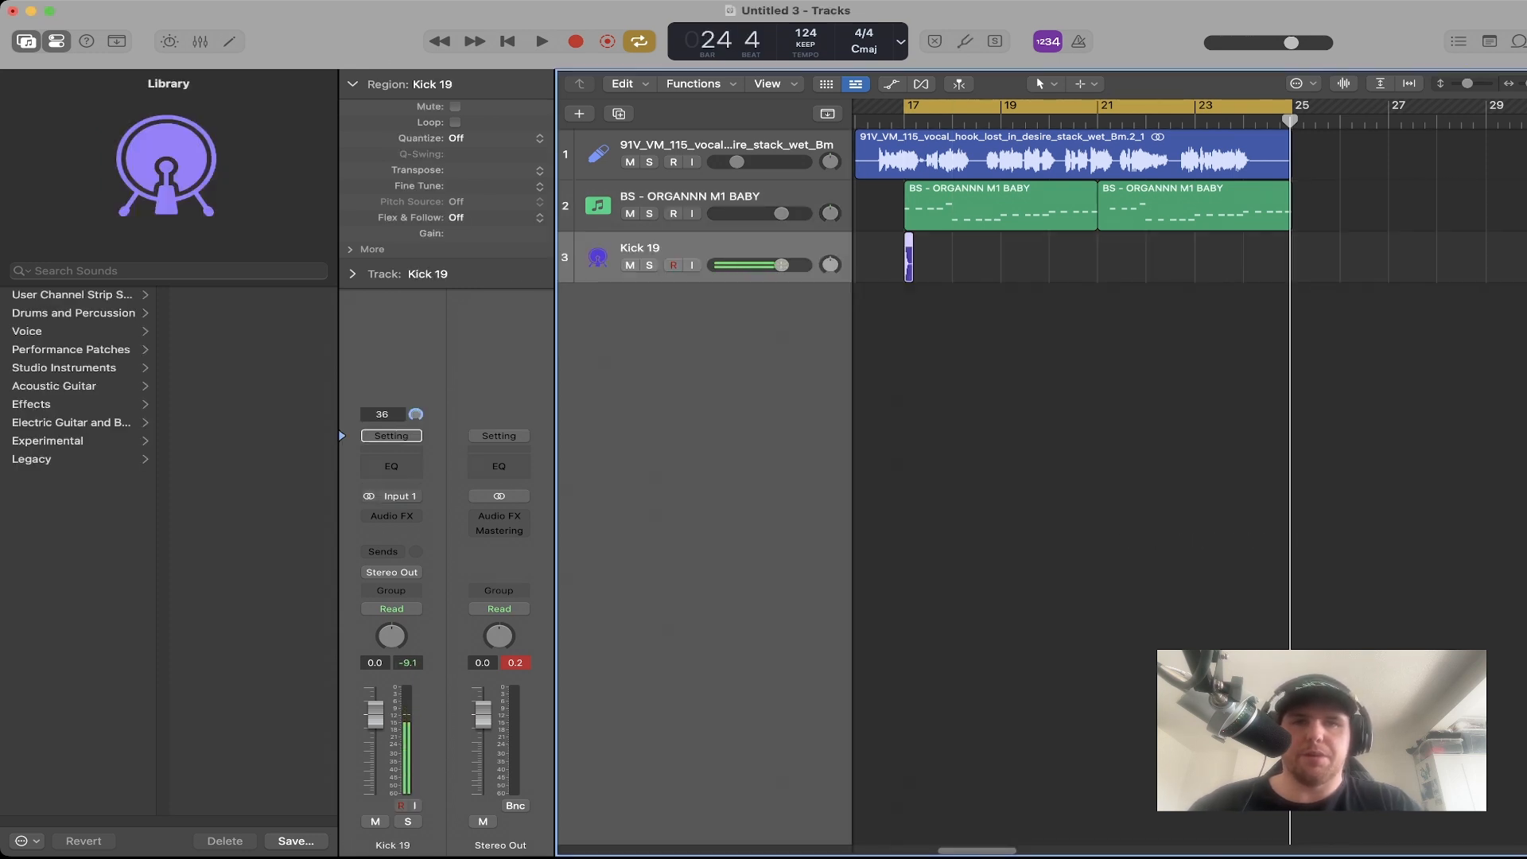
pyautogui.moveTo(908, 257); pyautogui.dragTo(933, 257)
pyautogui.moveTo(964, 272); pyautogui.dragTo(1006, 257)
pyautogui.moveTo(1209, 268); pyautogui.dragTo(1102, 257)
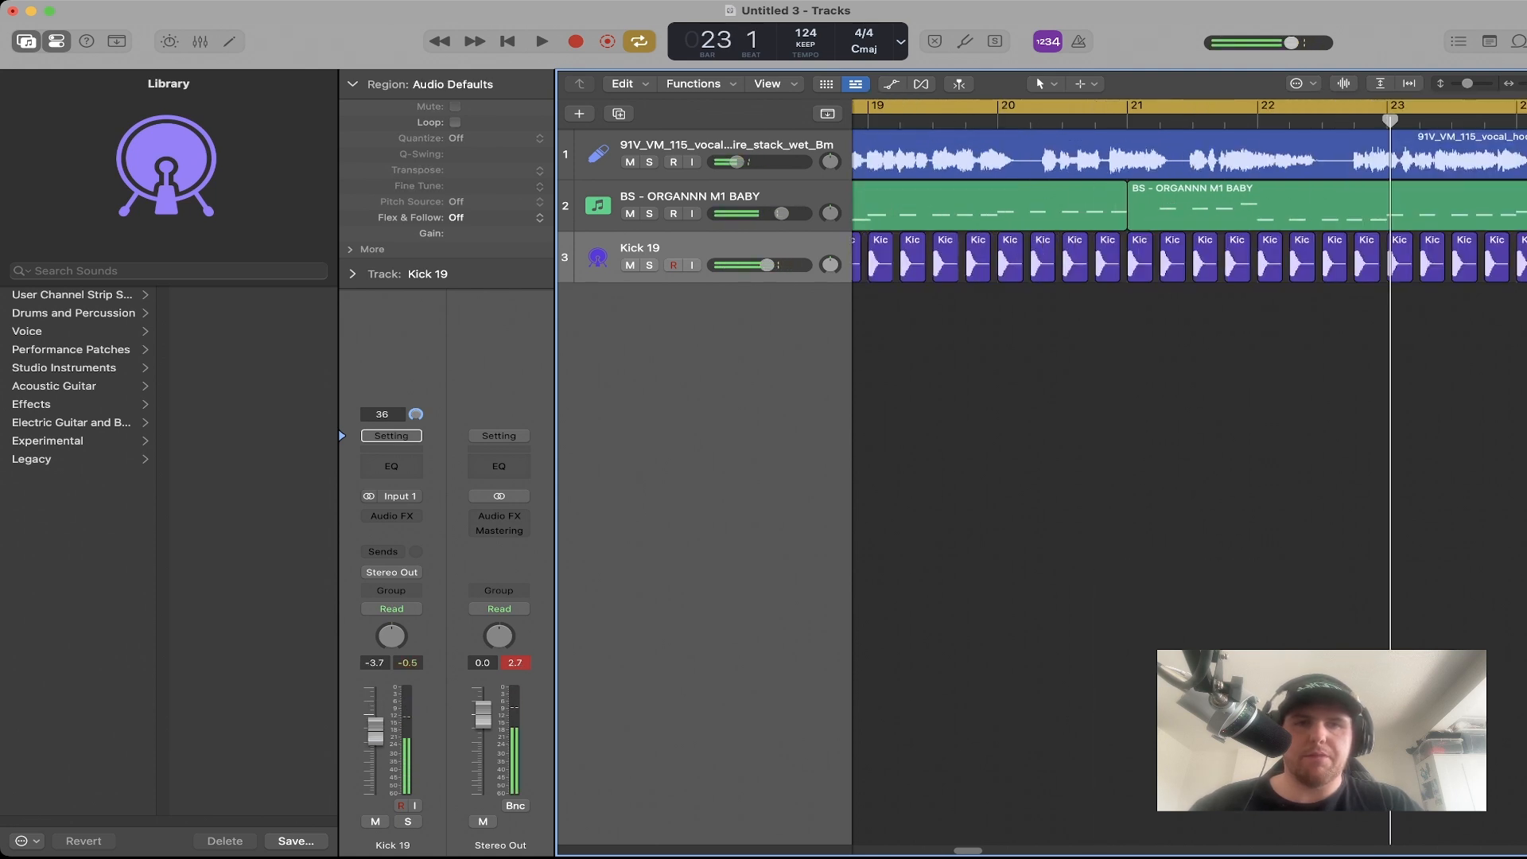
# Add extra kick hits between the beats just before bar 21 on the Kick 19 track.
pyautogui.moveTo(1140, 259)
pyautogui.mouseDown()
pyautogui.moveTo(1124, 259)
pyautogui.moveTo(1140, 259)
pyautogui.mouseUp()
pyautogui.click(1143, 334)
pyautogui.scroll(-5, 1190, 334)
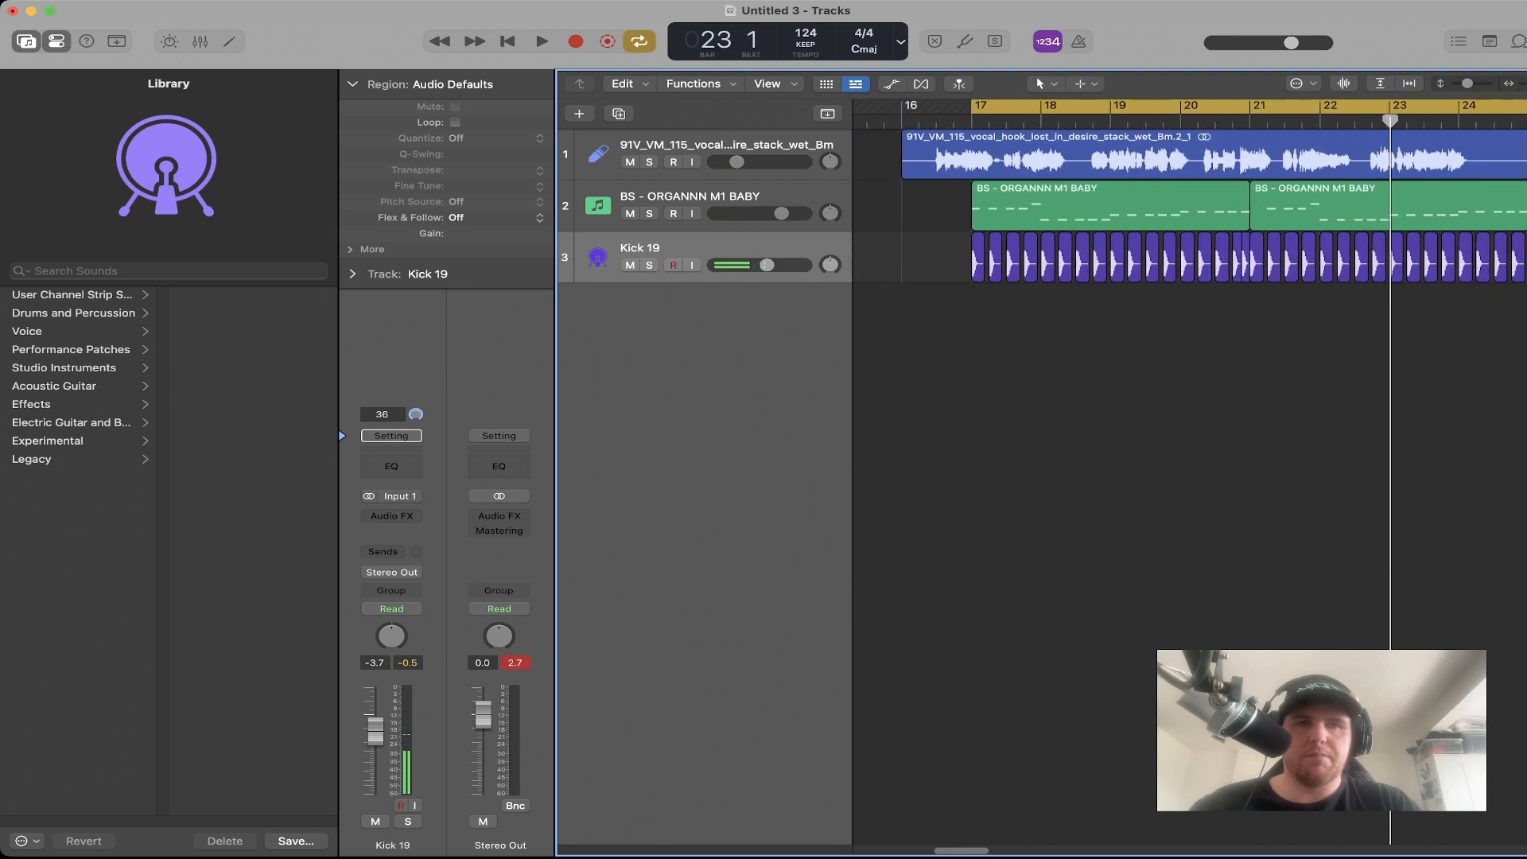
pyautogui.hscroll(2, 1190, 334)
pyautogui.hscroll(1, 1190, 335)
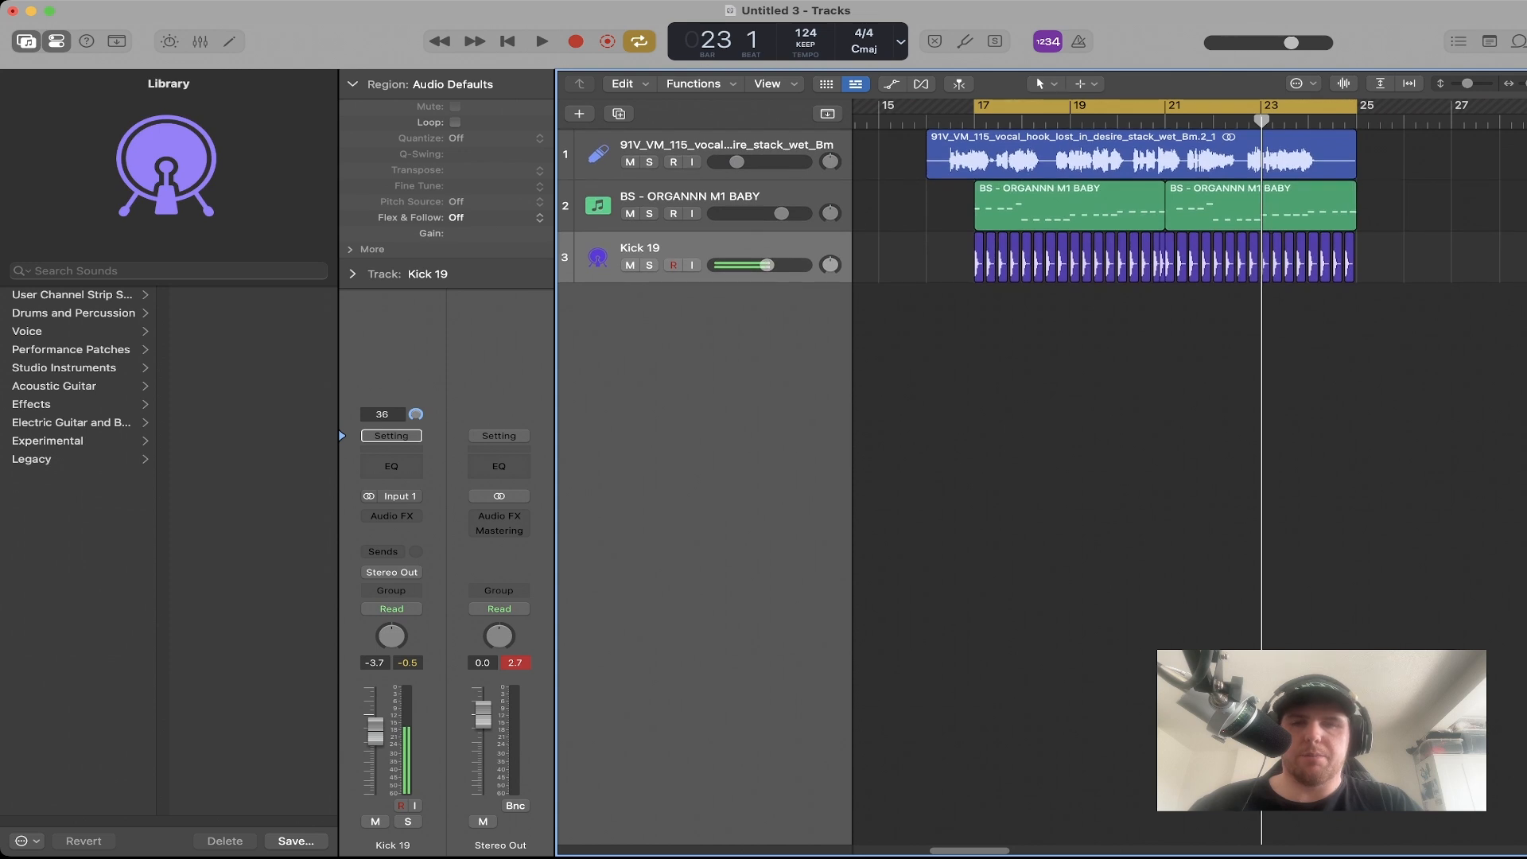
# Add the Clap 4 sample on a new track and repeat it on beats 2 and 4 from bar 17 to bar 25.
pyautogui.press('super+Tab')
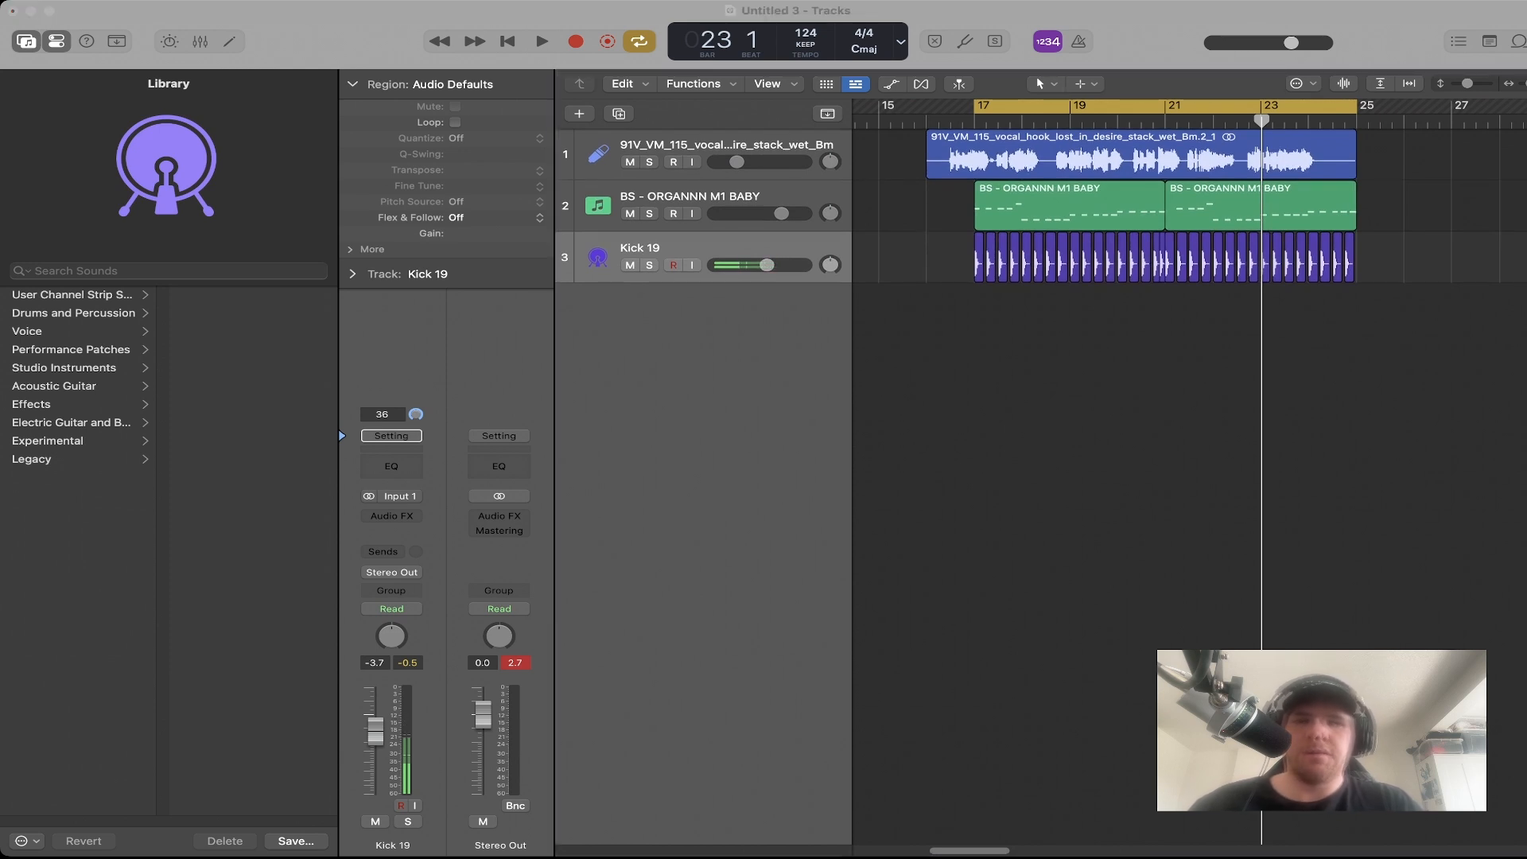
pyautogui.moveTo(795, 557); pyautogui.dragTo(1038, 310)
pyautogui.moveTo(1160, 314); pyautogui.dragTo(1278, 311)
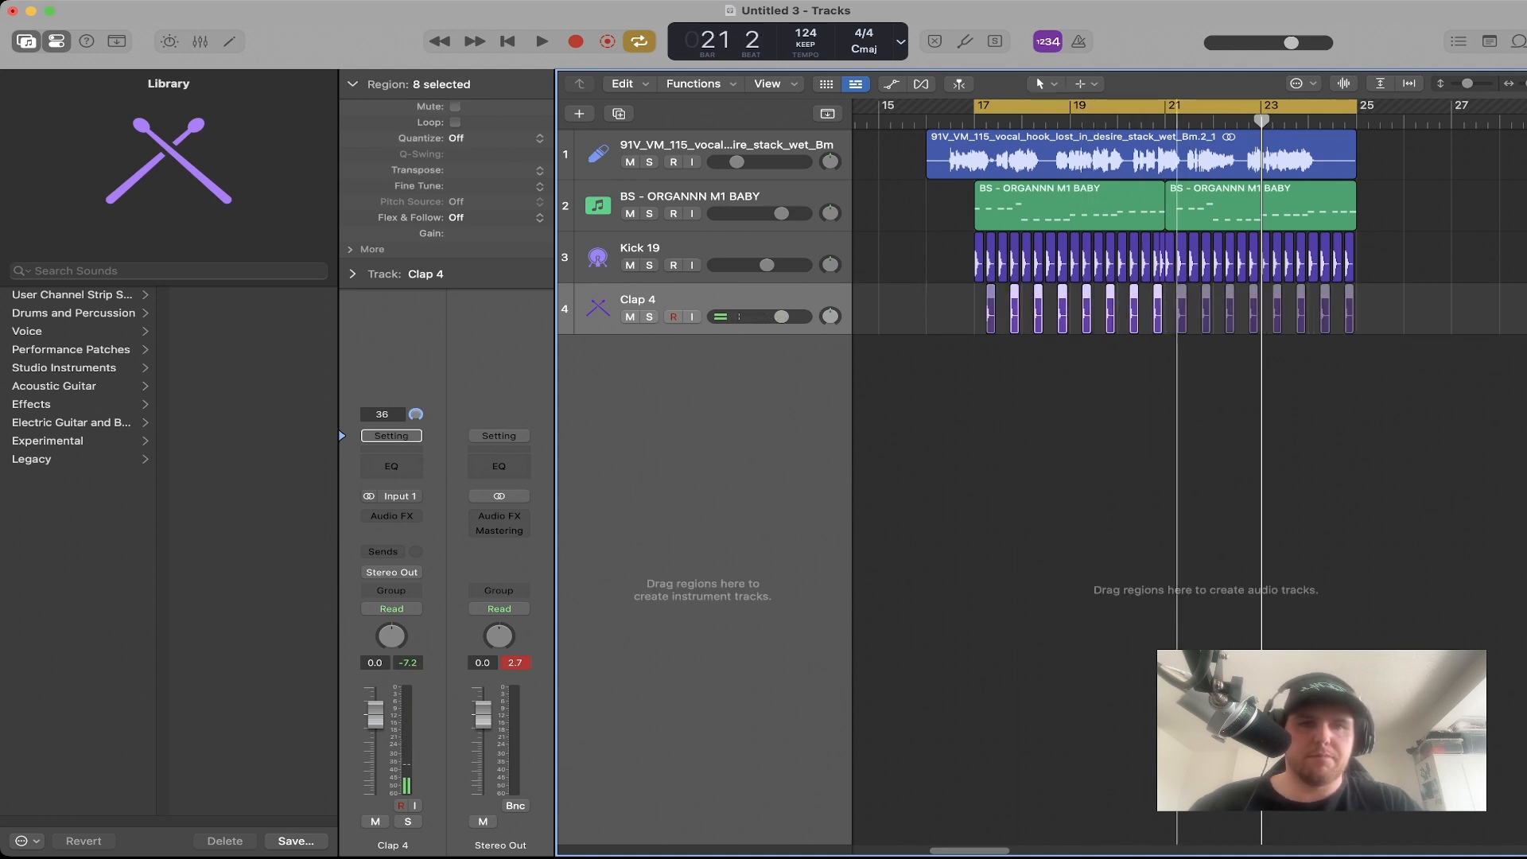
pyautogui.moveTo(1278, 311); pyautogui.dragTo(1278, 311)
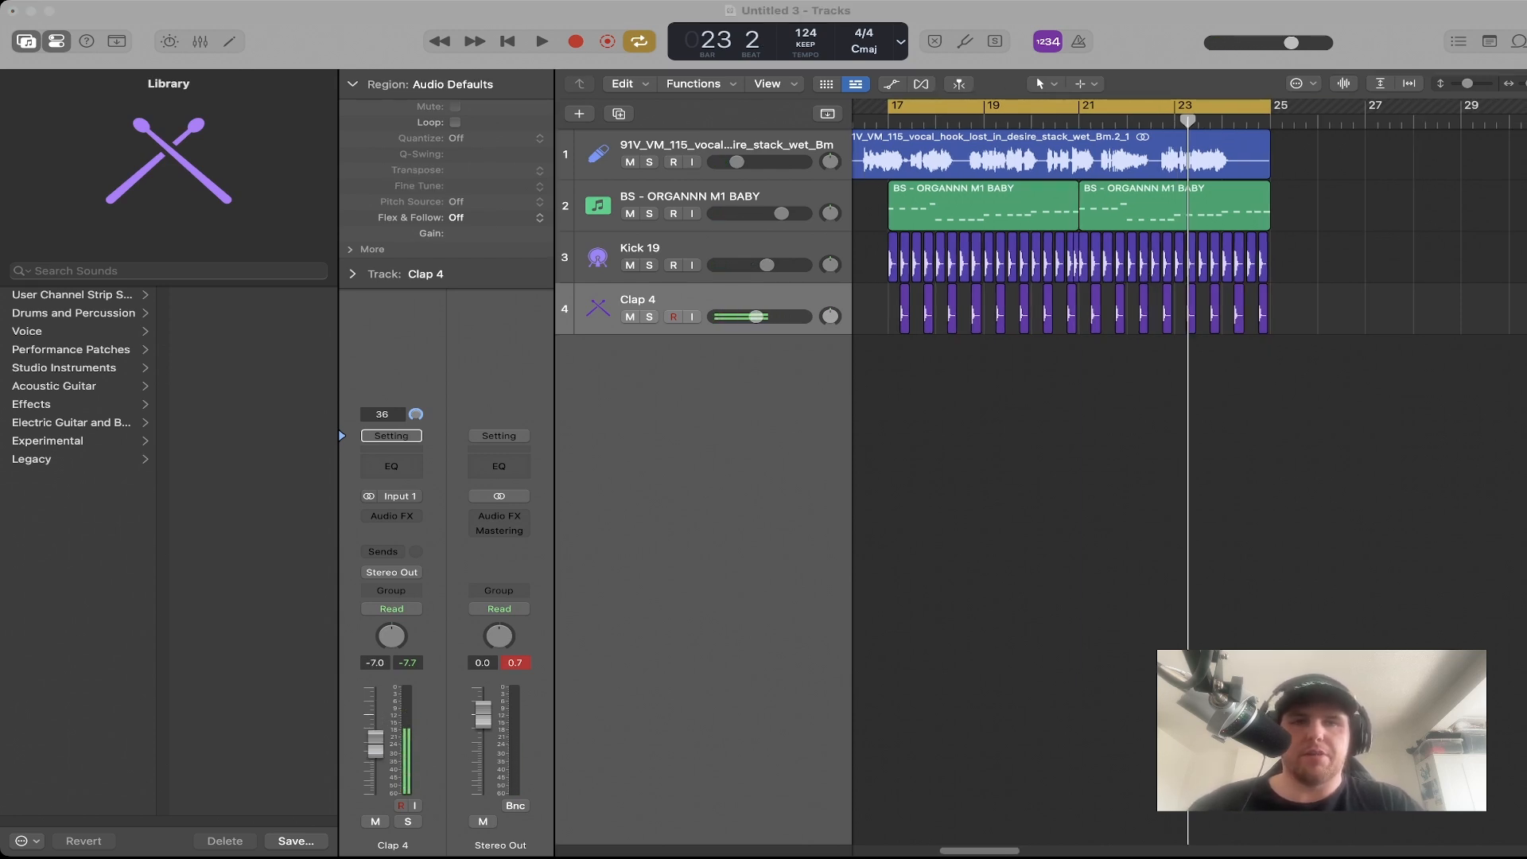
# Add the Hat 17 sample on a new track below the clap track.
pyautogui.moveTo(890, 309); pyautogui.dragTo(890, 361)
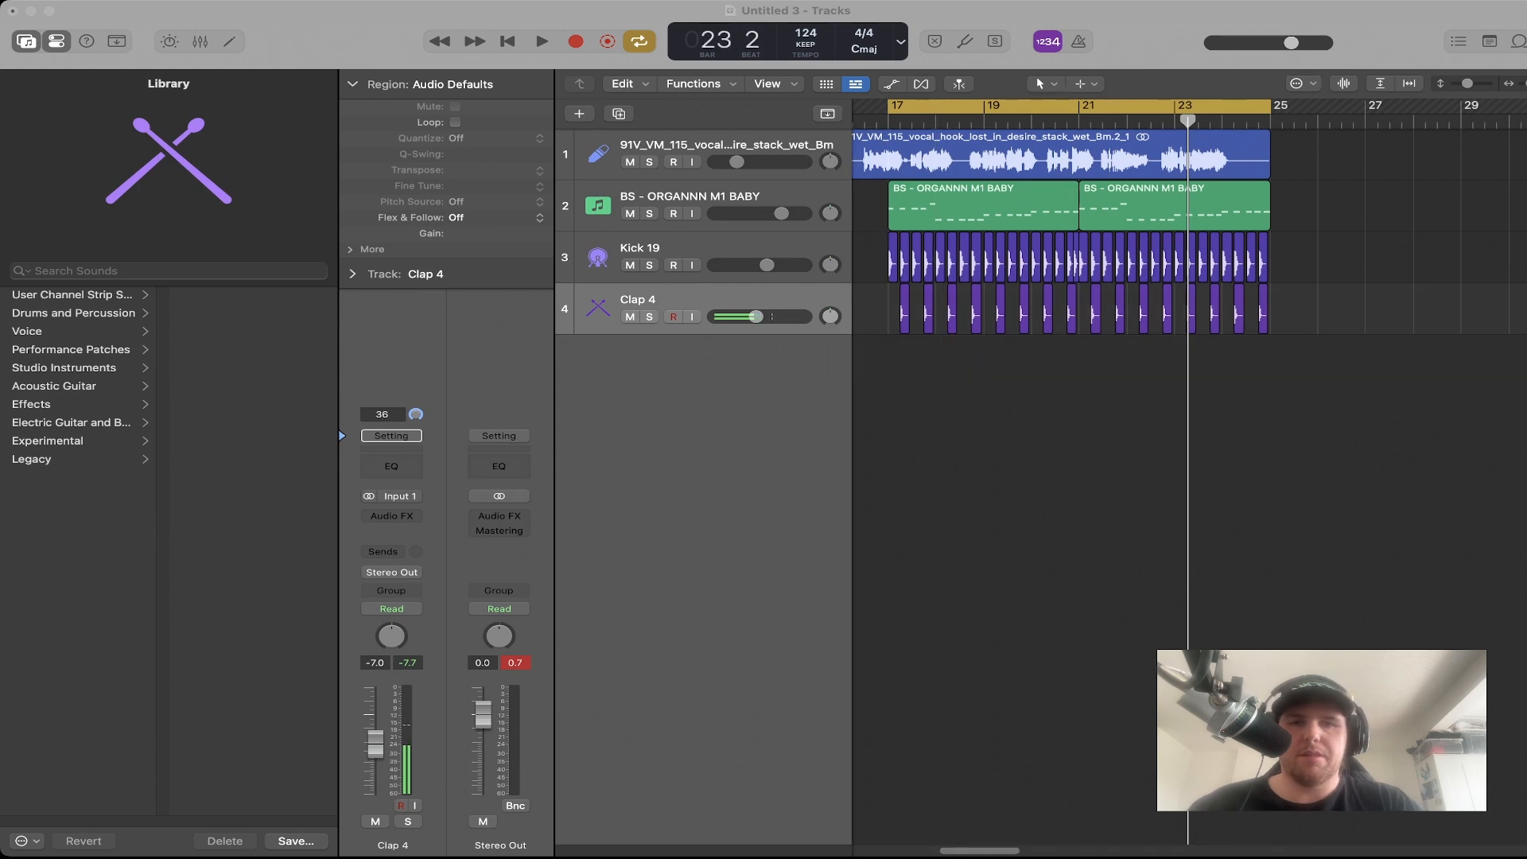
pyautogui.press('super+Right')
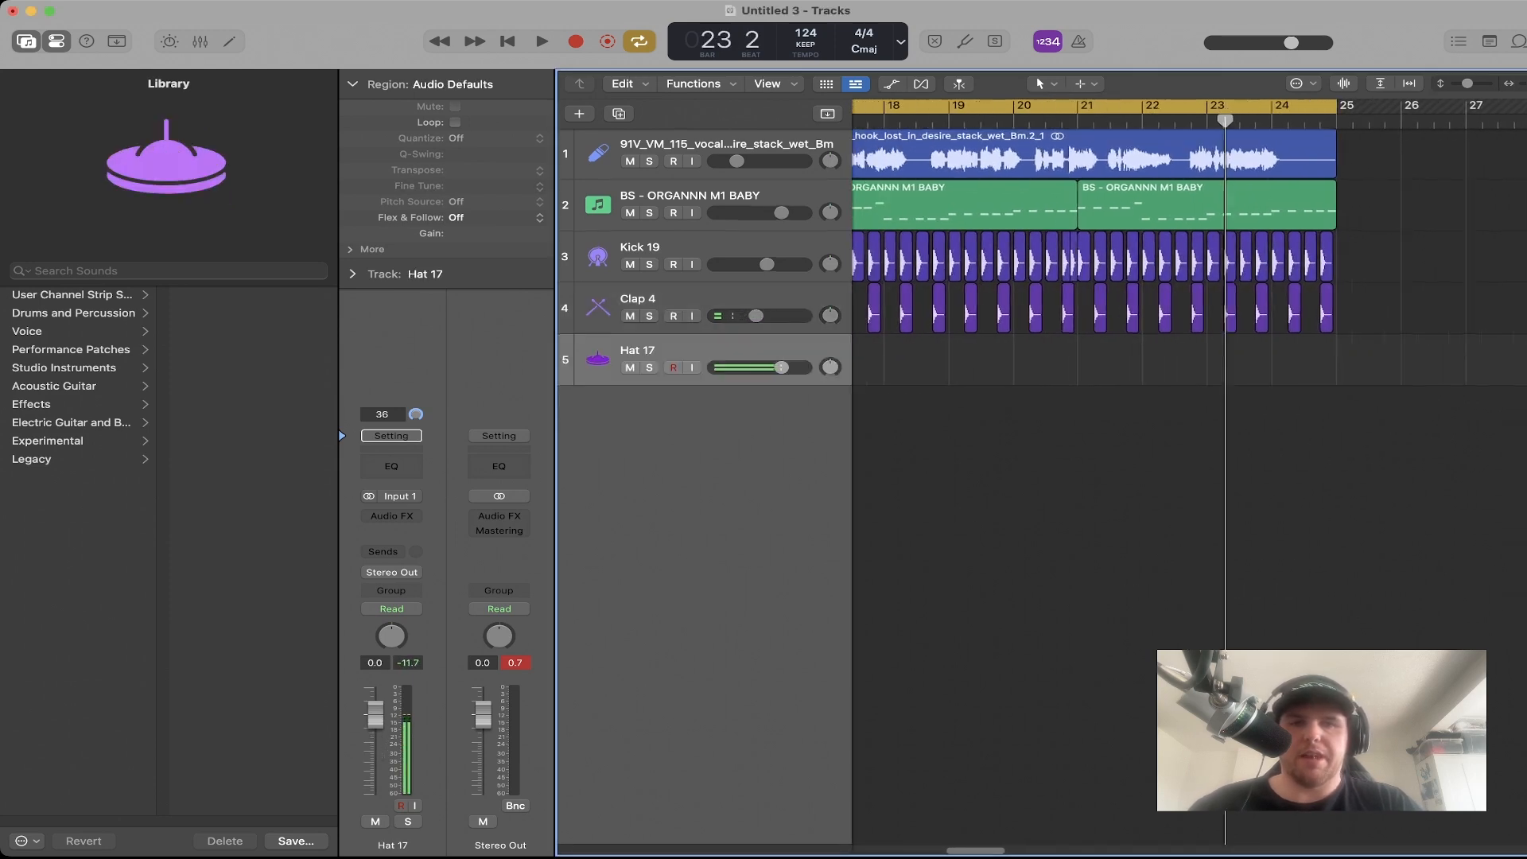
# Copy the Hat 17 hit one beat later so it also falls on the next off-beat of bar 17.
pyautogui.moveTo(890, 364); pyautogui.dragTo(914, 364)
pyautogui.press('super+Right')
pyautogui.press('super+Right')
pyautogui.press('super+Right')
pyautogui.press('super+Right')
pyautogui.press('super+Right')
pyautogui.press('super+Right')
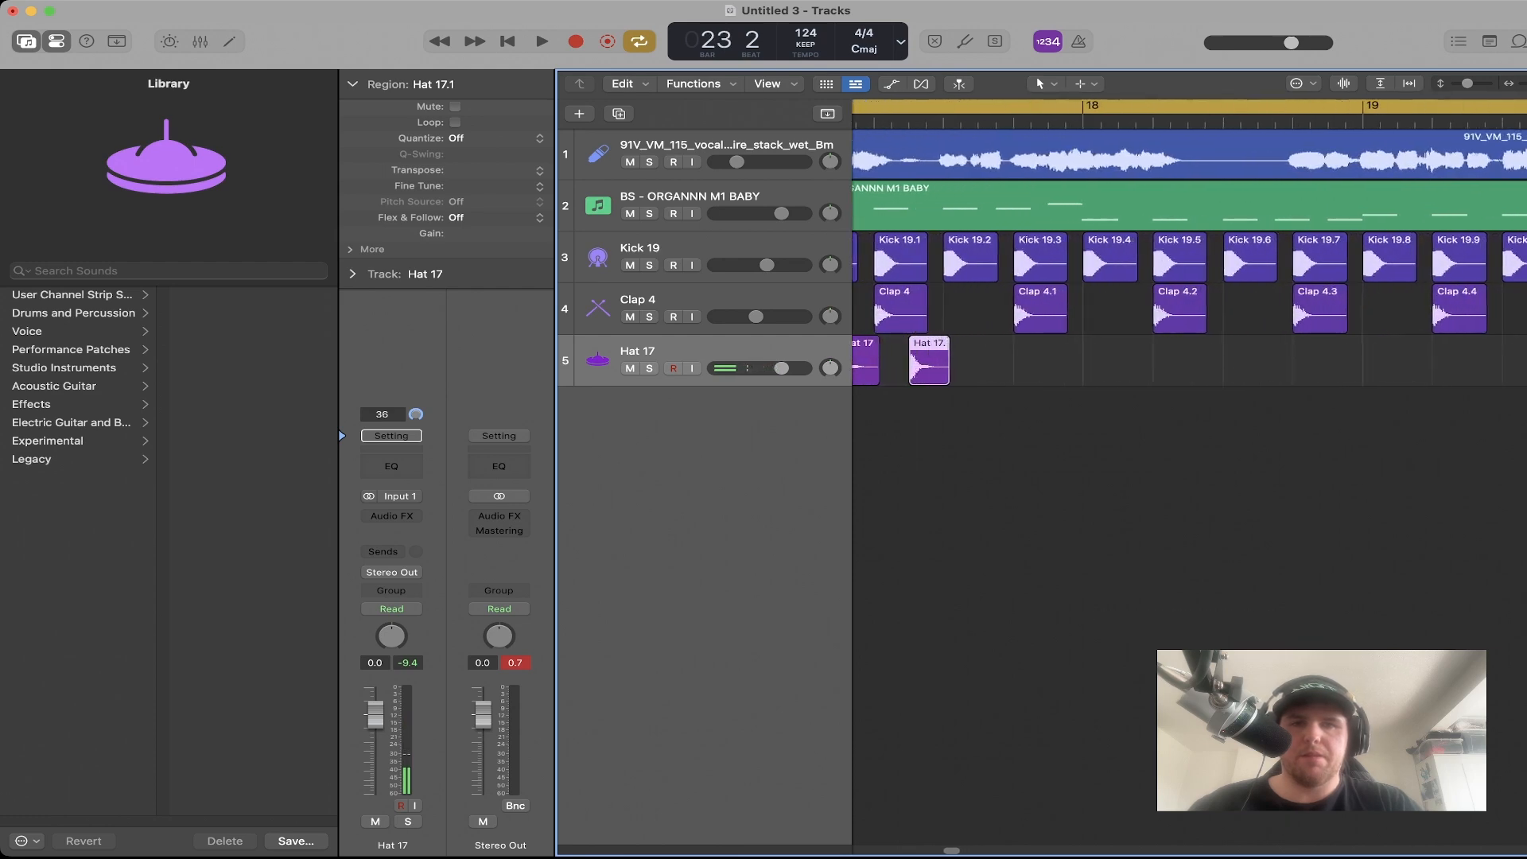
pyautogui.hscroll(-4, 914, 364)
# Play back the off-beat hat hits in bar 17 and place the playhead at the first hat.
pyautogui.click(876, 121)
pyautogui.press('space')
pyautogui.press('space')
pyautogui.press('Return')
pyautogui.press('space')
pyautogui.press('space')
pyautogui.moveTo(994, 121); pyautogui.dragTo(939, 121)
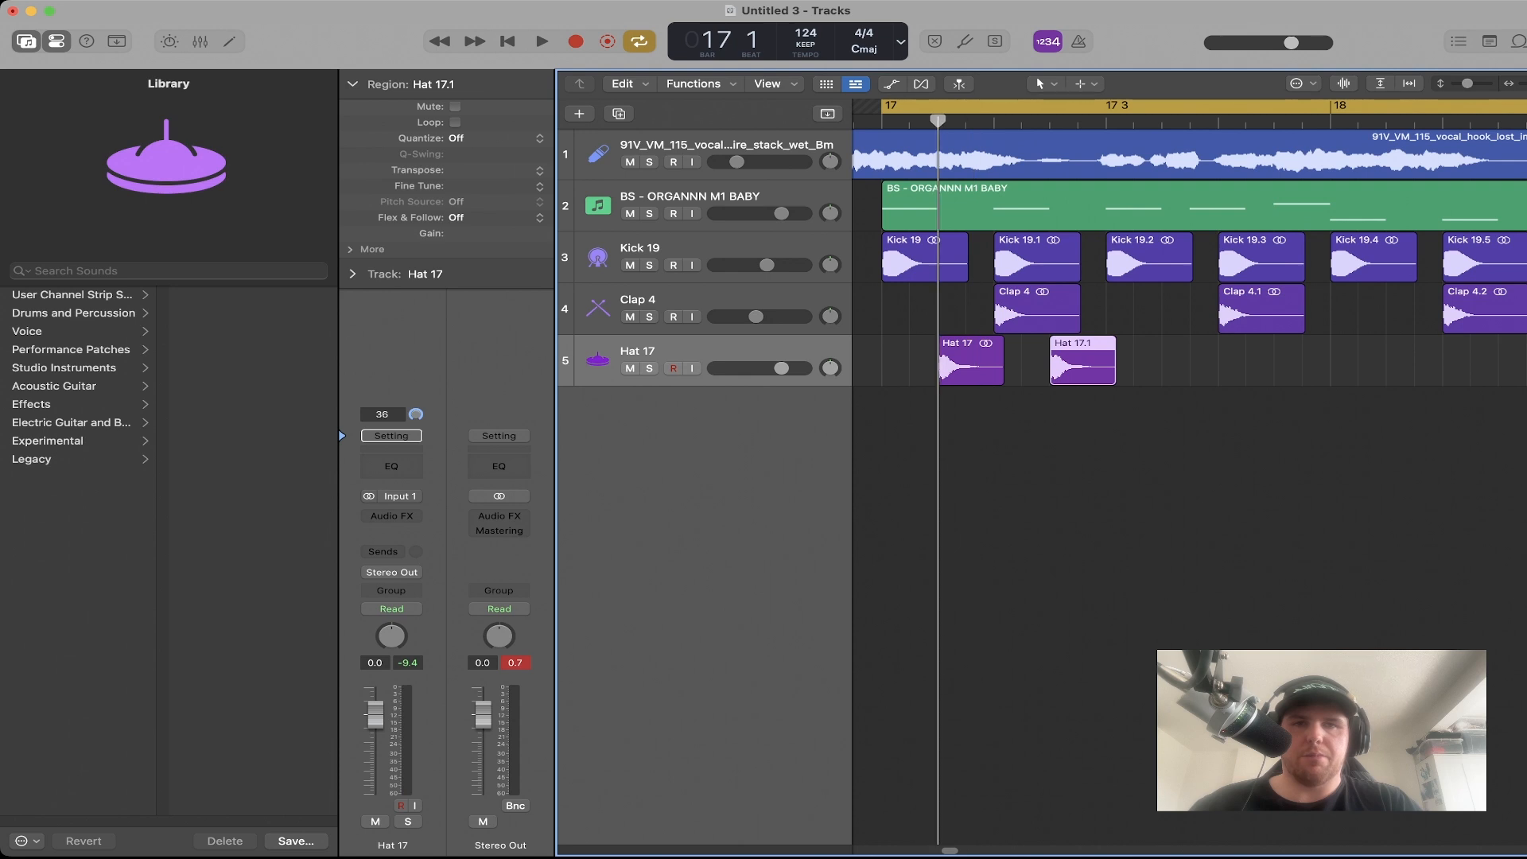
# Repeat the Hat 17 hit on every off-beat from bar 17 to bar 21.
pyautogui.press('super+Left')
pyautogui.press('super+Left')
pyautogui.press('super+Right')
pyautogui.moveTo(1121, 472); pyautogui.dragTo(1195, 366)
pyautogui.moveTo(1492, 366); pyautogui.dragTo(1371, 368)
# Lower the Hat 17 track's volume to -12.0 dB while listening to the mix.
pyautogui.click(1361, 446)
pyautogui.moveTo(781, 368); pyautogui.dragTo(742, 368)
pyautogui.press('space')
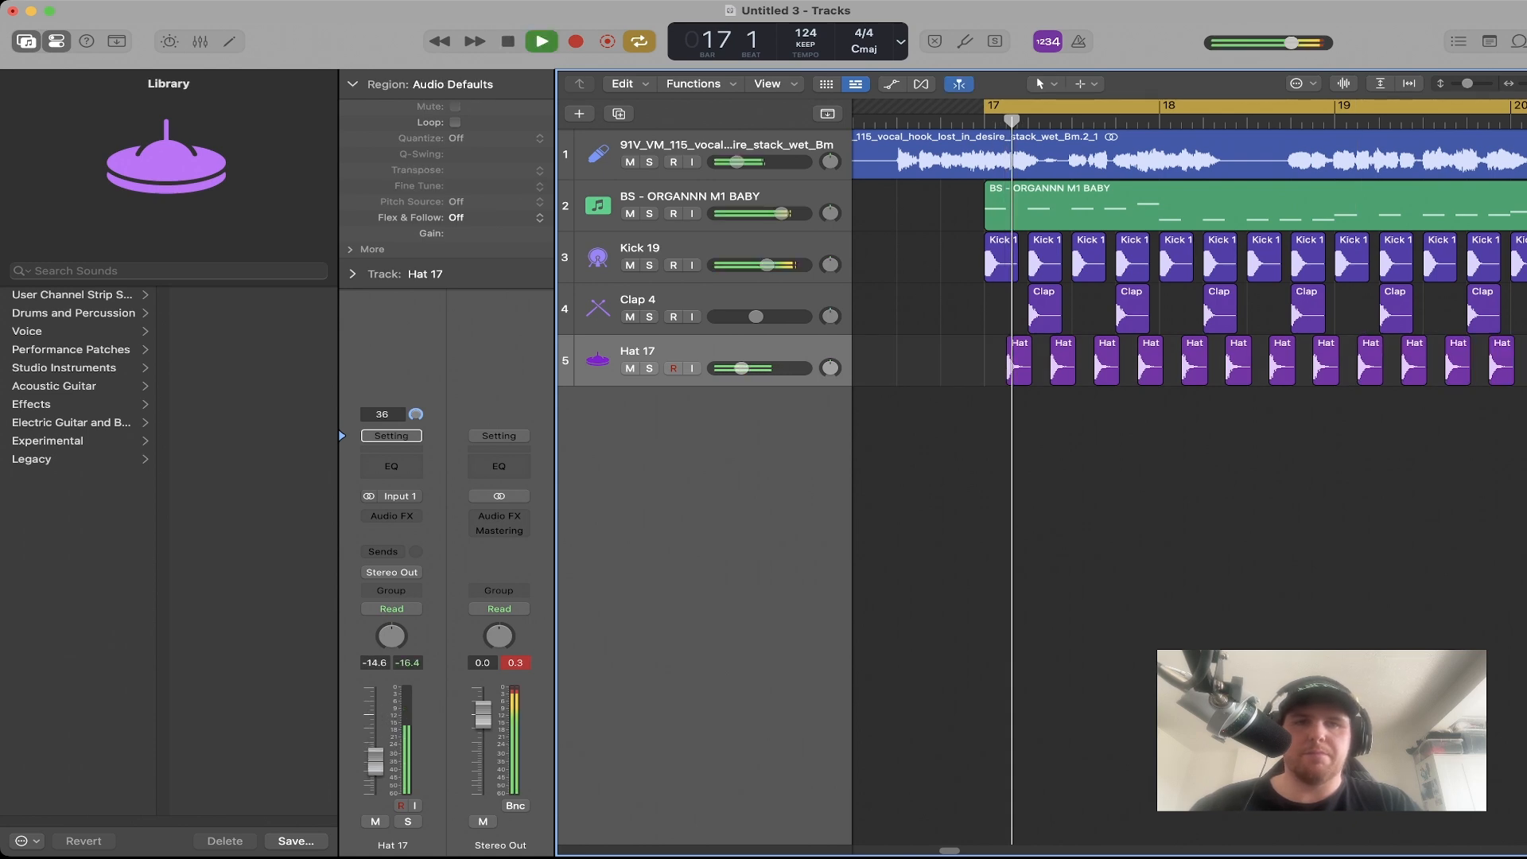
pyautogui.press('super+Left')
pyautogui.press('super+Left')
pyautogui.press('super+Left')
pyautogui.press('super+Left')
pyautogui.moveTo(741, 368); pyautogui.dragTo(747, 369)
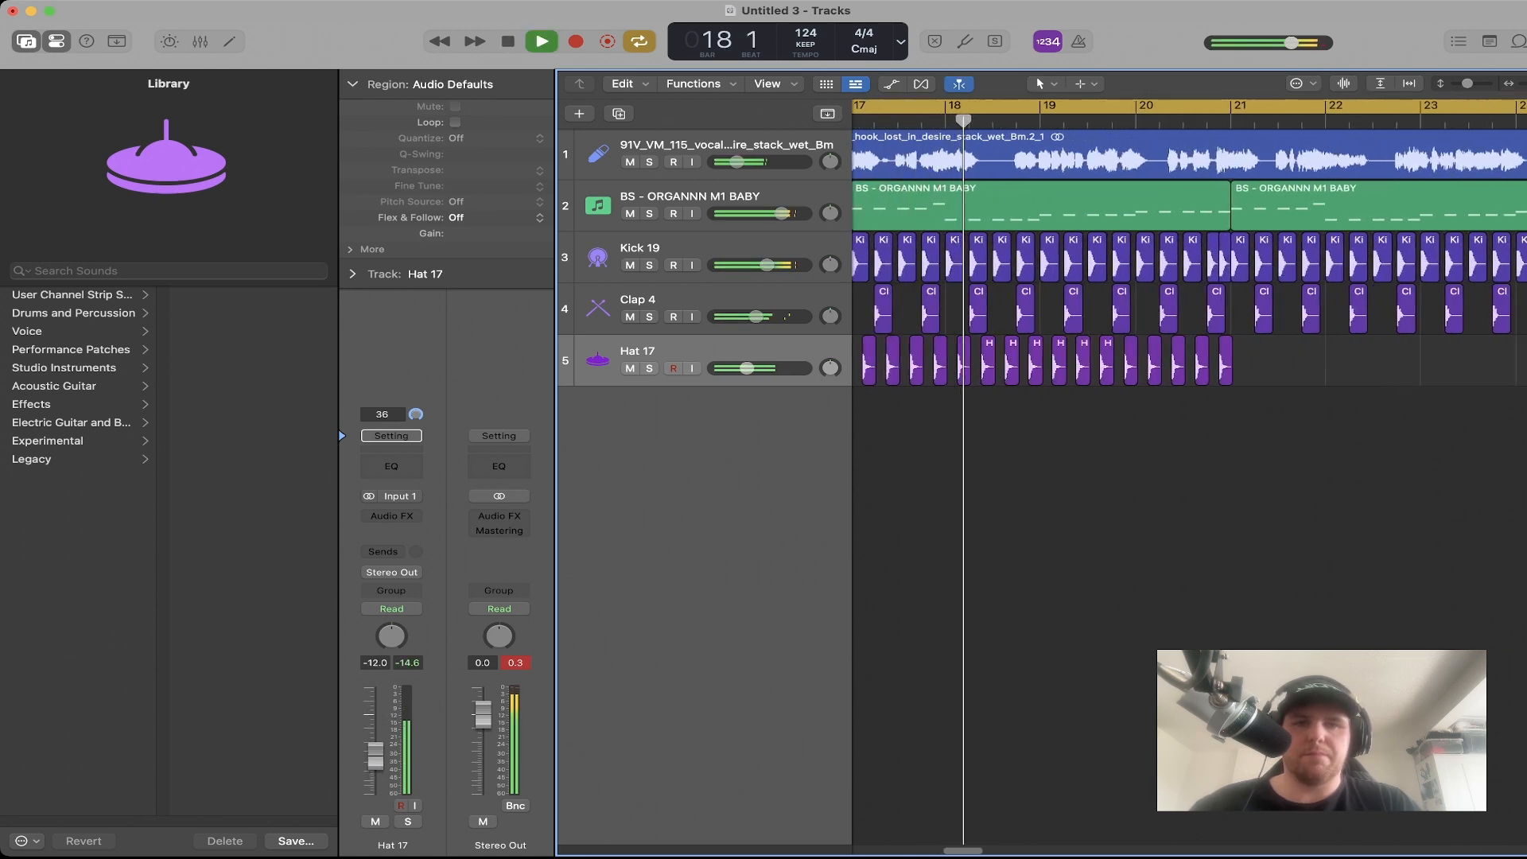
# Copy all the Hat 17 hits of bars 17 to 21 onto bars 21 to 25.
pyautogui.press('super+Left')
pyautogui.press('super+Left')
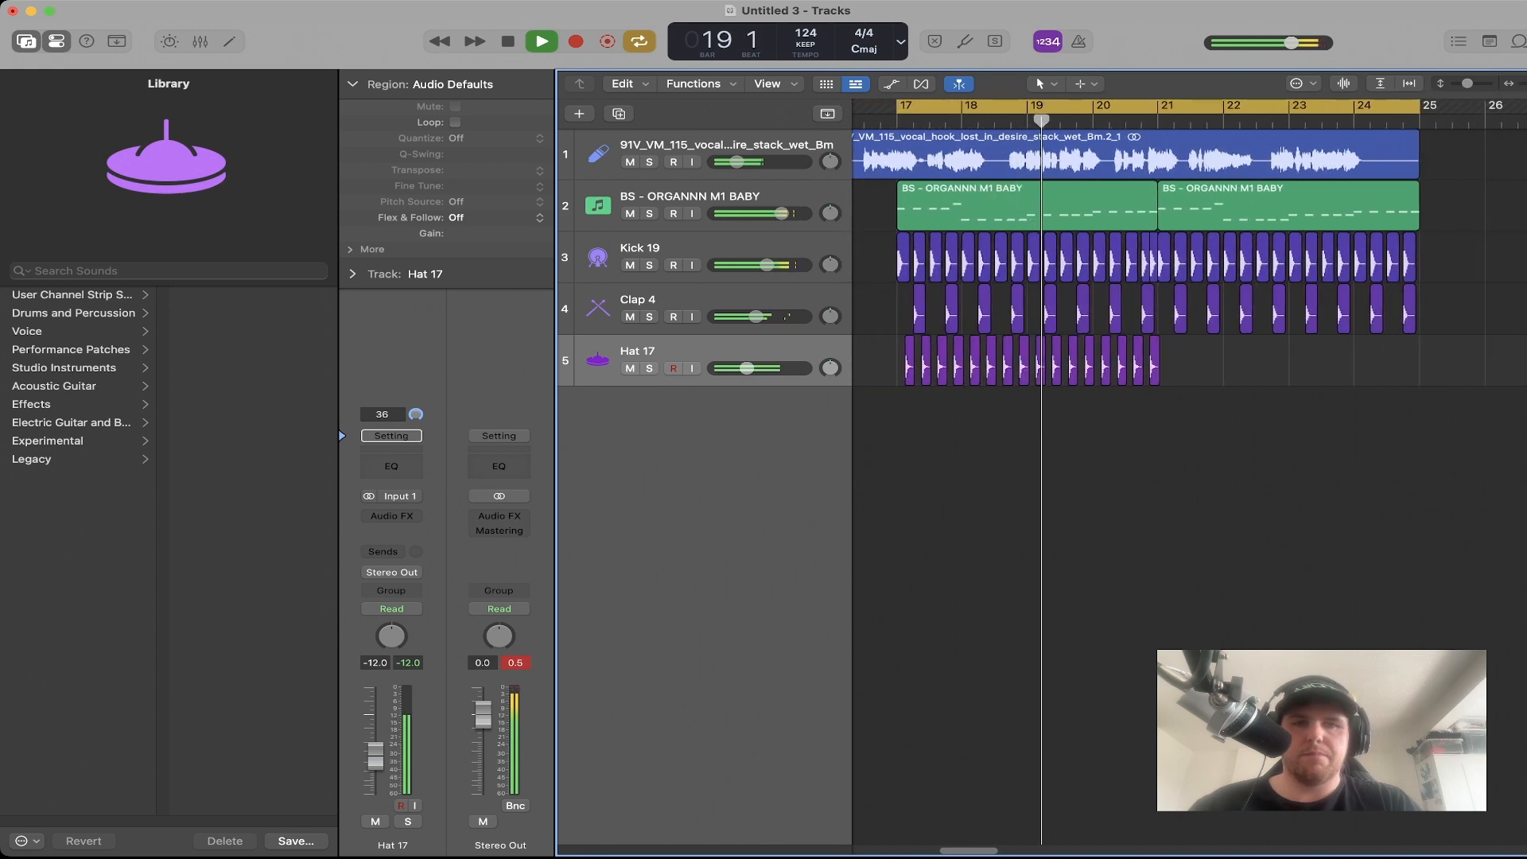
pyautogui.click(720, 352)
pyautogui.moveTo(910, 362); pyautogui.dragTo(1171, 362)
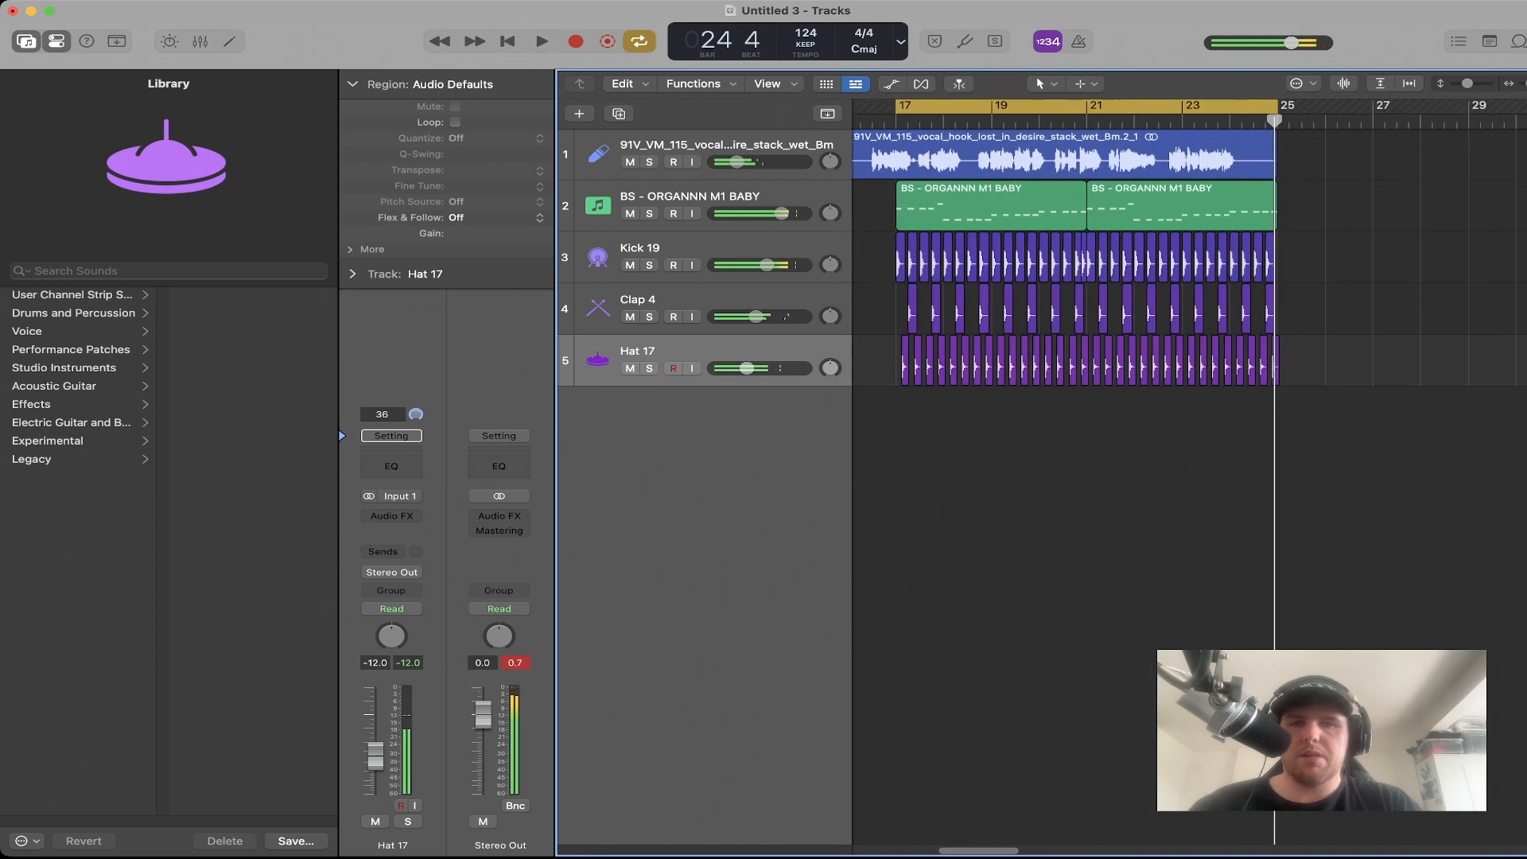
# Add the Groover Top Loop 126 sample on a new track below the hats, starting at bar 17.
pyautogui.press('super+Tab')
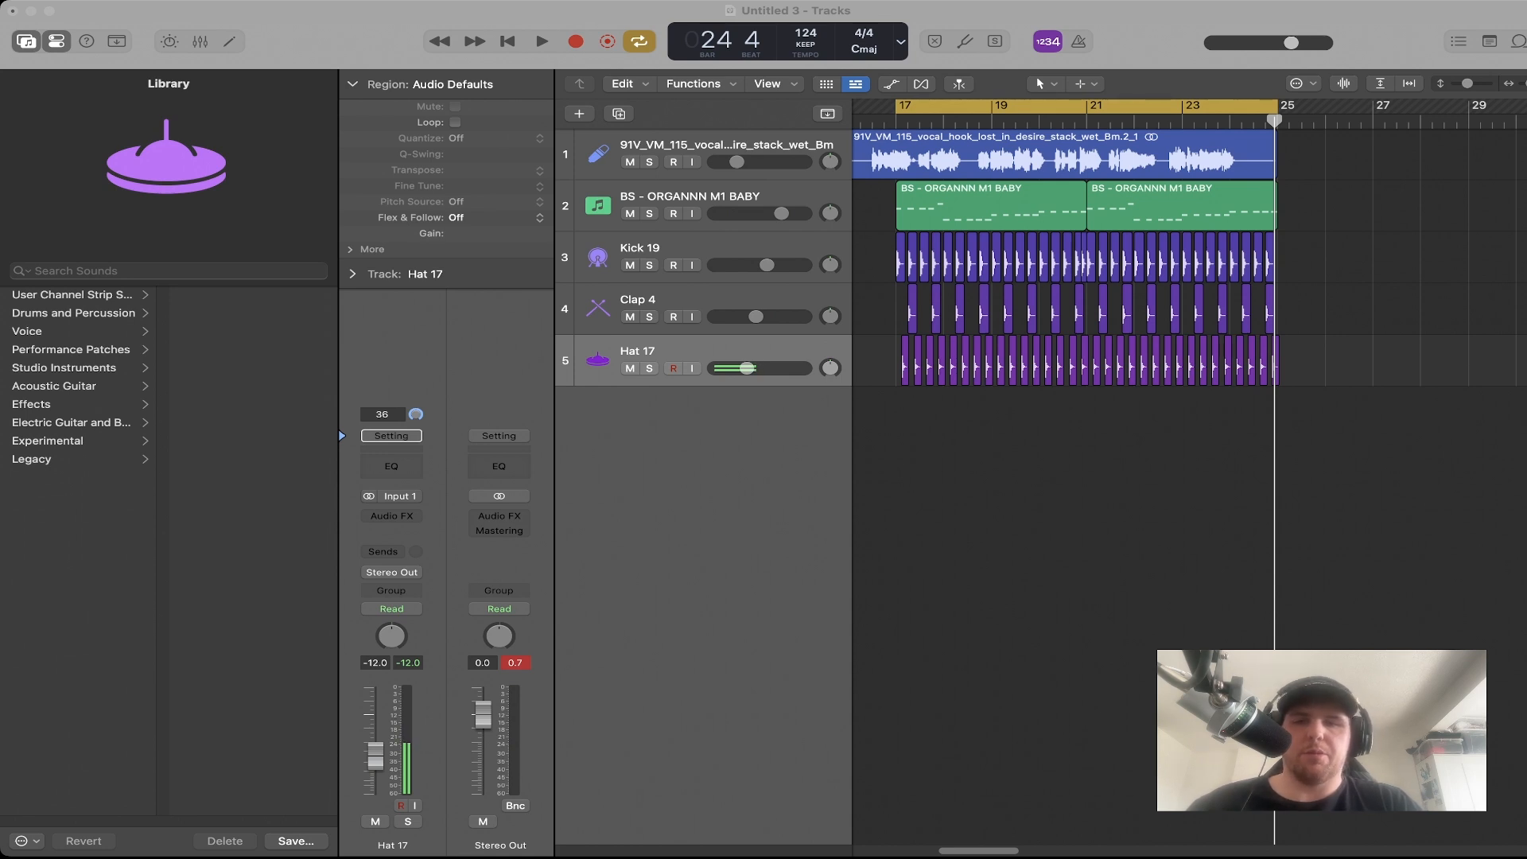
pyautogui.moveTo(1526, 415); pyautogui.dragTo(898, 415)
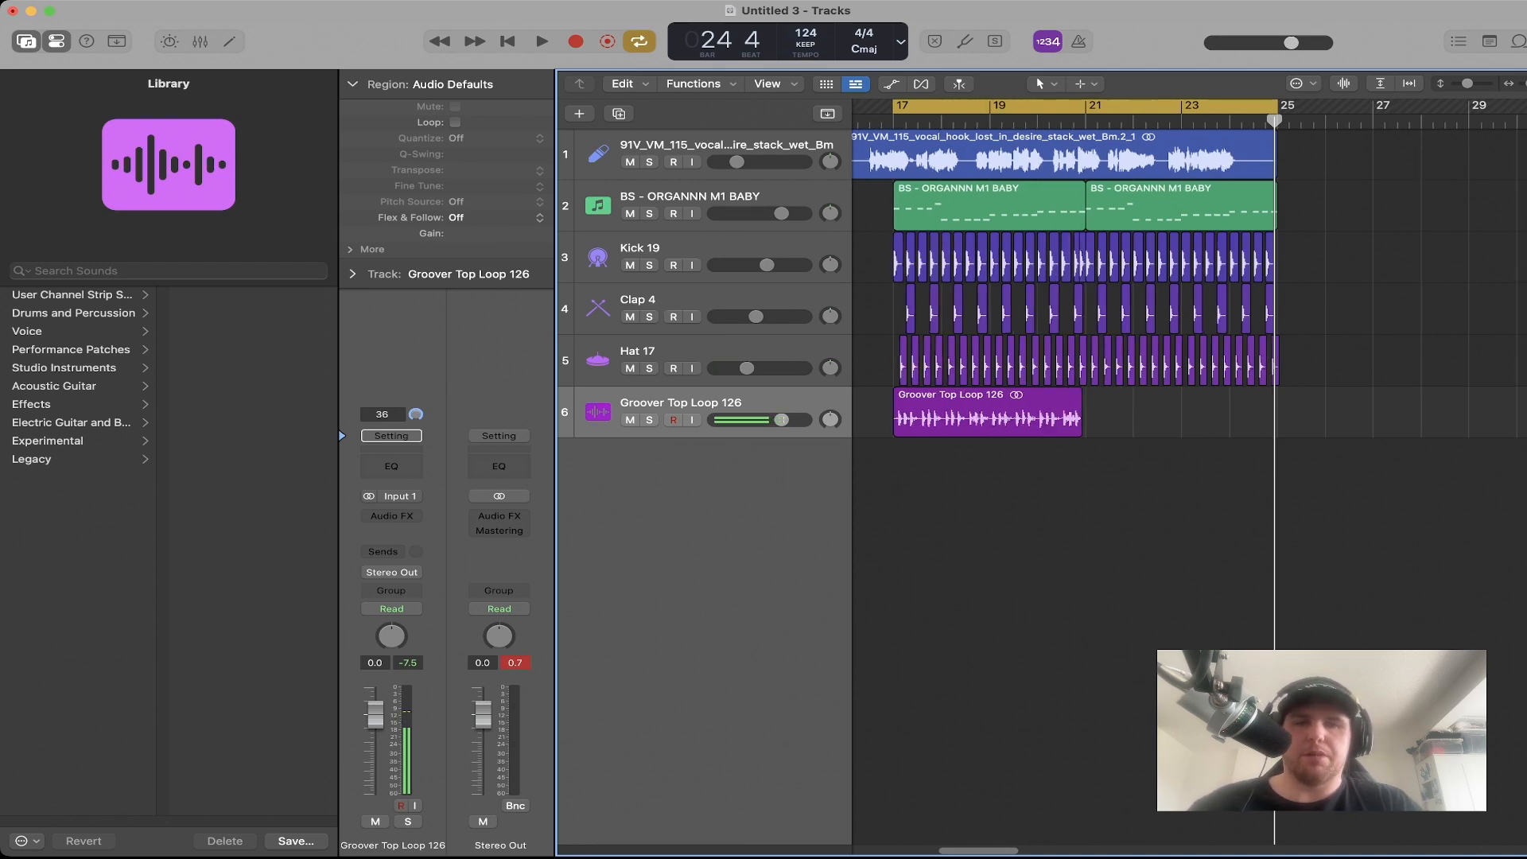
pyautogui.press('super+Right')
pyautogui.hscroll(-5, 1178, 414)
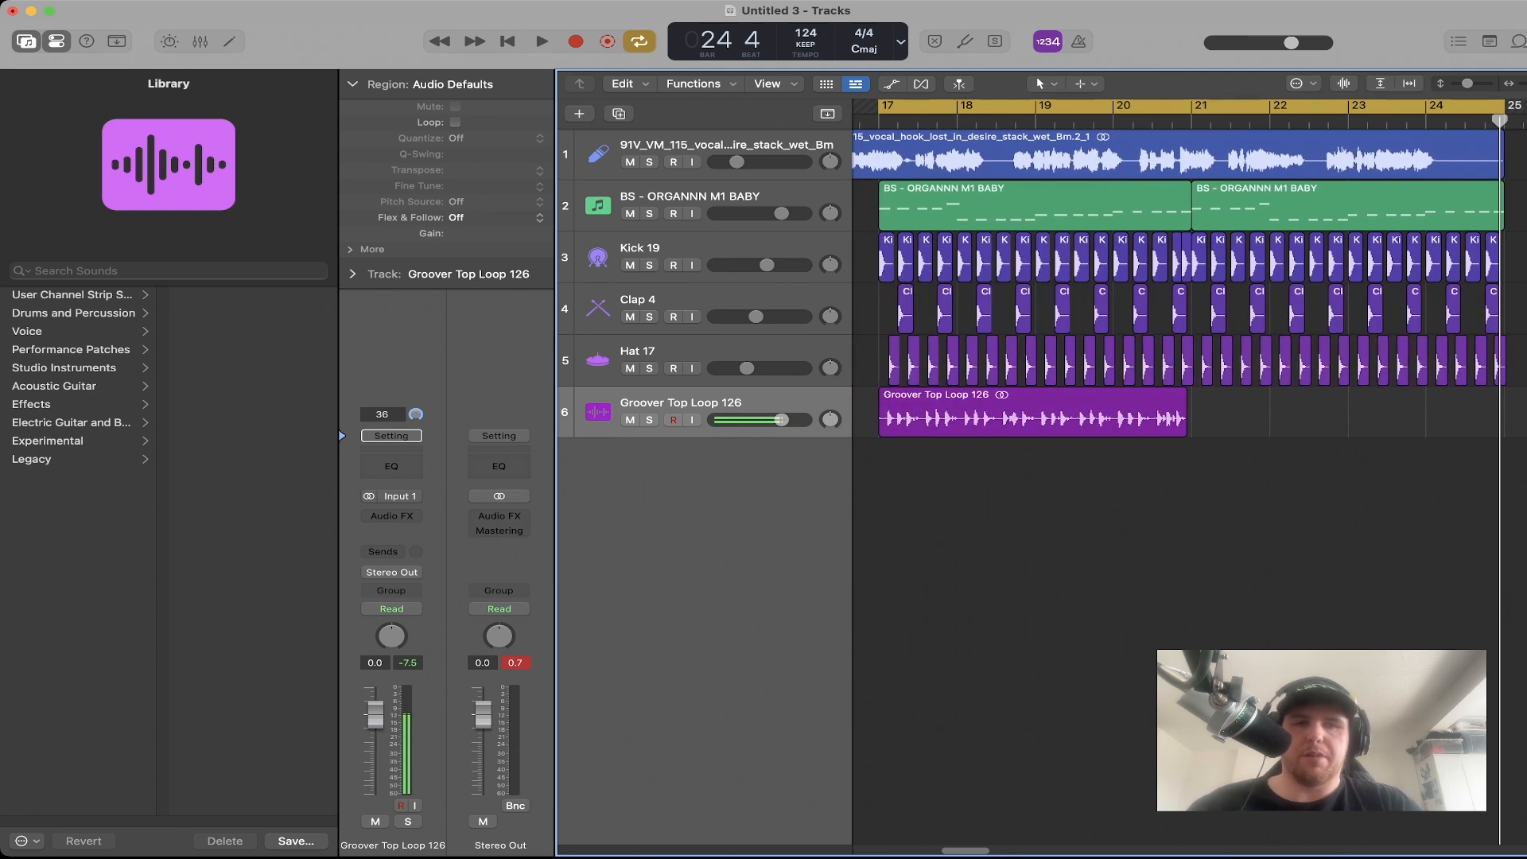
# Time-stretch the Groover Top Loop 126 region so that it ends exactly at bar 21.
pyautogui.moveTo(1185, 429); pyautogui.dragTo(1190, 429)
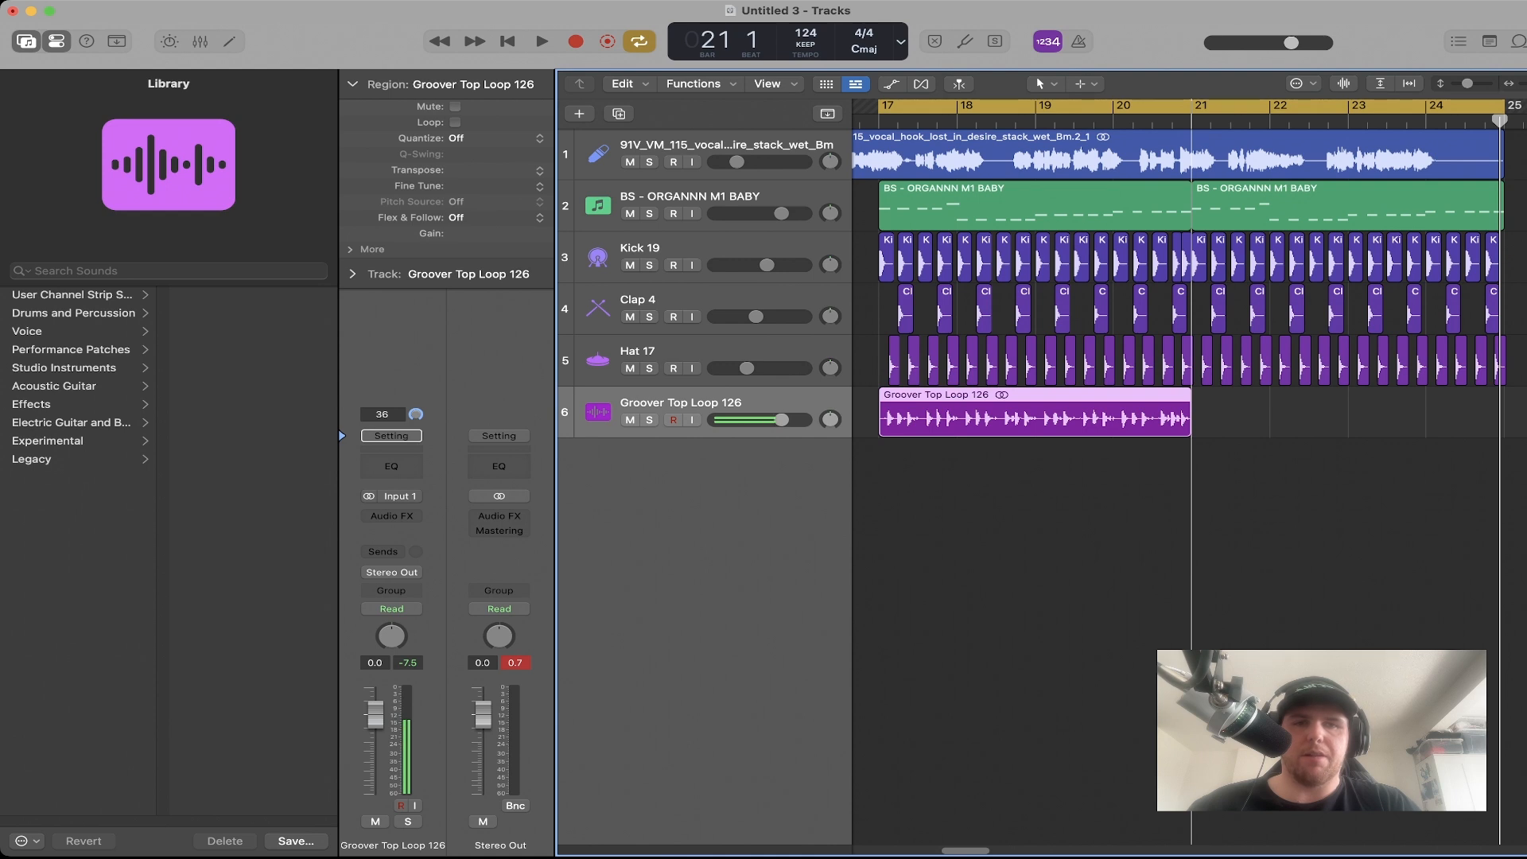
pyautogui.moveTo(1191, 421); pyautogui.dragTo(1191, 422)
pyautogui.click(1191, 509)
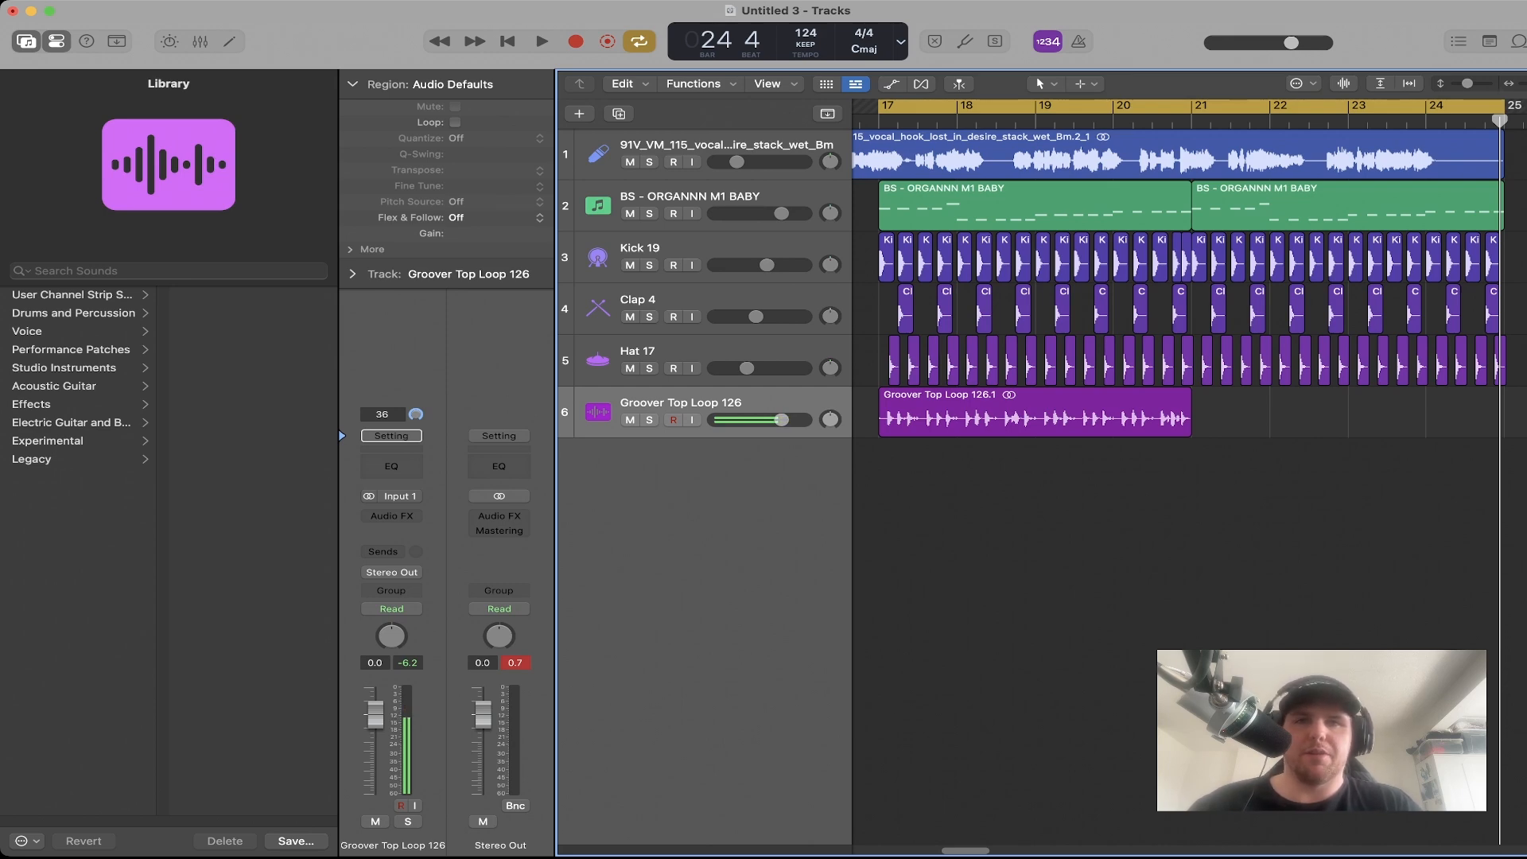
# Copy the Groover Top Loop region to bar 21, set its track volume to -5.5 dB and play back the section.
pyautogui.moveTo(1034, 418); pyautogui.dragTo(1346, 417)
pyautogui.click(1347, 498)
pyautogui.moveTo(782, 420); pyautogui.dragTo(759, 420)
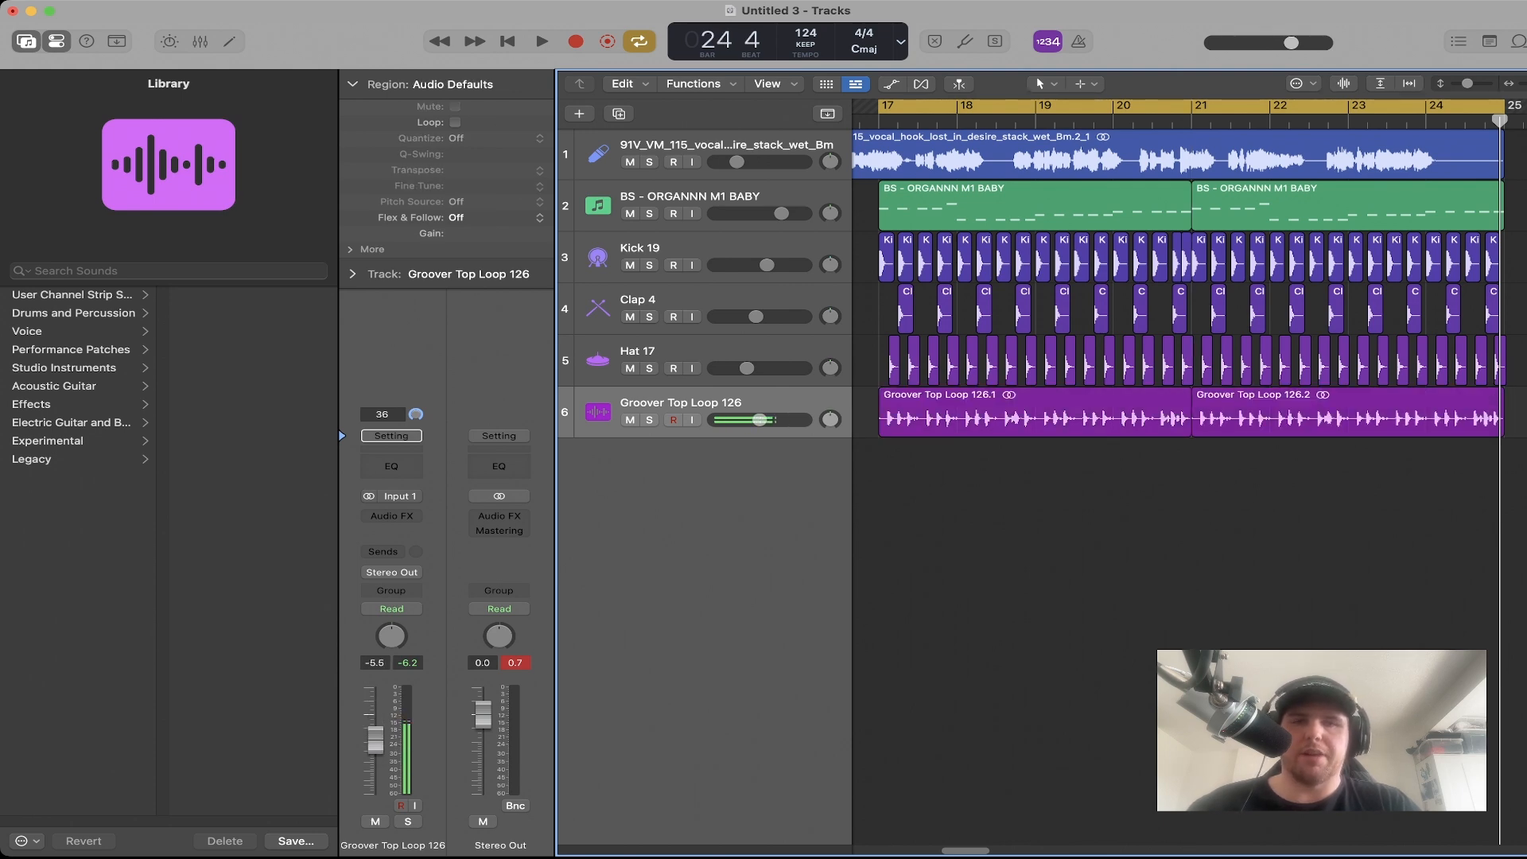
pyautogui.press('space')
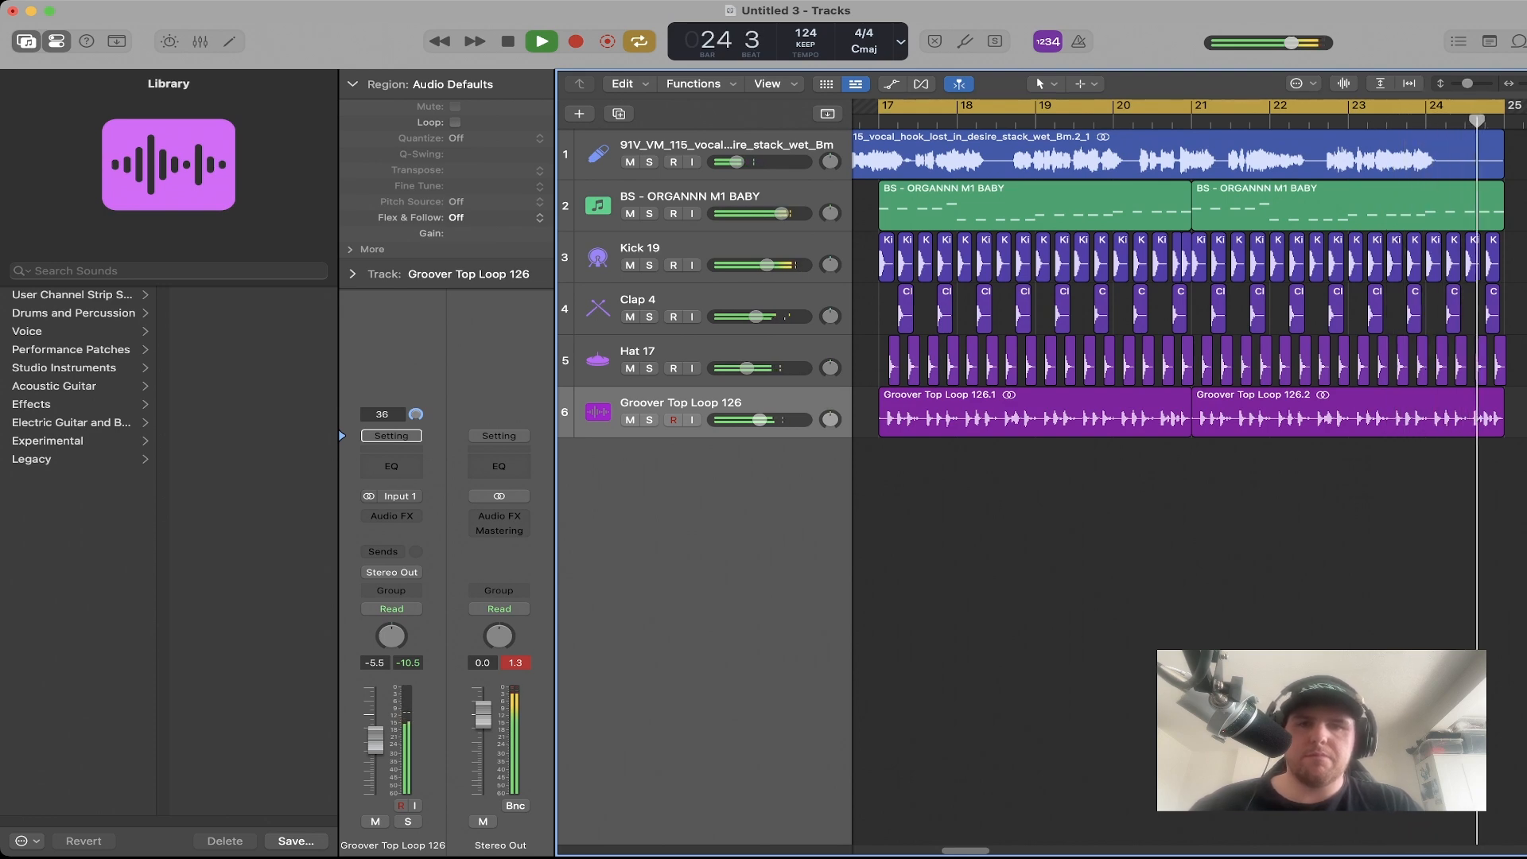
pyautogui.press('space')
# With cycle mode off, copy both organ bass regions to bar 9 and shorten the second copy to end at bar 16.
pyautogui.press('c')
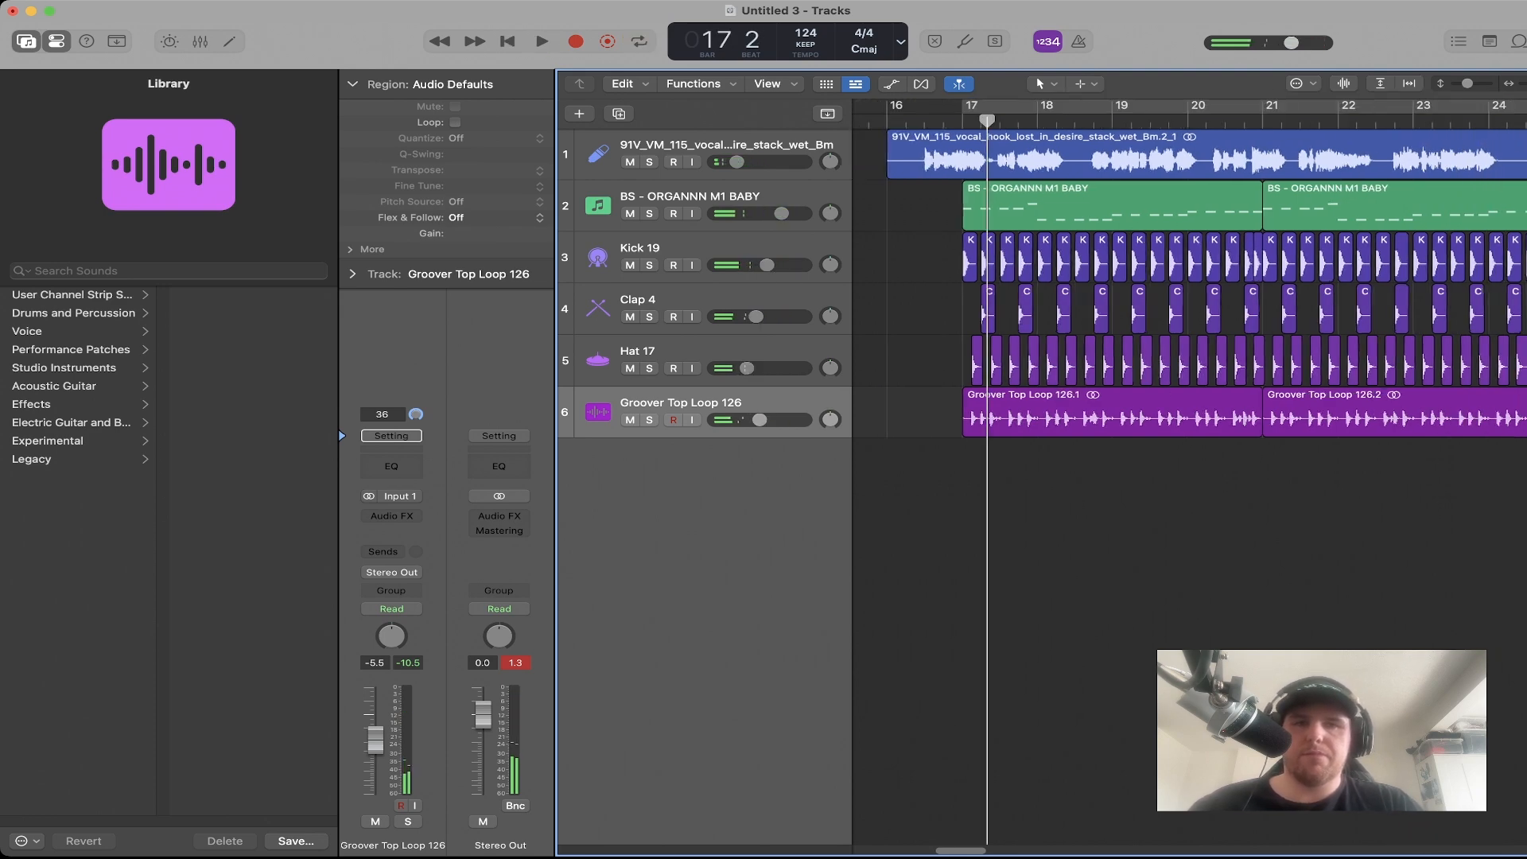
pyautogui.scroll(-5, 1189, 470)
pyautogui.hscroll(-8, 1189, 469)
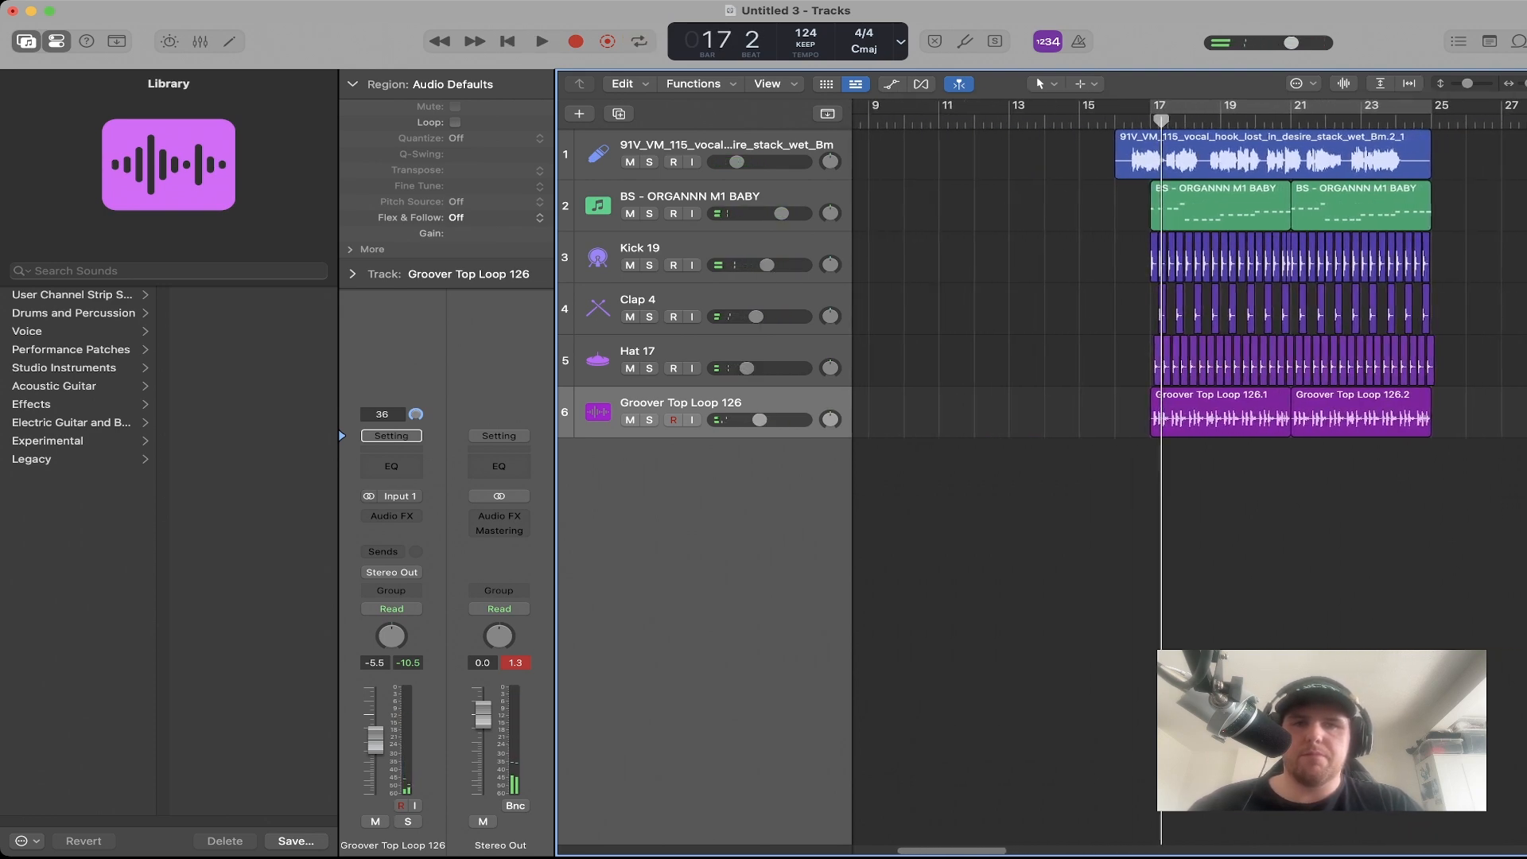
pyautogui.click(1392, 206)
pyautogui.keyDown('shift'); pyautogui.click(1495, 205); pyautogui.keyUp('shift')
pyautogui.moveTo(1392, 205); pyautogui.dragTo(1110, 206)
pyautogui.click(1194, 287)
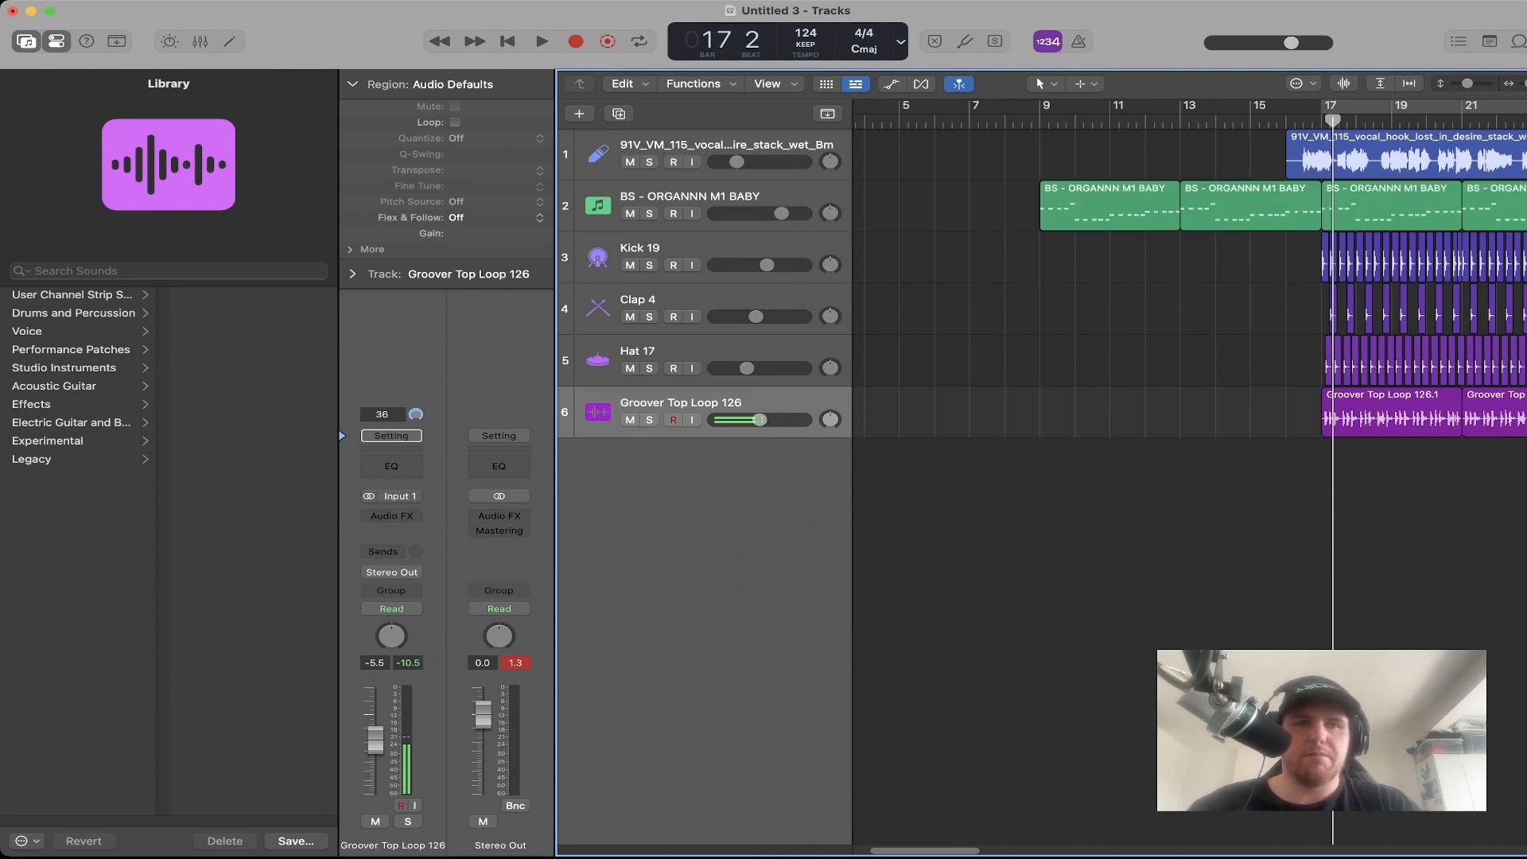
pyautogui.moveTo(1318, 223); pyautogui.dragTo(1285, 224)
# Automate the organ track's Channel EQ low cut frequency from 92.5 Hz at bar 9, rising to bar 16 and back to 92.5 Hz at bar 17.
pyautogui.click(691, 197)
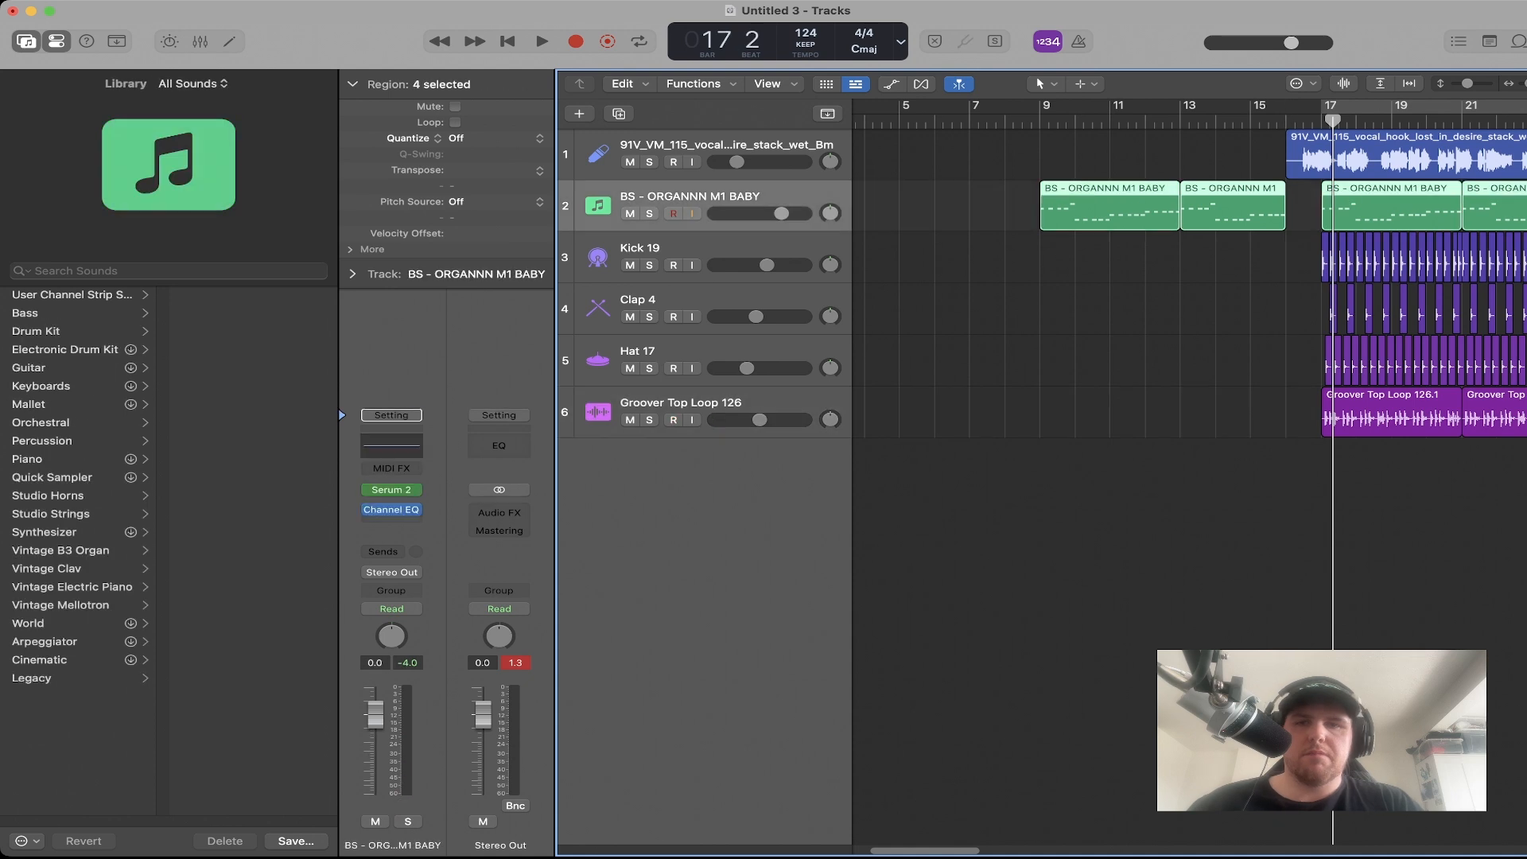
pyautogui.press('super+Tab')
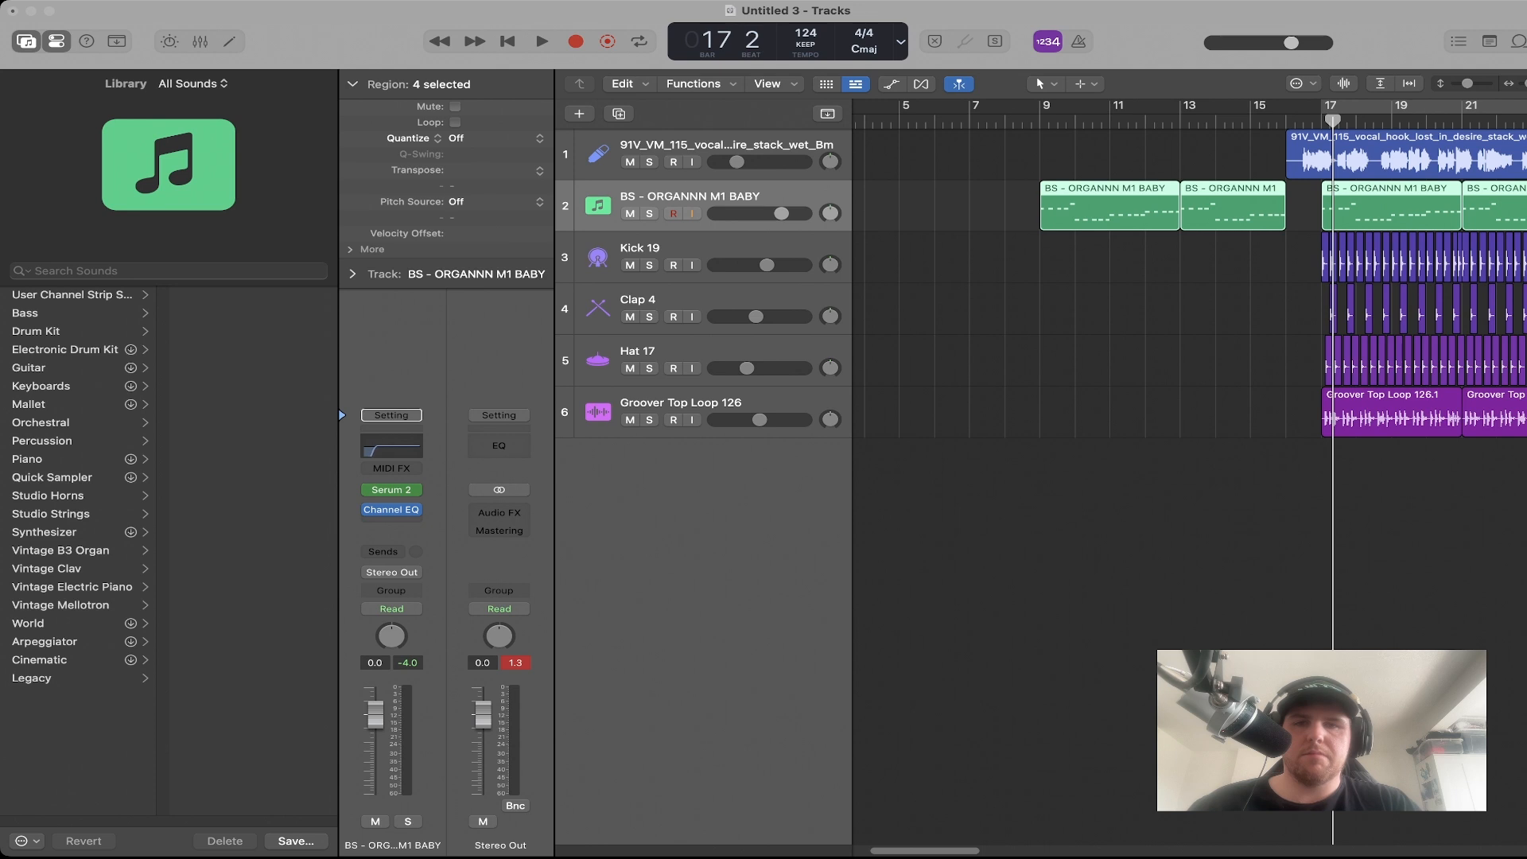
pyautogui.press('super+Tab')
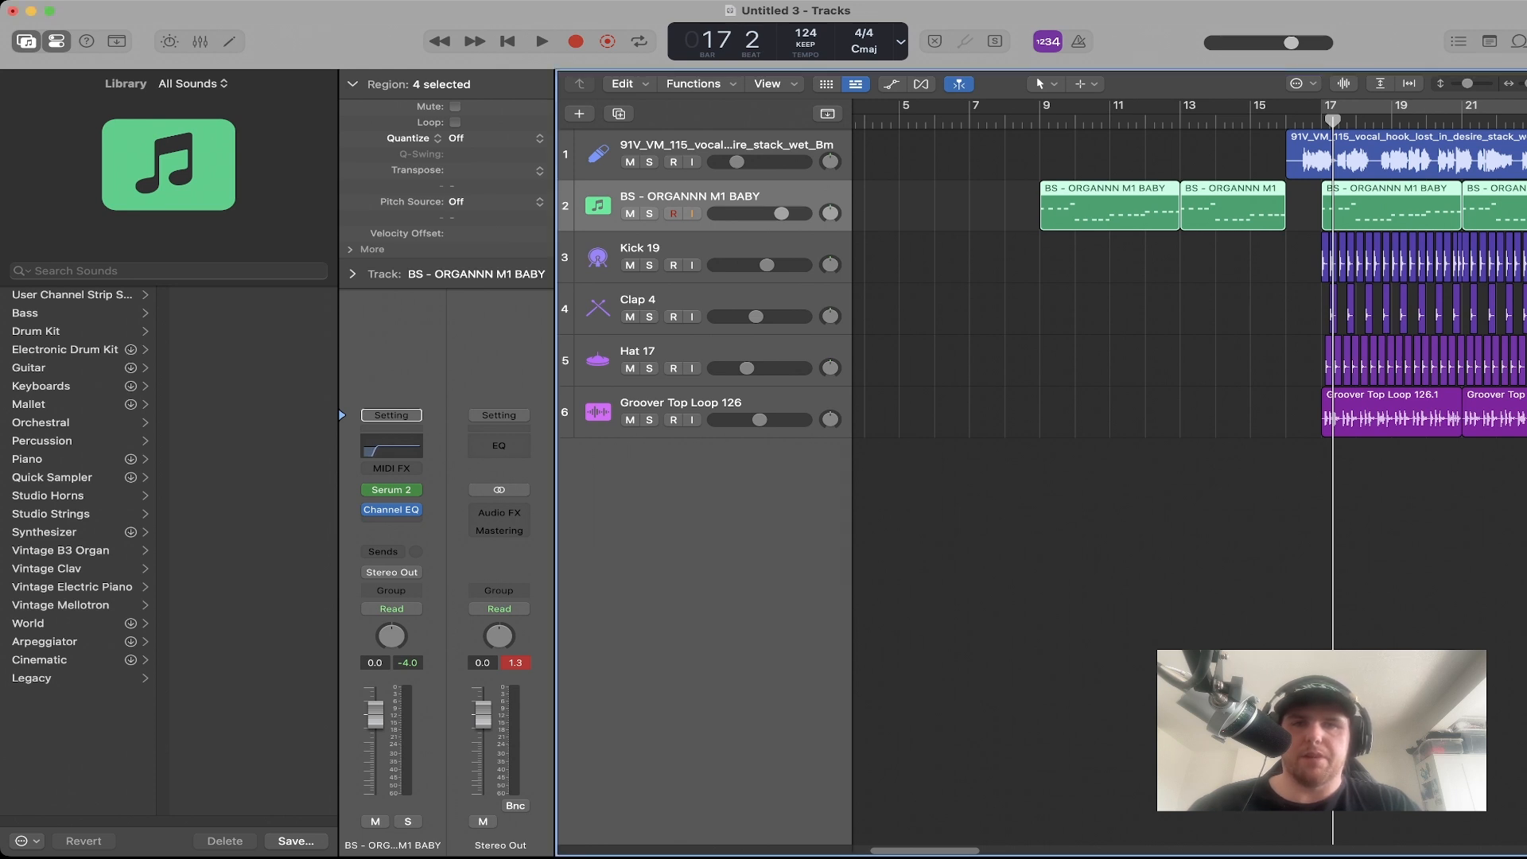
pyautogui.press('a')
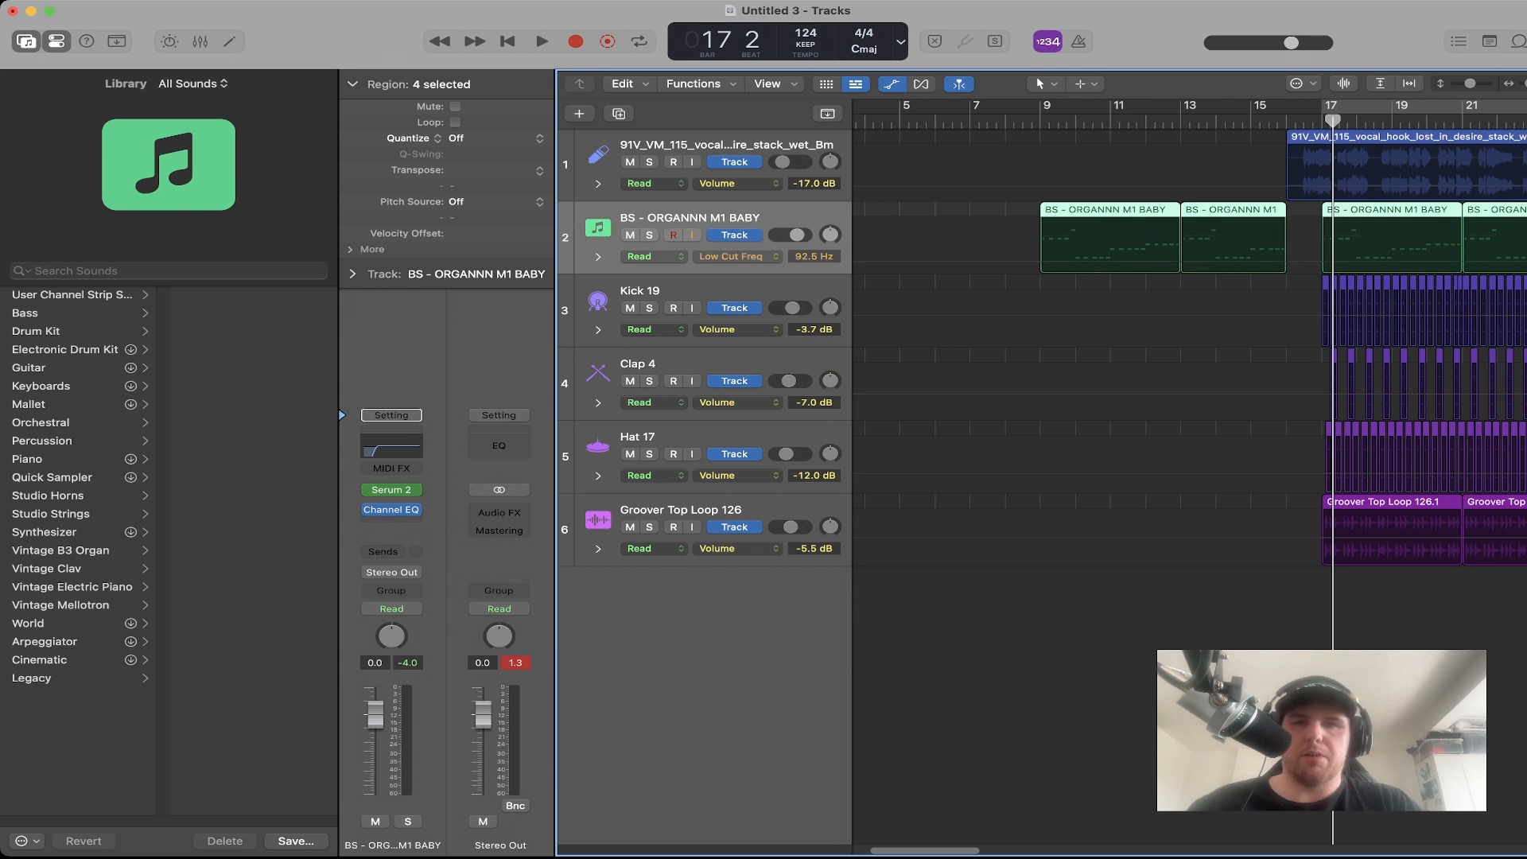
pyautogui.click(1038, 262)
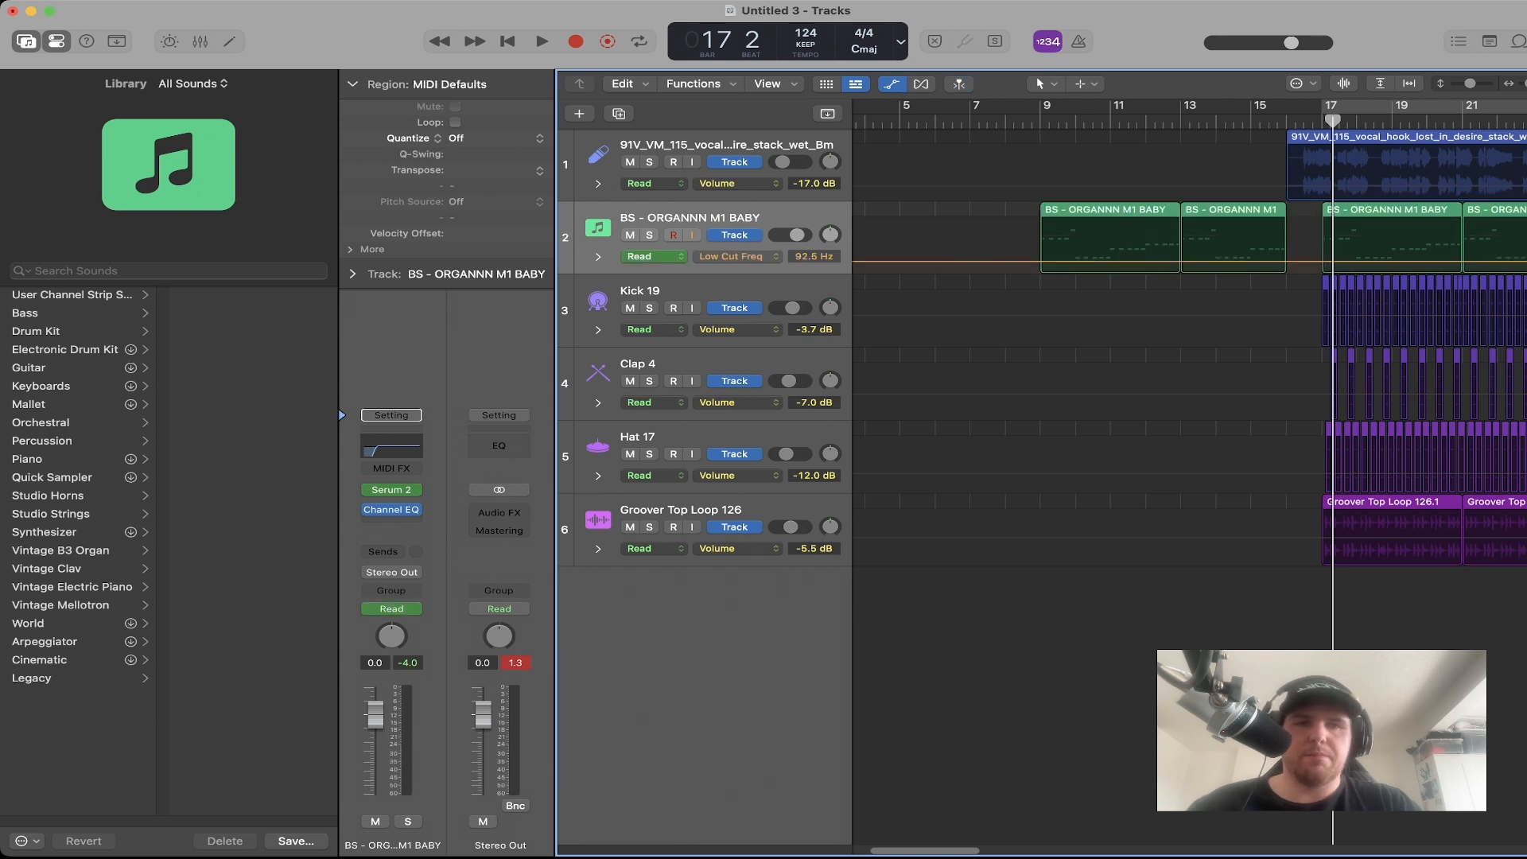
pyautogui.click(1286, 261)
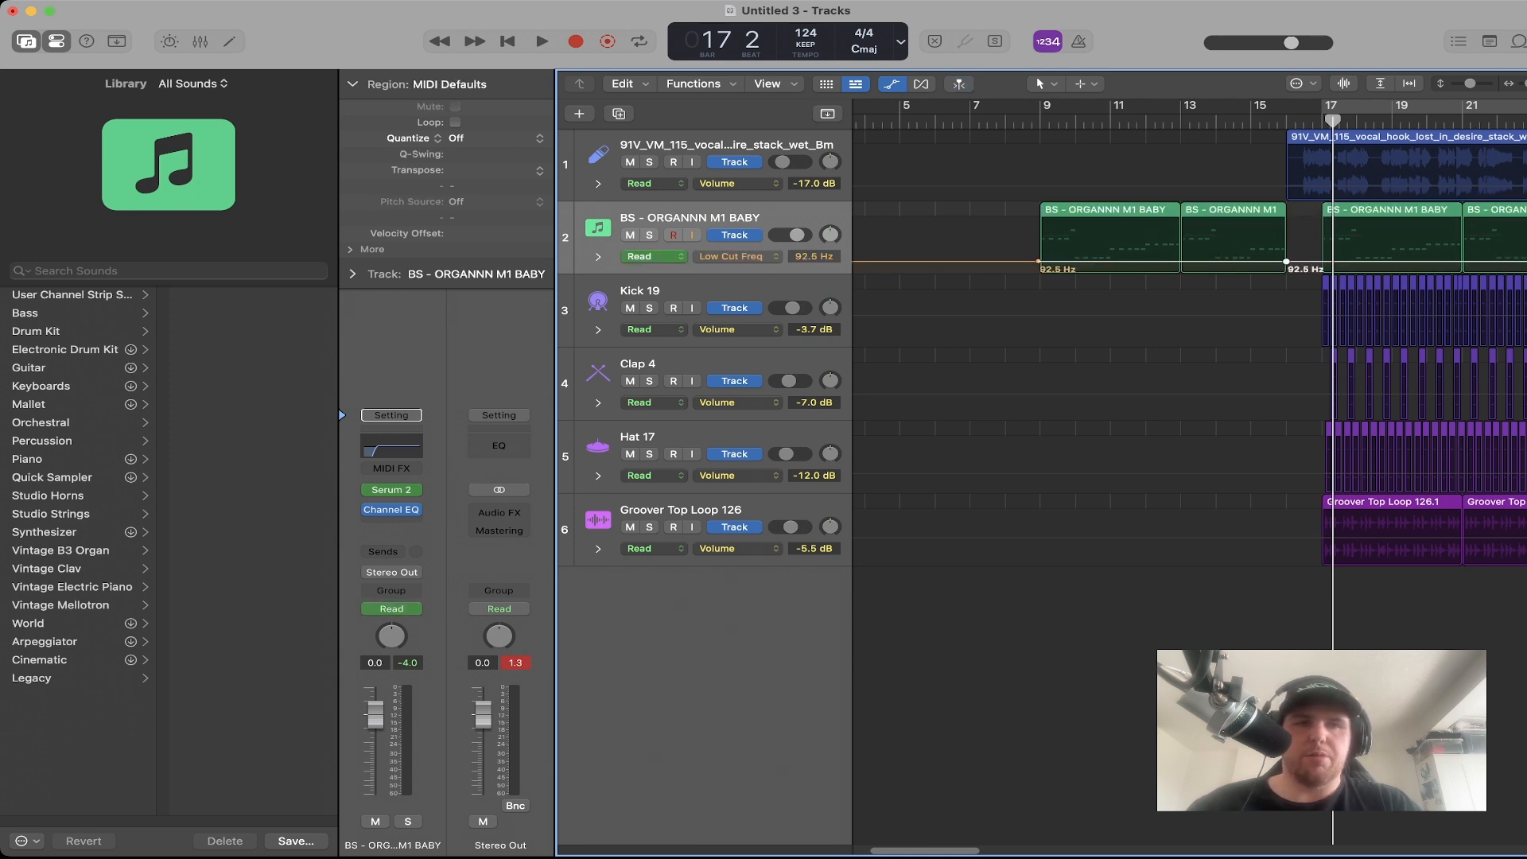
pyautogui.click(1321, 262)
pyautogui.moveTo(1287, 262); pyautogui.dragTo(1286, 244)
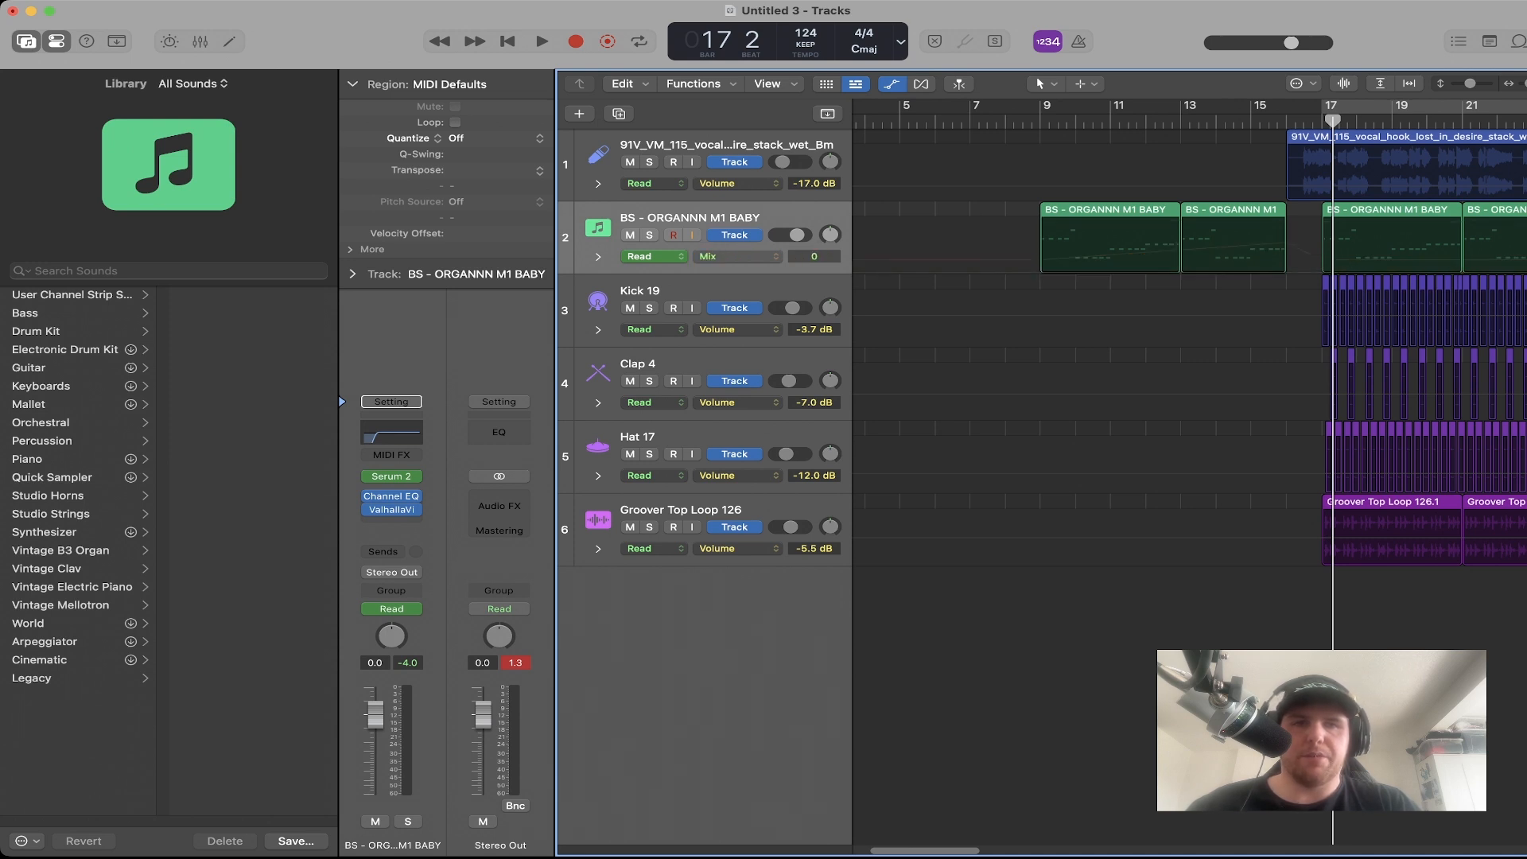
# Automate the organ track's Valhalla reverb mix from 0 at bar 9 to 0.32 at bar 16 and 0 at bar 17, and play back the build.
pyautogui.moveTo(1286, 272); pyautogui.dragTo(1324, 272)
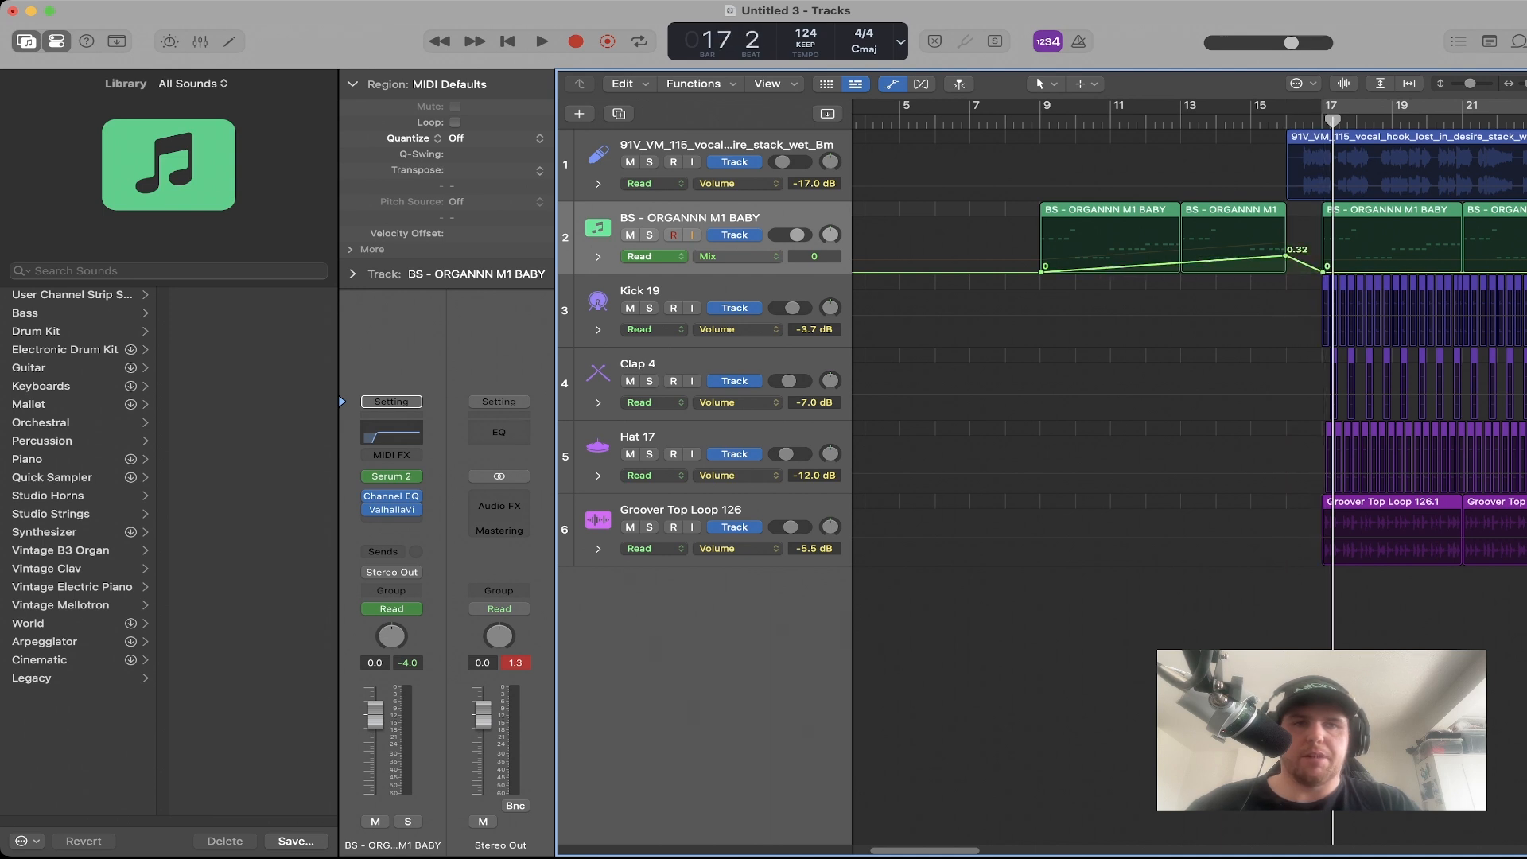
pyautogui.press('space')
pyautogui.press('a')
pyautogui.press('super+Left')
pyautogui.press('super+Left')
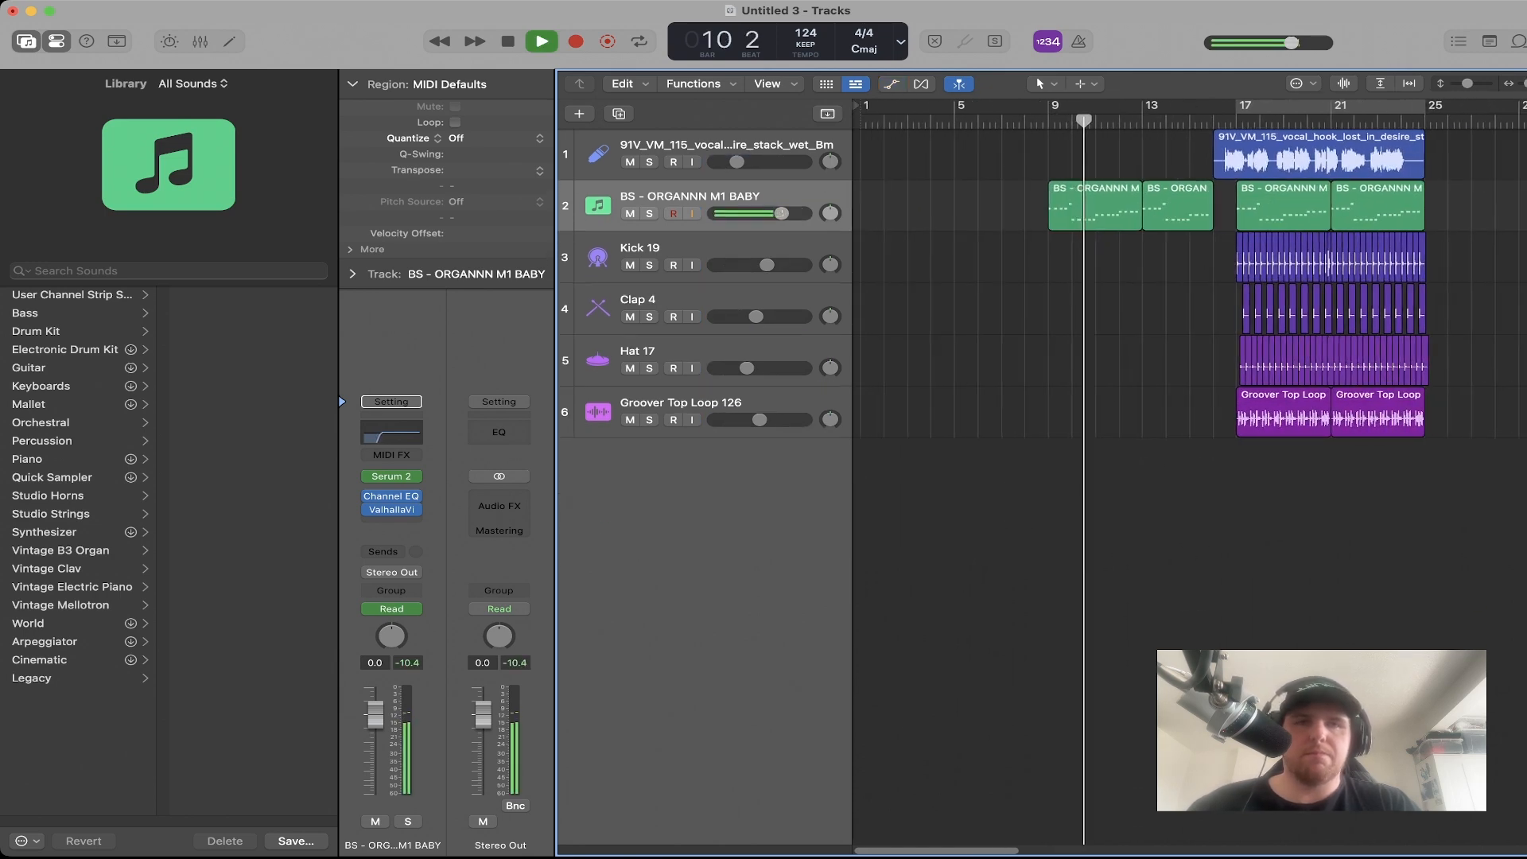
pyautogui.hscroll(1, 1323, 272)
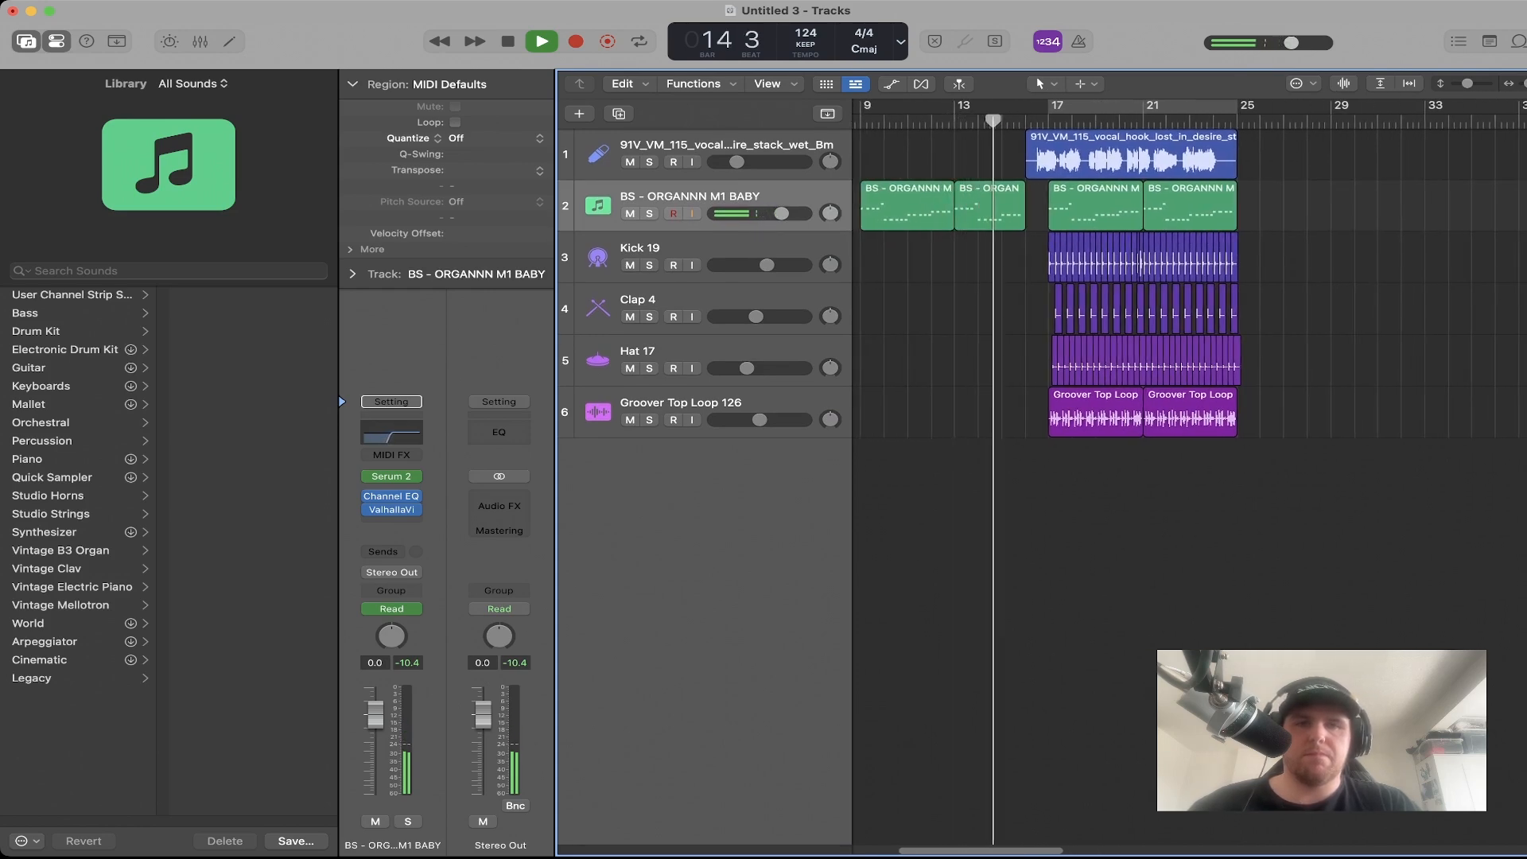
pyautogui.press('a')
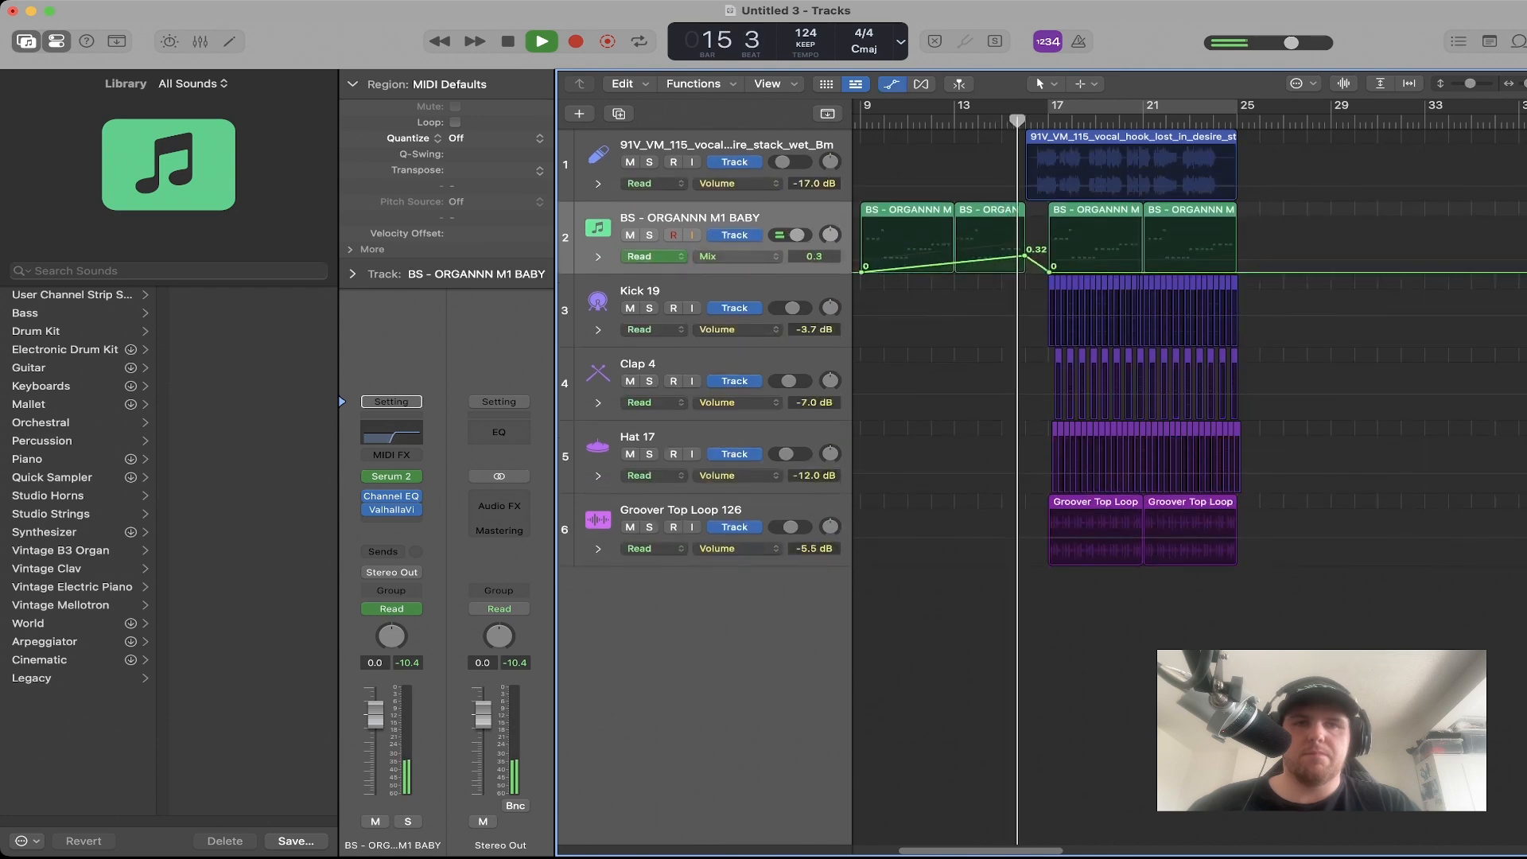
pyautogui.press('a')
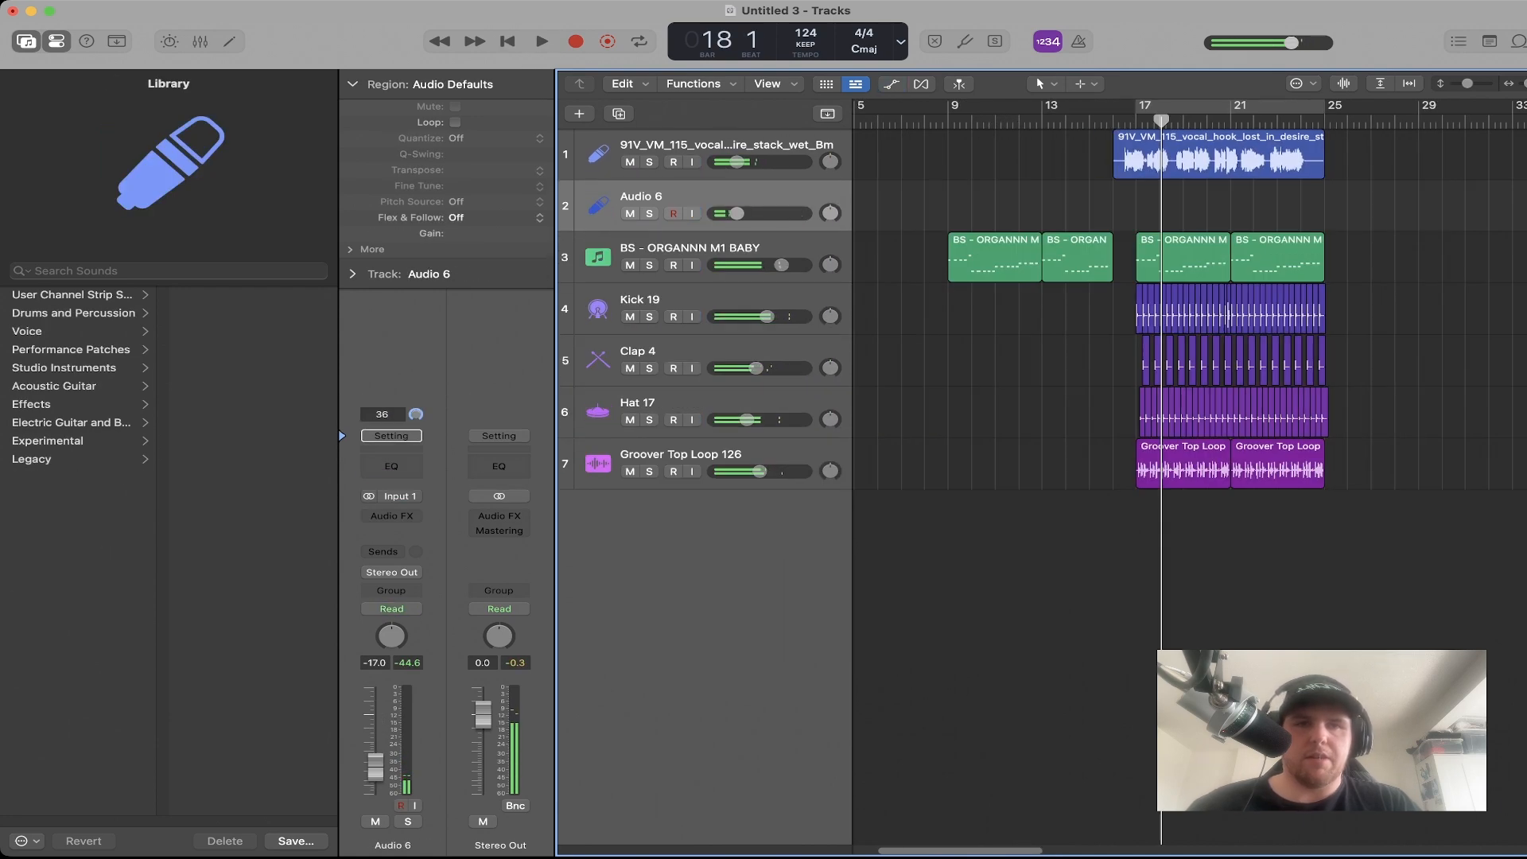
# Copy the vocal hook region onto the new Audio 6 track, starting at bar 8.
pyautogui.click(1218, 155)
pyautogui.moveTo(1219, 154); pyautogui.dragTo(1030, 206)
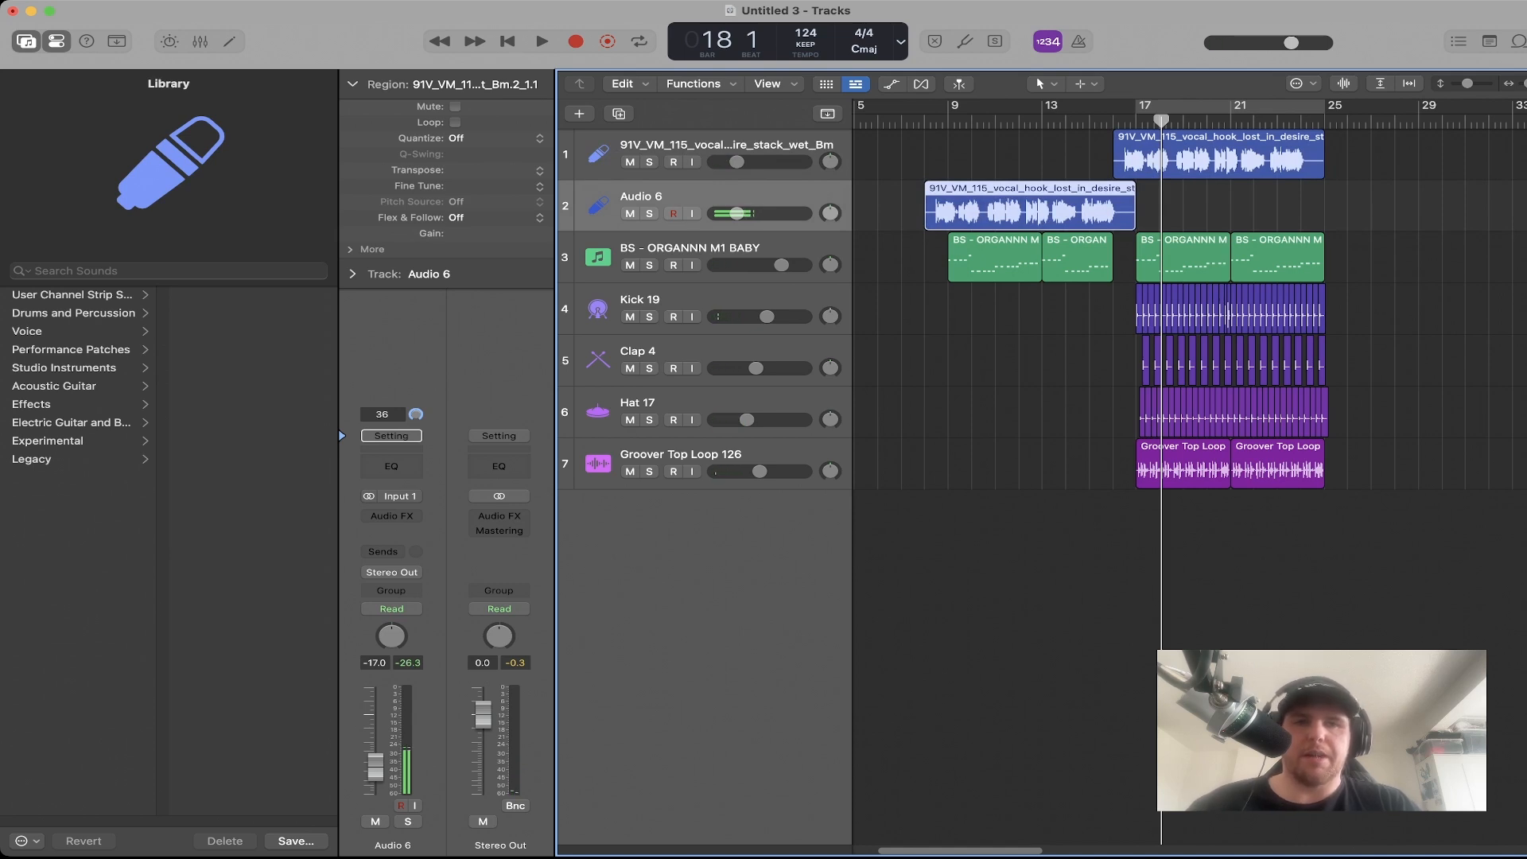
pyautogui.click(1034, 557)
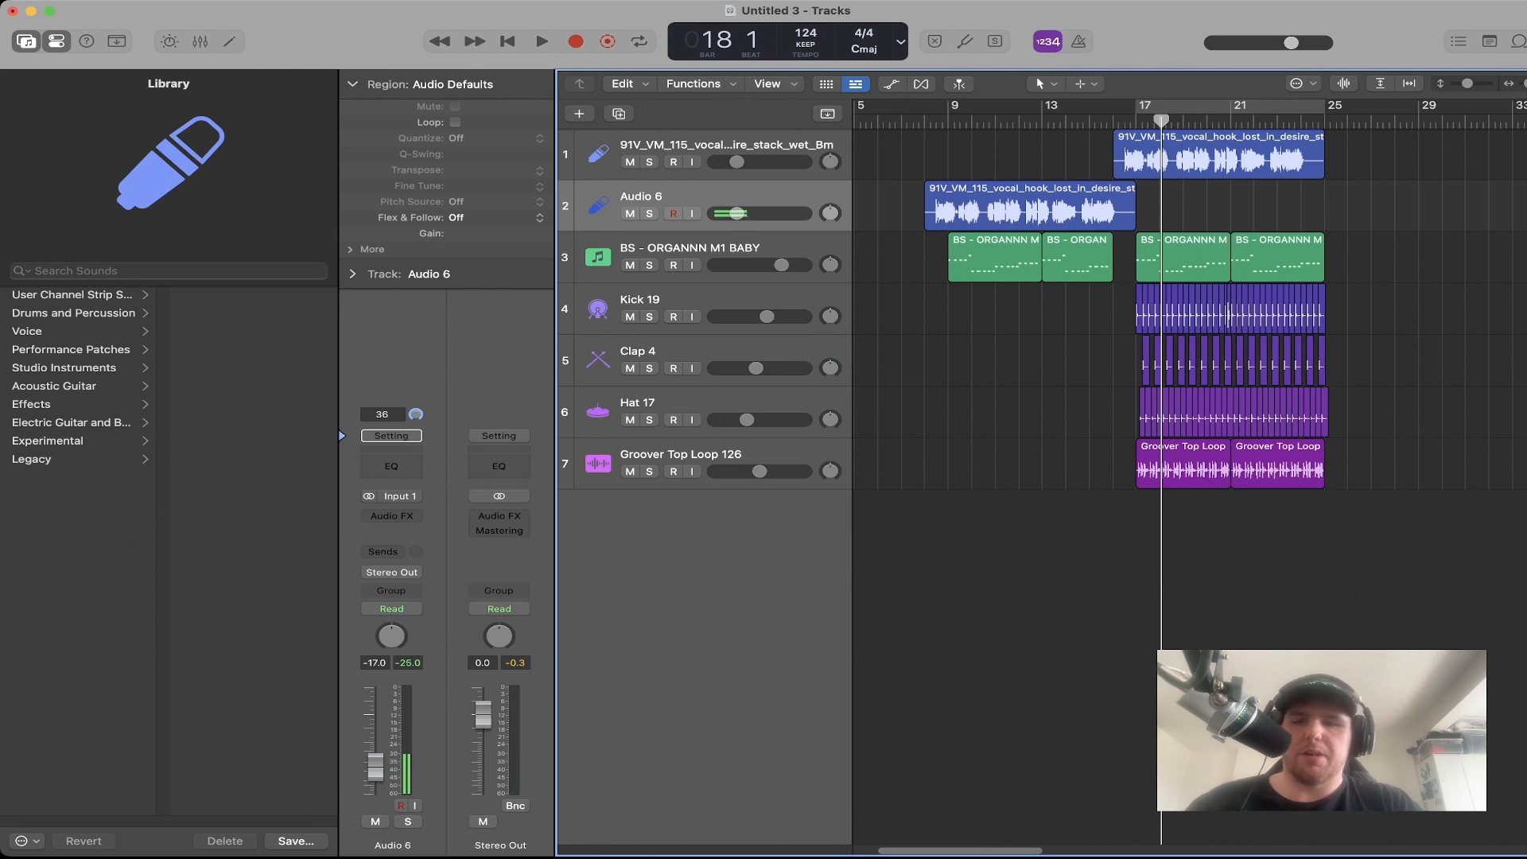
# Load the Snare 1 sample into Quick Sampler on a new track and turn on all 16 steps of a pattern region at bar 9.
pyautogui.press('super+Tab')
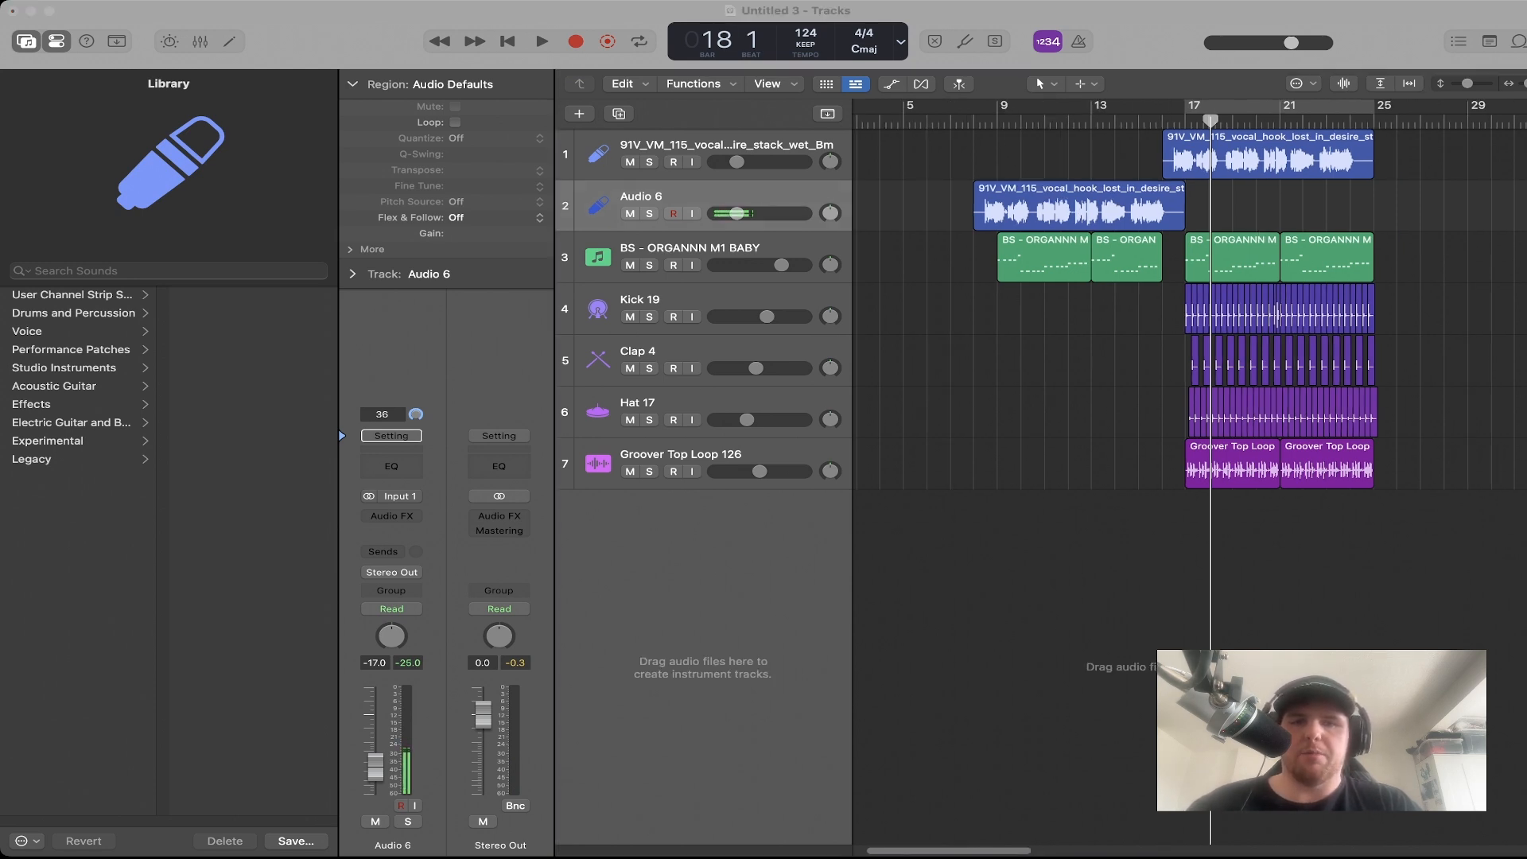
pyautogui.press('super+Tab')
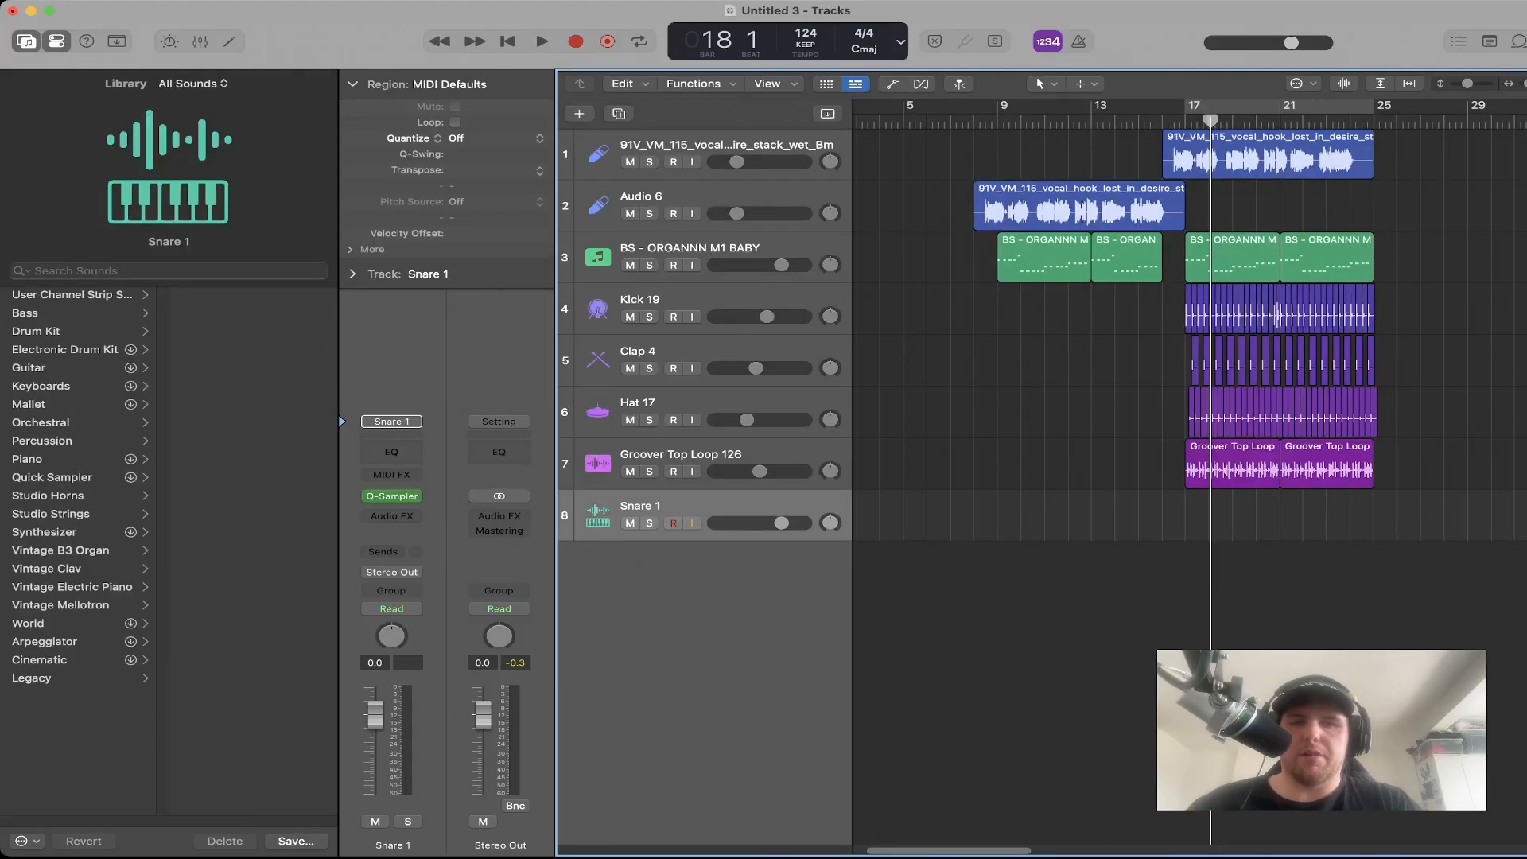
pyautogui.press('e')
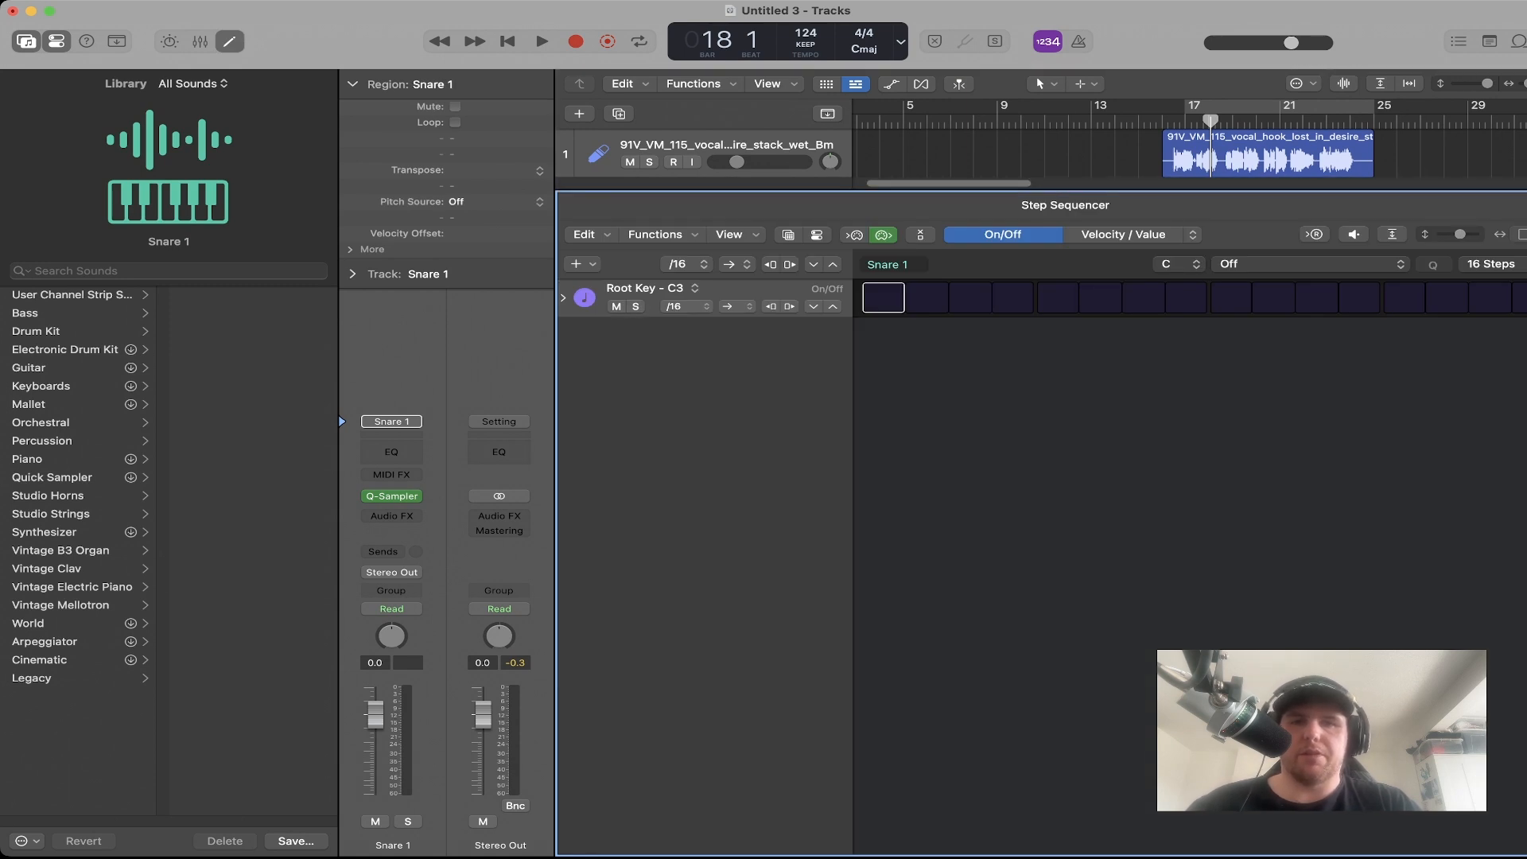
pyautogui.moveTo(883, 298); pyautogui.dragTo(1521, 297)
pyautogui.press('e')
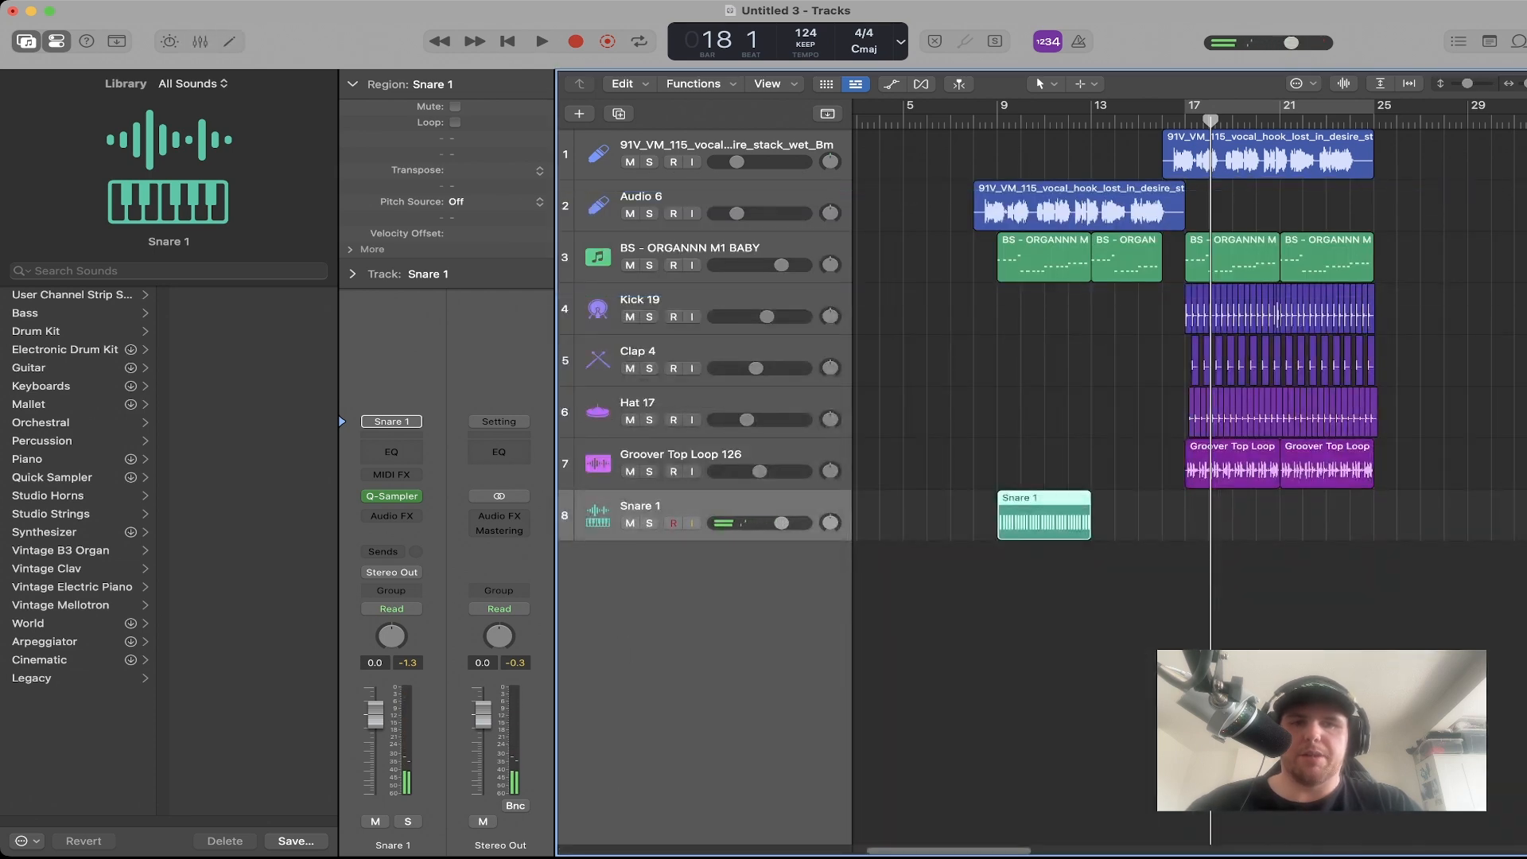
# Select all Snare 1 notes in the piano roll and set their 1/16 note quantize swing to 57.
pyautogui.press('p')
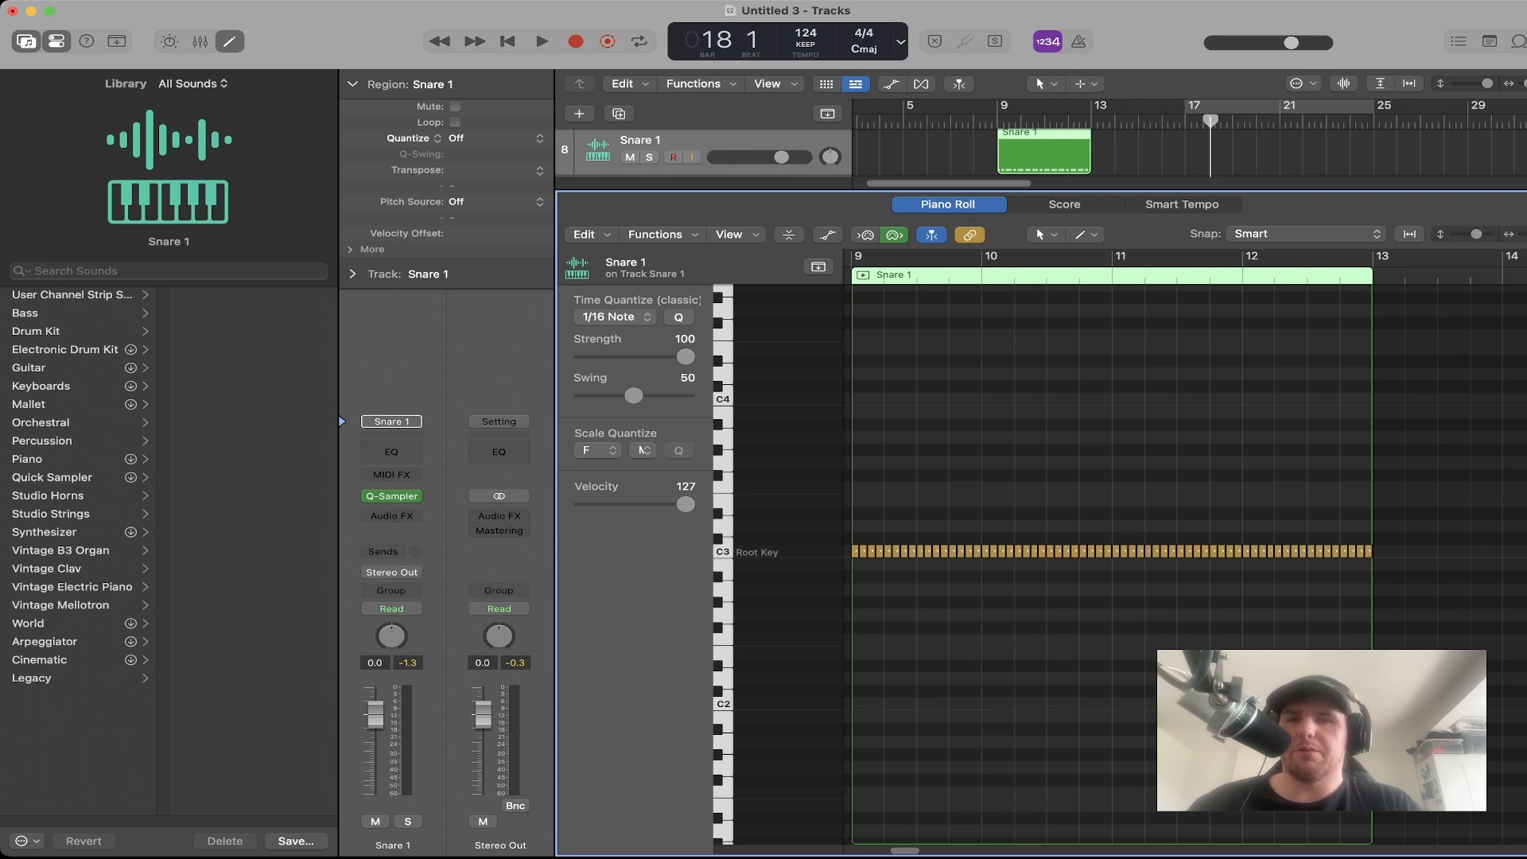
pyautogui.moveTo(1429, 579); pyautogui.dragTo(835, 521)
pyautogui.press('z')
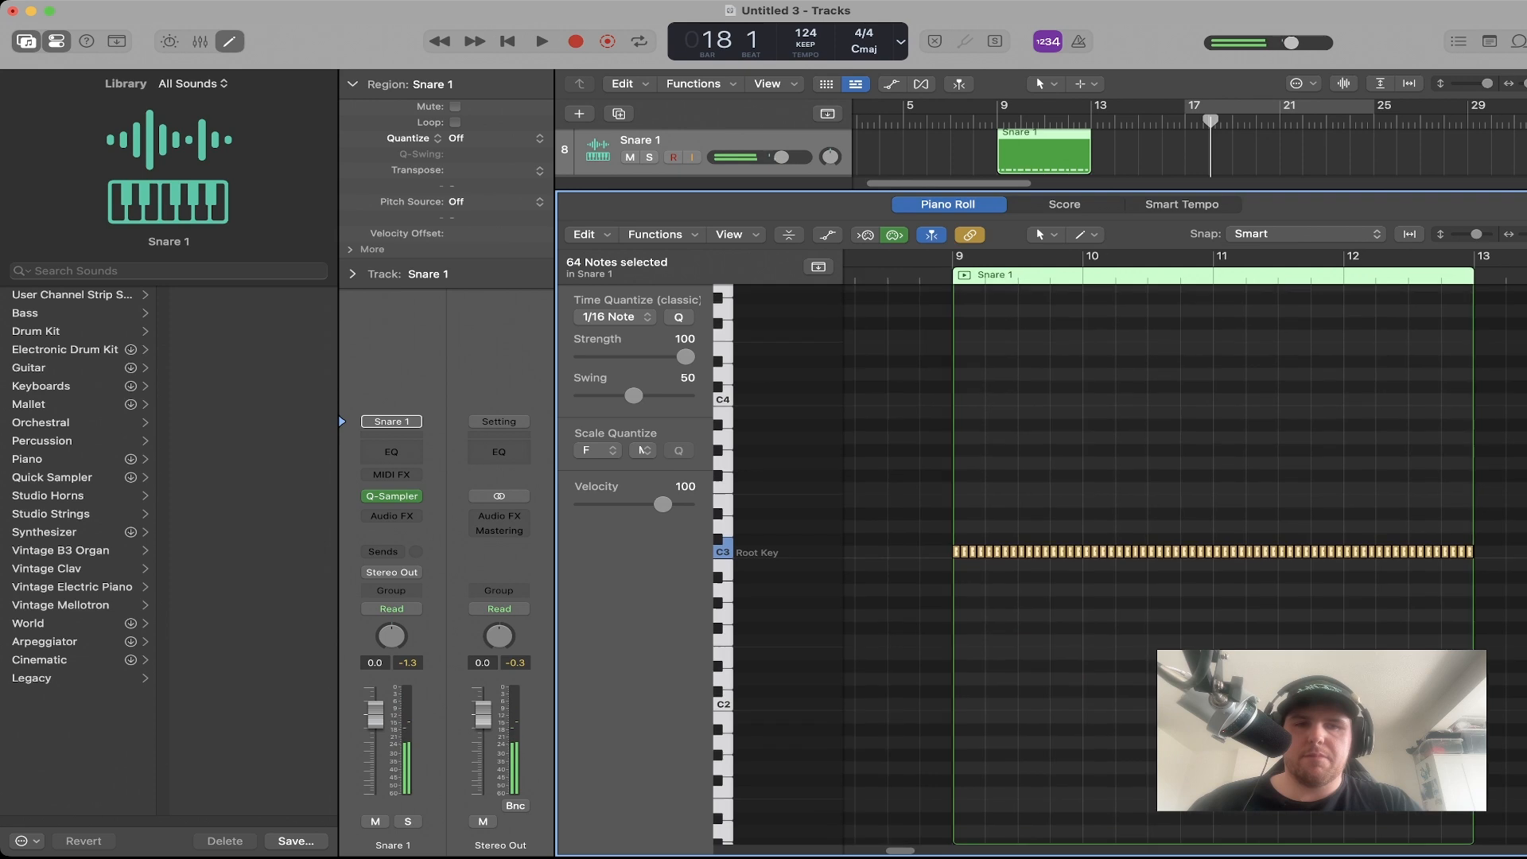
pyautogui.press('super+Right')
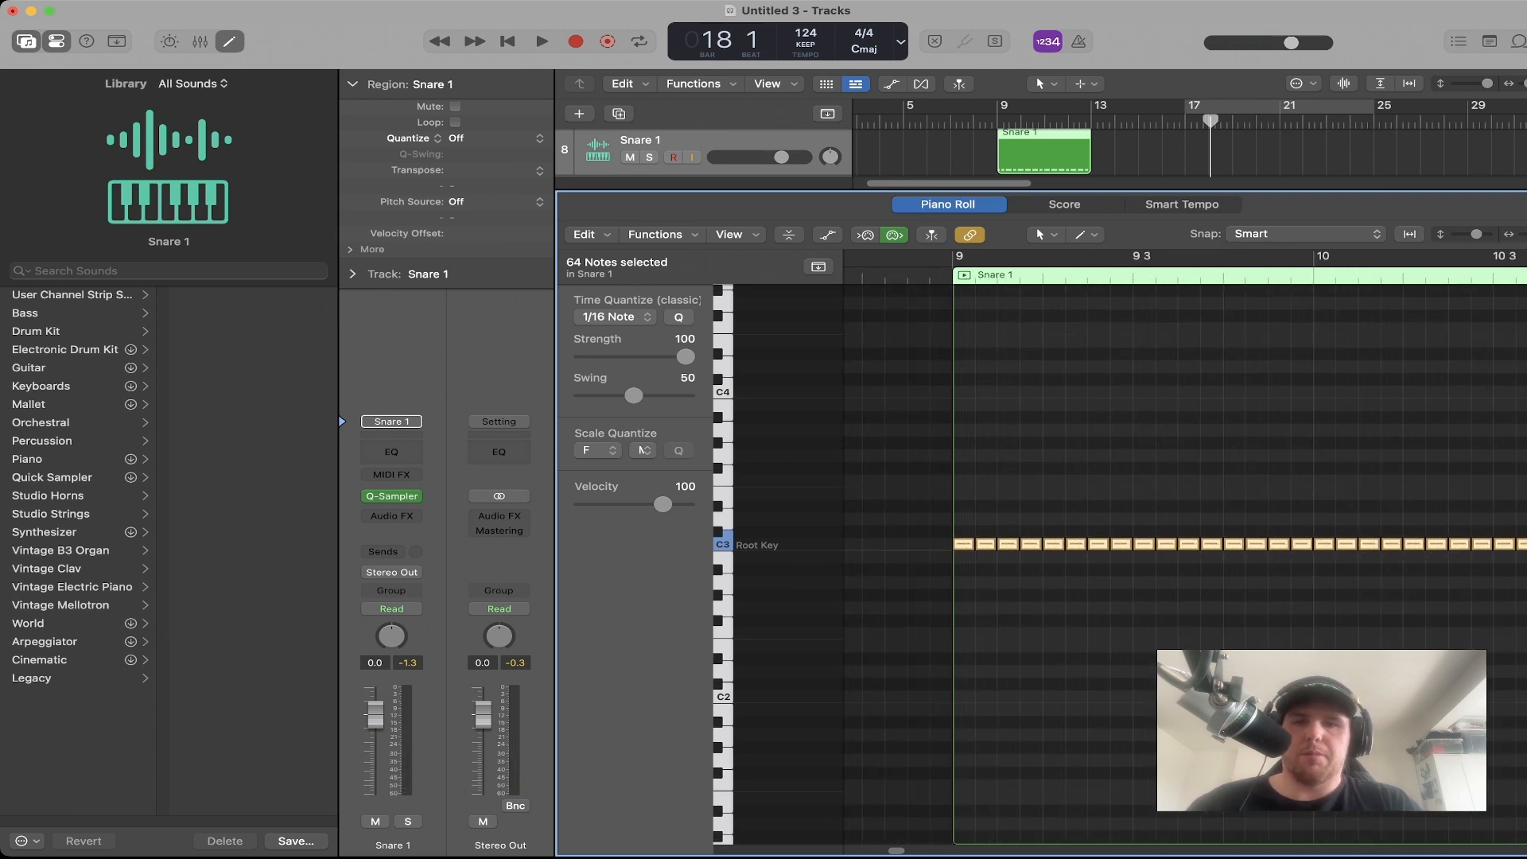
pyautogui.moveTo(634, 395); pyautogui.dragTo(641, 396)
pyautogui.press('super+Left')
pyautogui.press('super+Left')
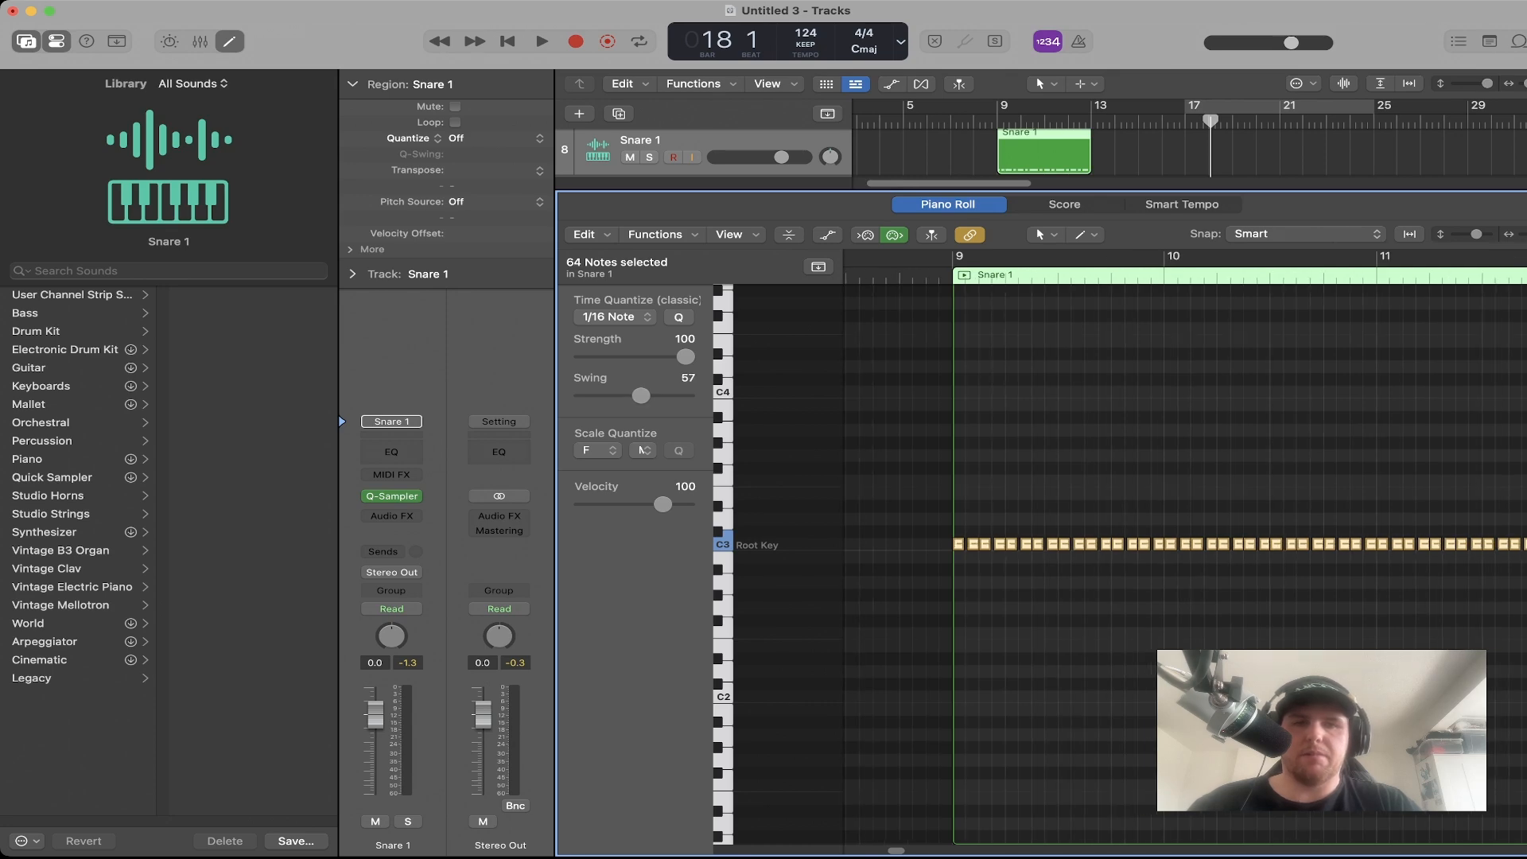
# Randomize the selected snare notes' velocities with the Random Velocity MIDI transform, raising the lower velocity limit and keeping the other at 127.
pyautogui.hscroll(5, 1185, 549)
pyautogui.scroll(2, 1185, 549)
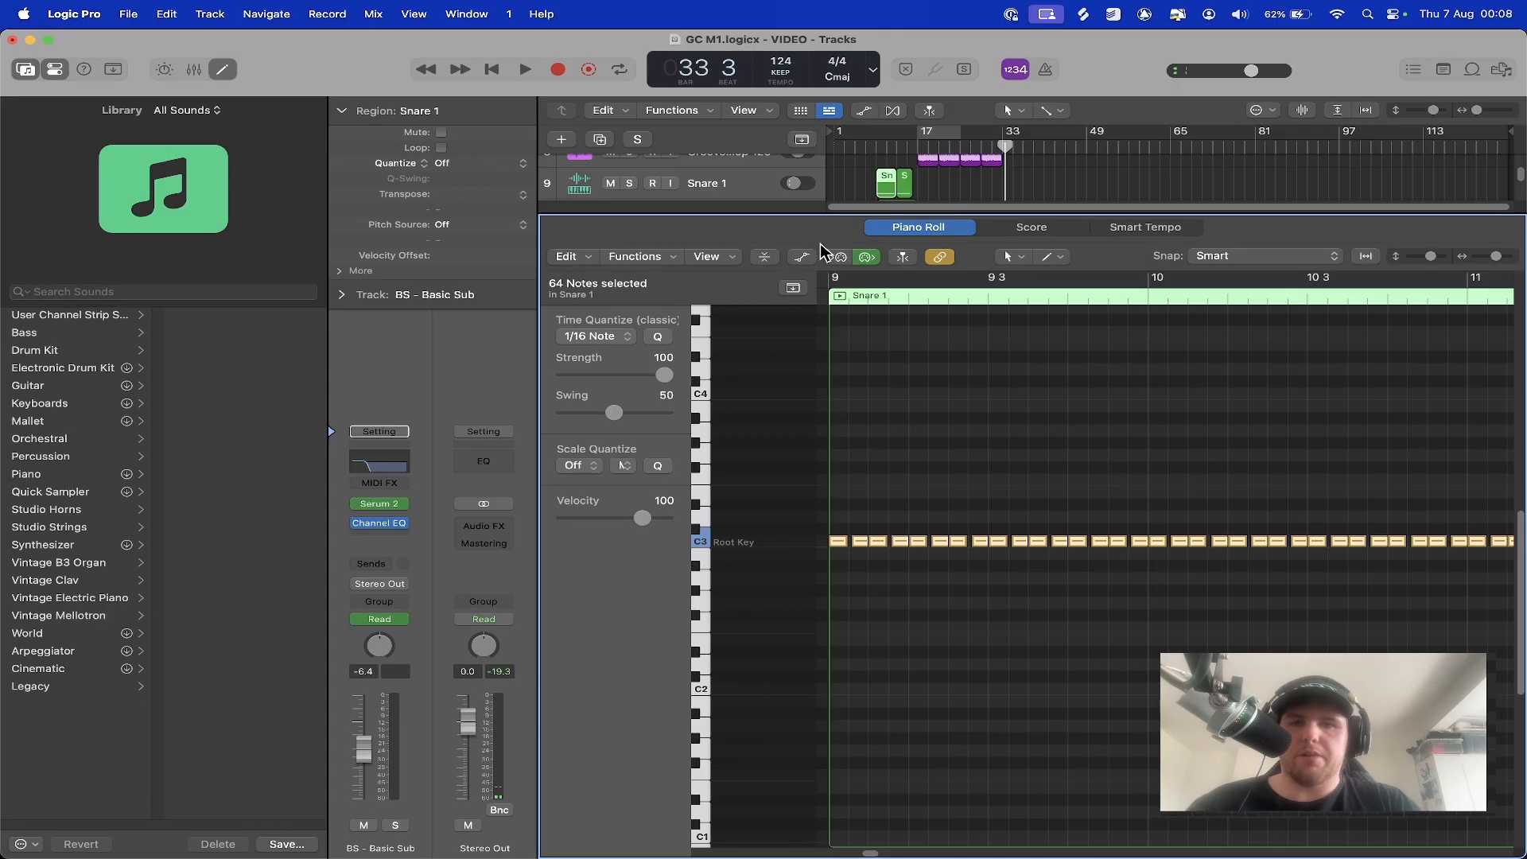
pyautogui.click(641, 257)
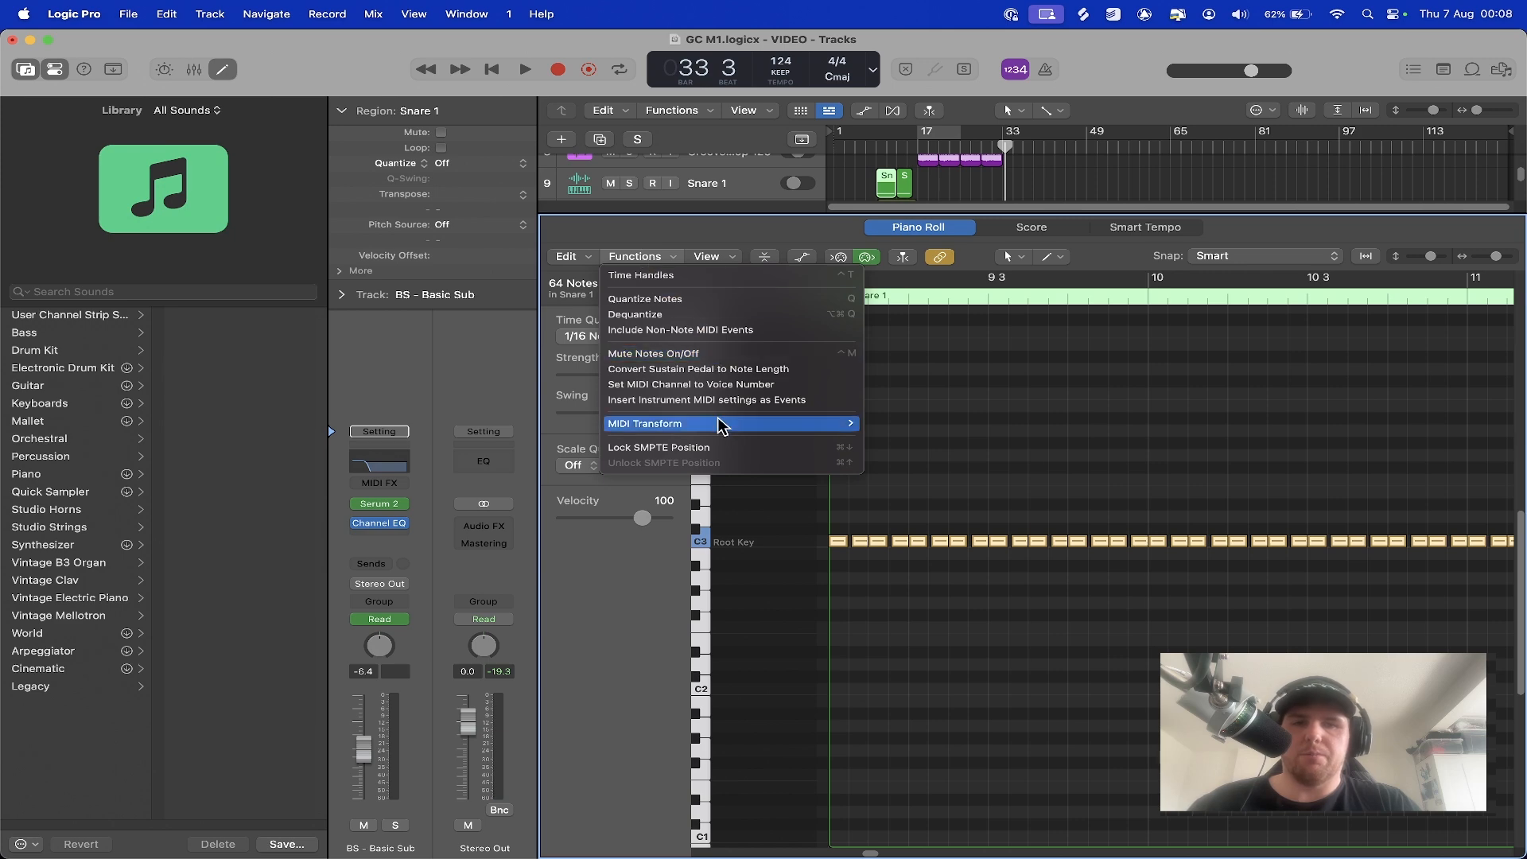
pyautogui.moveTo(722, 423)
pyautogui.click(936, 460)
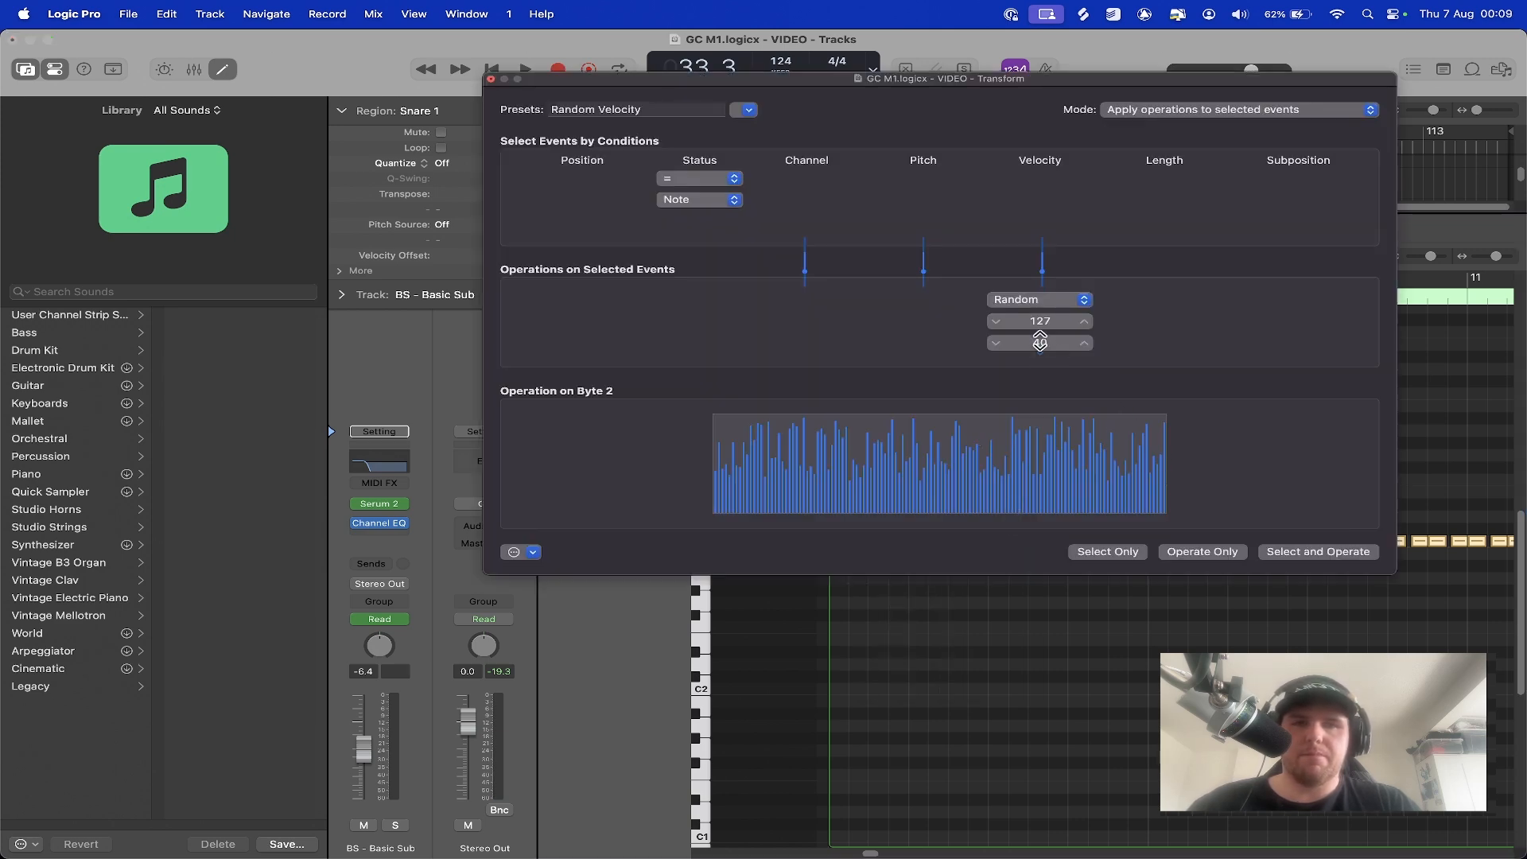
pyautogui.moveTo(1048, 358); pyautogui.dragTo(1048, 326)
pyautogui.click(1324, 550)
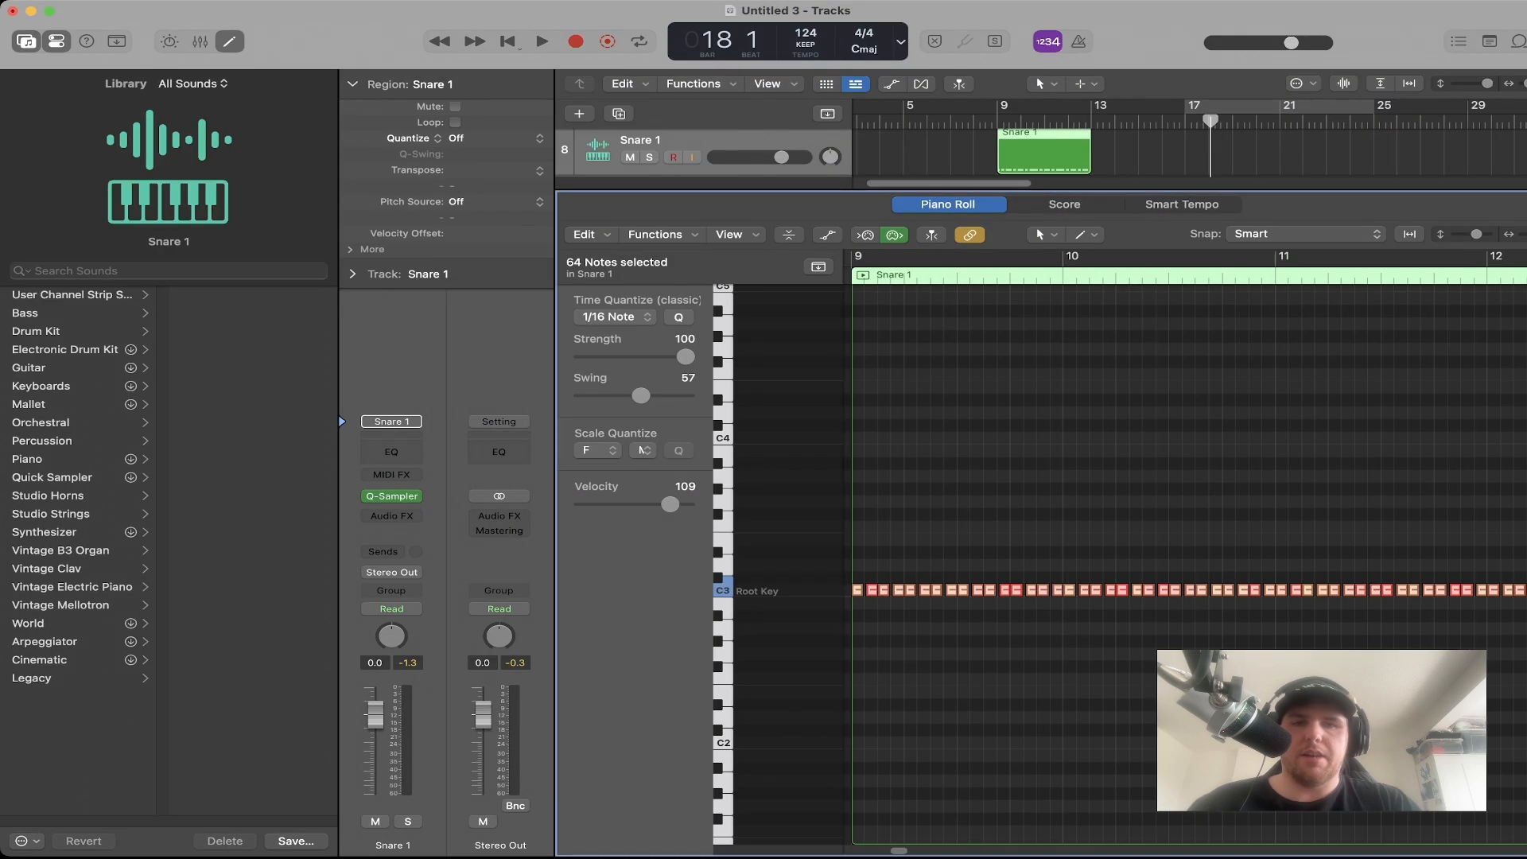
# Examine and audition individual snare notes in bar 9 to compare their swing timing and velocities.
pyautogui.press('super+Right')
pyautogui.press('super+Right')
pyautogui.press('super+Right')
pyautogui.press('super+Right')
pyautogui.press('super+Right')
pyautogui.hscroll(2, 1185, 557)
pyautogui.click(1114, 549)
pyautogui.click(1017, 597)
pyautogui.click(1076, 597)
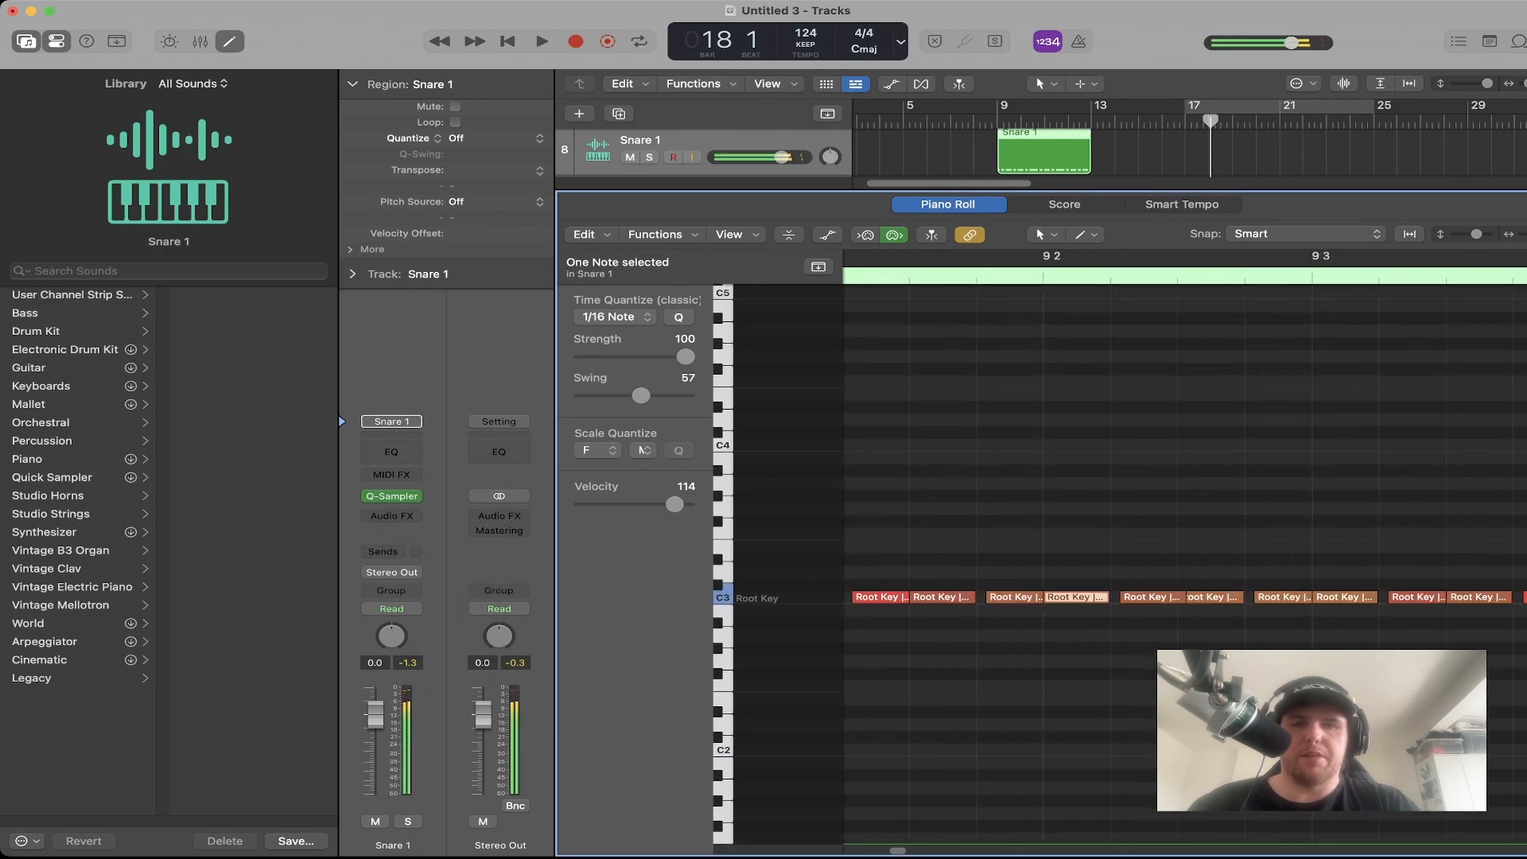
# Lower the Snare 1 track to -15.4 dB and add a Channel EQ with a high cut.
pyautogui.press('e')
pyautogui.moveTo(376, 715); pyautogui.dragTo(375, 763)
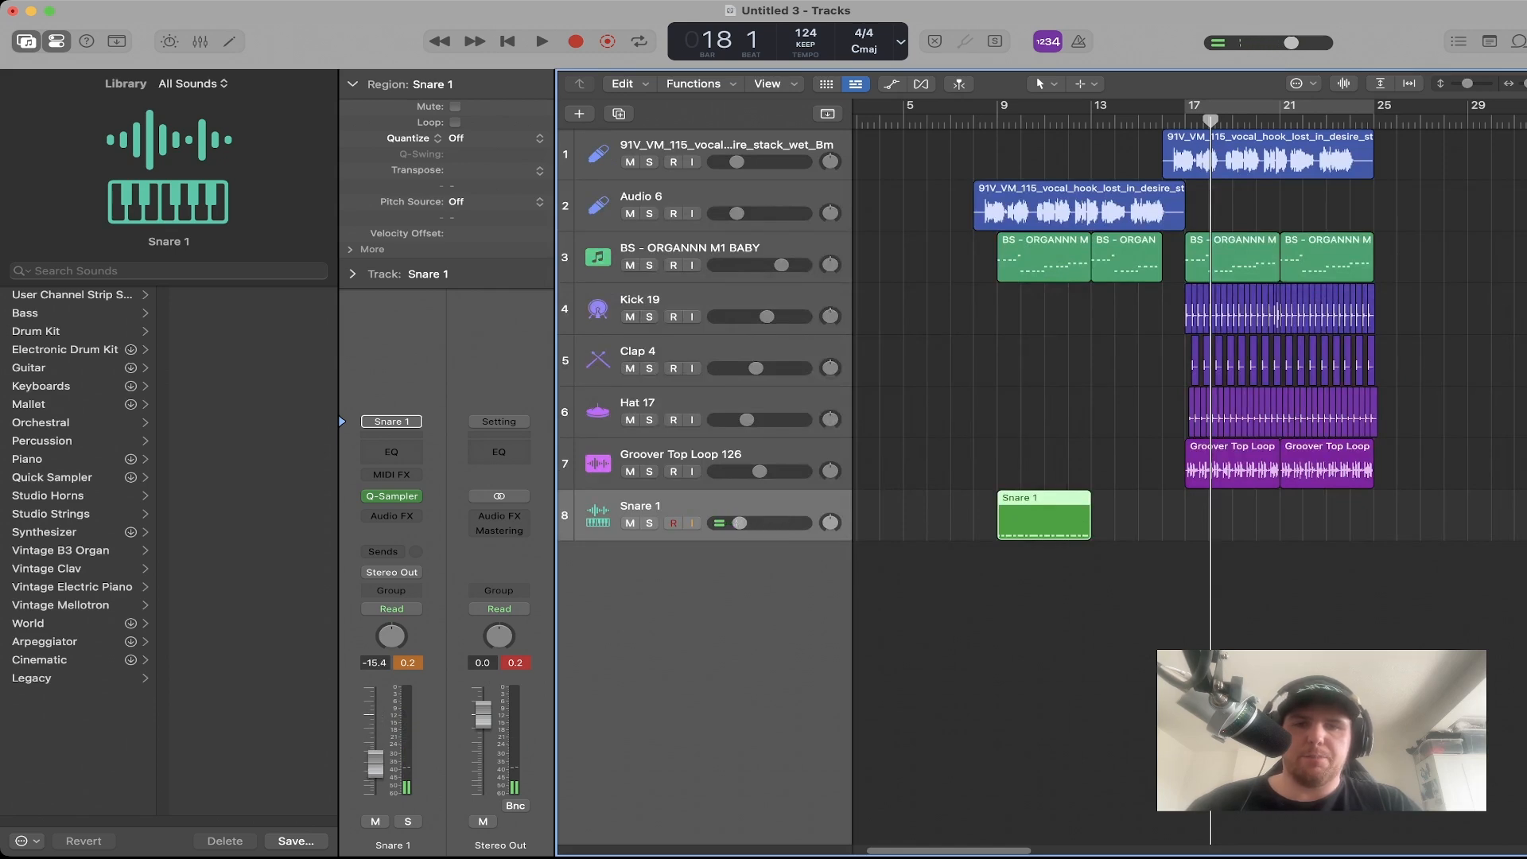
pyautogui.click(391, 451)
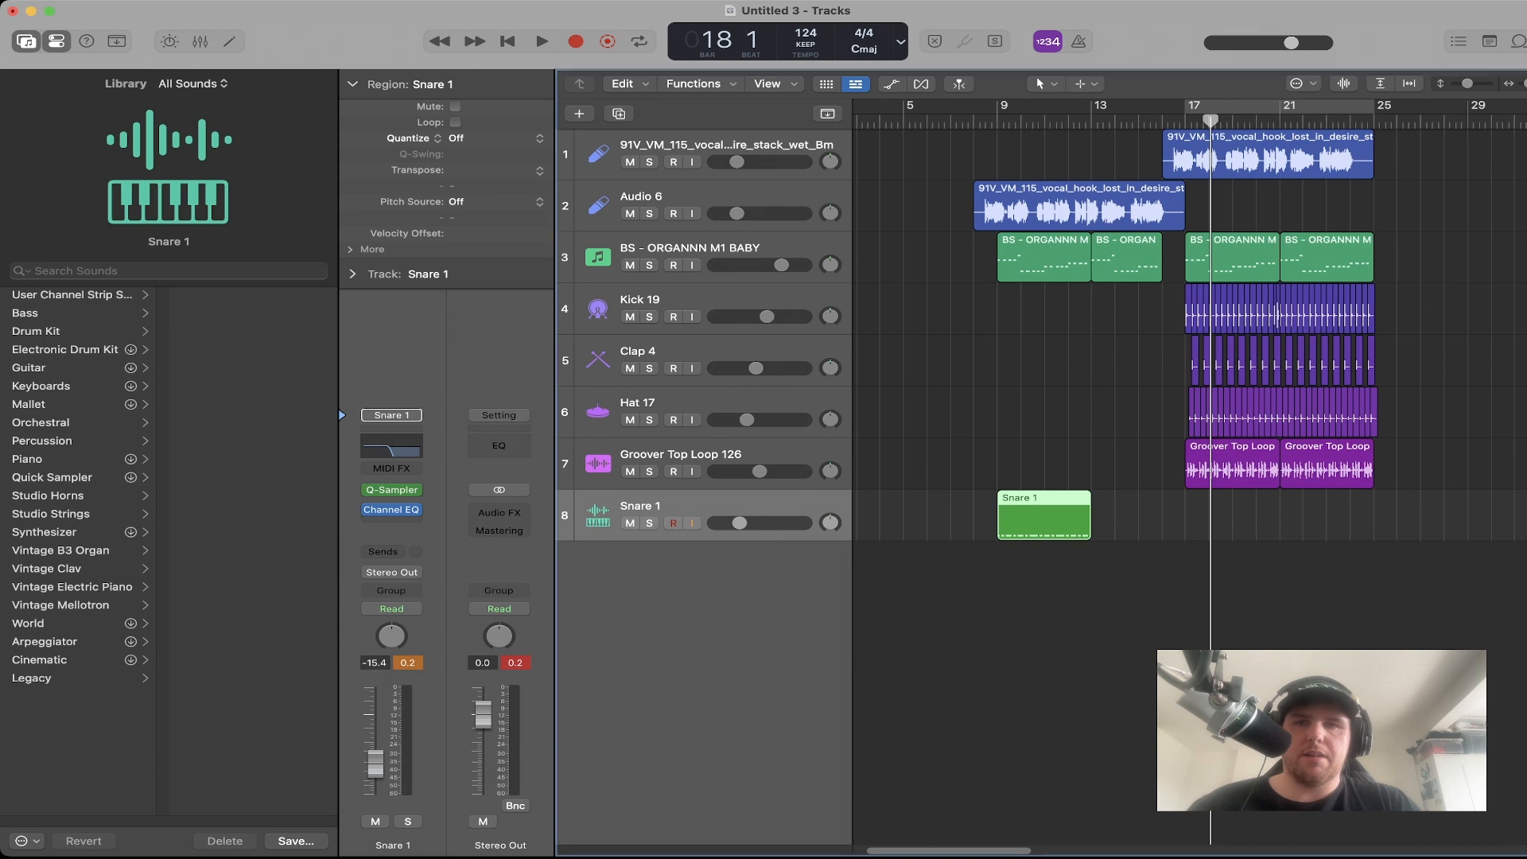
# Automate the snare EQ's high cut frequency from 462 Hz at bar 9 rising to bar 16, and copy the Snare 1 region across bars 13 to 16.
pyautogui.press('a')
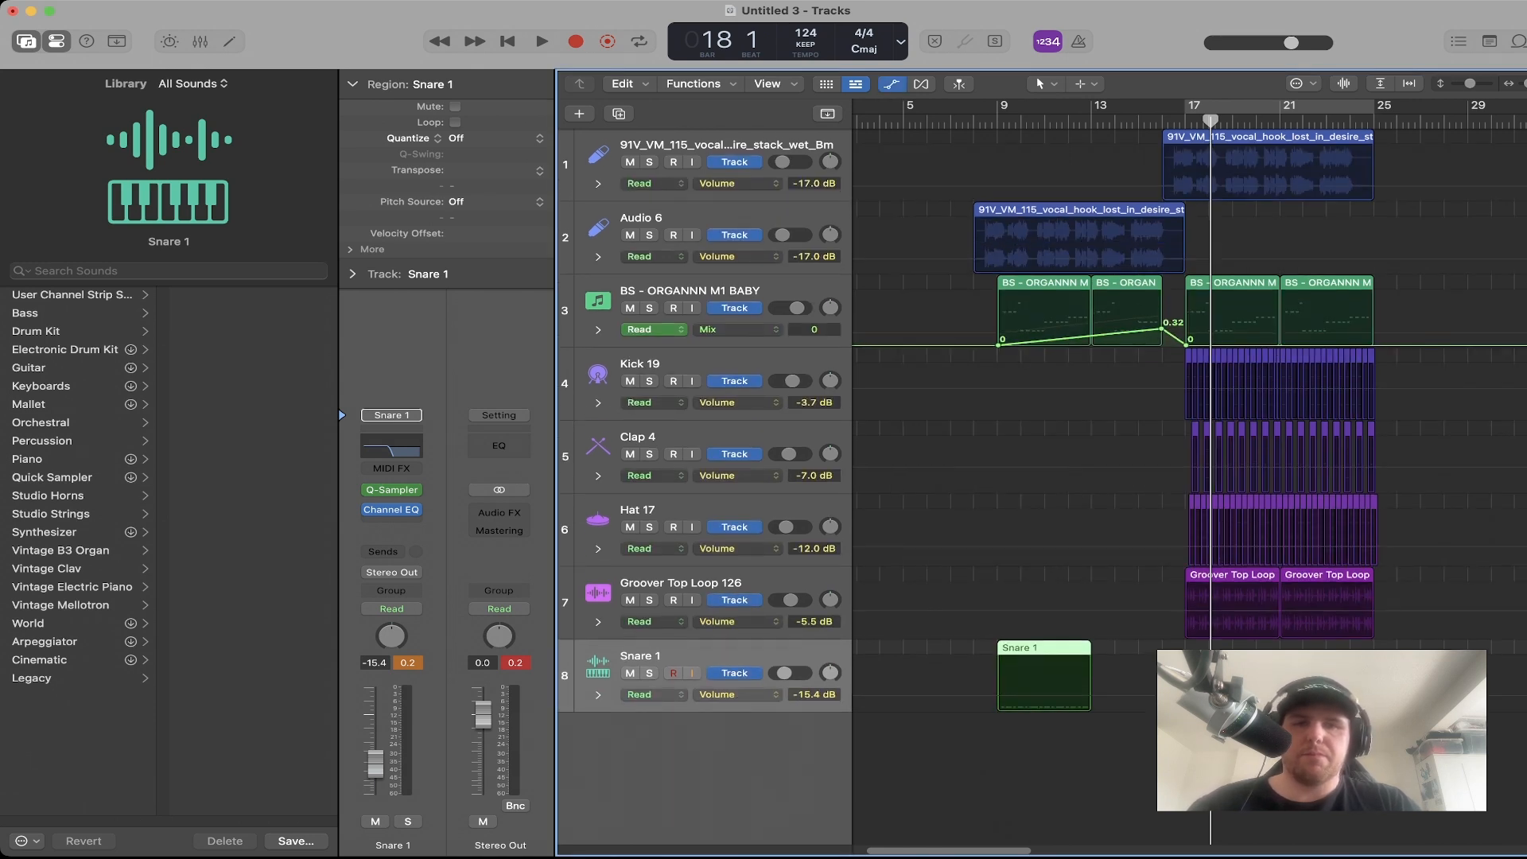
pyautogui.click(737, 694)
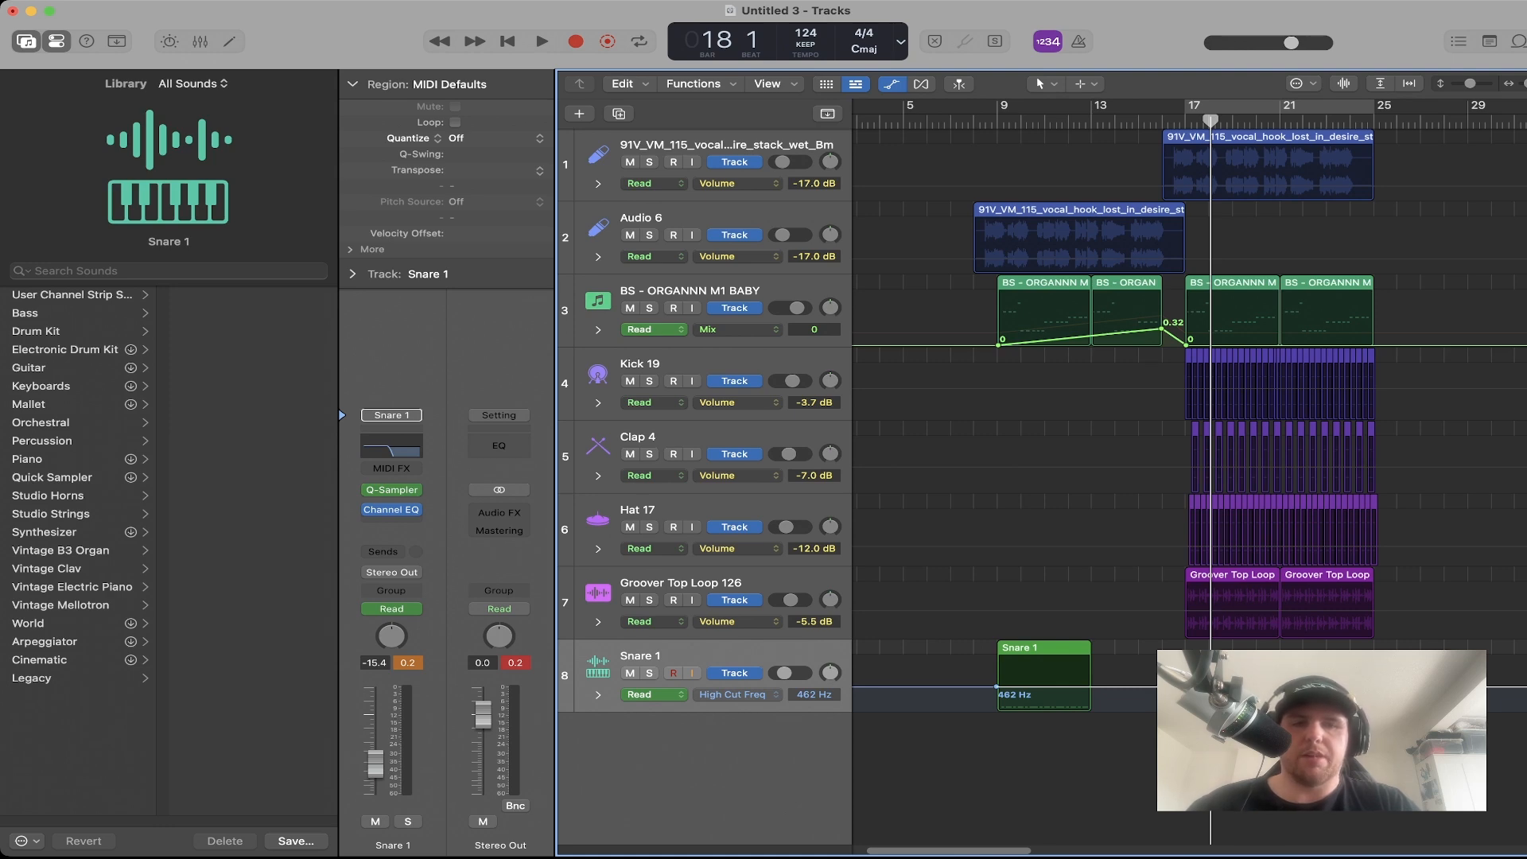
pyautogui.moveTo(1163, 686); pyautogui.dragTo(1163, 659)
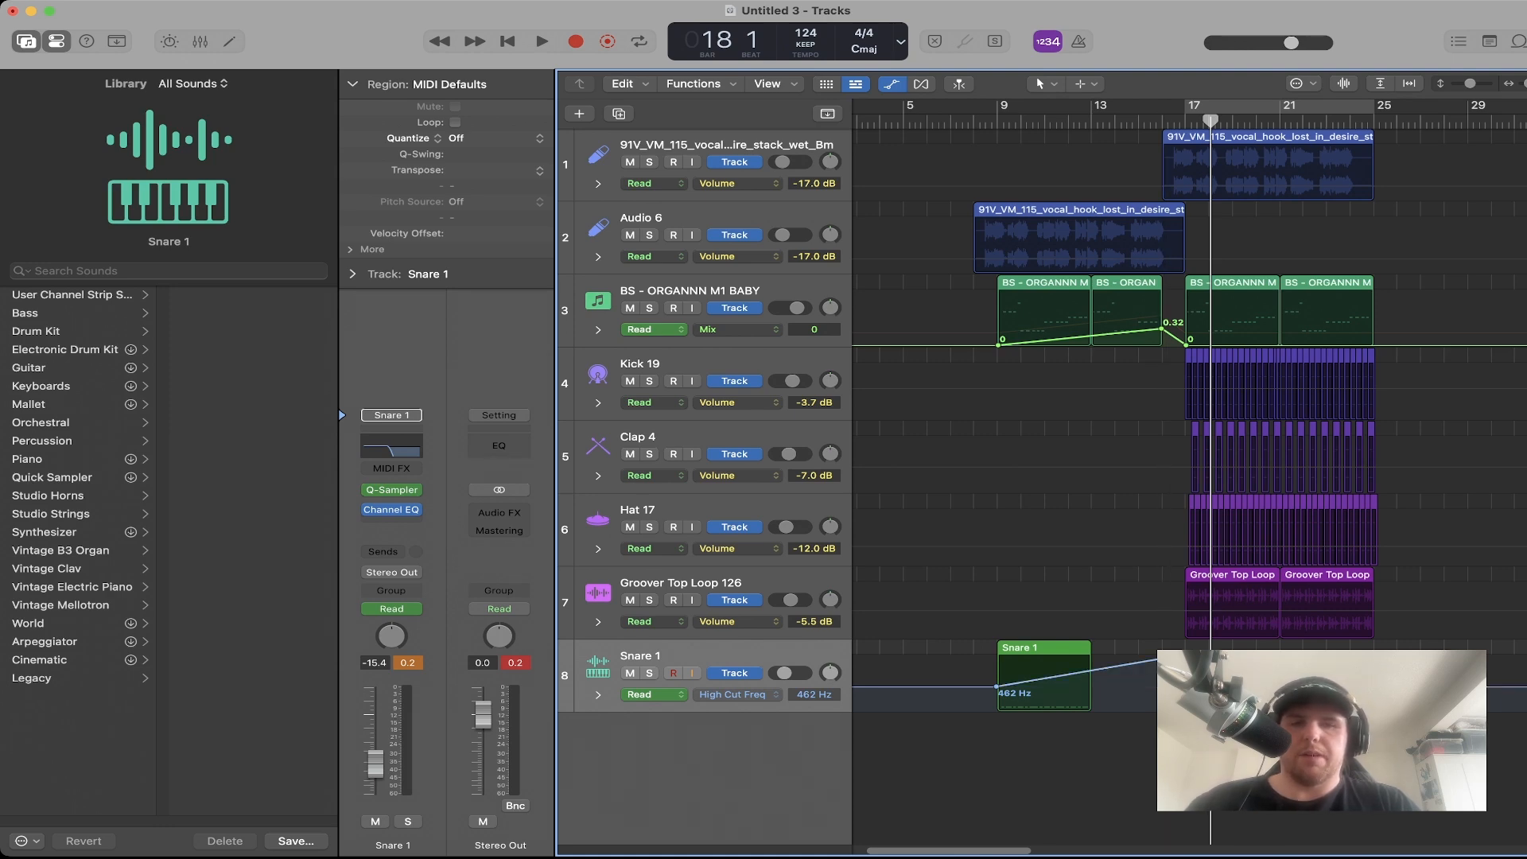
pyautogui.press('a')
pyautogui.moveTo(1045, 515); pyautogui.dragTo(1161, 533)
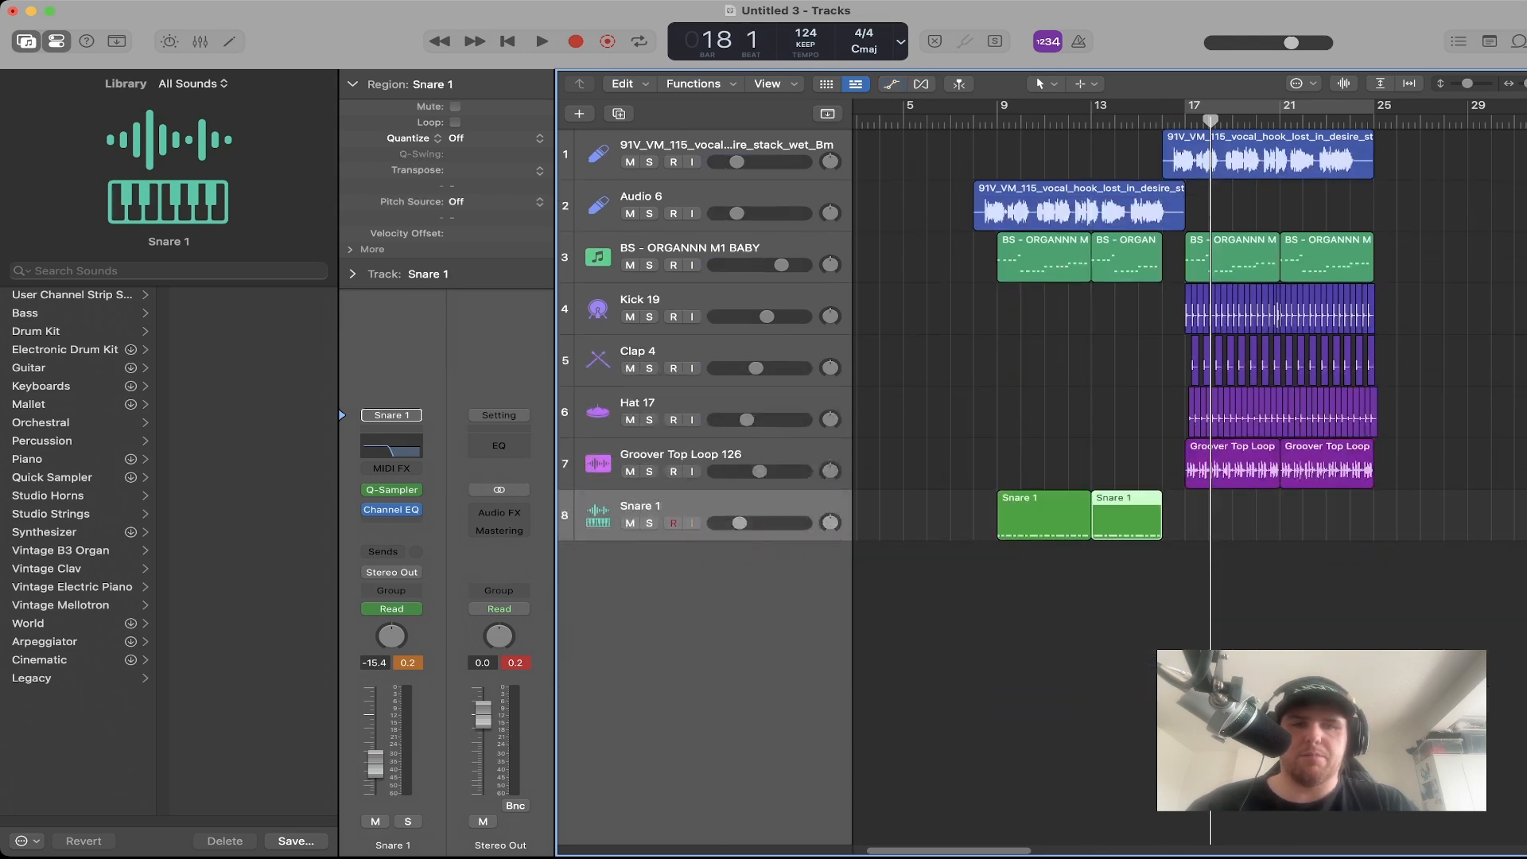
# Remove the 4040 Hz high cut automation point at bar 13 and set the bar 9 point to 348 Hz.
pyautogui.press('a')
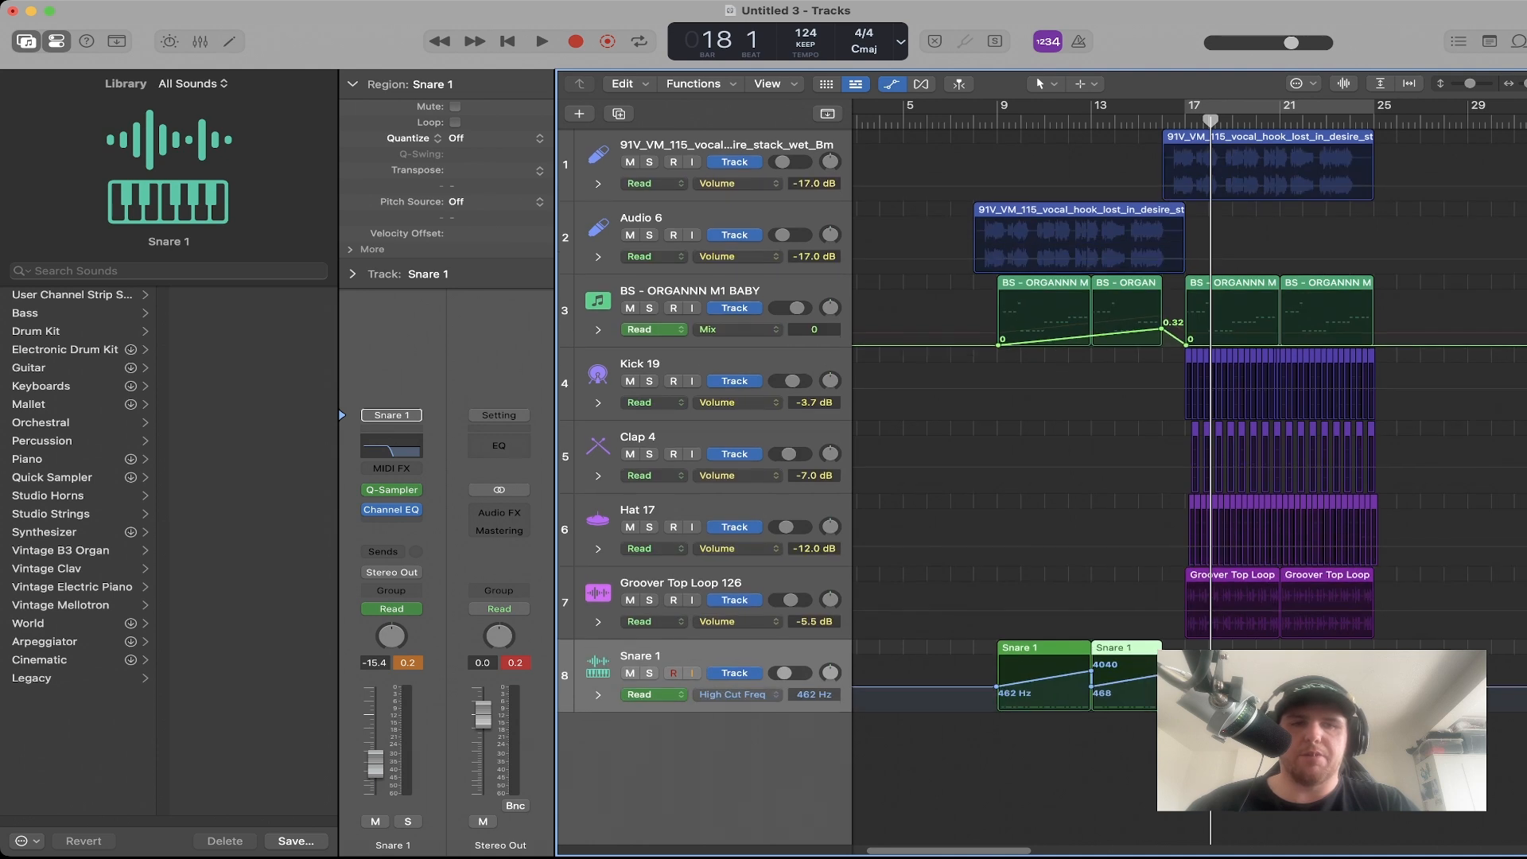
pyautogui.click(1091, 670)
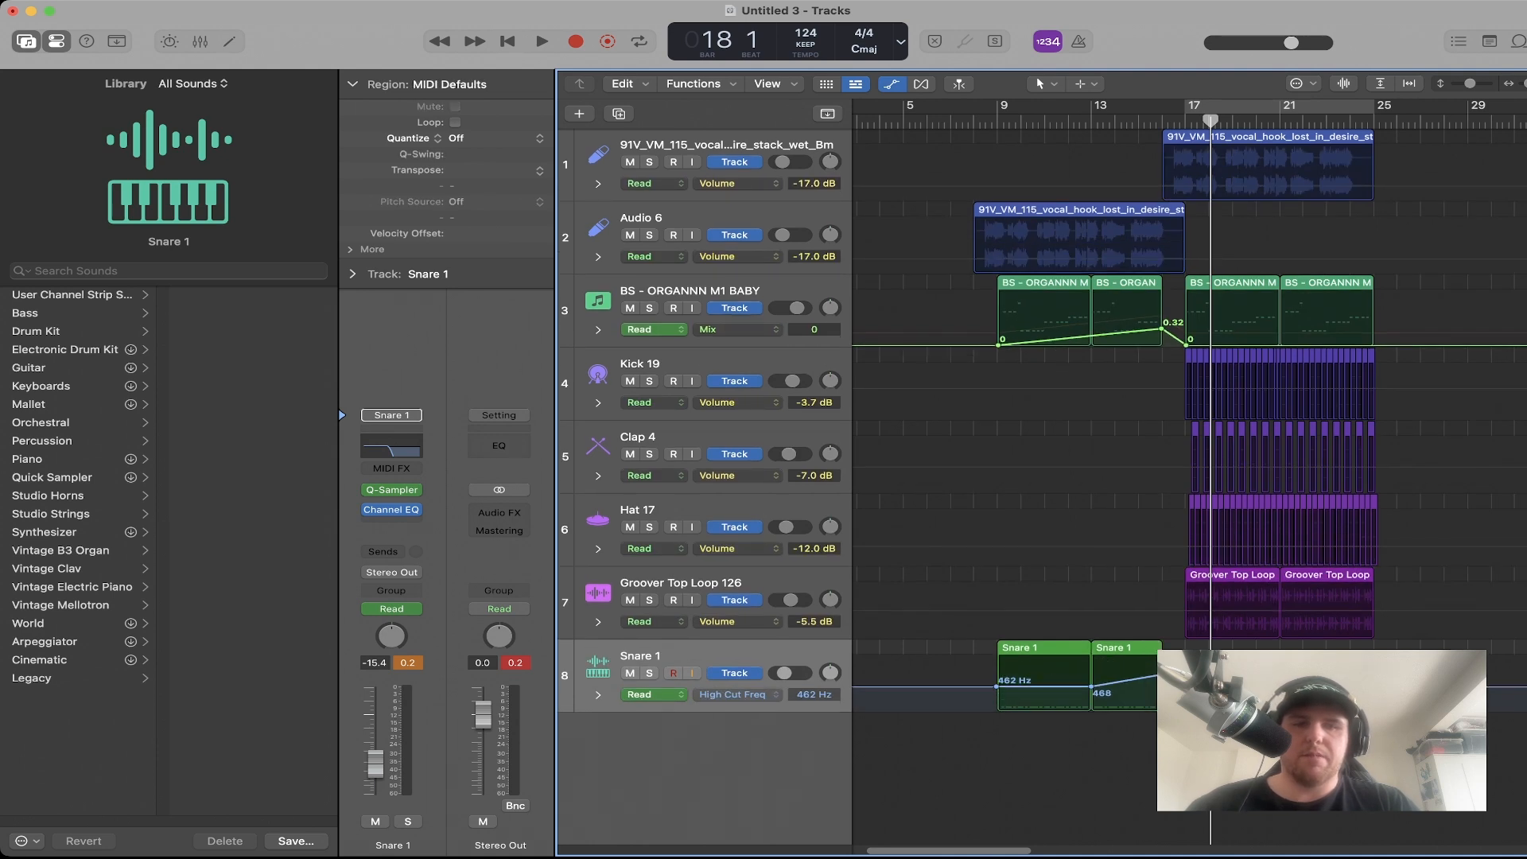
pyautogui.moveTo(998, 686); pyautogui.dragTo(997, 689)
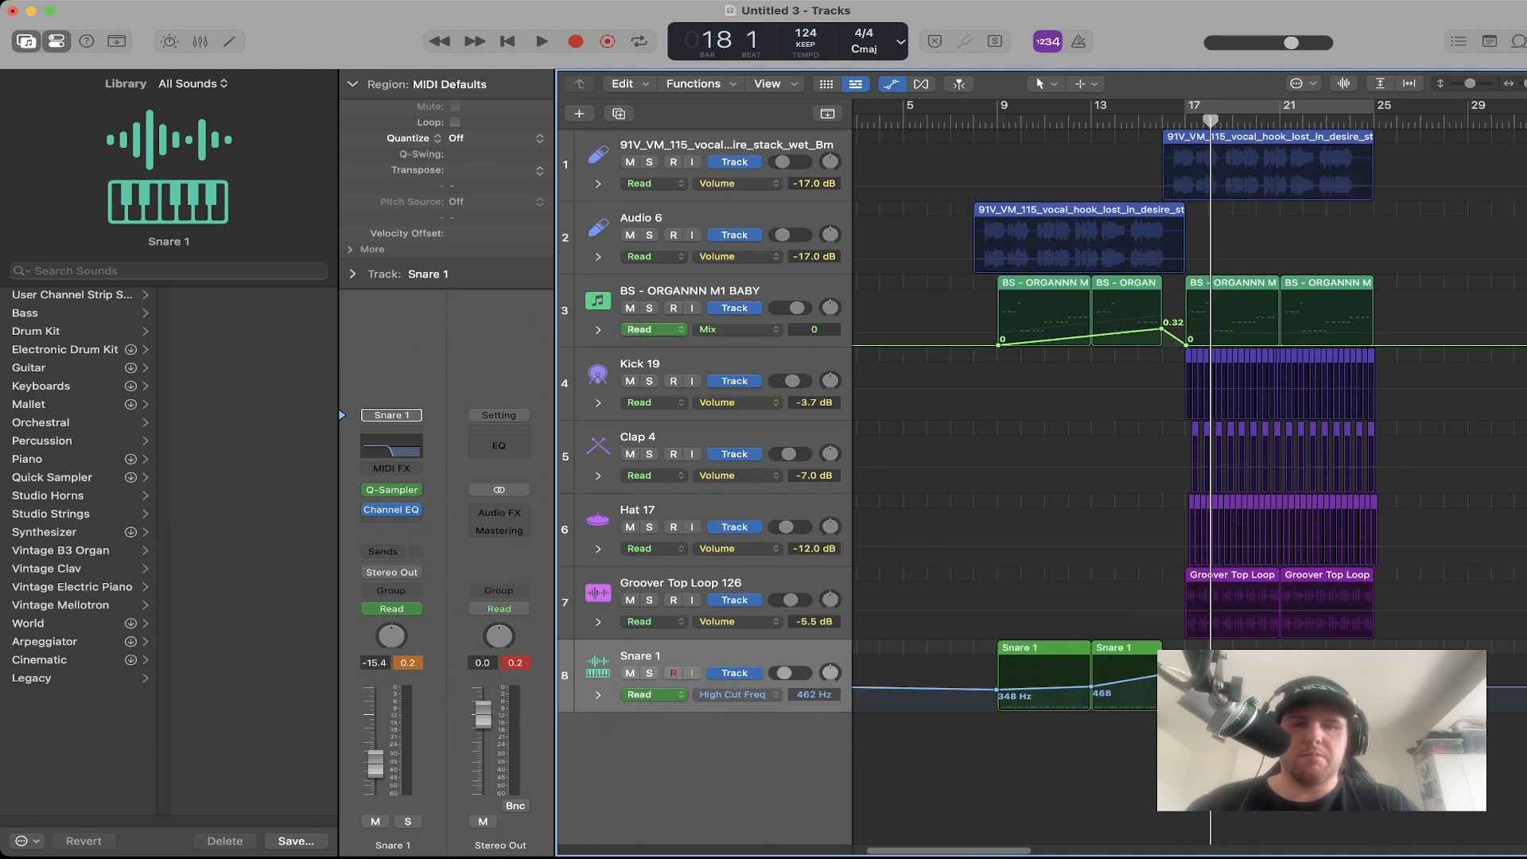
pyautogui.click(997, 121)
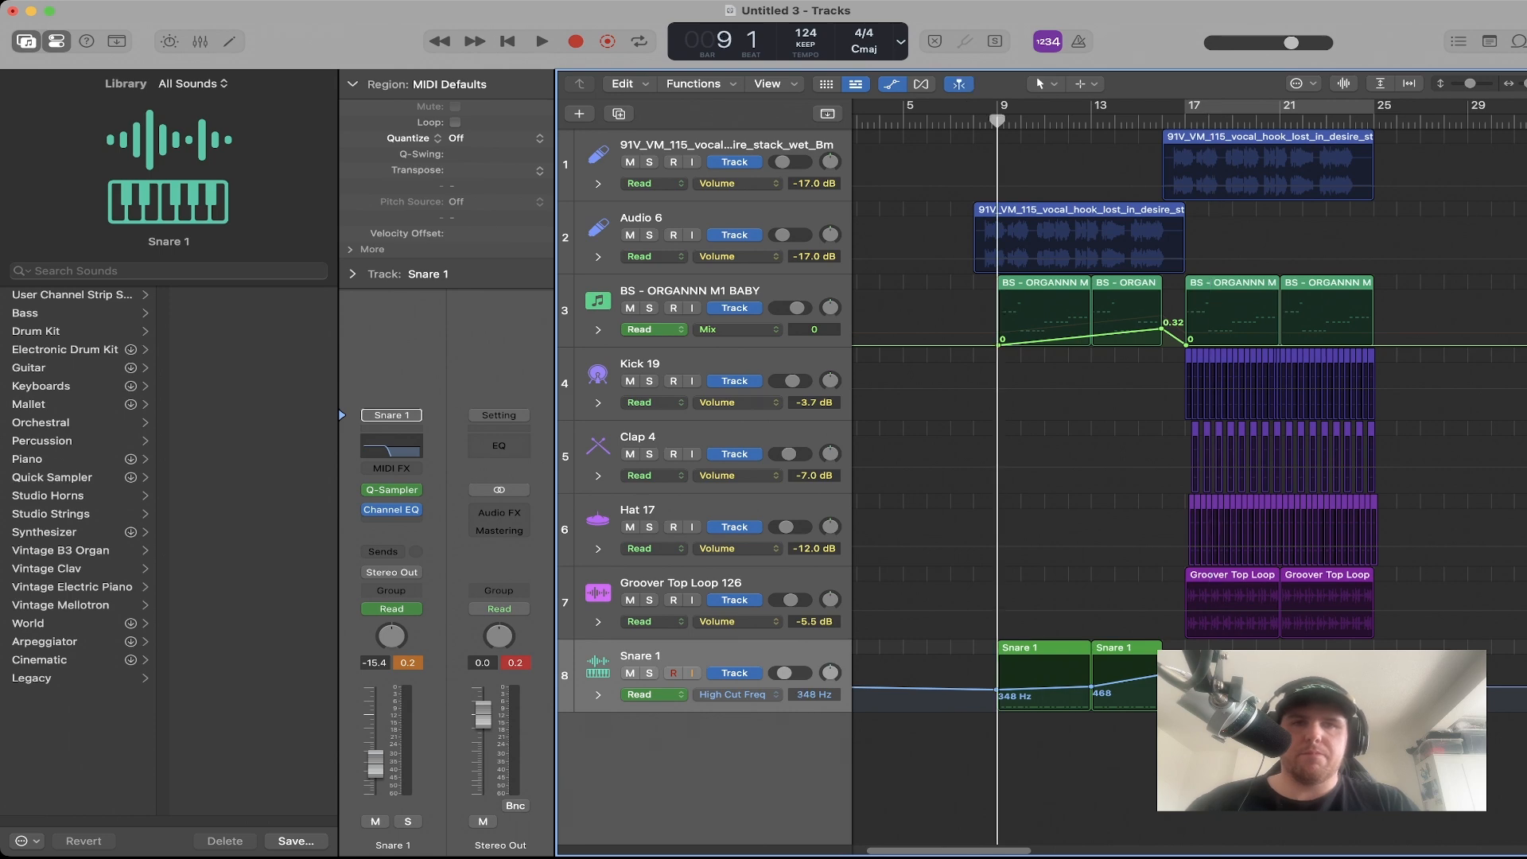
pyautogui.press('a')
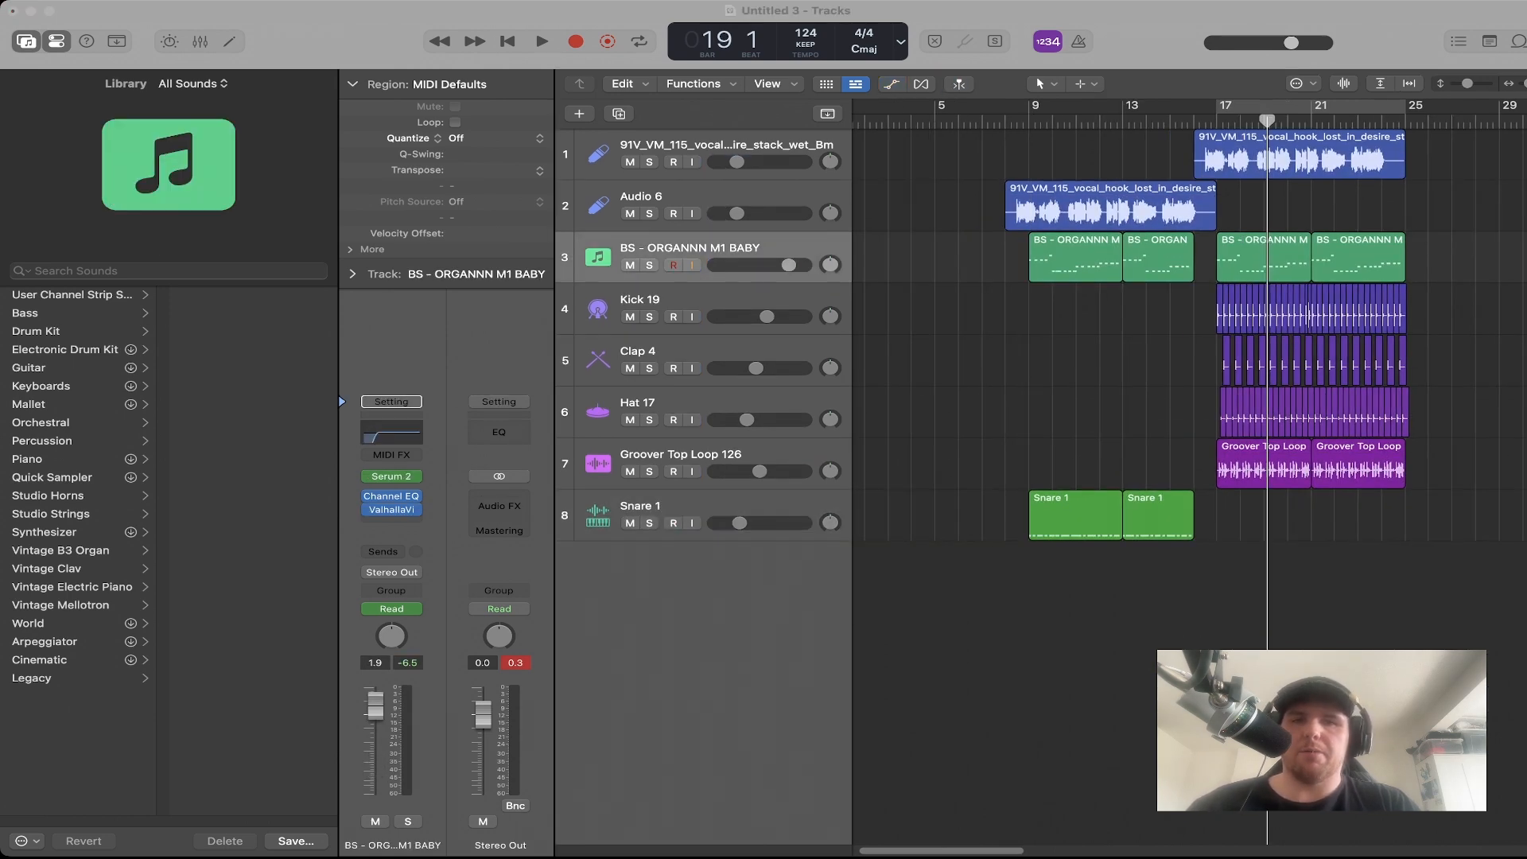
# Place the Downlifter_6 sample on a new track at bar 9 and lower the track to -16.4 dB.
pyautogui.moveTo(859, 566); pyautogui.dragTo(1031, 566)
pyautogui.moveTo(782, 574); pyautogui.dragTo(744, 574)
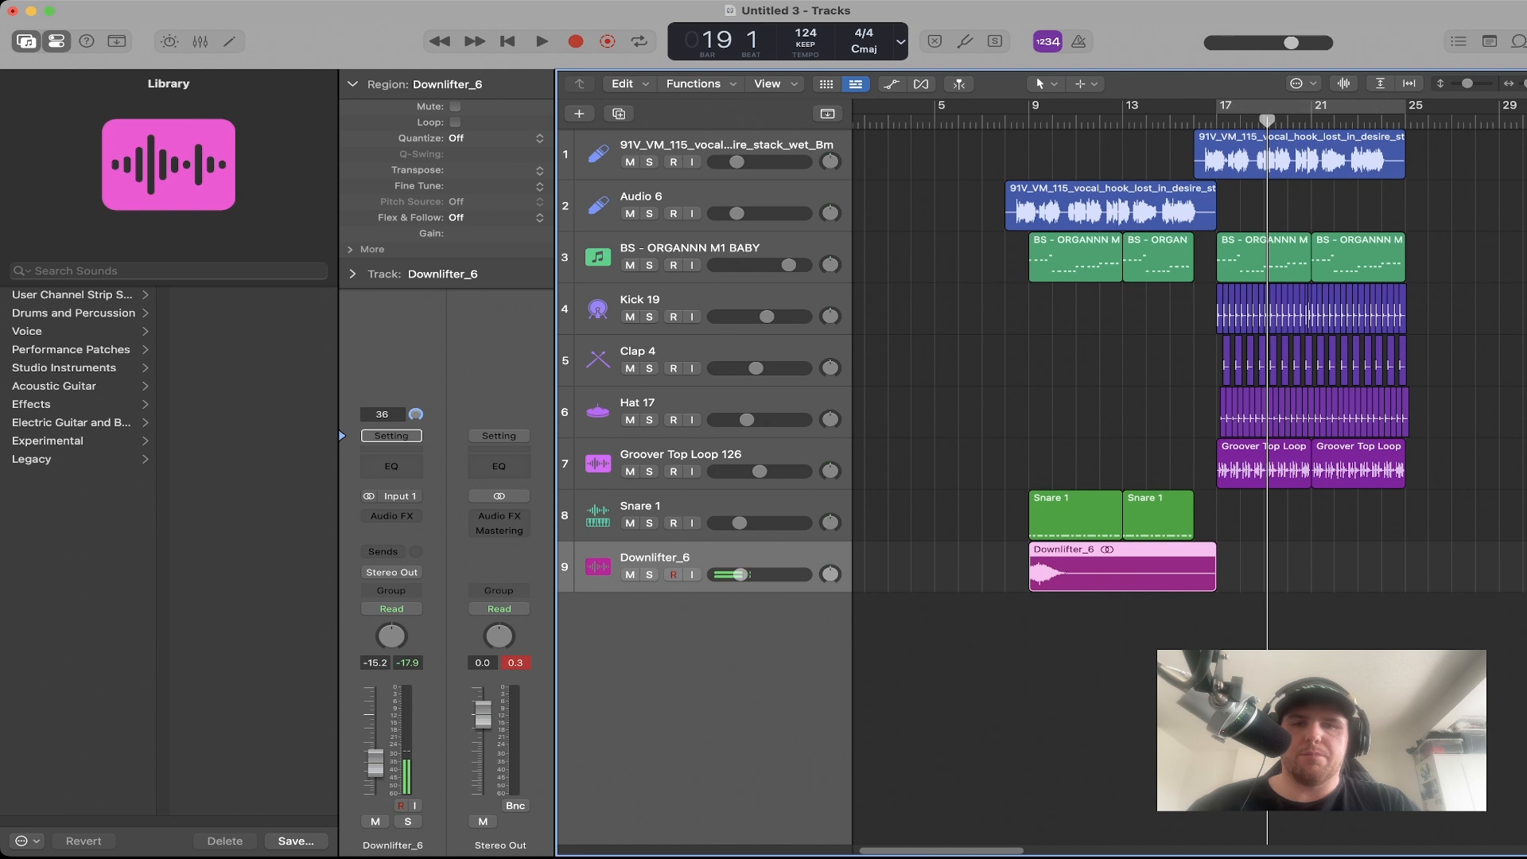
# Place the Sub Drop sample on a new track at bar 16 and shorten it to end just before bar 17.
pyautogui.press('super+Tab')
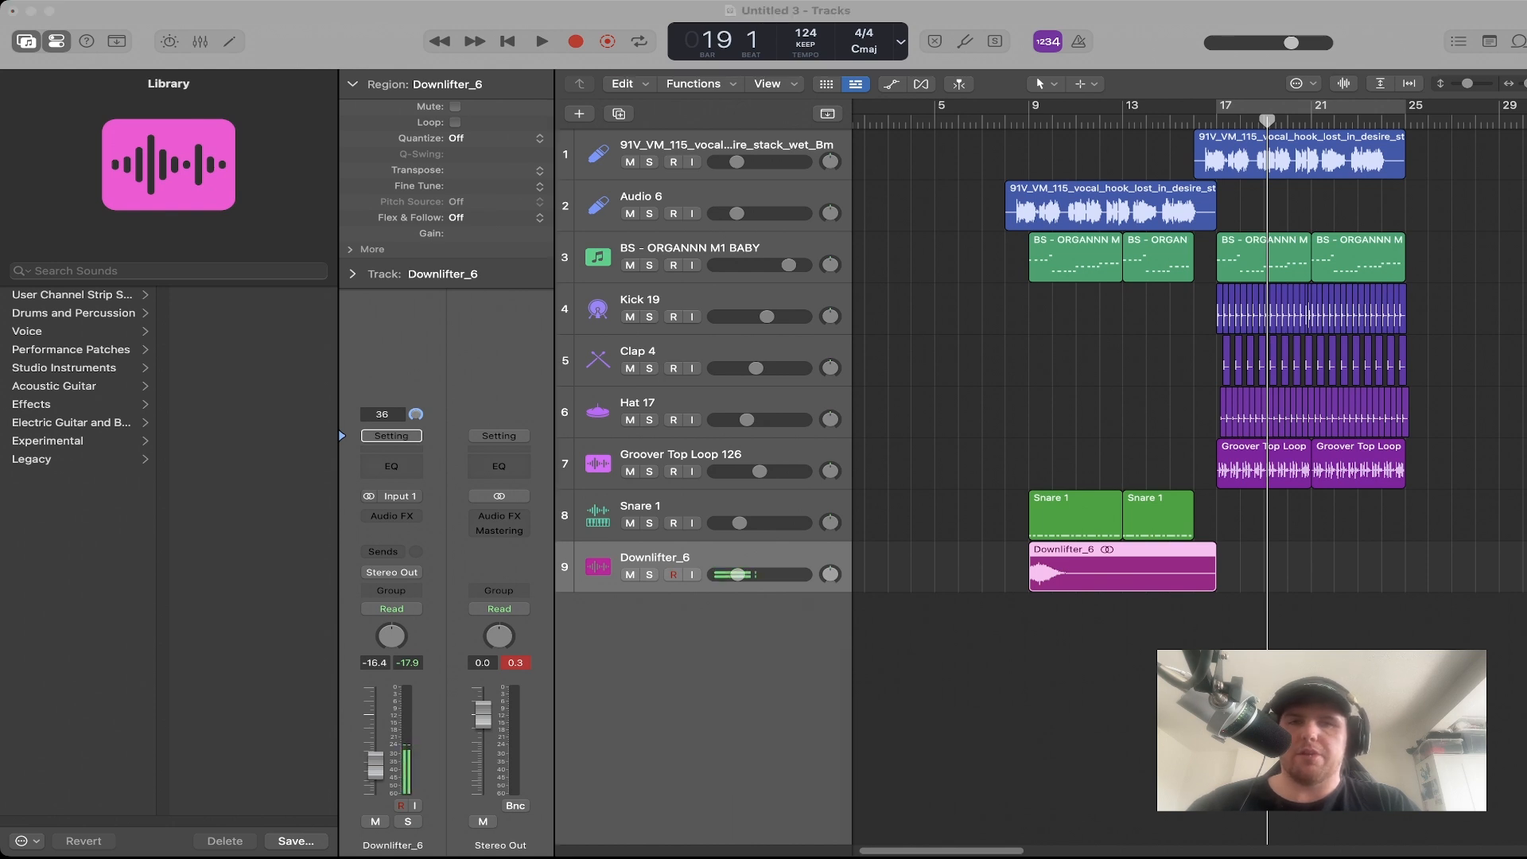
pyautogui.moveTo(859, 609); pyautogui.dragTo(1196, 619)
pyautogui.hscroll(5, 1189, 374)
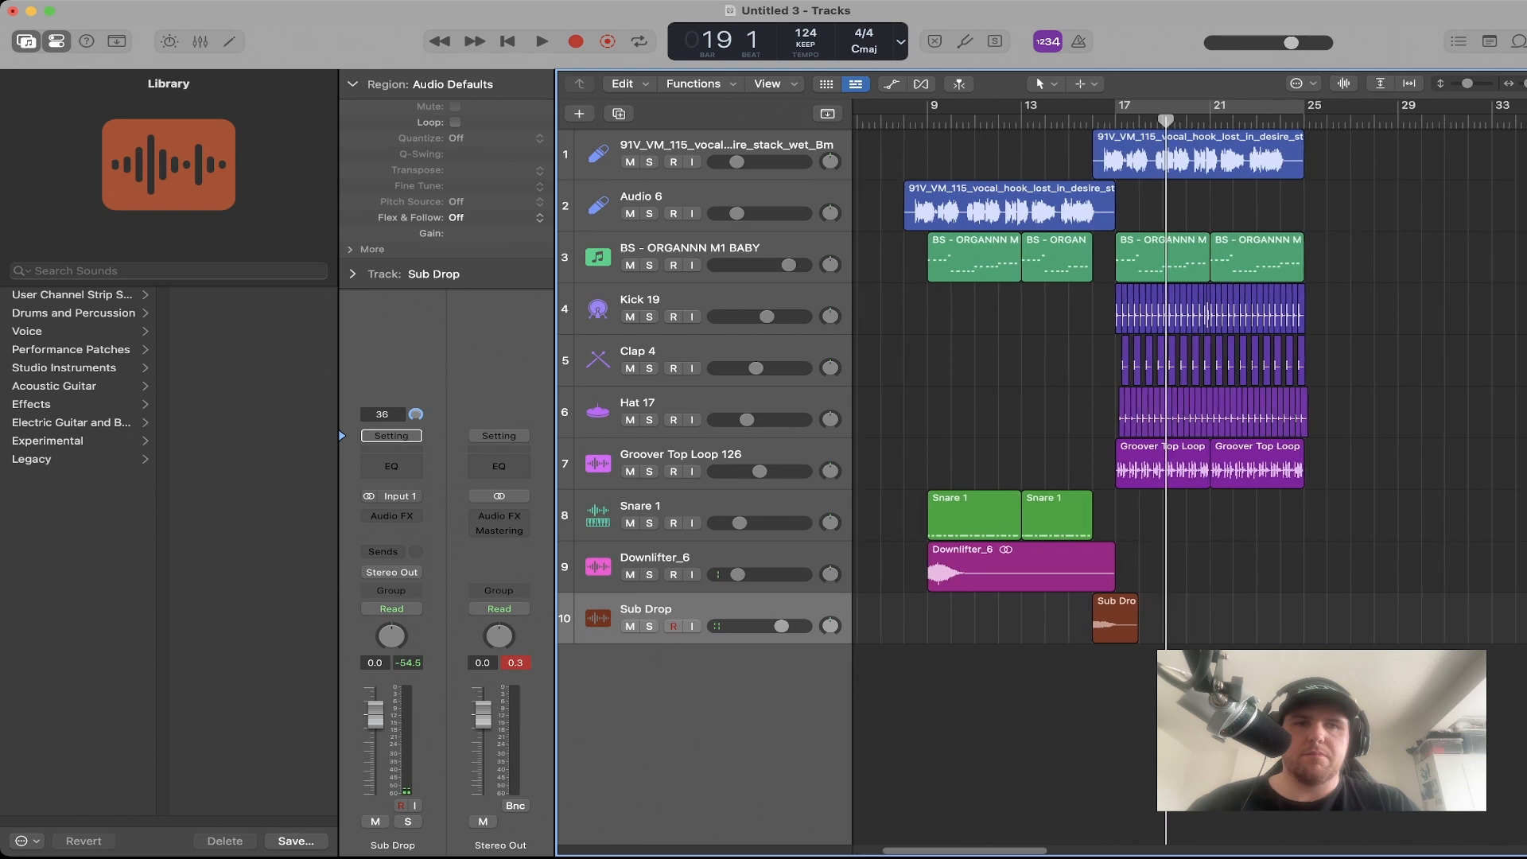
pyautogui.moveTo(1023, 633); pyautogui.dragTo(1001, 633)
# Add a fade-out to the Sub Drop region and set its track volume to -6.0 dB.
pyautogui.scroll(6, 1002, 633)
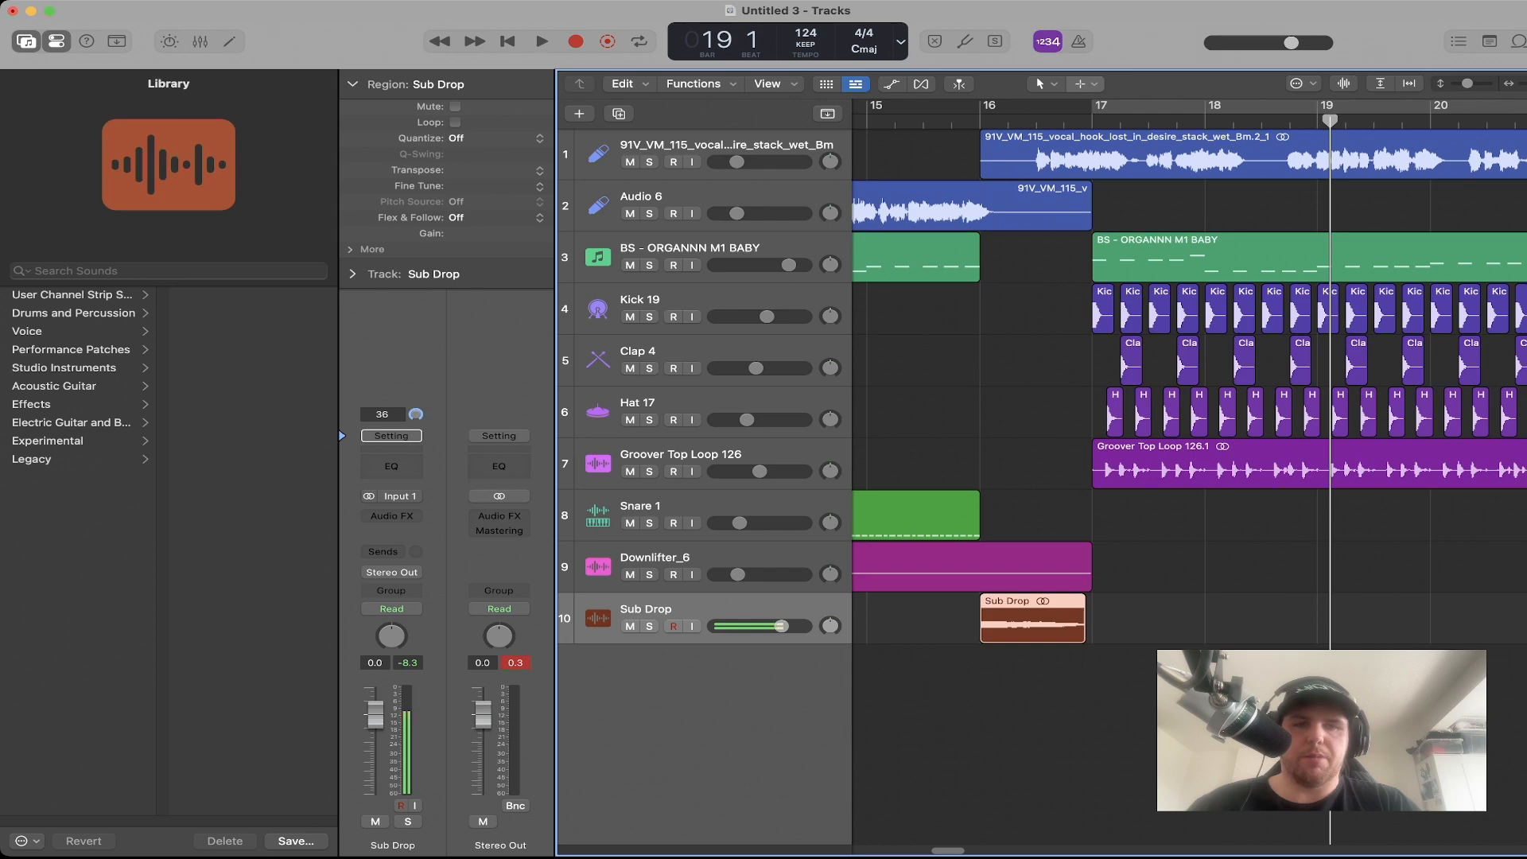
pyautogui.click(1086, 84)
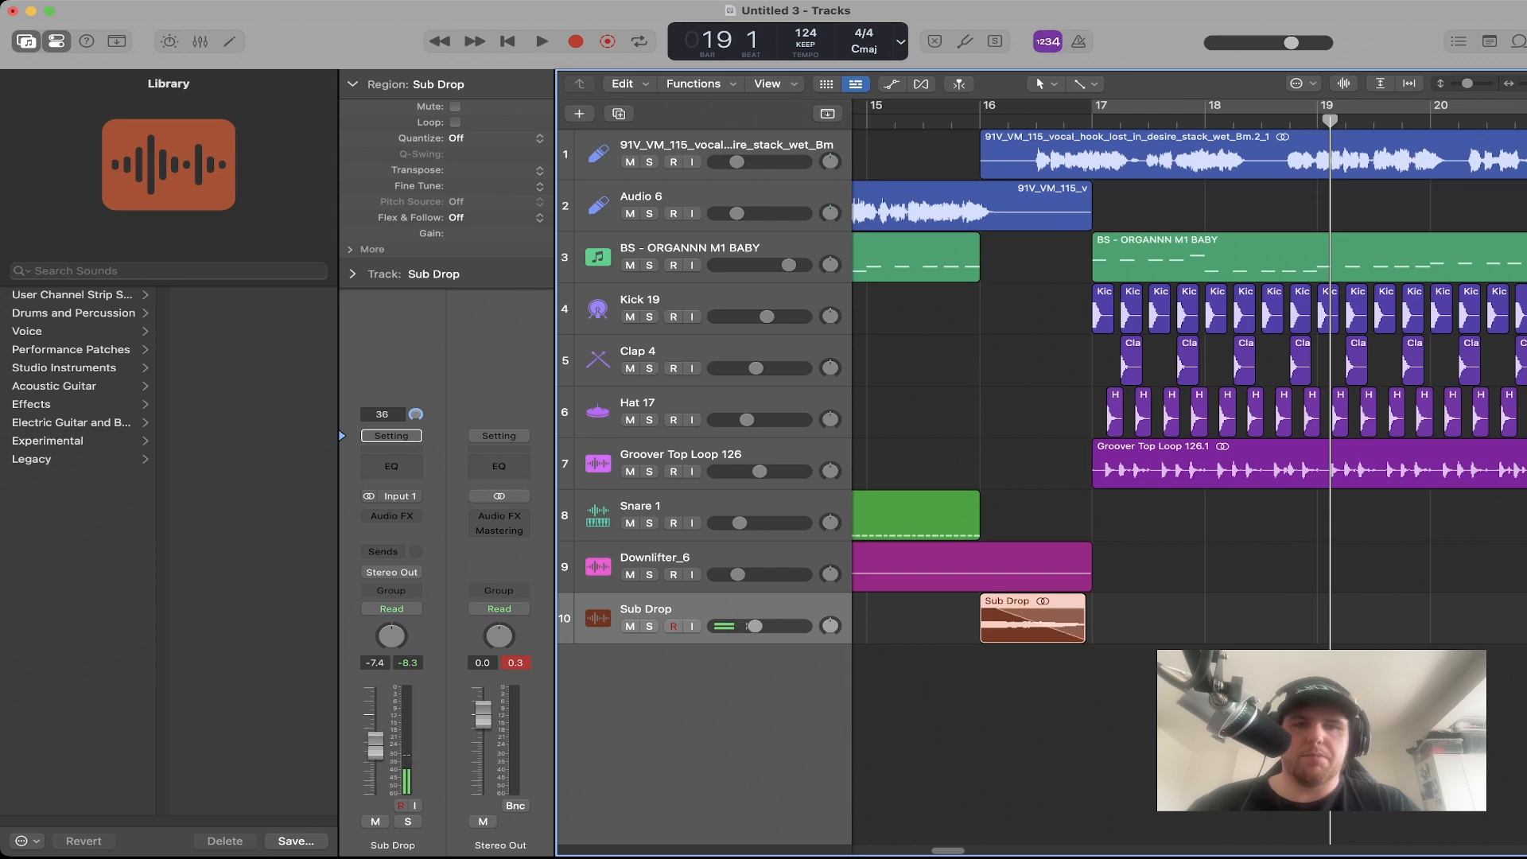
pyautogui.moveTo(752, 626); pyautogui.dragTo(757, 626)
# Place the Riser_10 sample on a new track from bar 8 to bar 16 and lower the track to -11.4 dB.
pyautogui.press('super+Left')
pyautogui.press('super+Left')
pyautogui.press('super+Left')
pyautogui.press('super+Left')
pyautogui.press('super+Left')
pyautogui.press('super+Left')
pyautogui.press('super+Left')
pyautogui.press('super+Left')
pyautogui.press('super+Right')
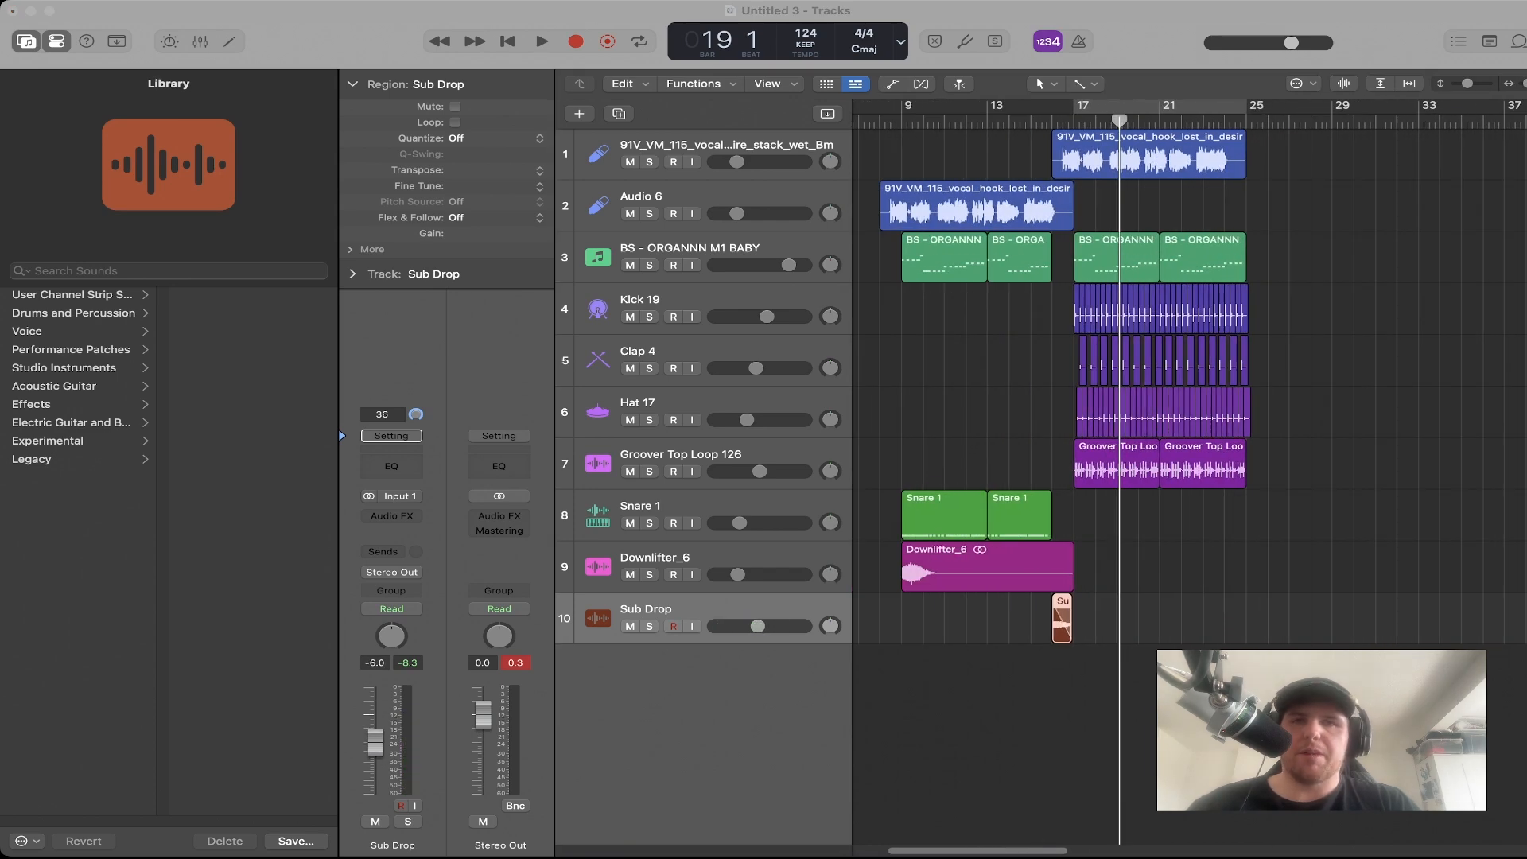
pyautogui.moveTo(875, 566); pyautogui.dragTo(884, 670)
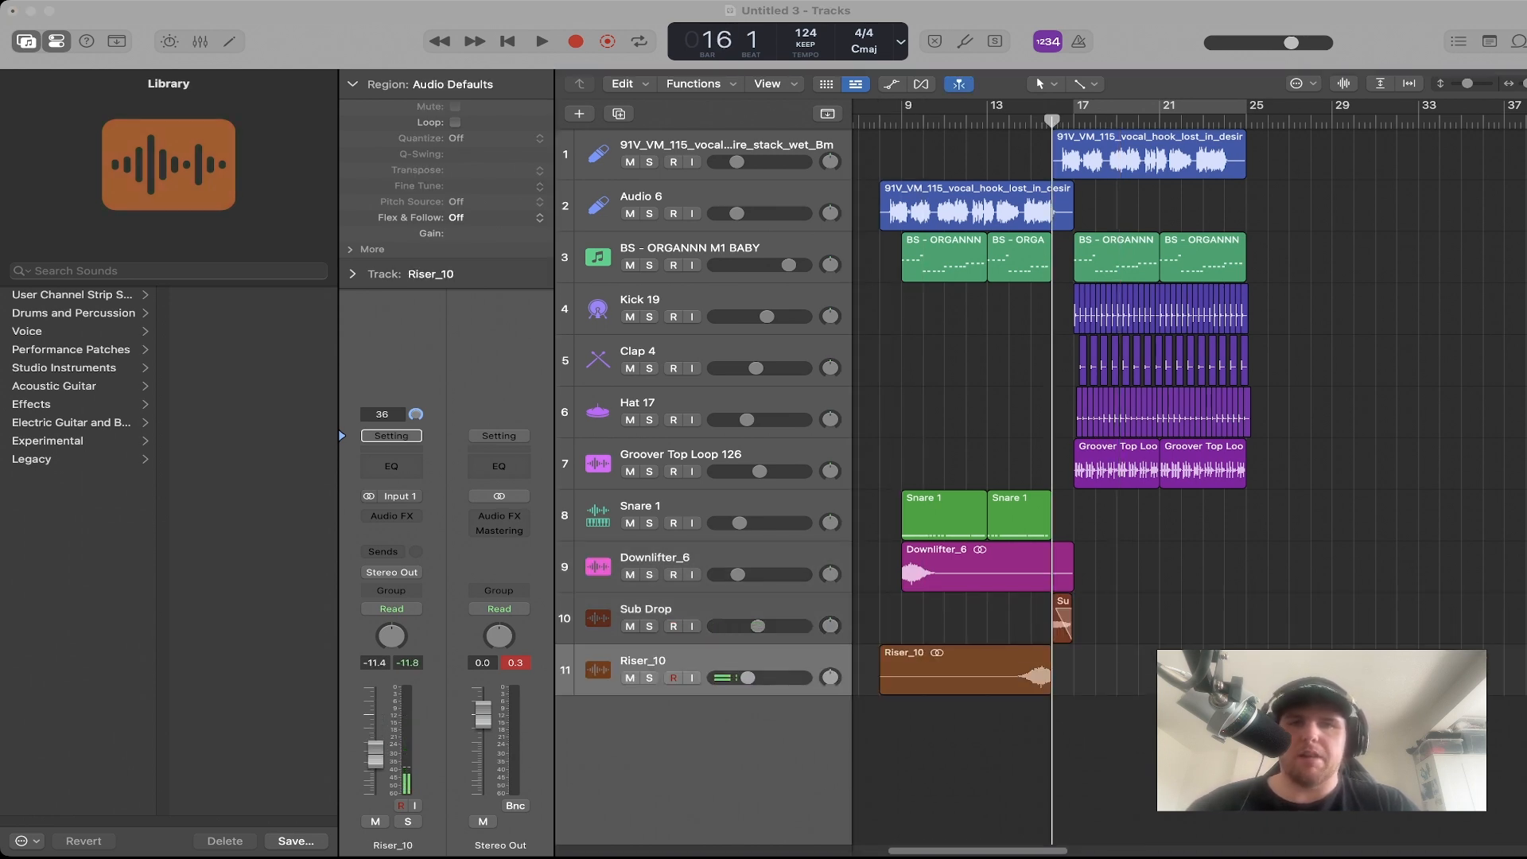
# Place the Riser_2 sample on a new track, move it to end at bar 16 and lower the track to -6.8 dB.
pyautogui.moveTo(1145, 851); pyautogui.dragTo(990, 723)
pyautogui.click(1026, 783)
pyautogui.scroll(10, 1052, 716)
pyautogui.scroll(3, 1190, 477)
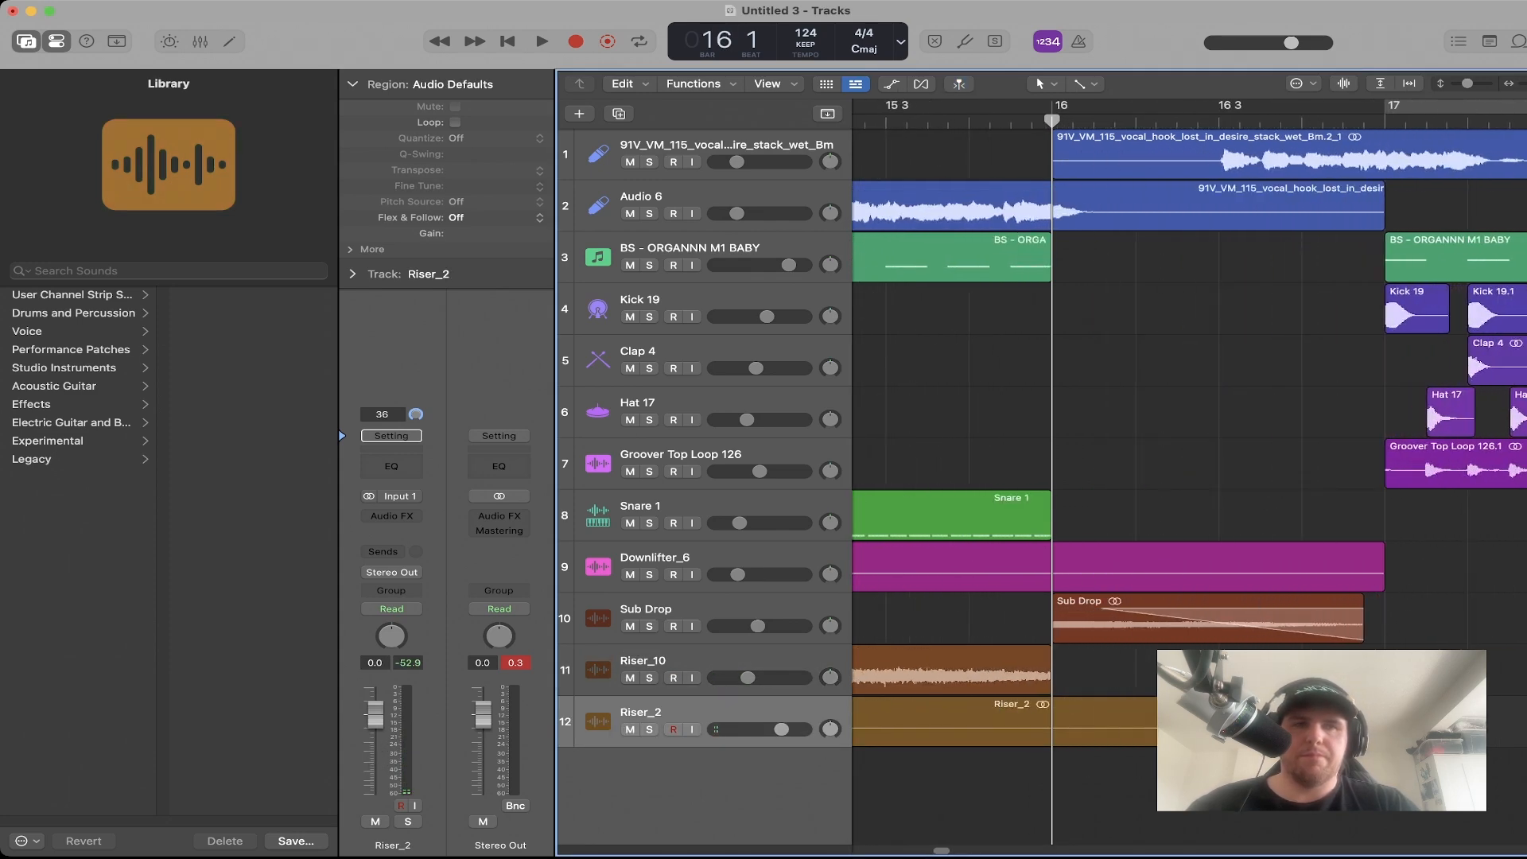
pyautogui.scroll(10, 1051, 716)
pyautogui.hscroll(-3, 1113, 597)
pyautogui.moveTo(1193, 597); pyautogui.dragTo(1013, 597)
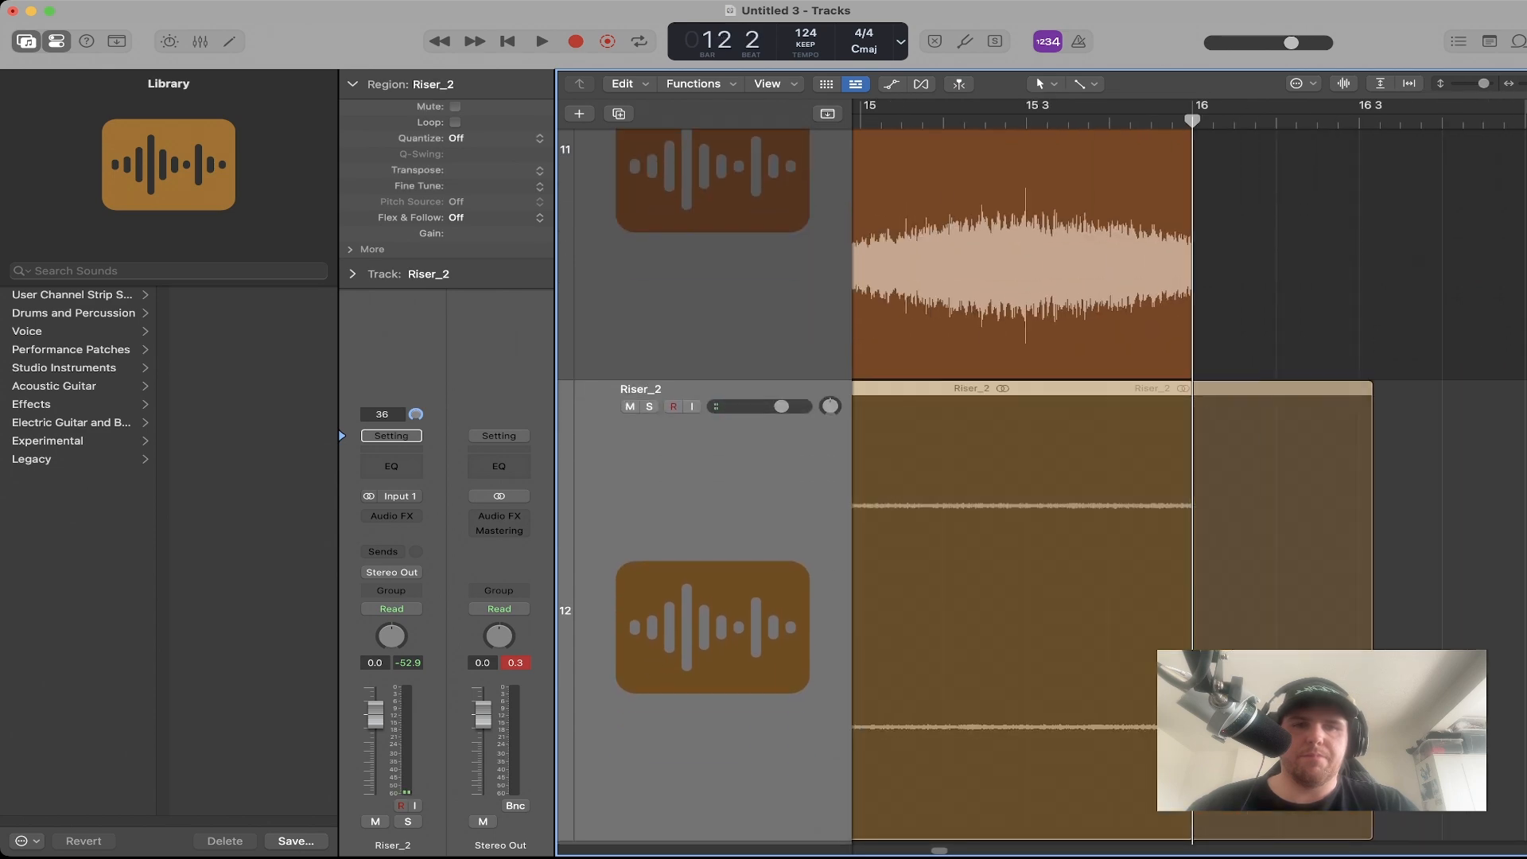
pyautogui.scroll(-8, 1192, 596)
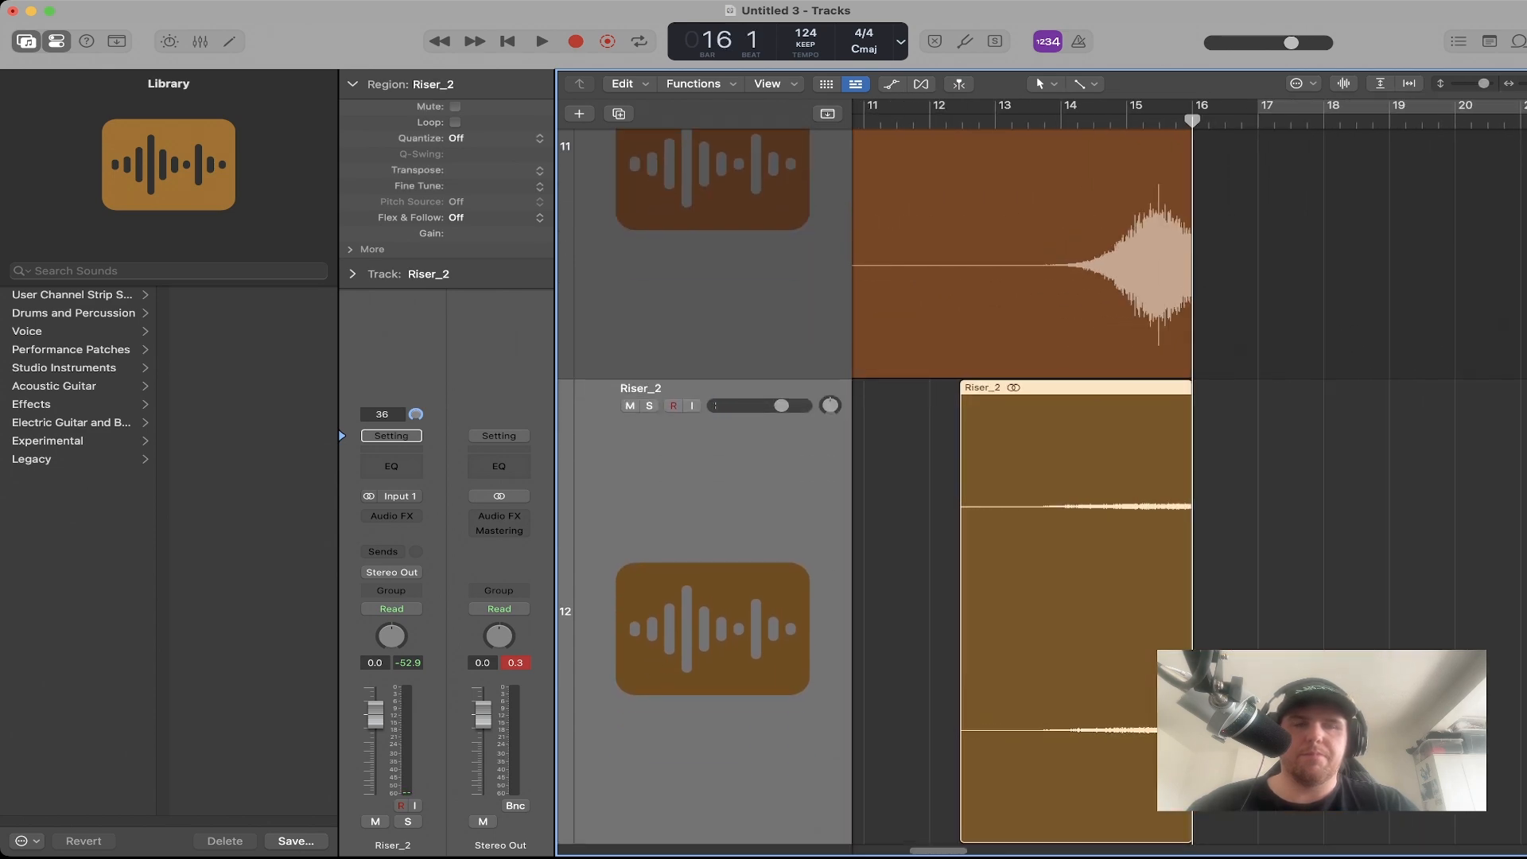
pyautogui.press('super+Up')
pyautogui.press('super+Up')
pyautogui.press('super+Up')
pyautogui.press('super+Up')
pyautogui.press('super+Up')
pyautogui.press('super+Up')
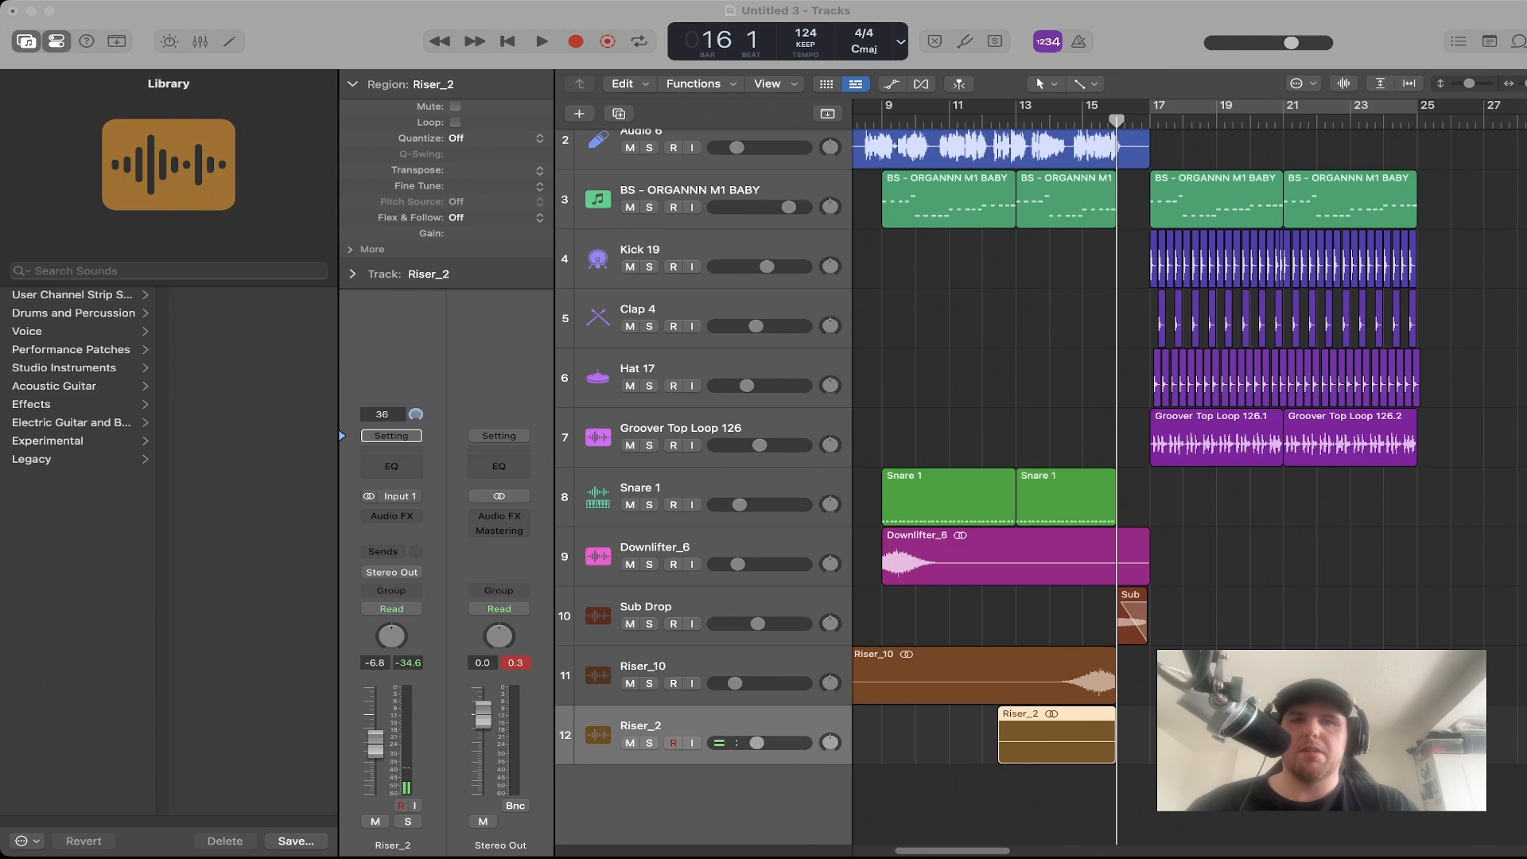
# Place Reverse Cymbal_2 on a new track with its swell peaking at bar 17, and lower the track to -10.6 dB.
pyautogui.moveTo(1511, 736); pyautogui.dragTo(1120, 795)
pyautogui.click(1082, 795)
pyautogui.press('super+Right')
pyautogui.press('super+Right')
pyautogui.press('super+Right')
pyautogui.press('super+Right')
pyautogui.press('super+Right')
pyautogui.press('super+Right')
pyautogui.hscroll(10, 1082, 795)
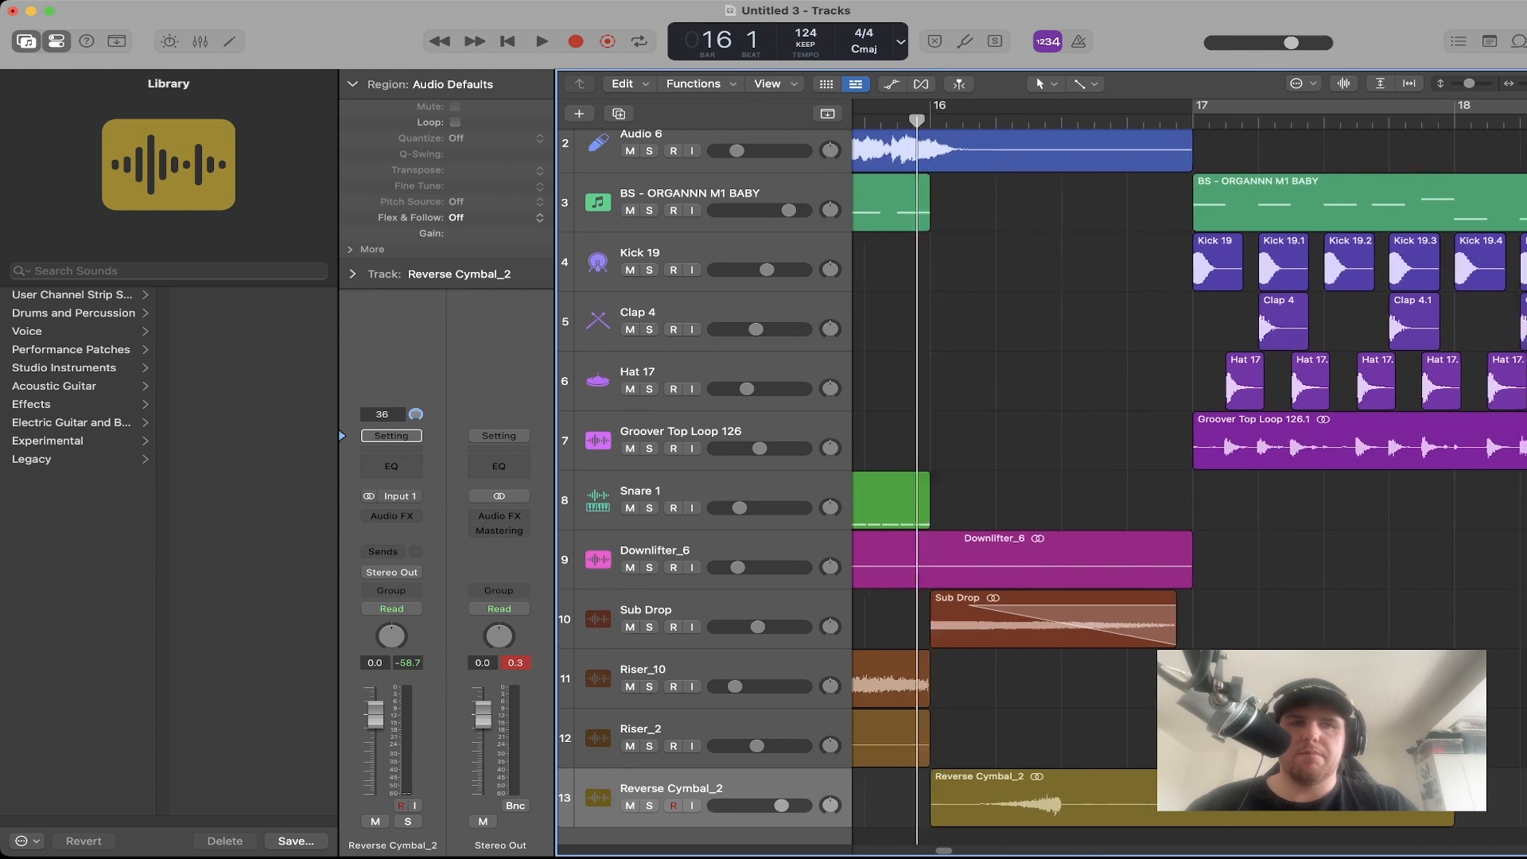
pyautogui.moveTo(986, 802); pyautogui.dragTo(1117, 801)
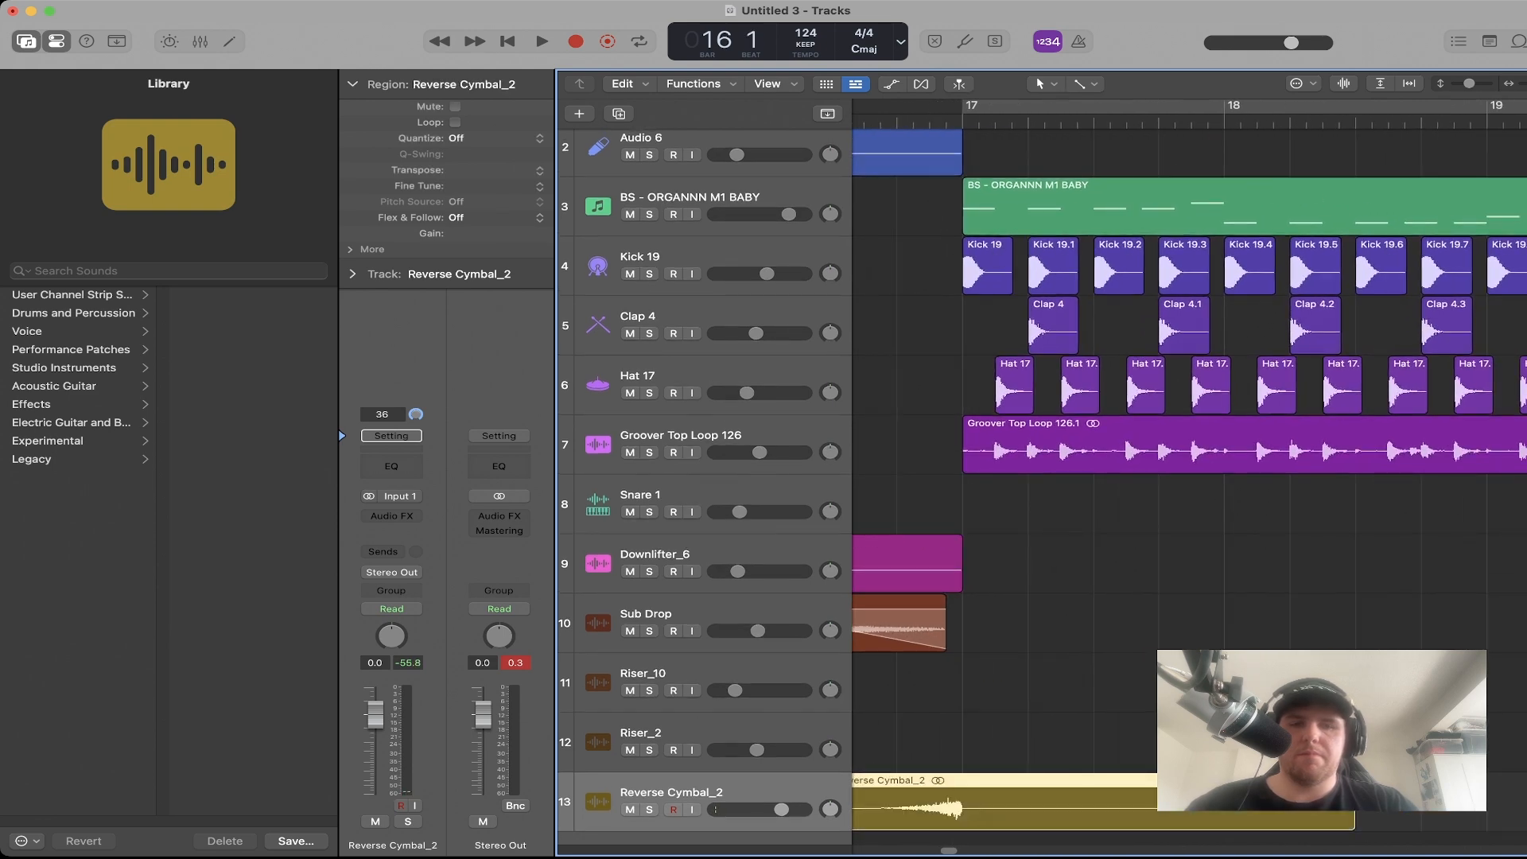
pyautogui.scroll(-3, 1113, 477)
pyautogui.moveTo(781, 743); pyautogui.dragTo(751, 743)
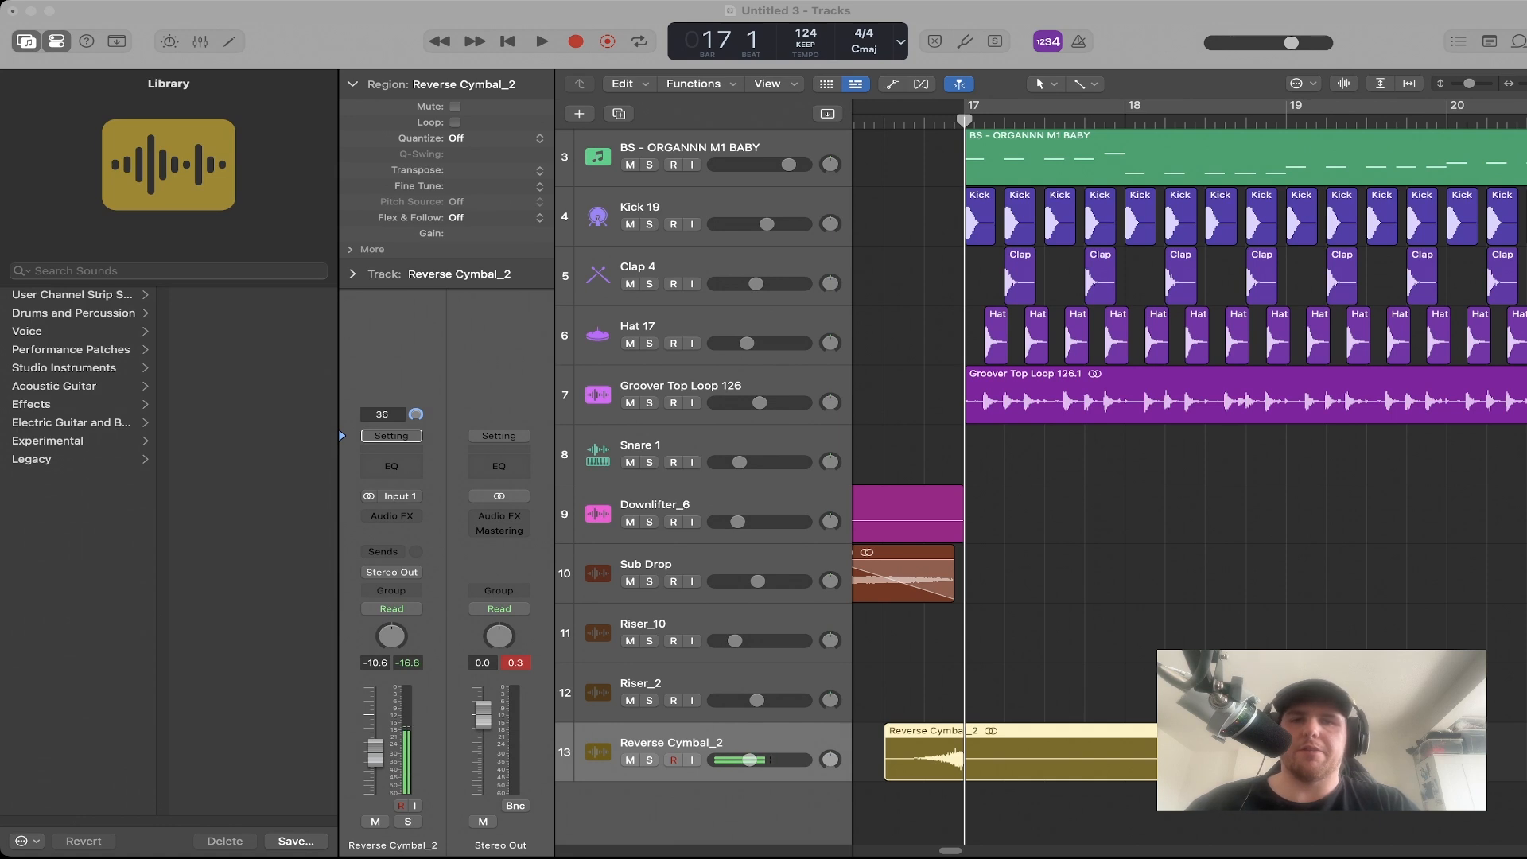
# Place the Crash 7 sample on a new track at bar 17 and lower the track's volume.
pyautogui.moveTo(1273, 517); pyautogui.dragTo(974, 796)
pyautogui.moveTo(781, 743); pyautogui.dragTo(750, 743)
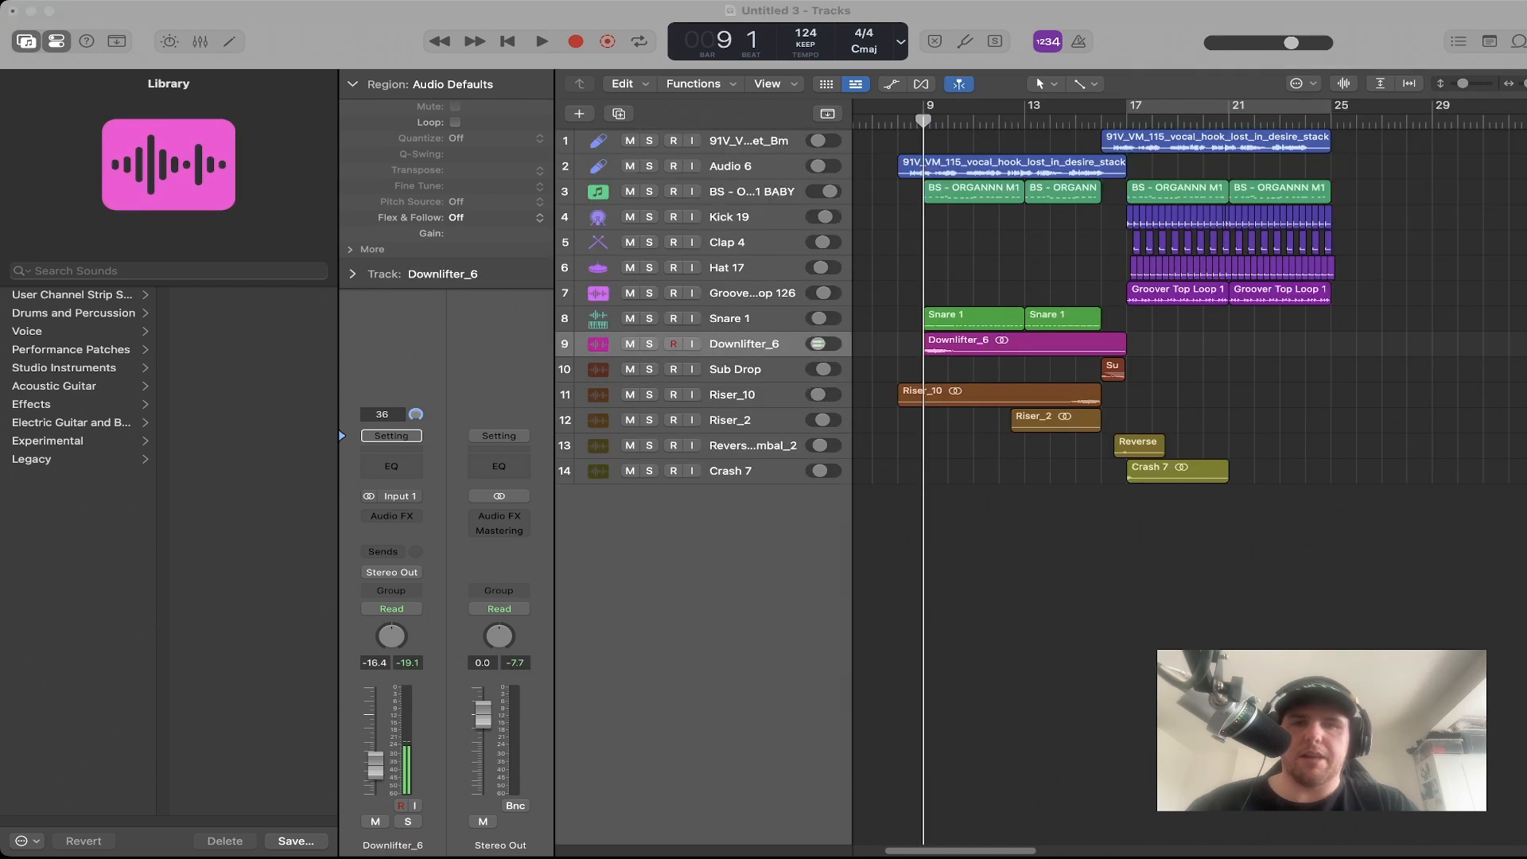
# Place the Downlifter_7 sample on a new track at bar 9, move the track above Downlifter_6 and lower it to -15.8 dB.
pyautogui.moveTo(856, 509); pyautogui.dragTo(963, 496)
pyautogui.click(1010, 580)
pyautogui.hscroll(2, 1010, 580)
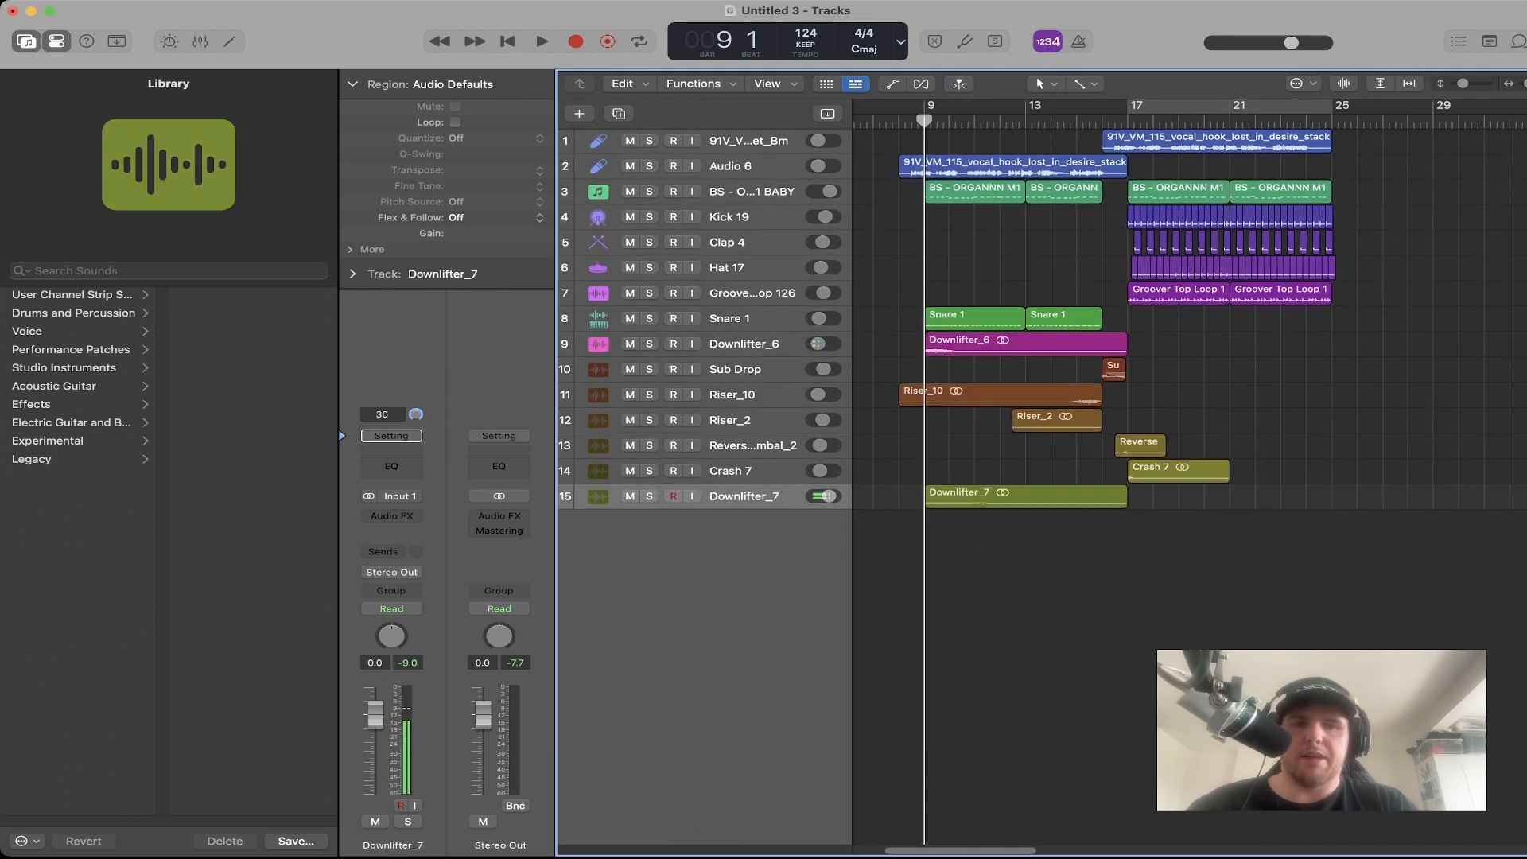
pyautogui.moveTo(760, 497); pyautogui.dragTo(760, 345)
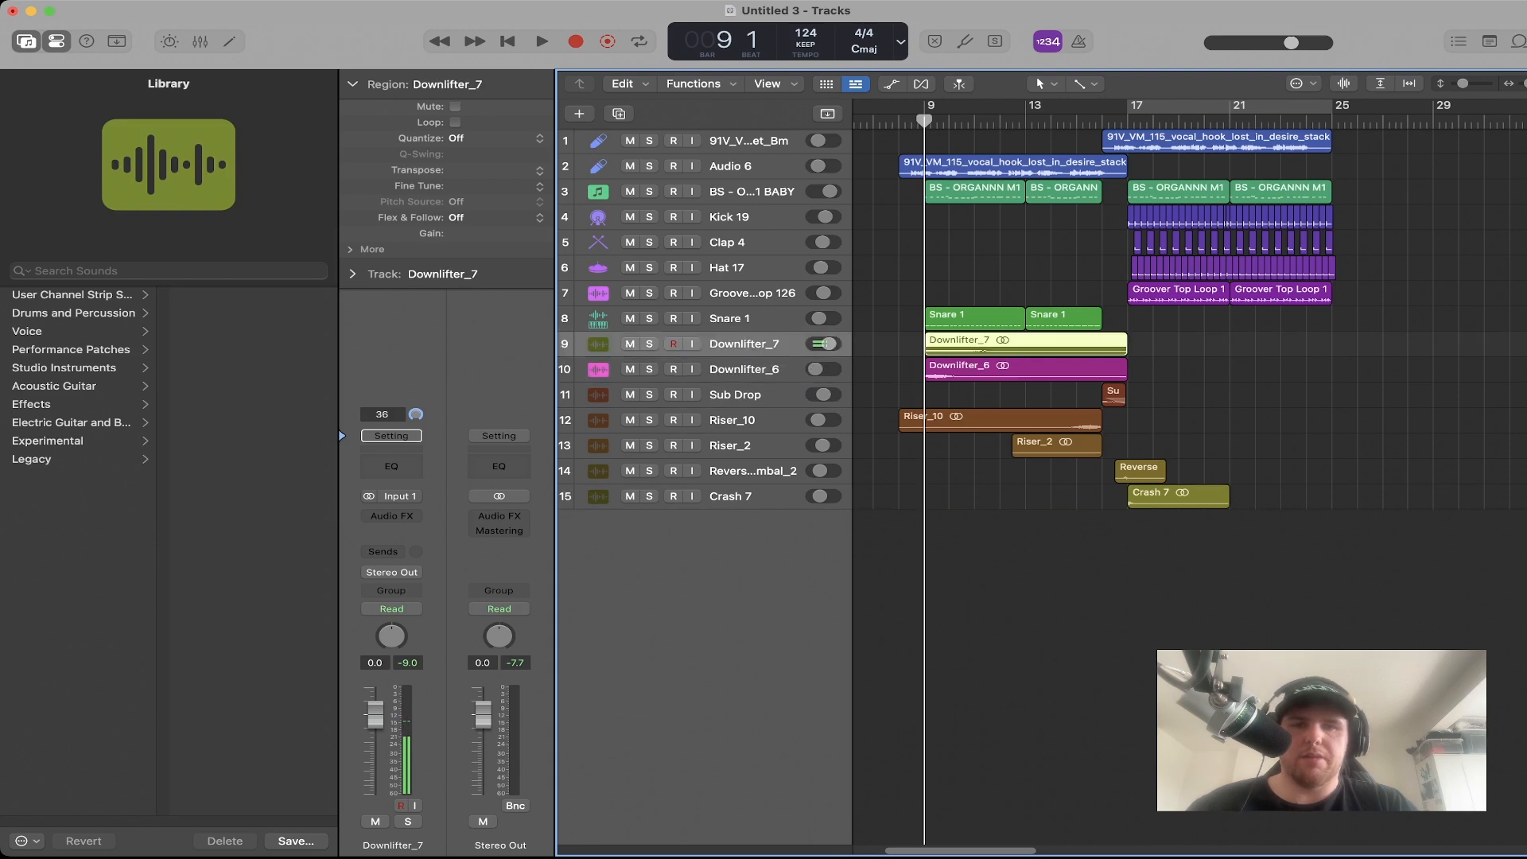
pyautogui.moveTo(829, 343); pyautogui.dragTo(825, 344)
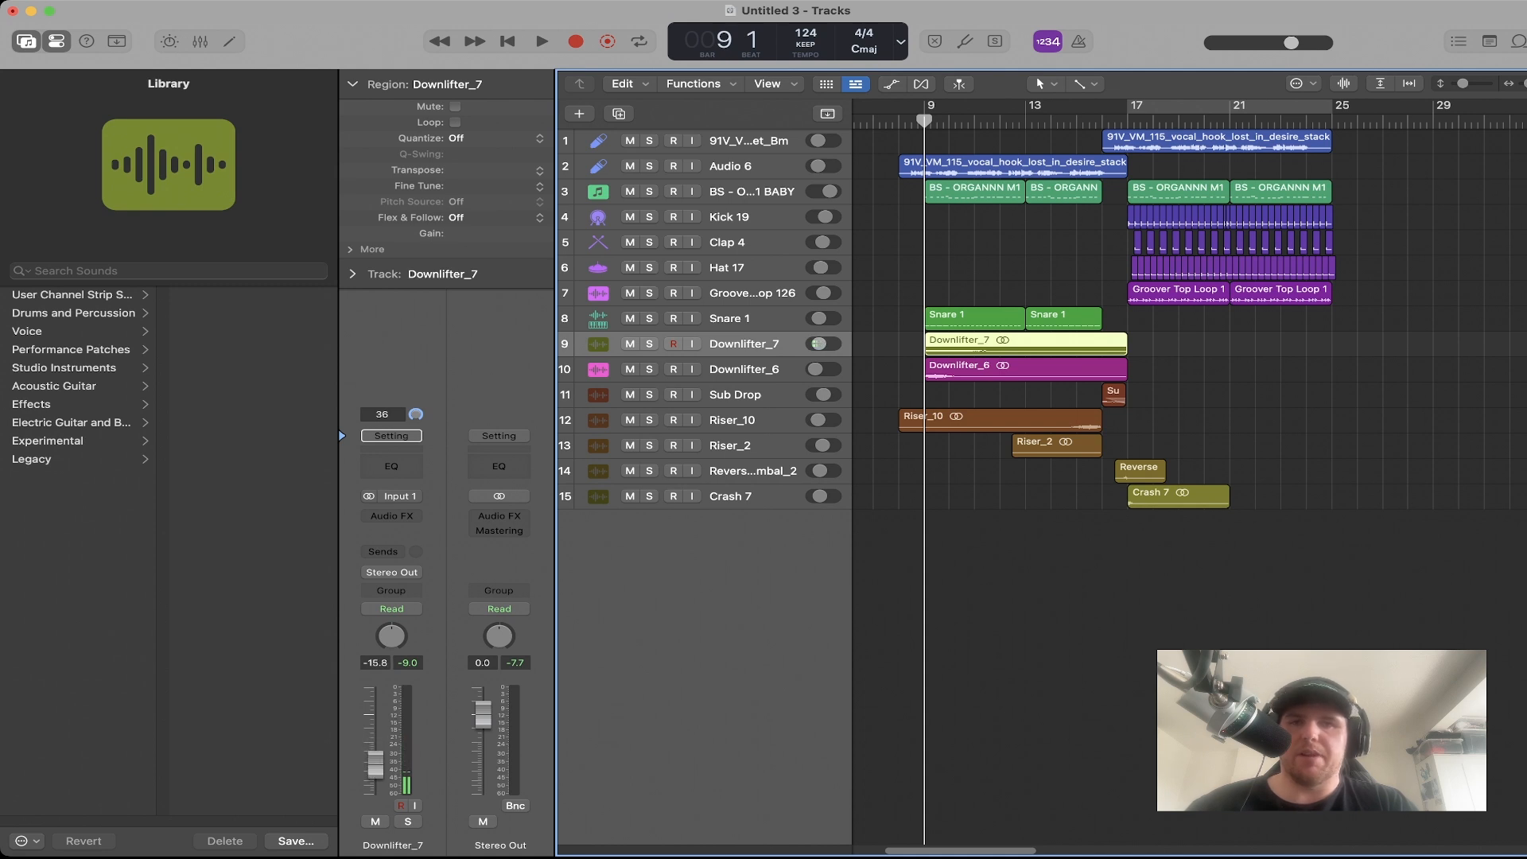
# Play the arrangement from bar 8 through the drop to check the build-up and transition effects.
pyautogui.click(905, 121)
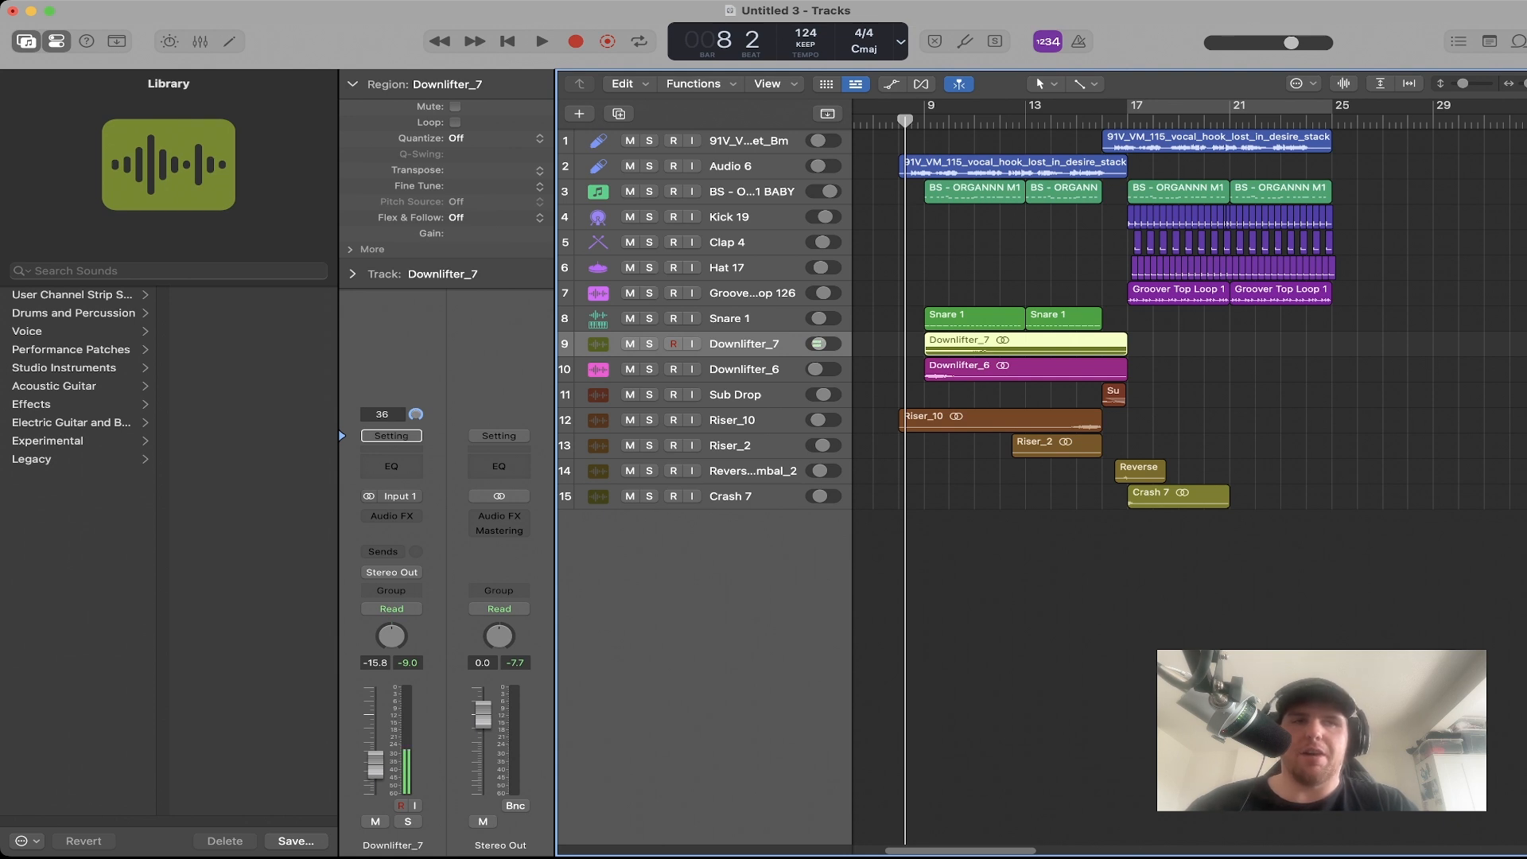
pyautogui.press('super+Down')
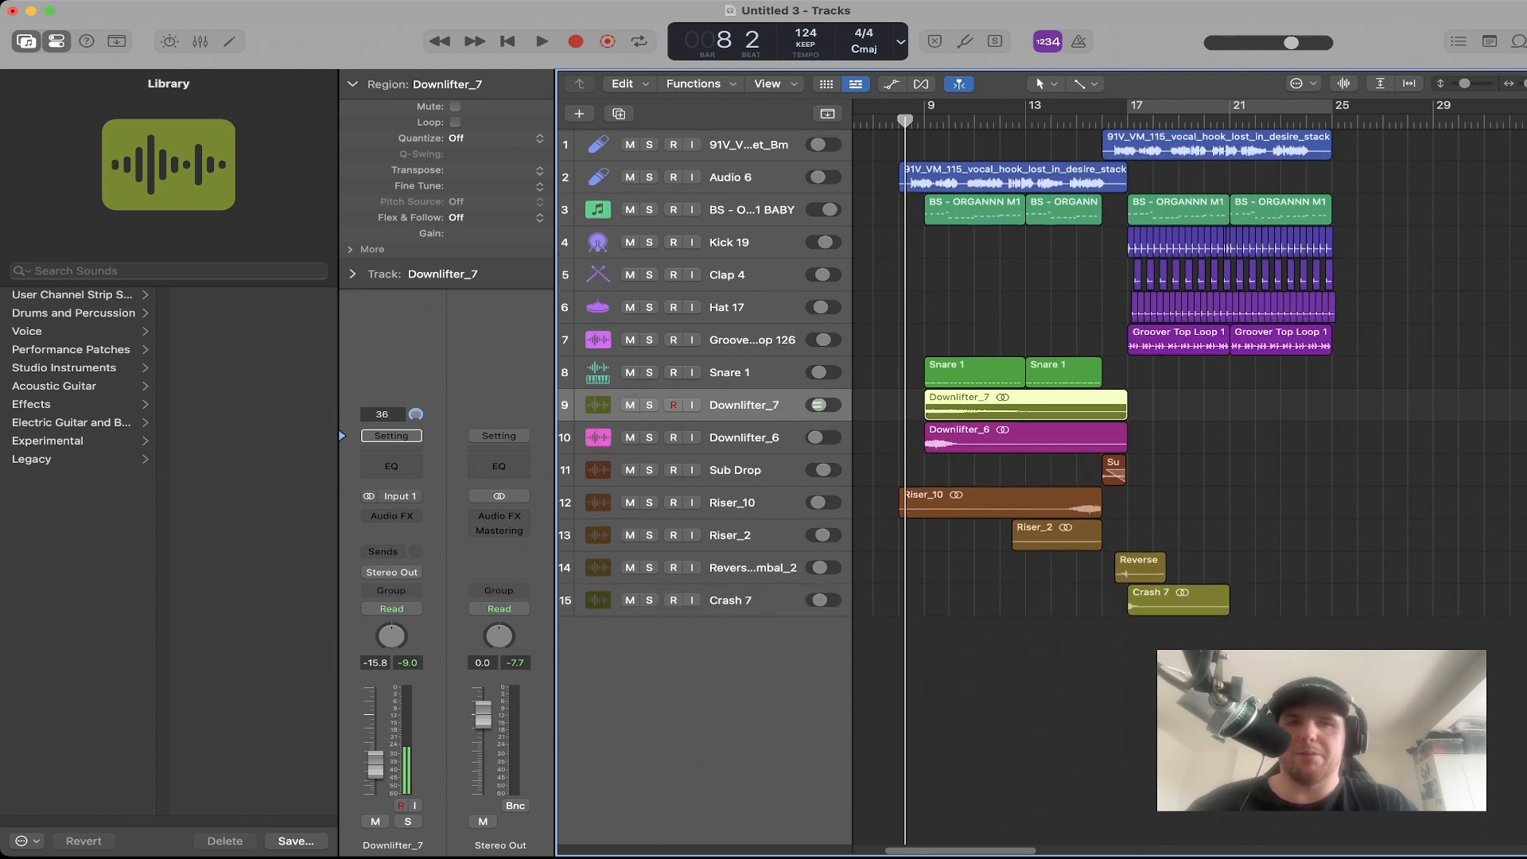
pyautogui.press('space')
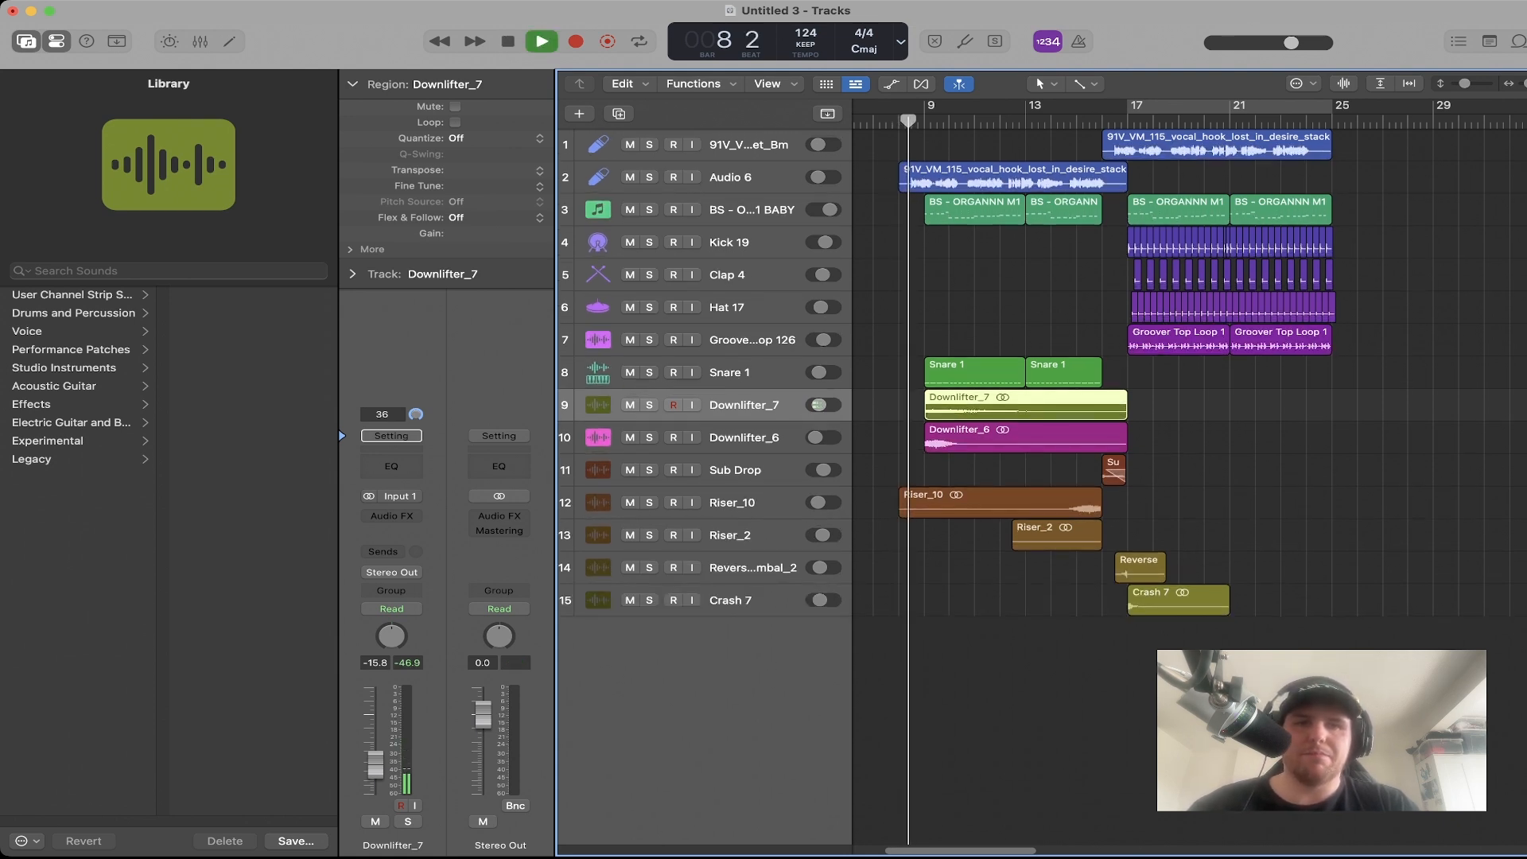
pyautogui.click(1035, 684)
pyautogui.hscroll(2, 1034, 684)
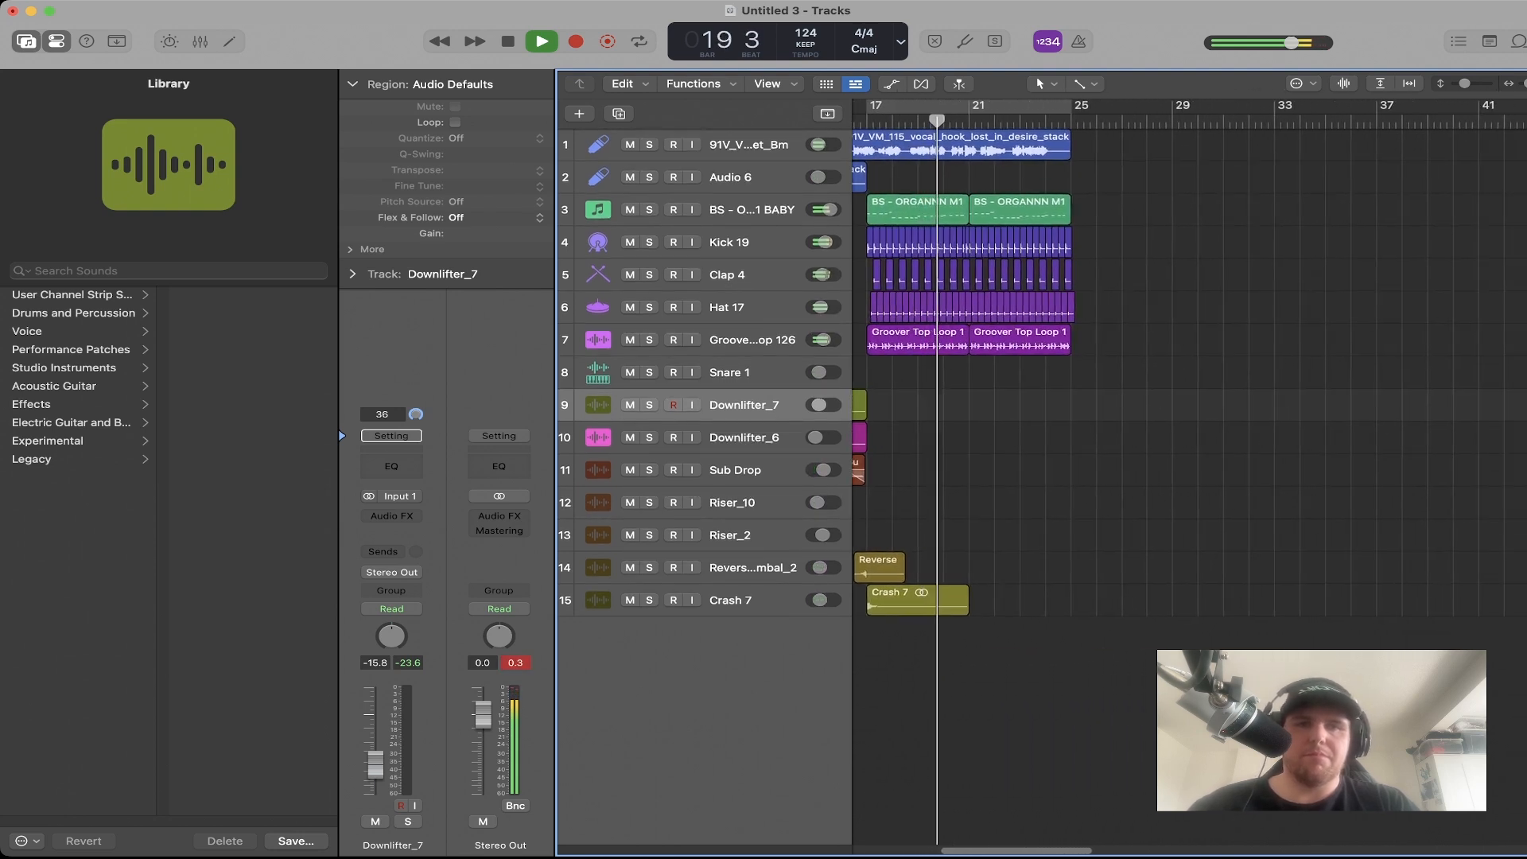
pyautogui.hscroll(-3, 1193, 366)
pyautogui.moveTo(1200, 354); pyautogui.dragTo(928, 216)
pyautogui.click(1193, 405)
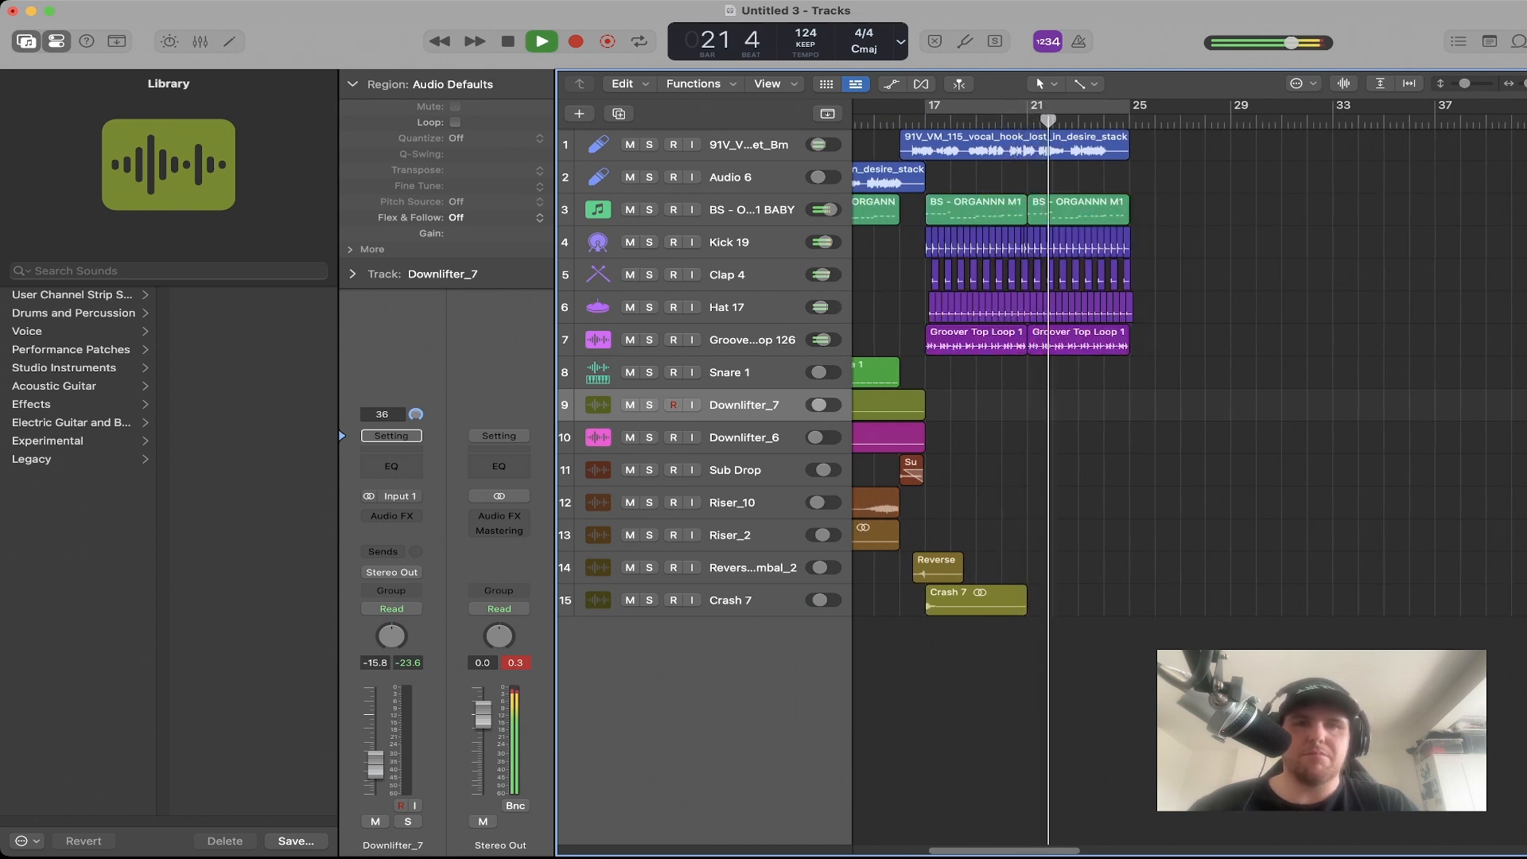
pyautogui.hscroll(-6, 1194, 405)
pyautogui.hscroll(3, 1193, 405)
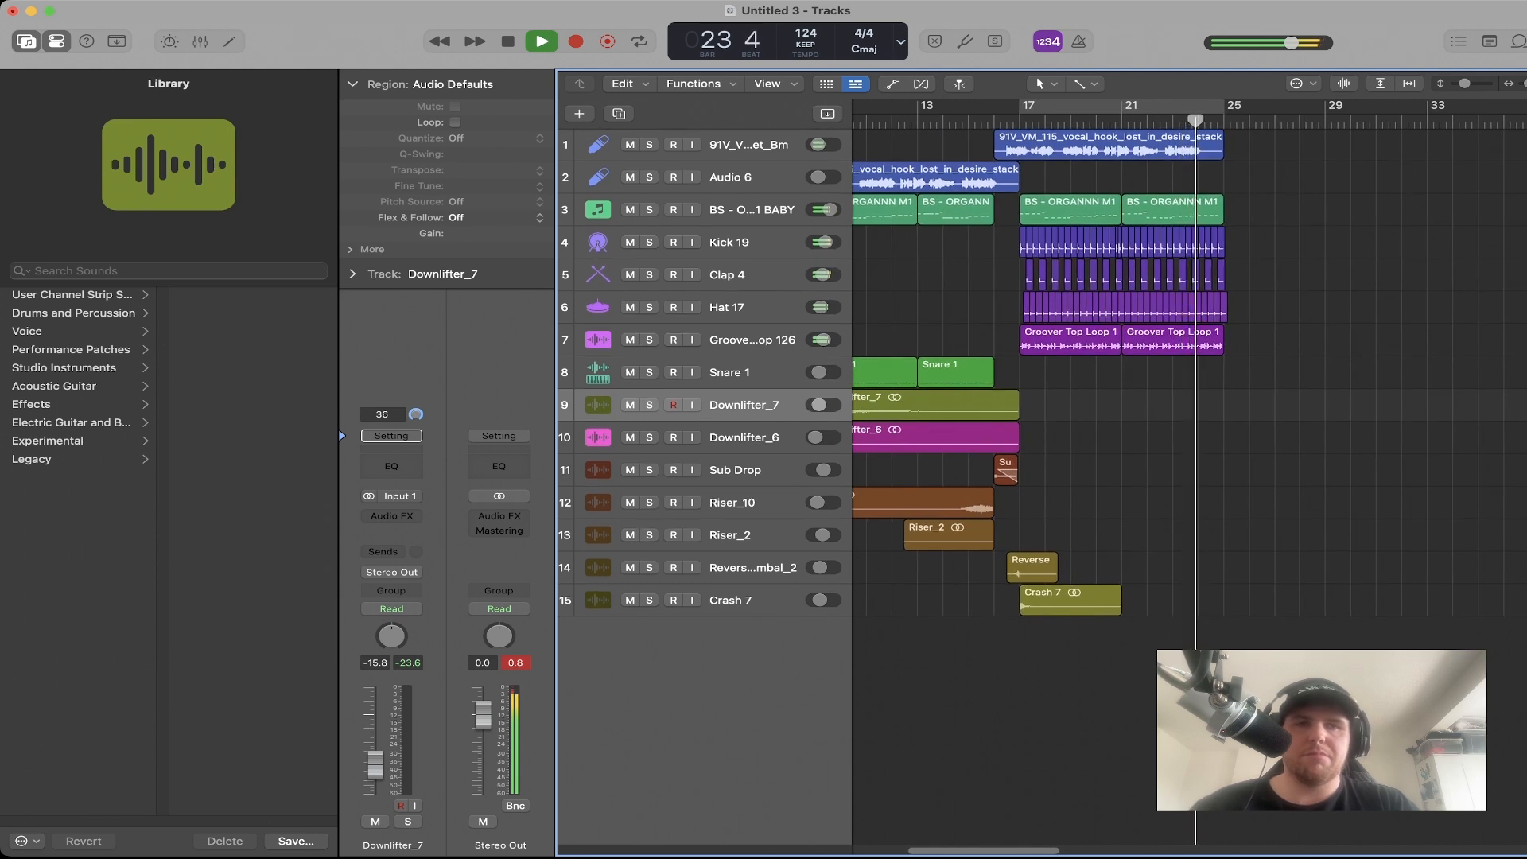
pyautogui.press('space')
pyautogui.hscroll(1, 1193, 405)
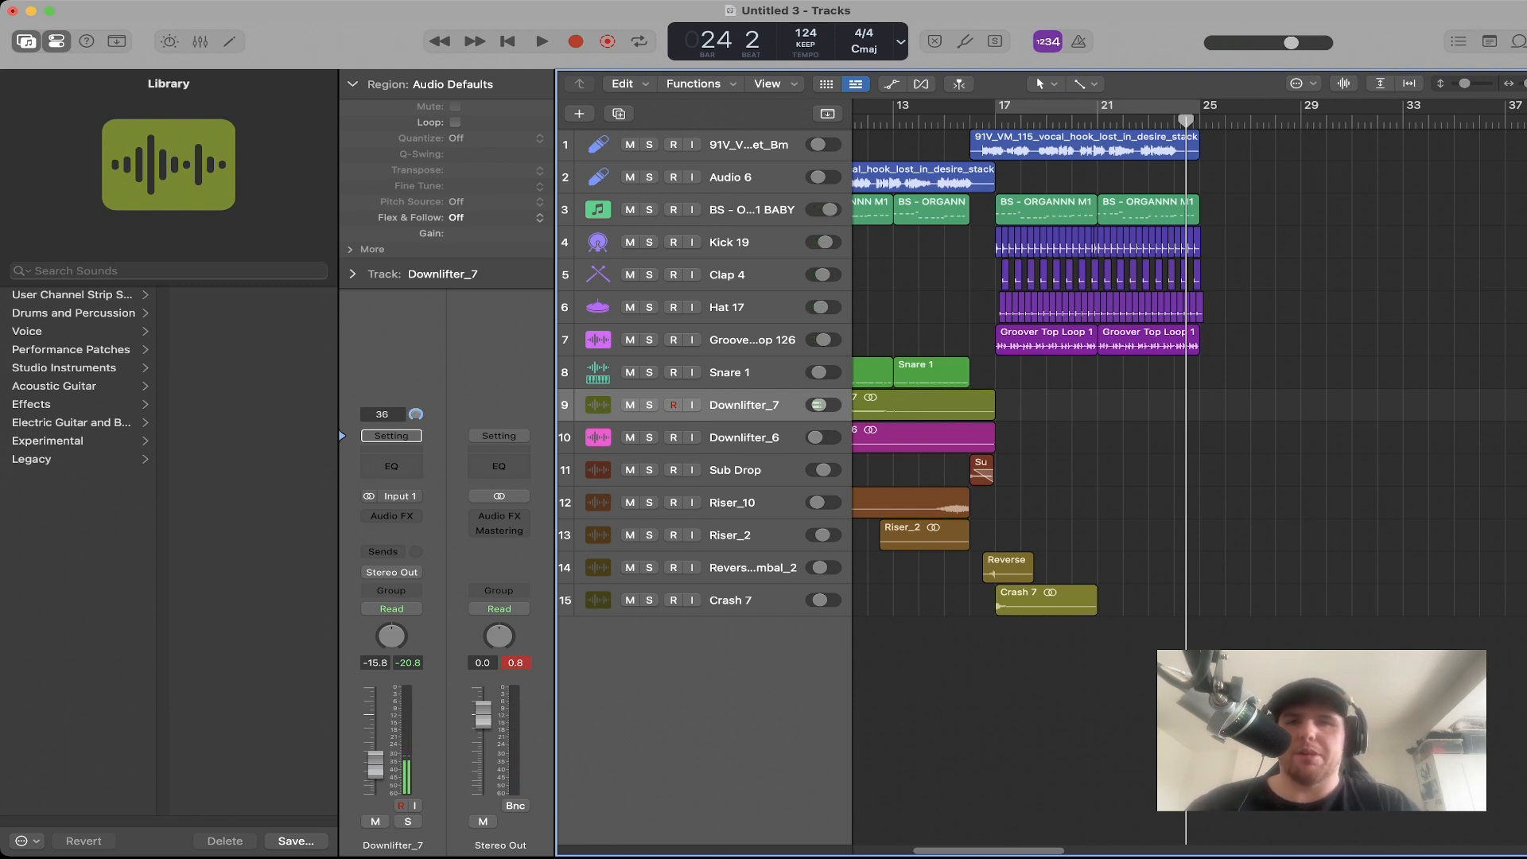
# Open the bar 16 vocal hook region in the audio editor and turn on Flex Pitch to show its notes.
pyautogui.press('e')
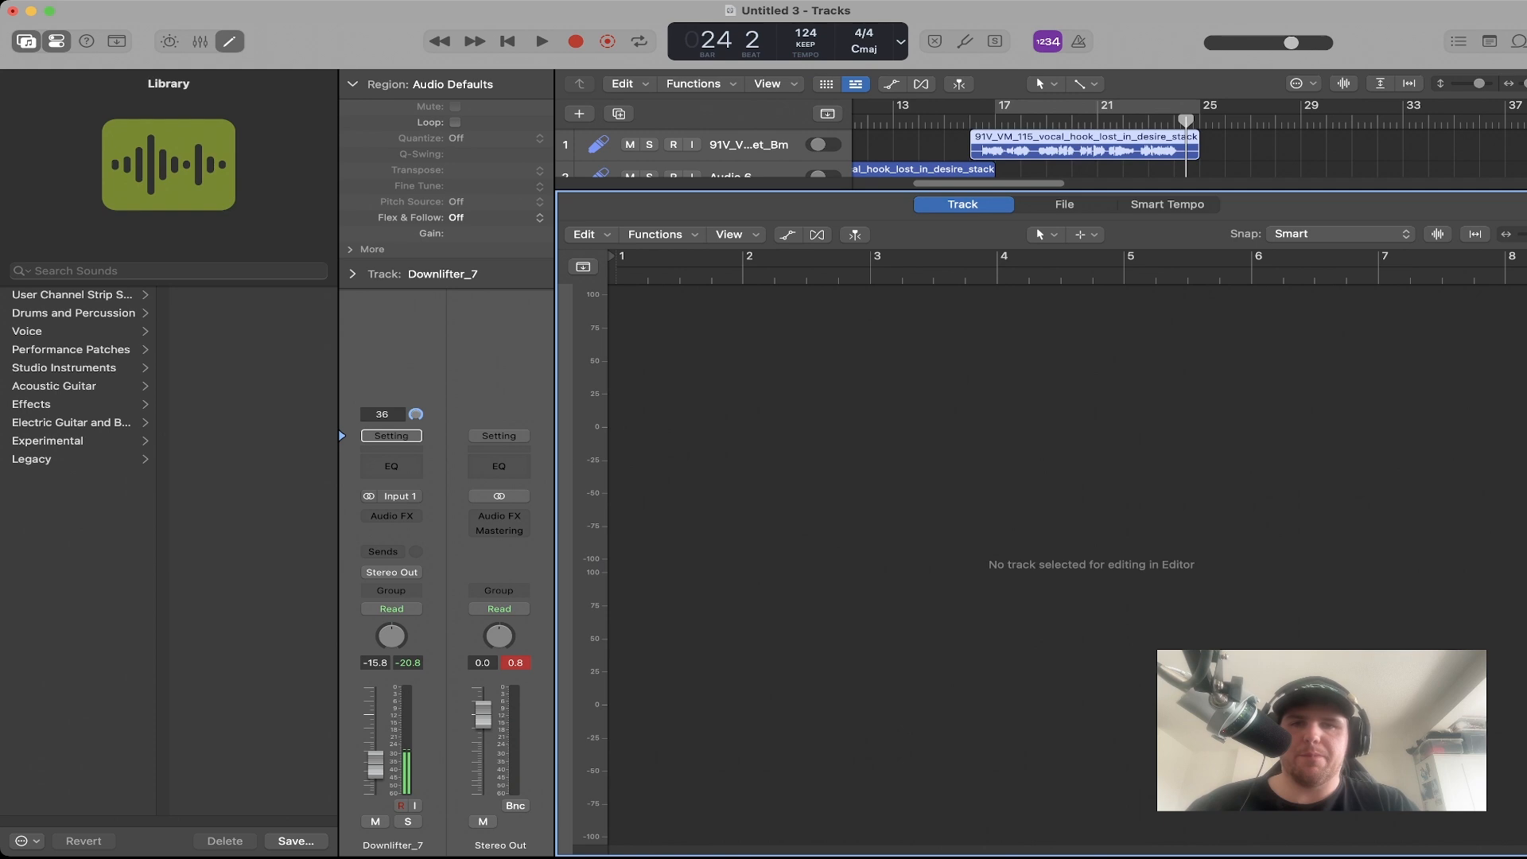
pyautogui.press('super+f')
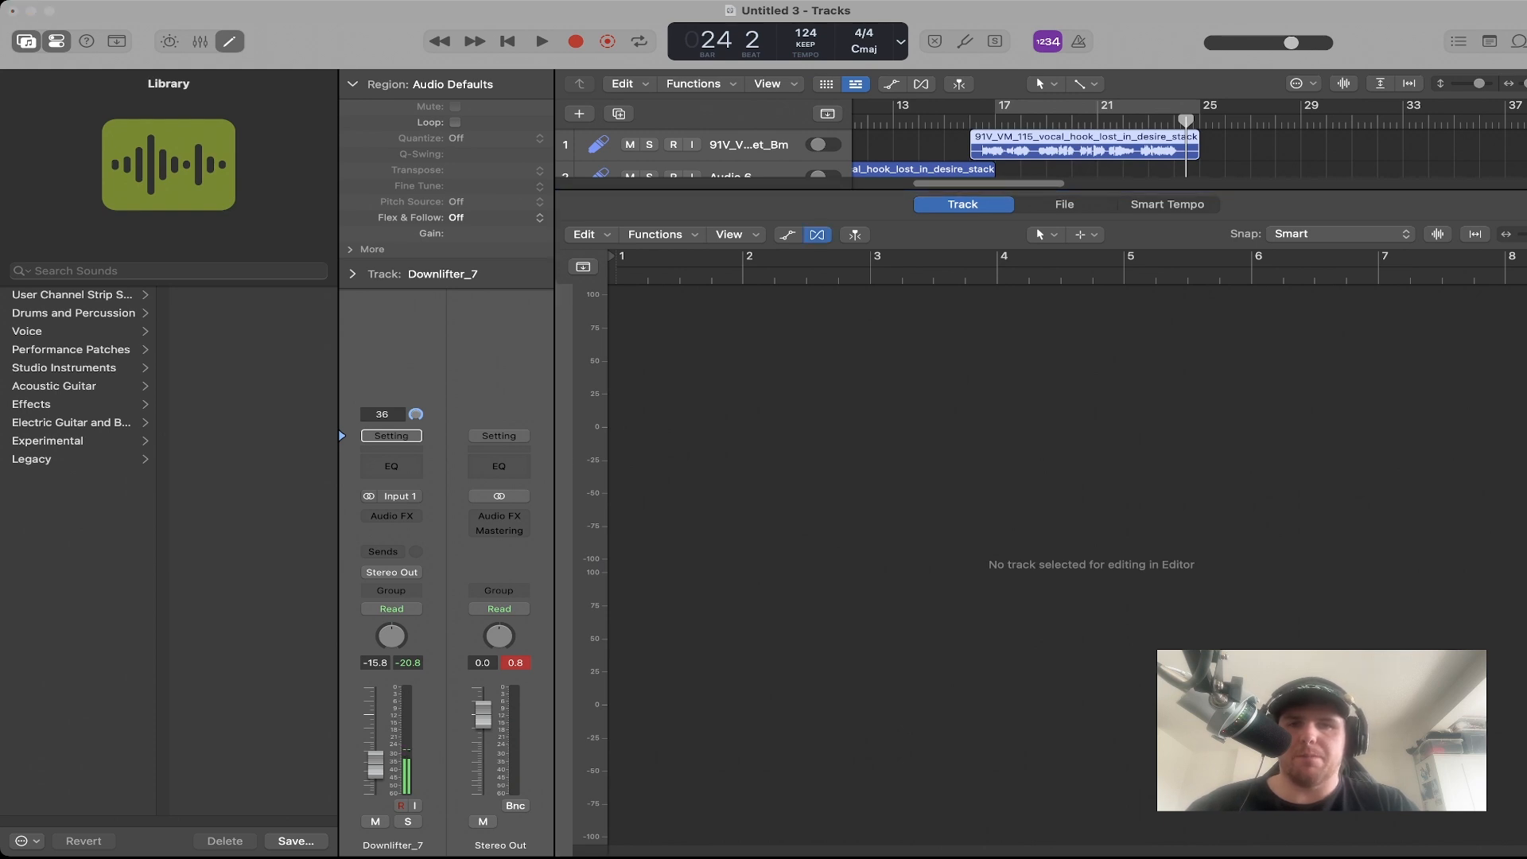
pyautogui.press('Return')
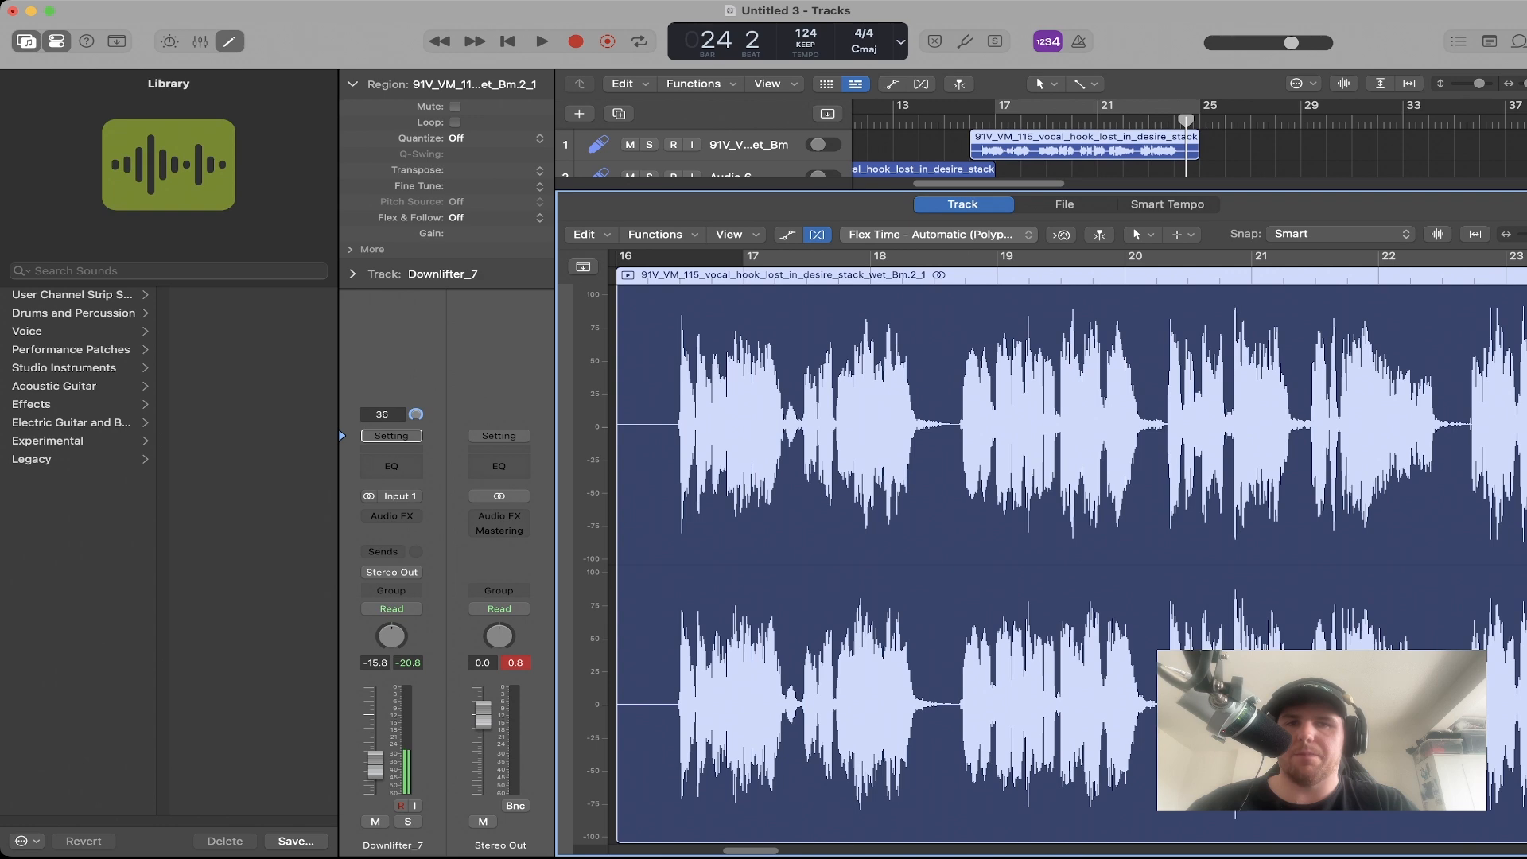
pyautogui.click(938, 235)
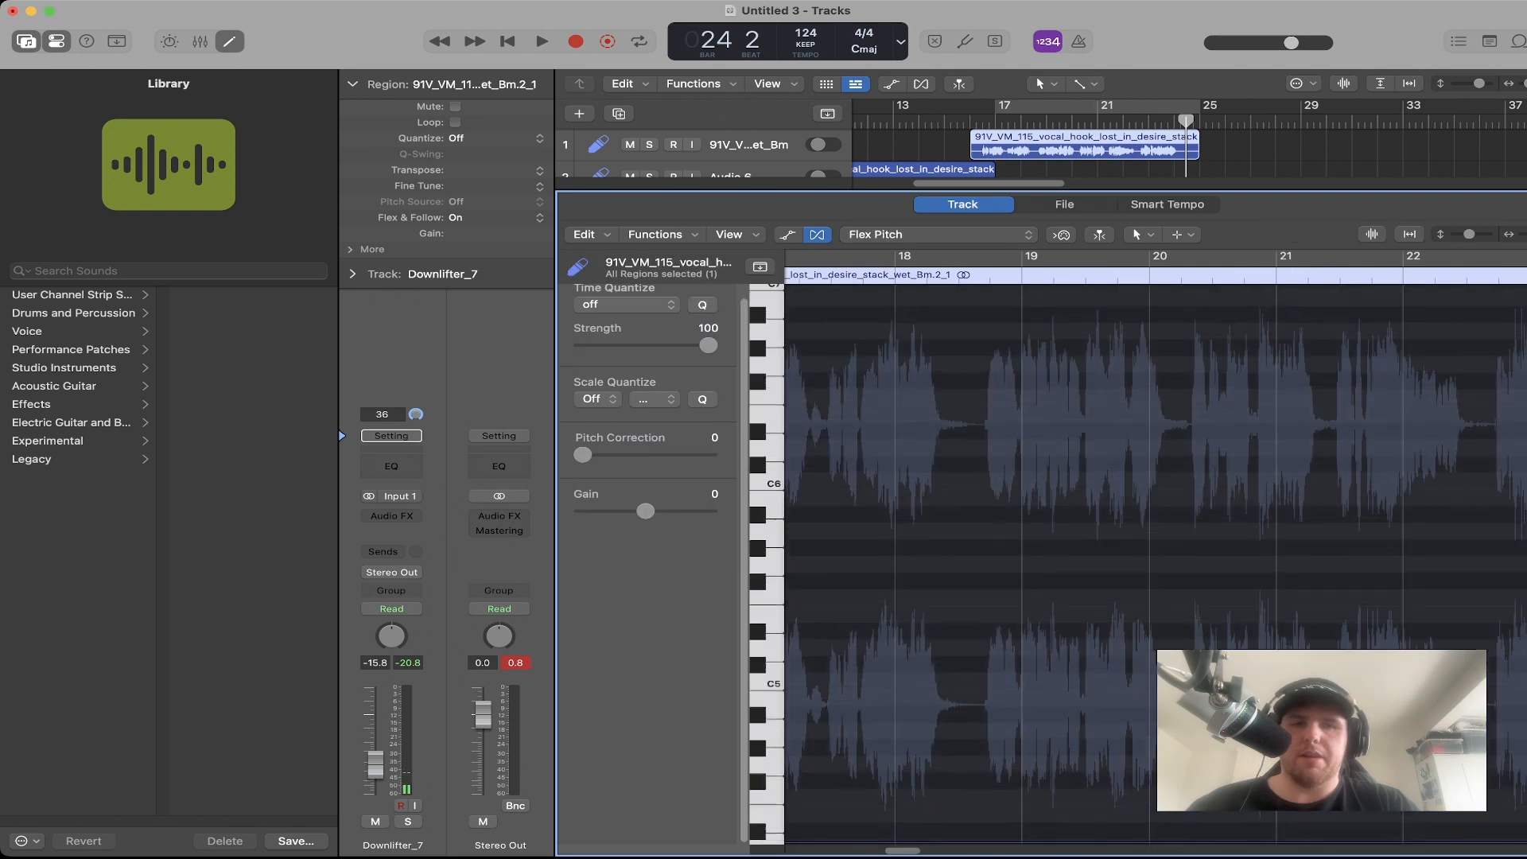
pyautogui.press('super+Up')
pyautogui.press('super+Up')
pyautogui.press('super+Up')
pyautogui.press('super+Up')
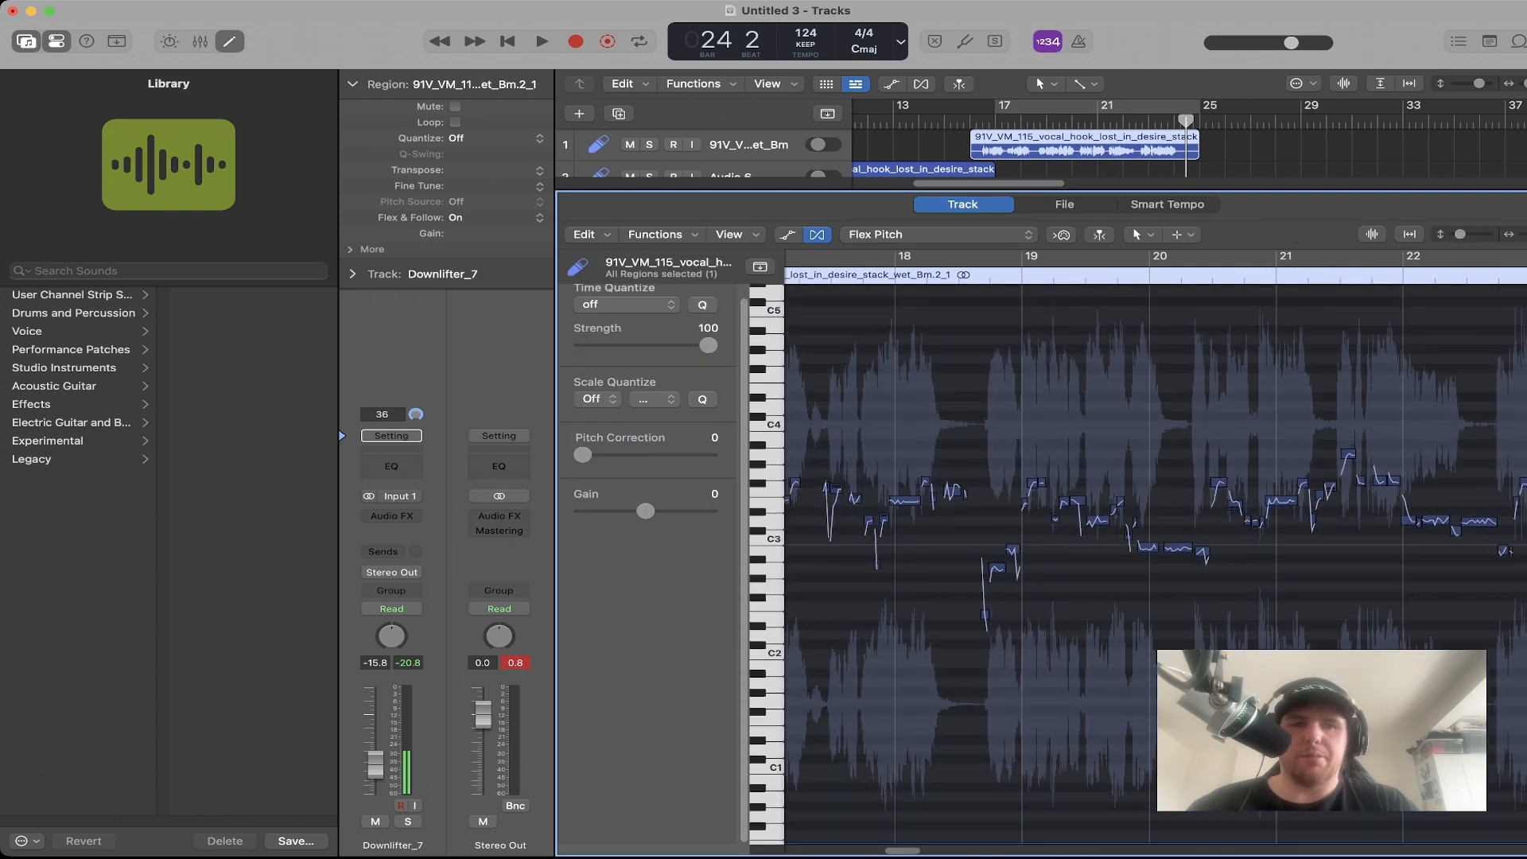
pyautogui.press('super+Left')
pyautogui.press('super+Left')
pyautogui.press('super+Left')
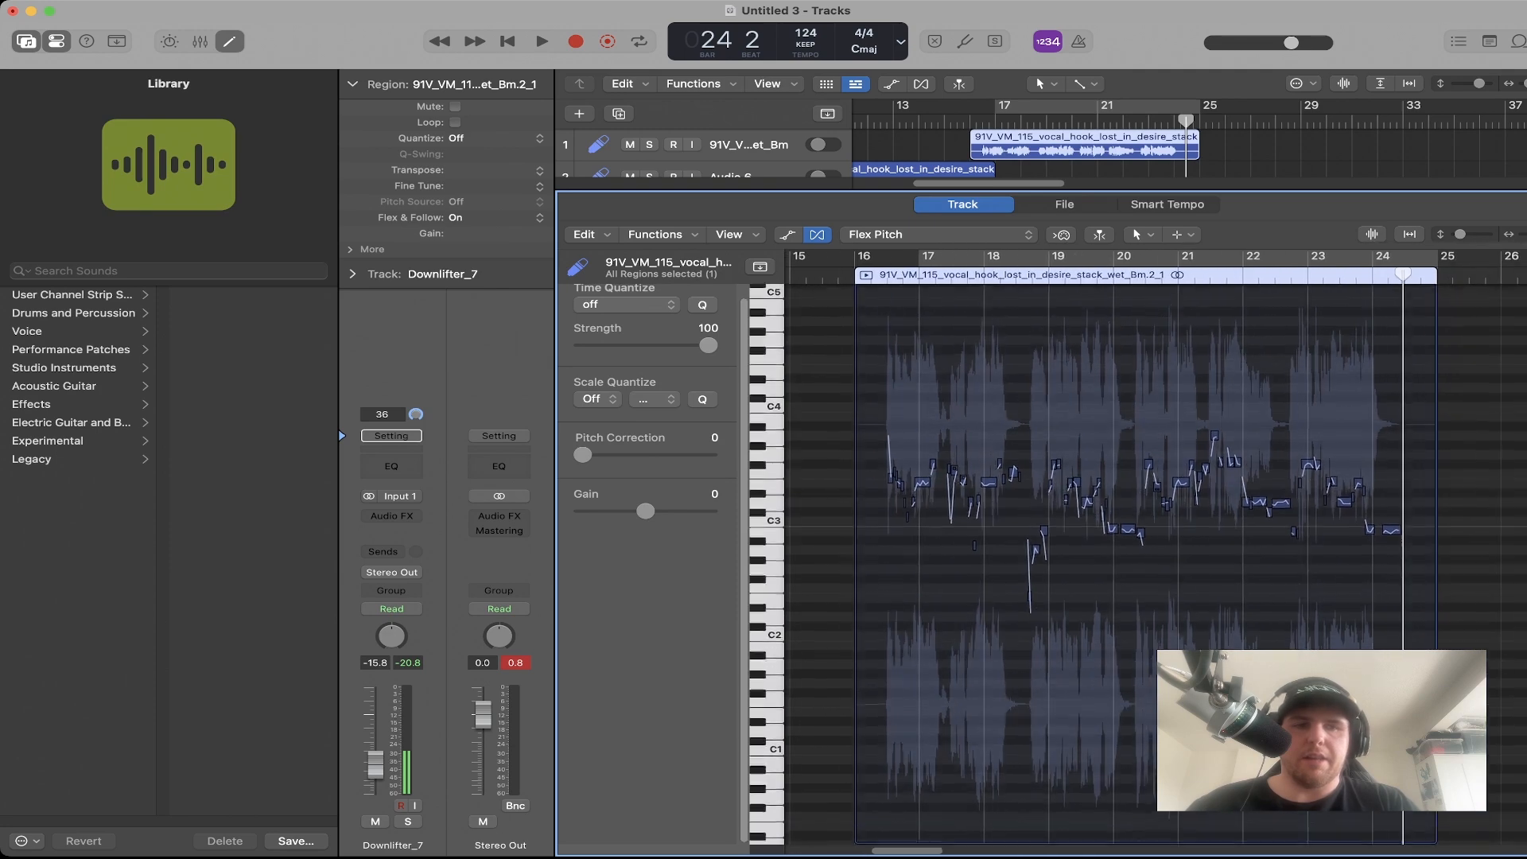
# Select all the Flex Pitch notes of the bar 16 vocal hook and try shifting their pitch down together.
pyautogui.moveTo(1425, 398); pyautogui.dragTo(811, 683)
pyautogui.press('super+Right')
pyautogui.press('super+Right')
pyautogui.press('super+Right')
pyautogui.press('super+Right')
pyautogui.press('super+Right')
pyautogui.press('super+Right')
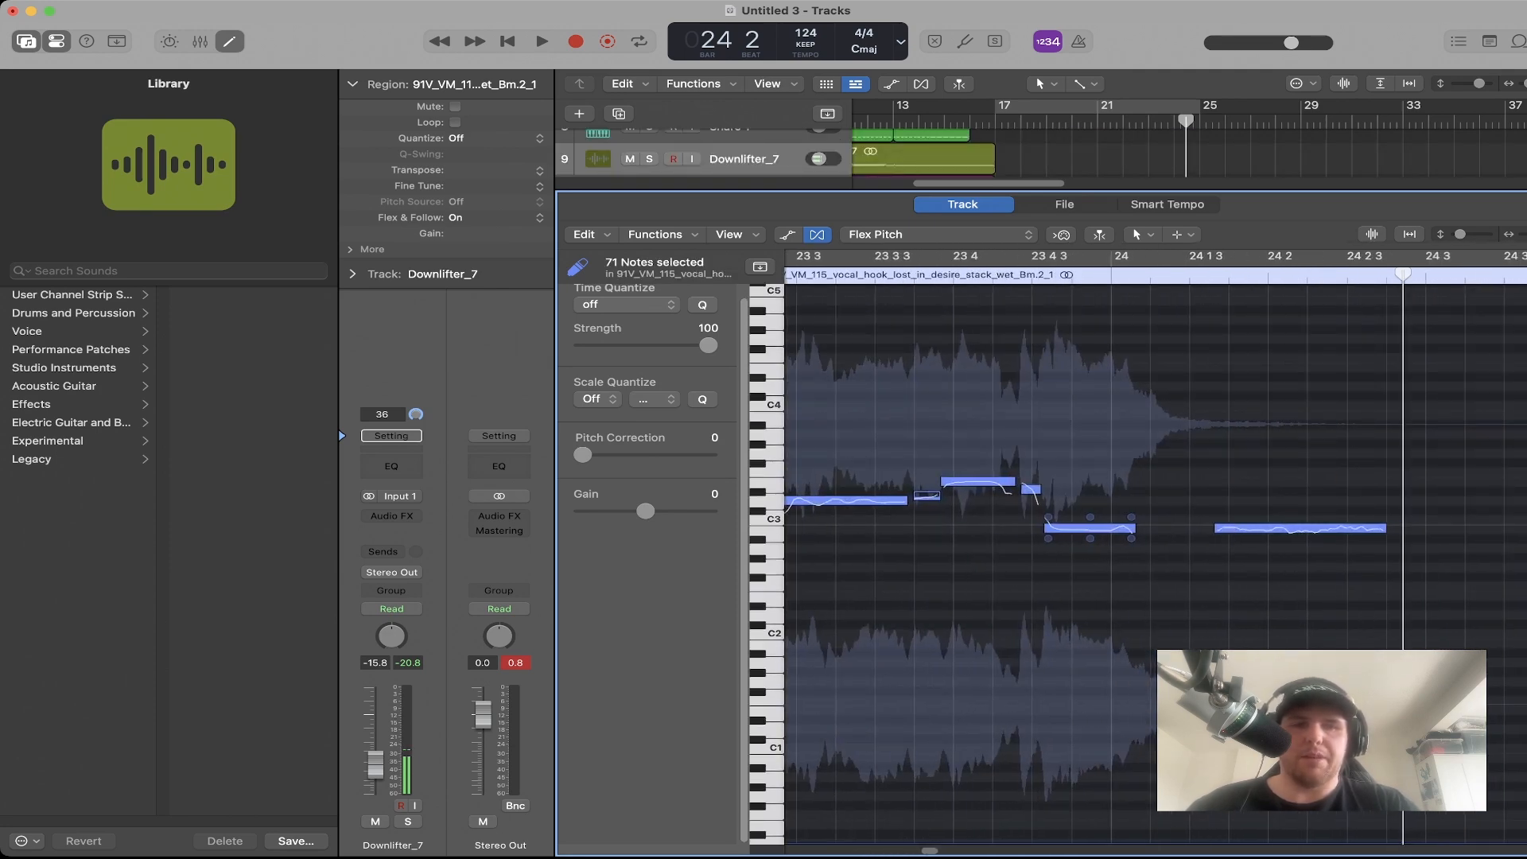
pyautogui.moveTo(1382, 539); pyautogui.dragTo(1383, 573)
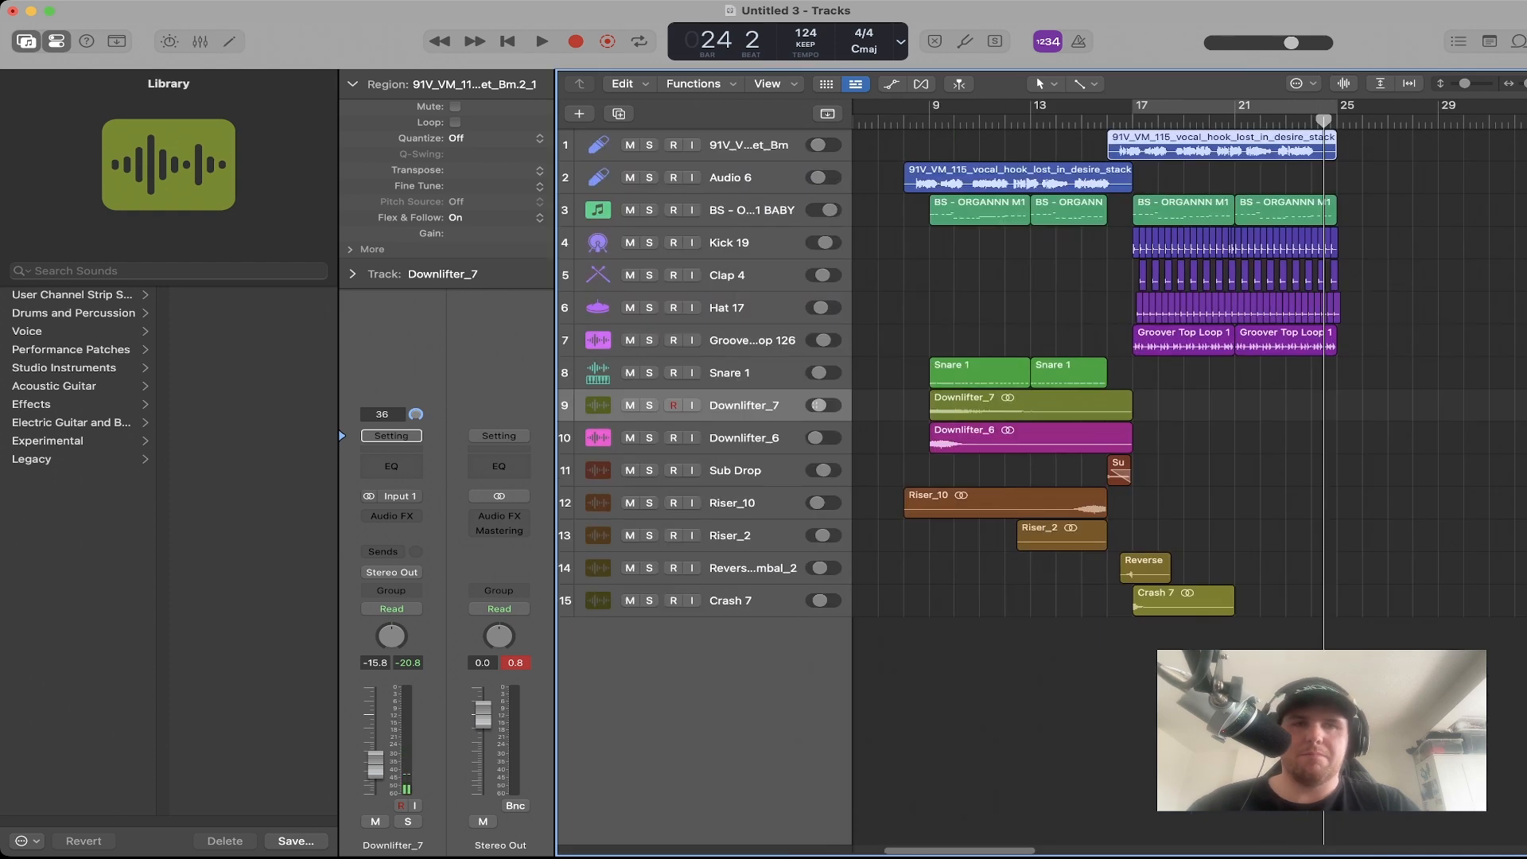
# Play the drop from bar 16 to check the vocal hook against the beat.
pyautogui.click(1119, 122)
pyautogui.press('space')
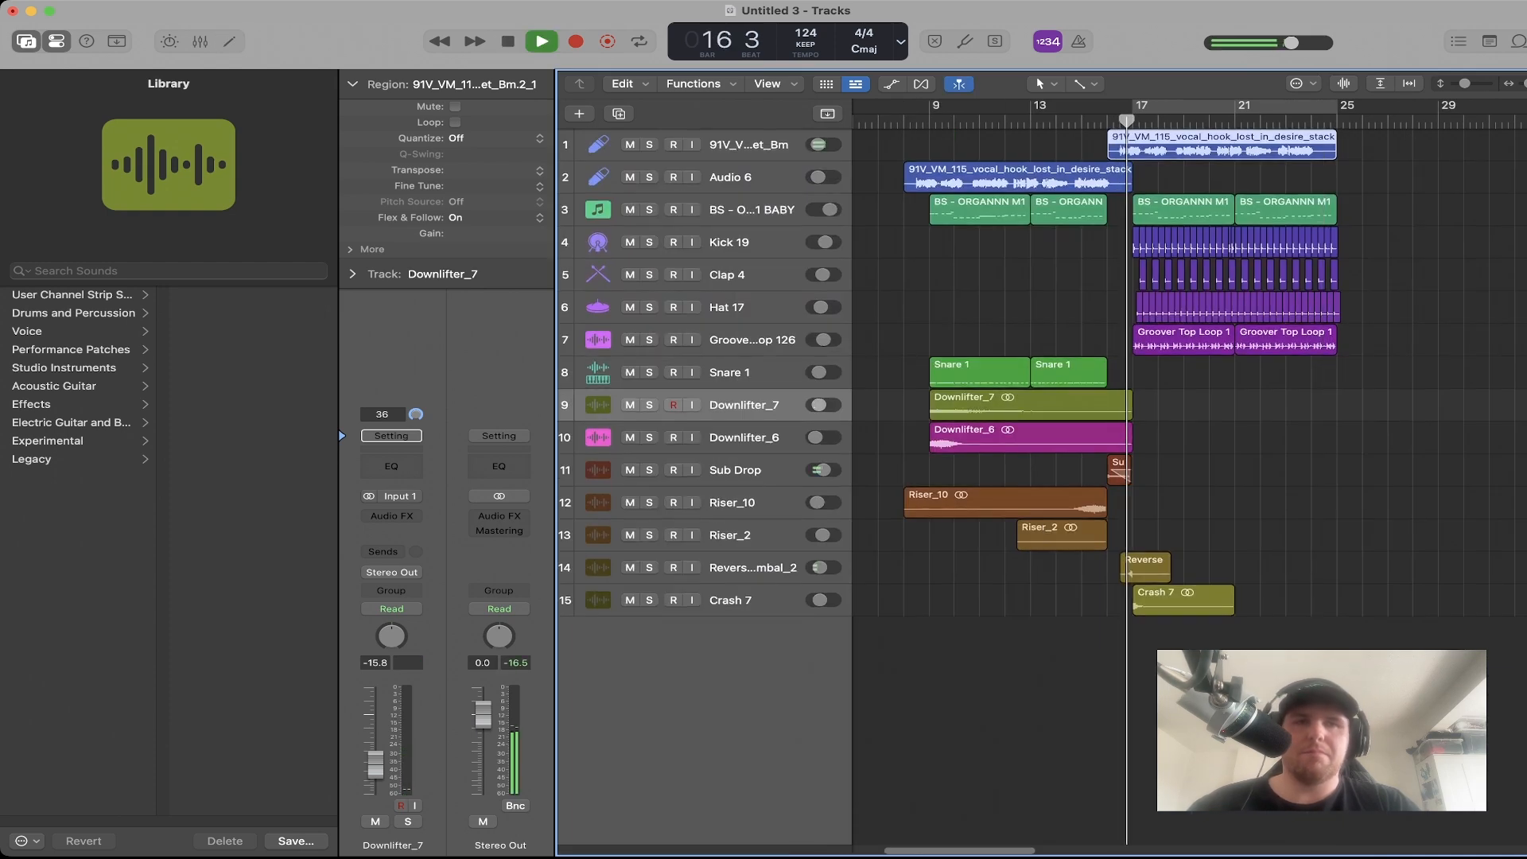
pyautogui.click(1034, 684)
pyautogui.hscroll(4, 1034, 684)
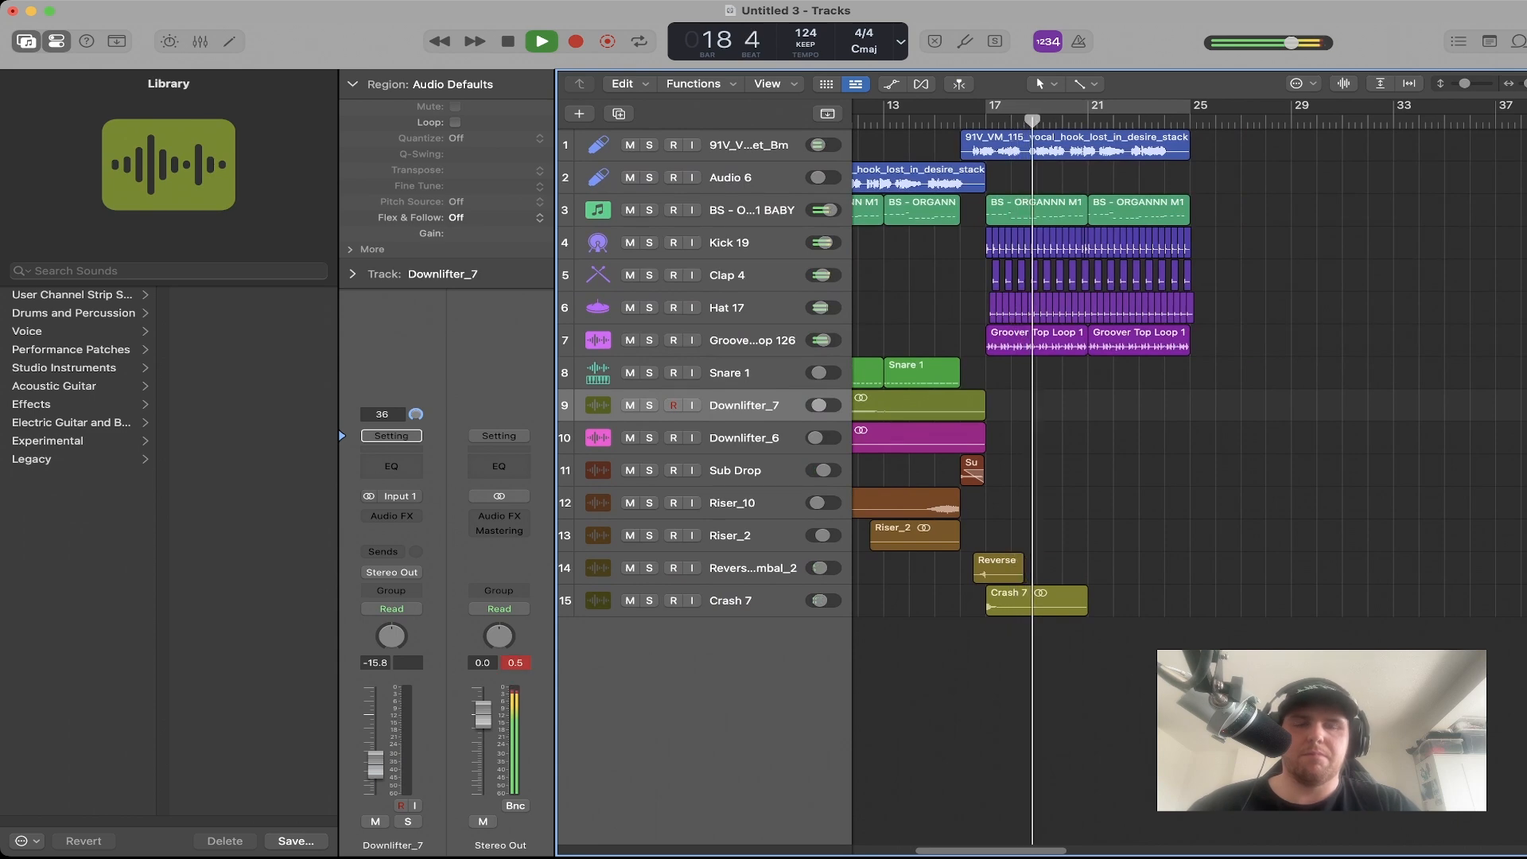
pyautogui.click(1075, 144)
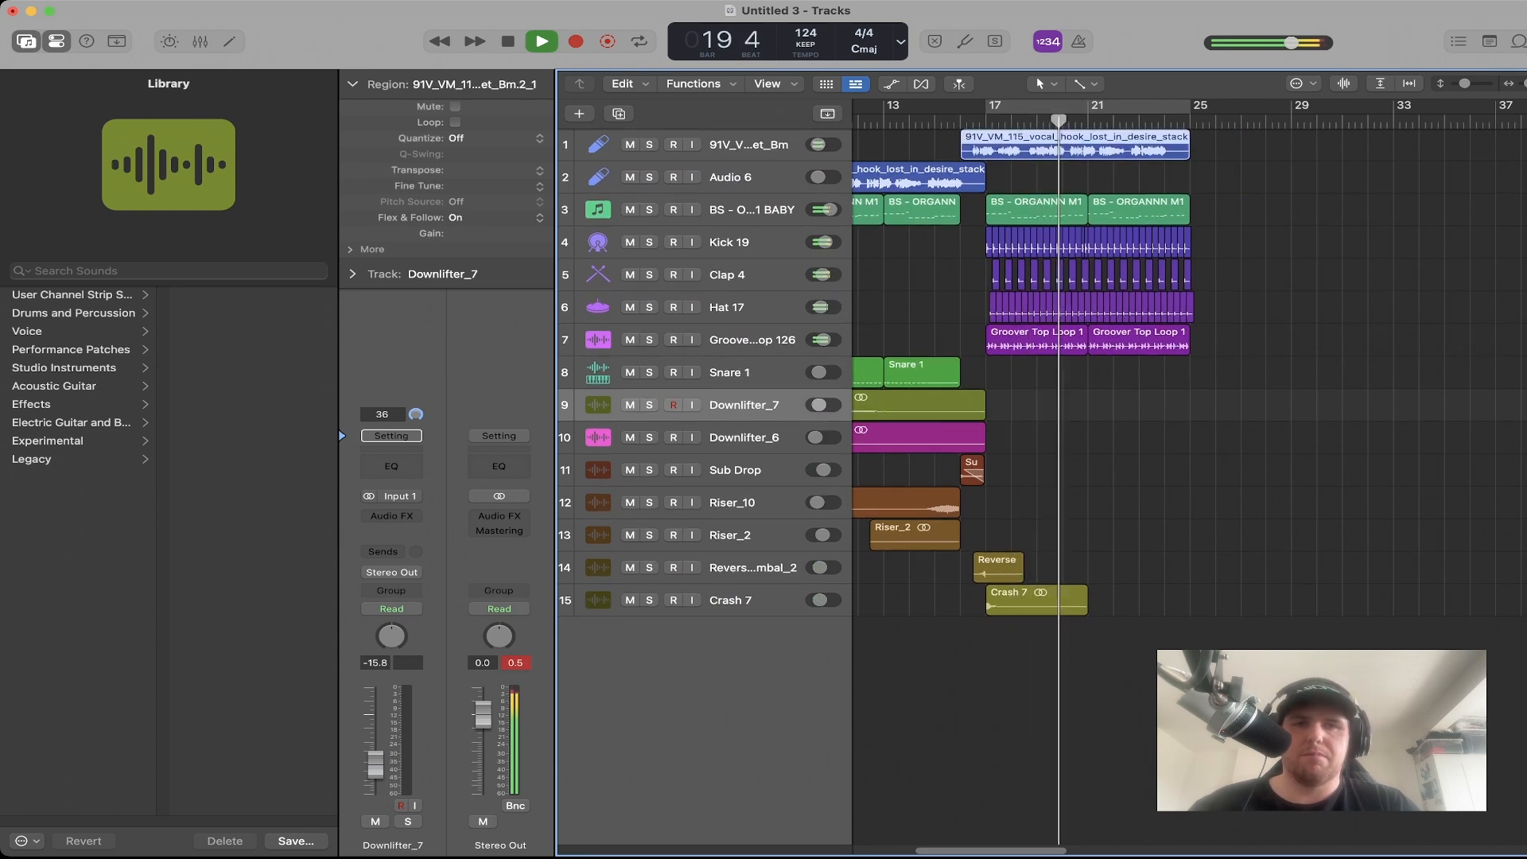
# Raise the volume of both vocal hook tracks together during playback, bringing Audio 6 to -11.8 dB.
pyautogui.click(748, 177)
pyautogui.keyDown('shift'); pyautogui.click(748, 144); pyautogui.keyUp('shift')
pyautogui.moveTo(818, 145); pyautogui.dragTo(821, 145)
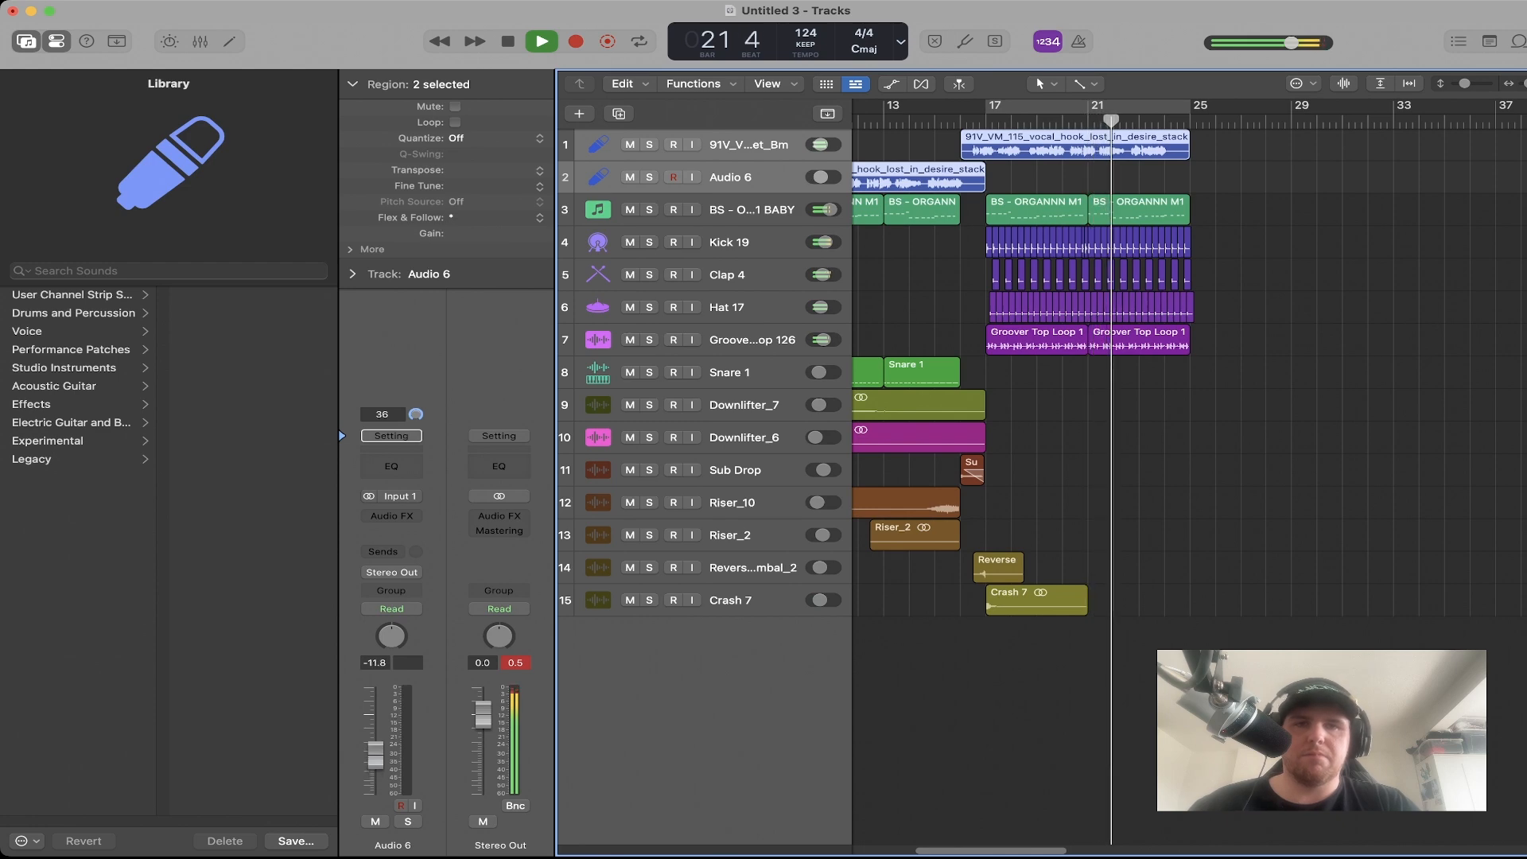
pyautogui.click(1034, 676)
pyautogui.hscroll(3, 1034, 676)
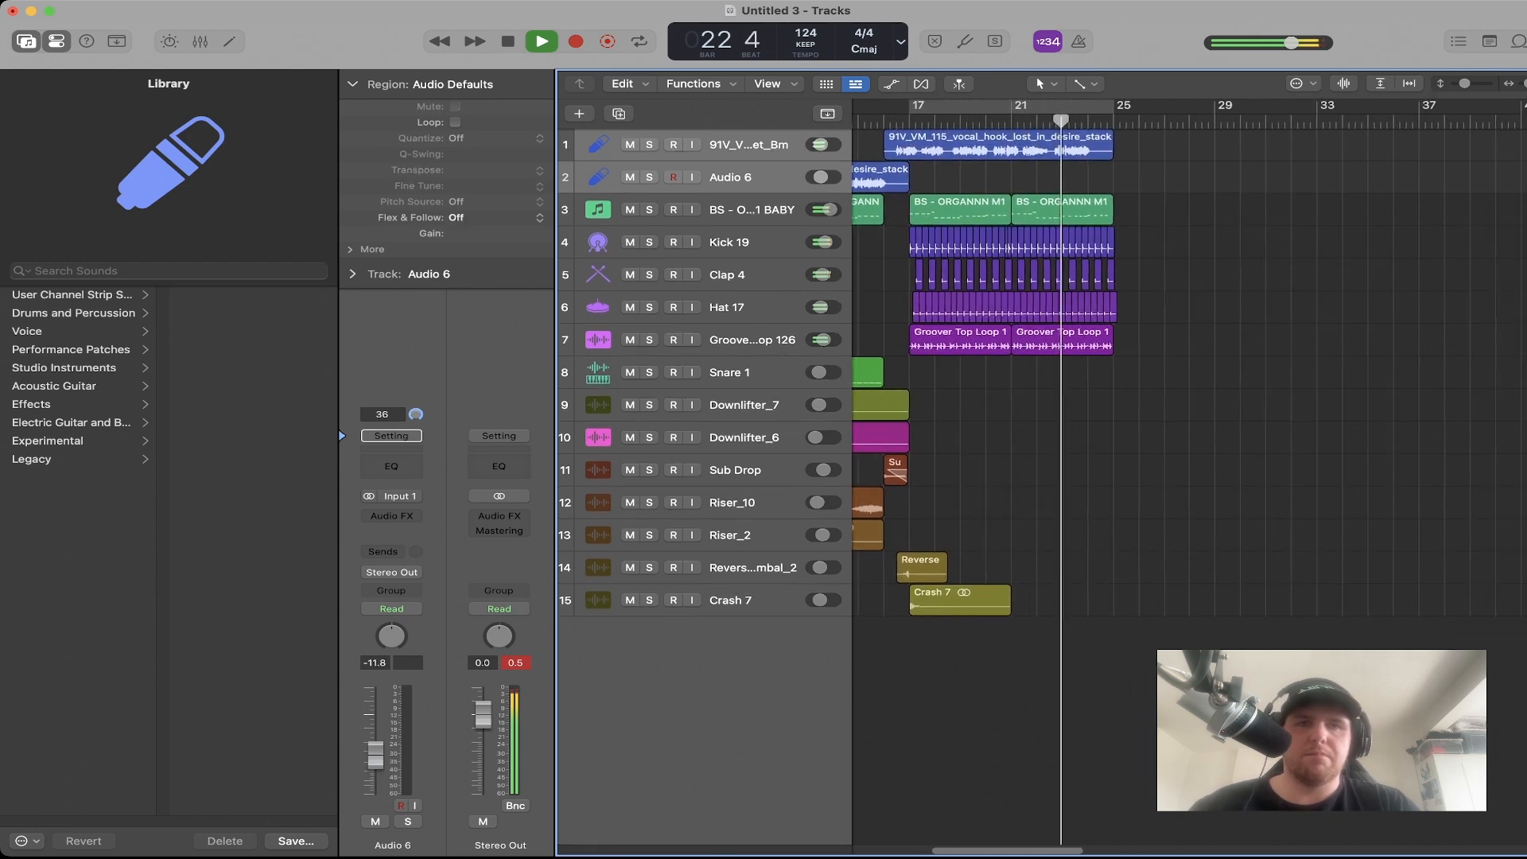
pyautogui.hscroll(-3, 1034, 477)
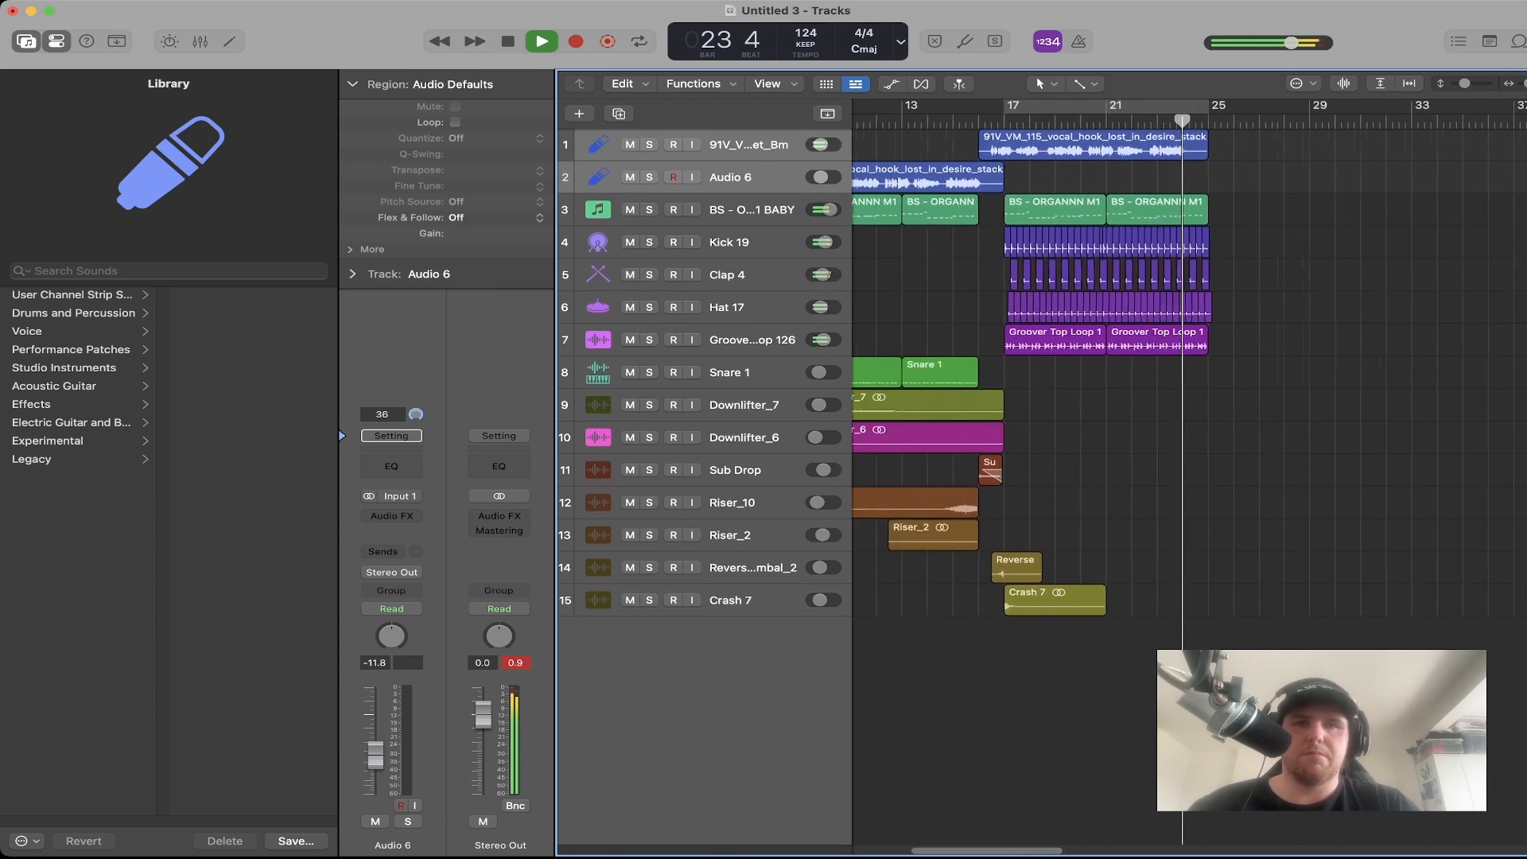
pyautogui.press('space')
# Copy the bar 8 vocal hook to bar 24 on Audio 6, and duplicate the bar 17–25 organ, drums and top loop to bar 25.
pyautogui.moveTo(915, 178); pyautogui.dragTo(1322, 177)
pyautogui.click(1305, 255)
pyautogui.moveTo(1226, 365); pyautogui.dragTo(1229, 208)
pyautogui.click(1264, 413)
pyautogui.hscroll(4, 1265, 413)
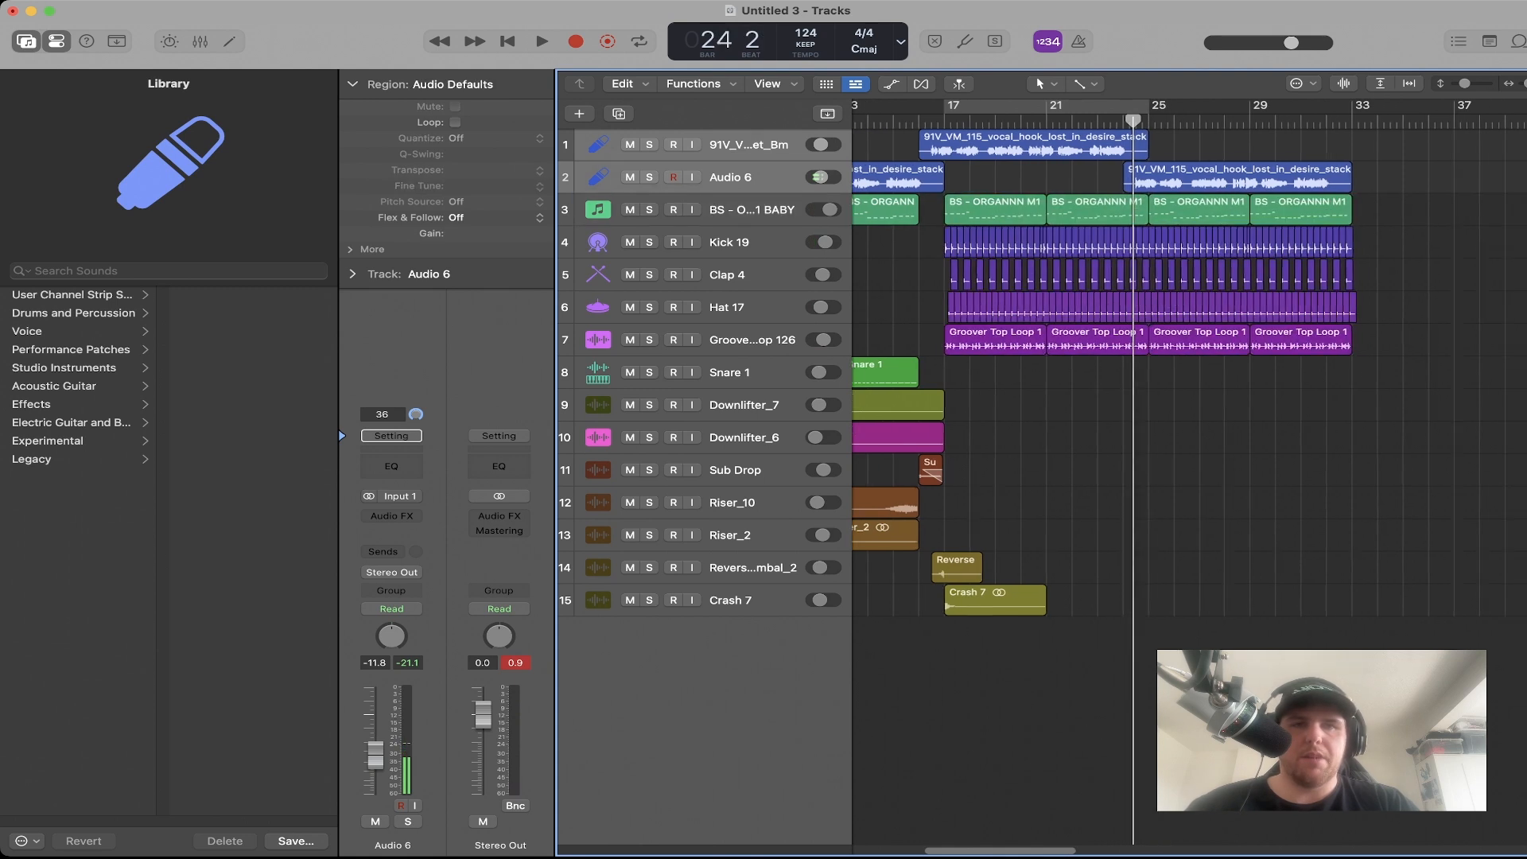
# Place Sh Hat Loop 122 on a new track at bar 25, fit its end to bar 29 and copy it to bar 29.
pyautogui.hscroll(1, 1264, 413)
pyautogui.press('.')
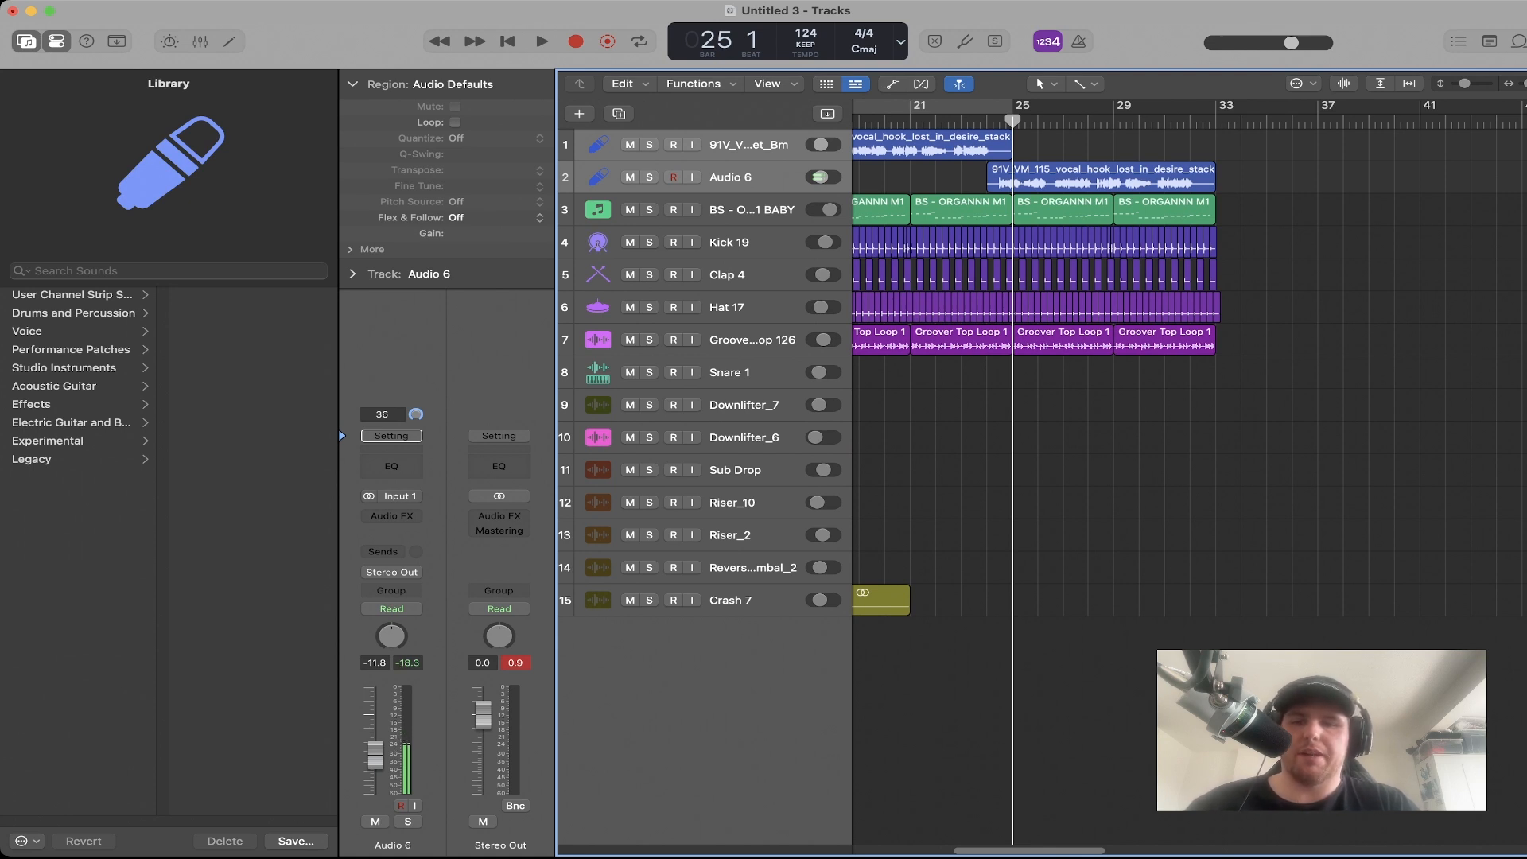
pyautogui.press('super+Tab')
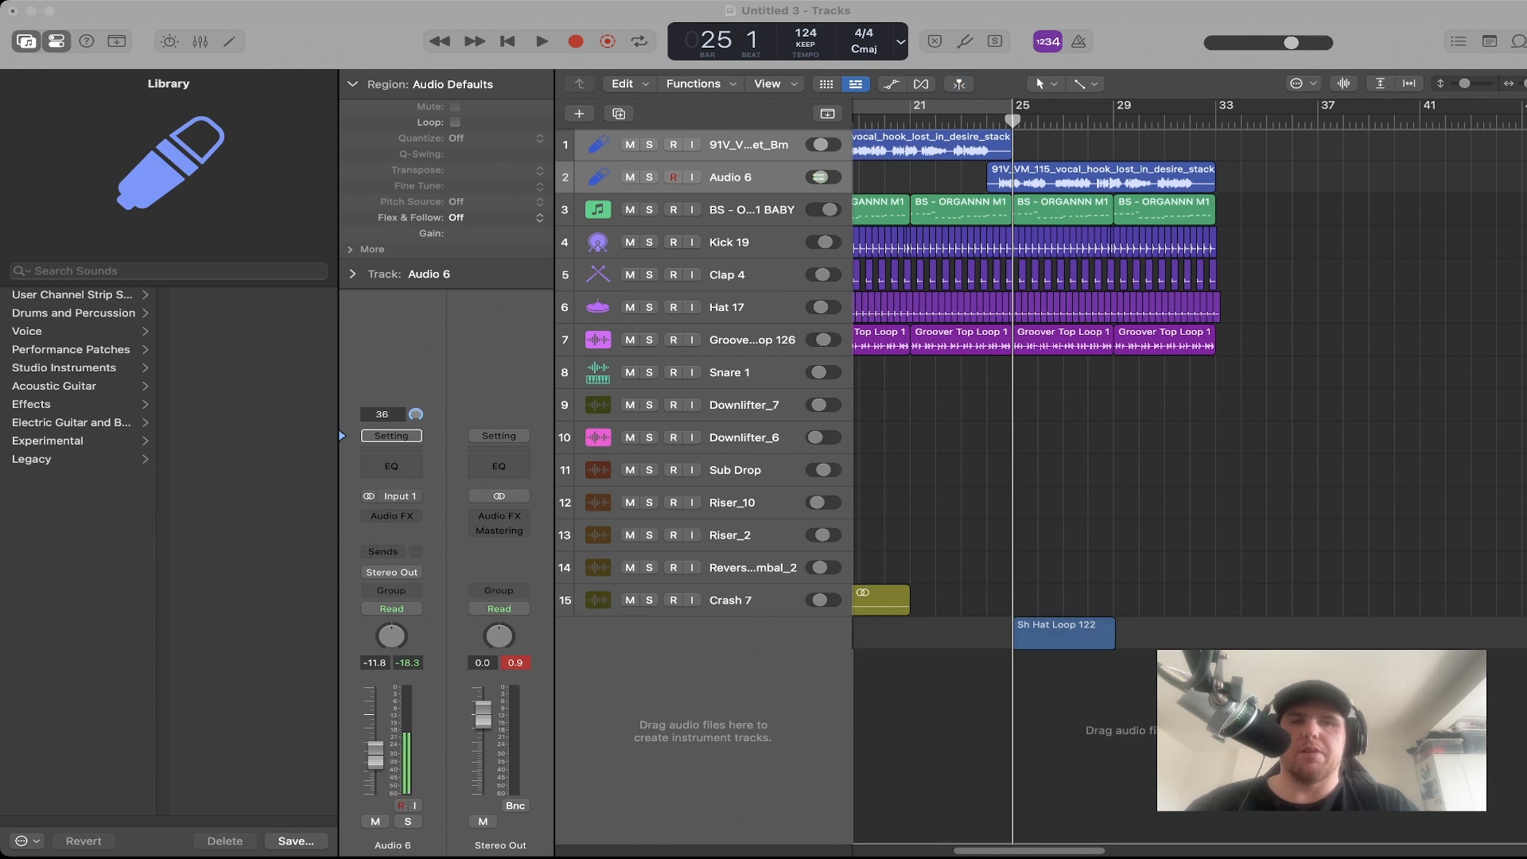
pyautogui.moveTo(1058, 633); pyautogui.dragTo(1058, 632)
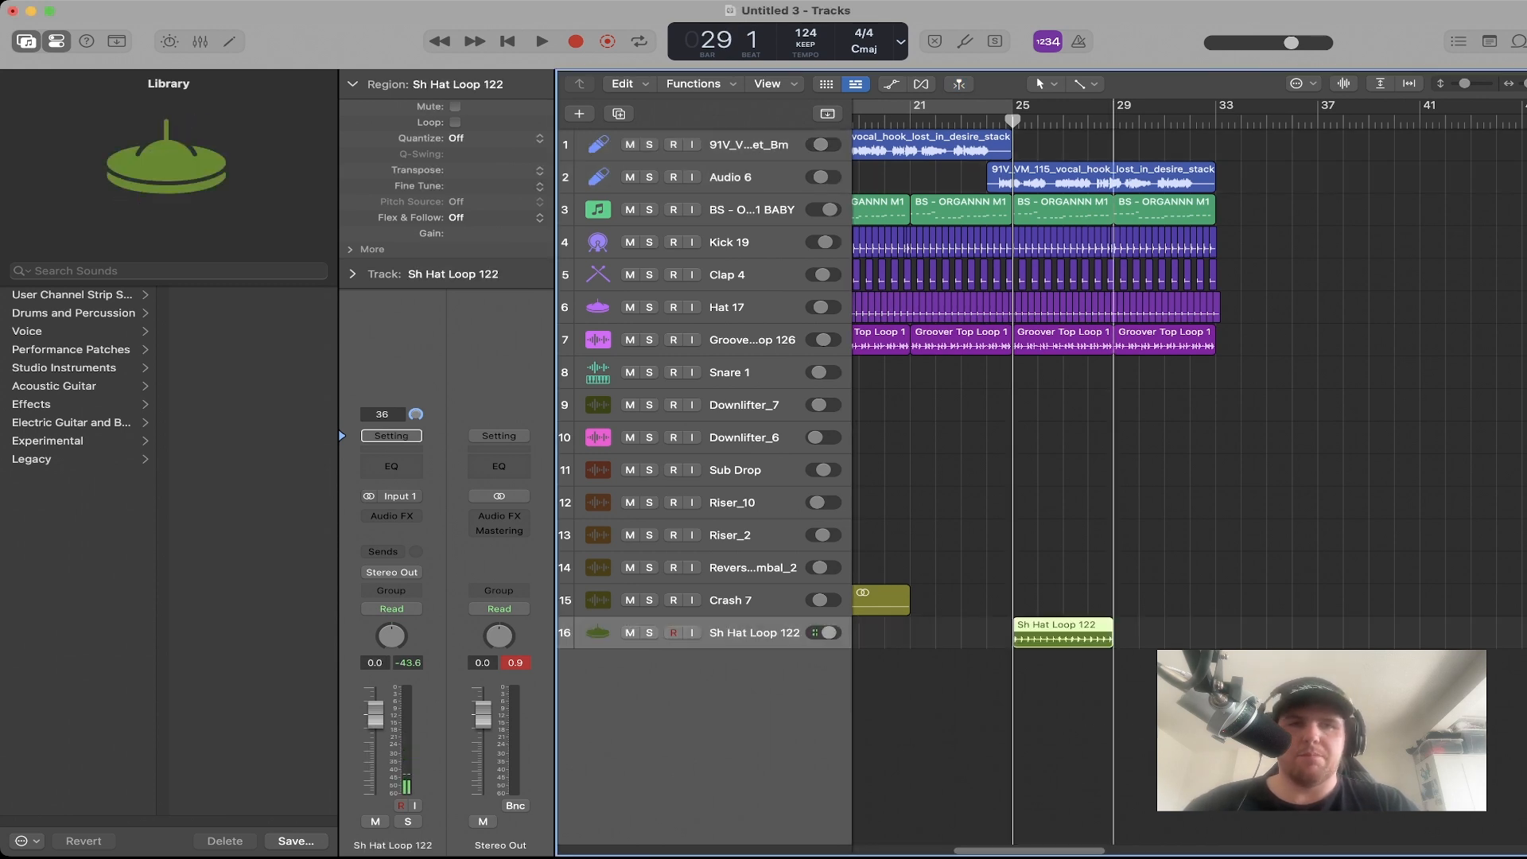
pyautogui.press('space')
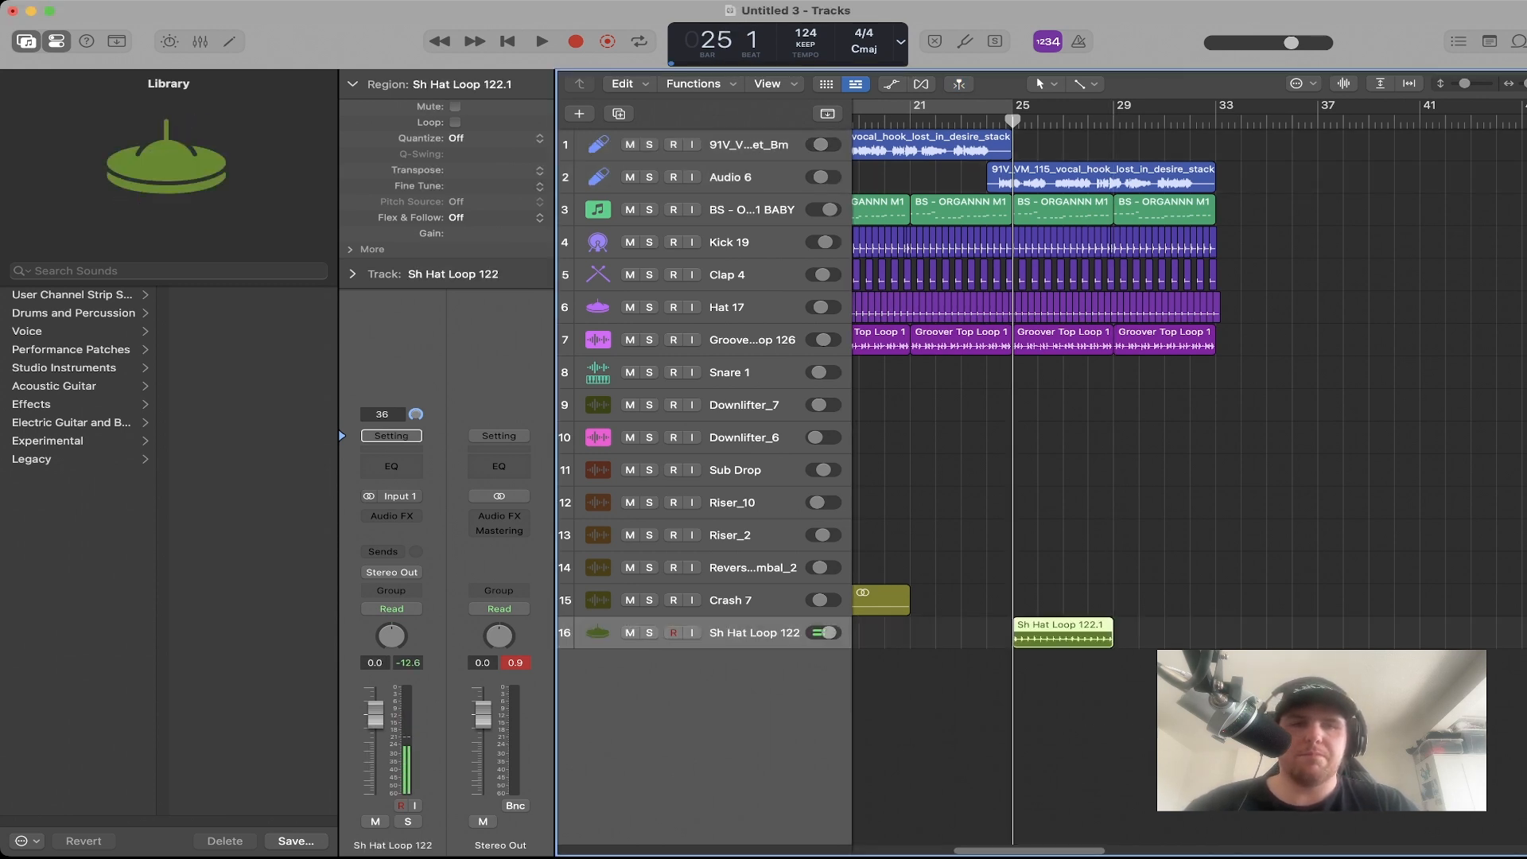
pyautogui.moveTo(1060, 633); pyautogui.dragTo(1161, 634)
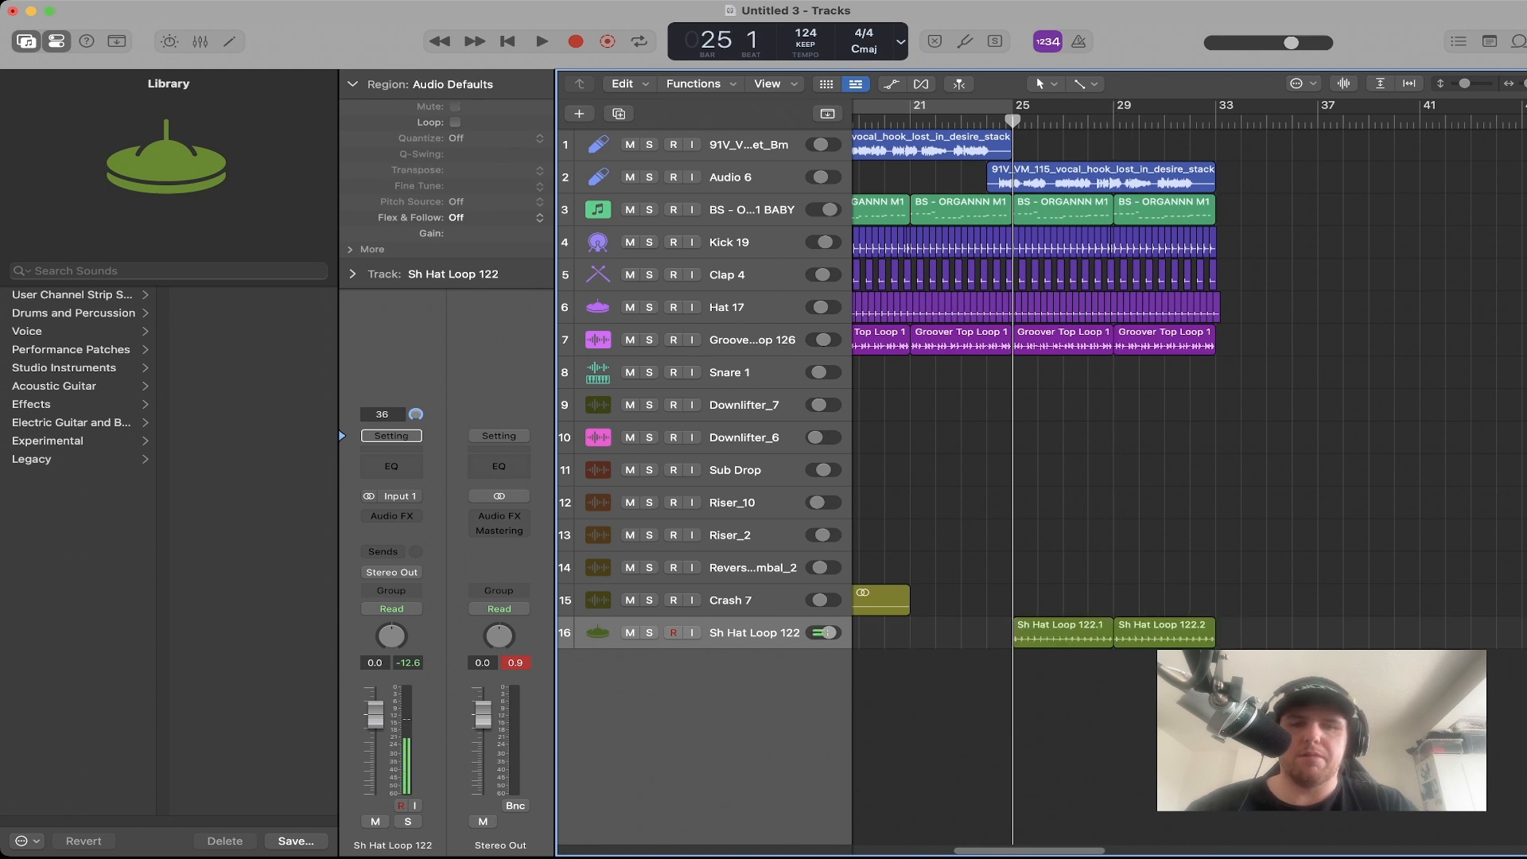
# Place Basic Shaker 127 on a new track at bar 25 and fit the end of the loop to bar 29.
pyautogui.press('super+Tab')
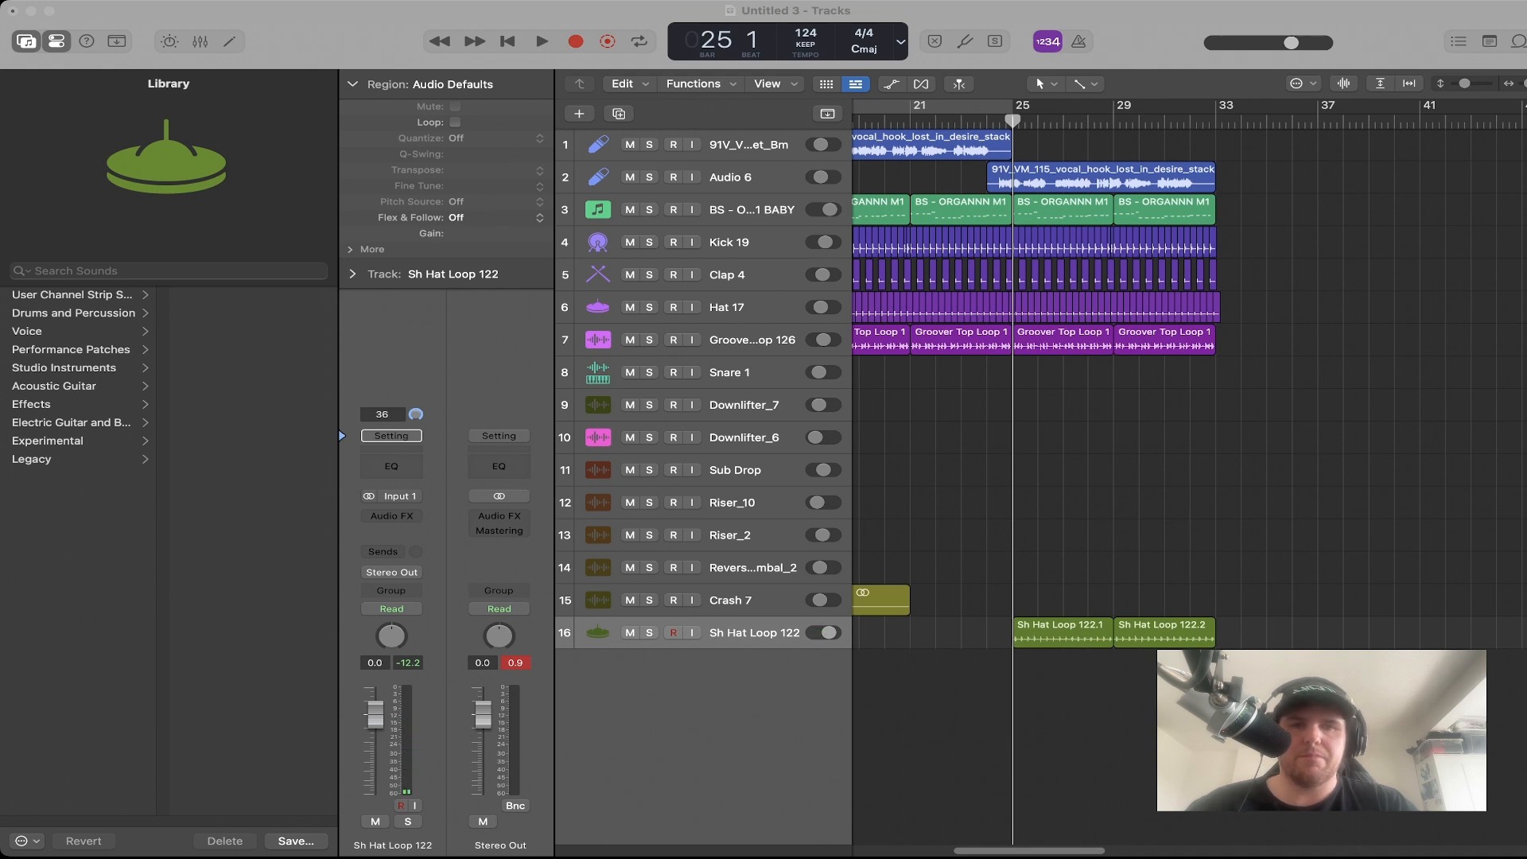
pyautogui.moveTo(1137, 672); pyautogui.dragTo(1016, 667)
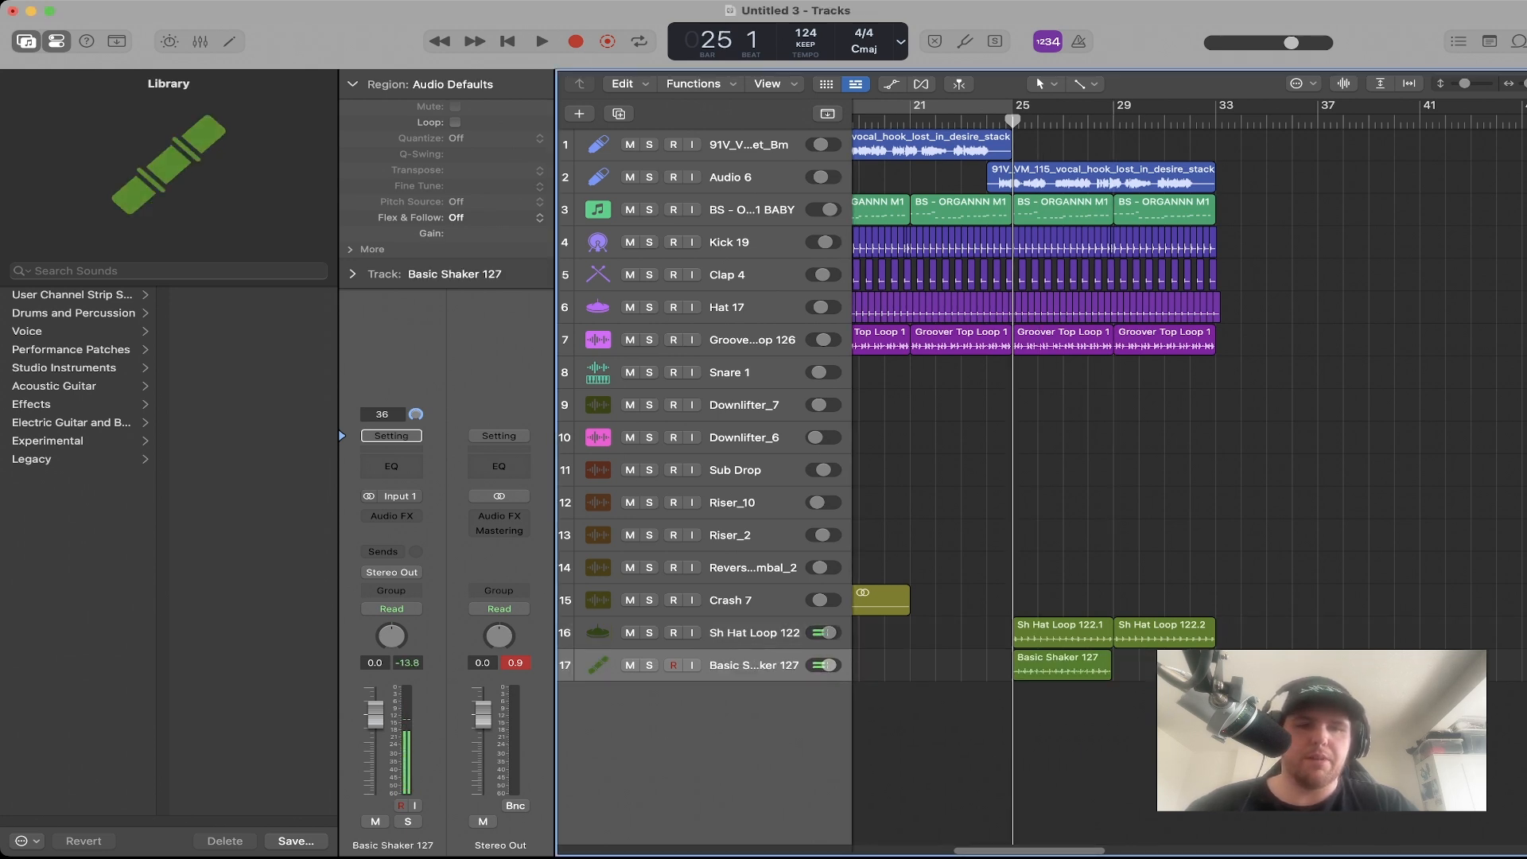
pyautogui.press('super+Right')
pyautogui.press('super+Right')
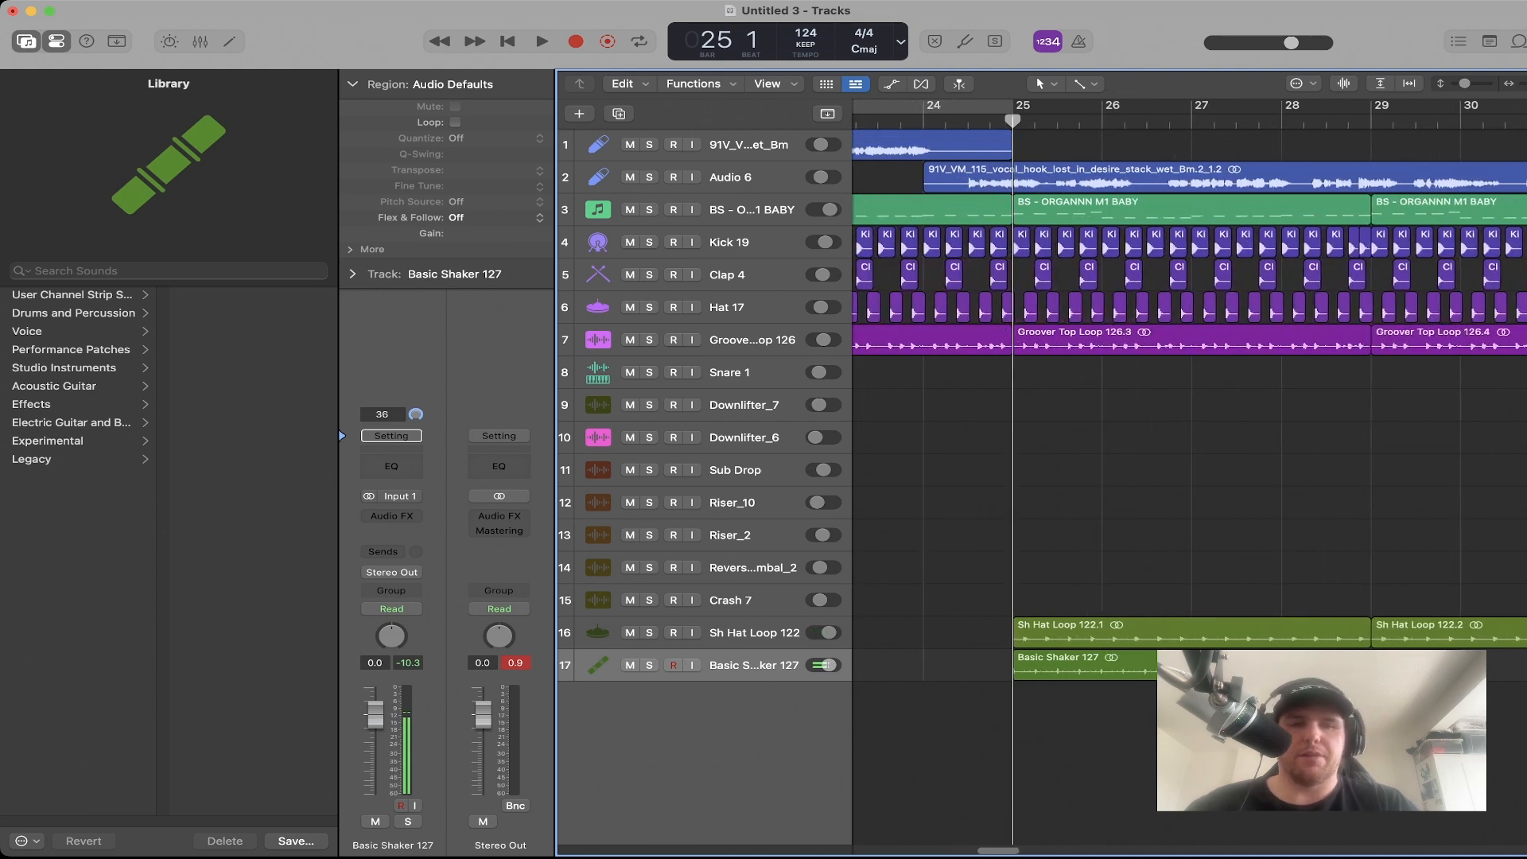
pyautogui.click(1170, 666)
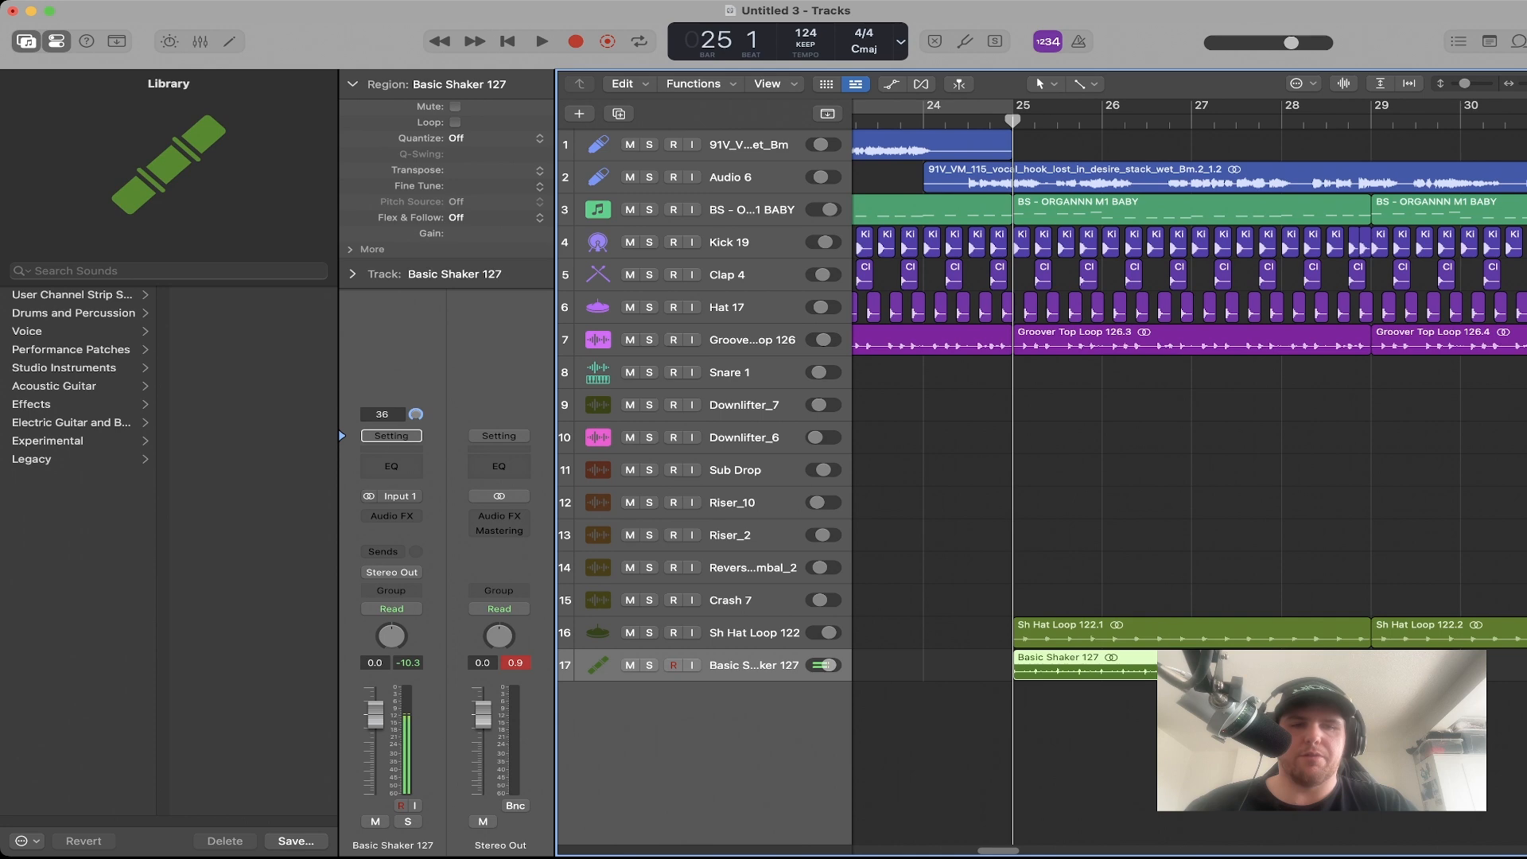
pyautogui.moveTo(1371, 673); pyautogui.dragTo(1371, 673)
pyautogui.press('super+Left')
pyautogui.press('super+Left')
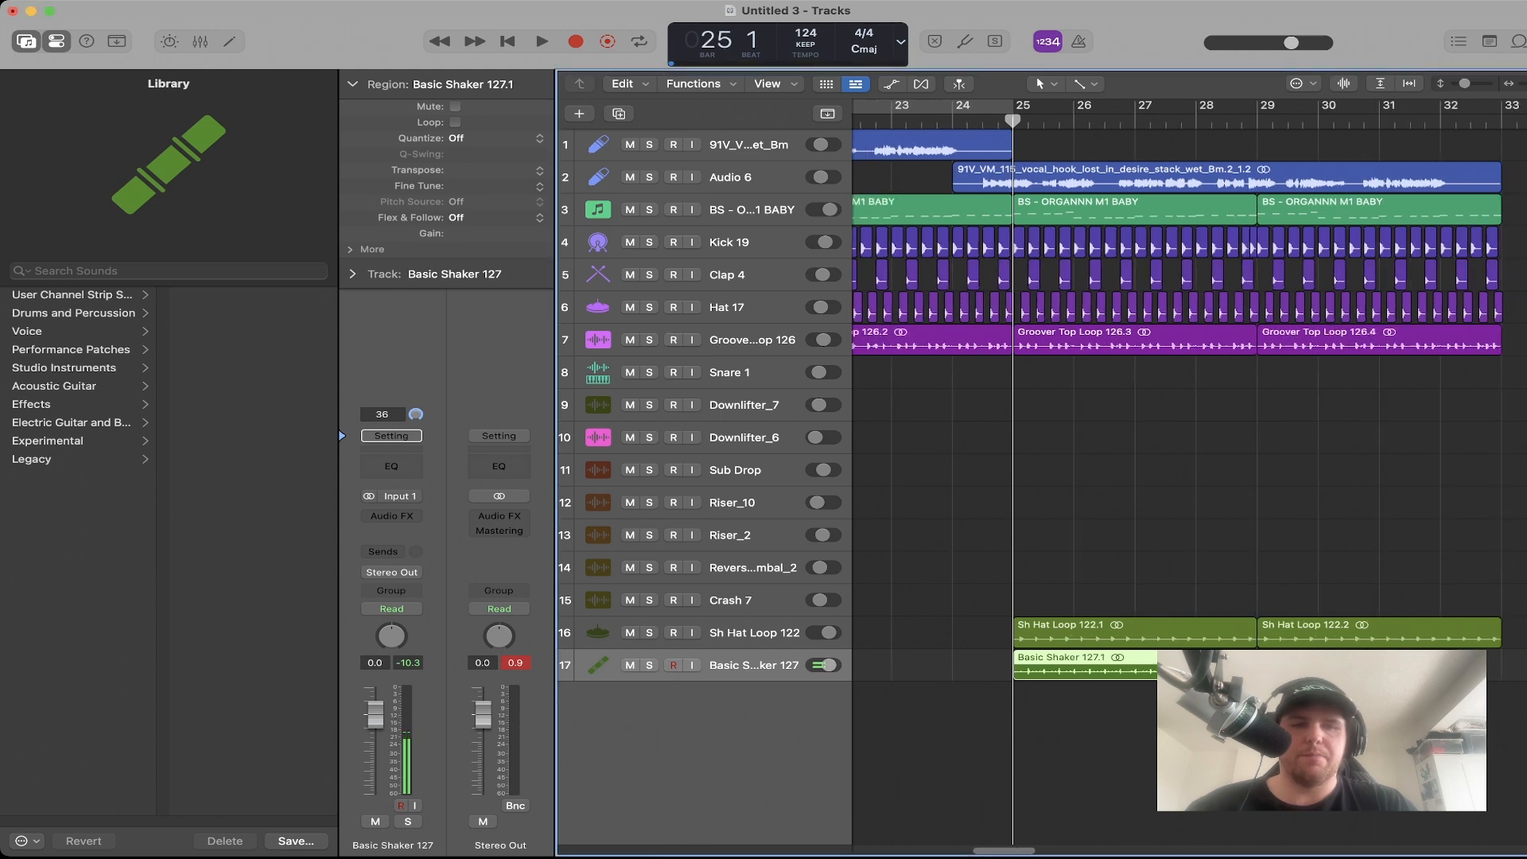
# Copy the Basic Shaker 127 region to bar 29 and lower its track volume to -15.0 dB while playing through the drop.
pyautogui.moveTo(1177, 668); pyautogui.dragTo(1361, 668)
pyautogui.moveTo(375, 714); pyautogui.dragTo(375, 767)
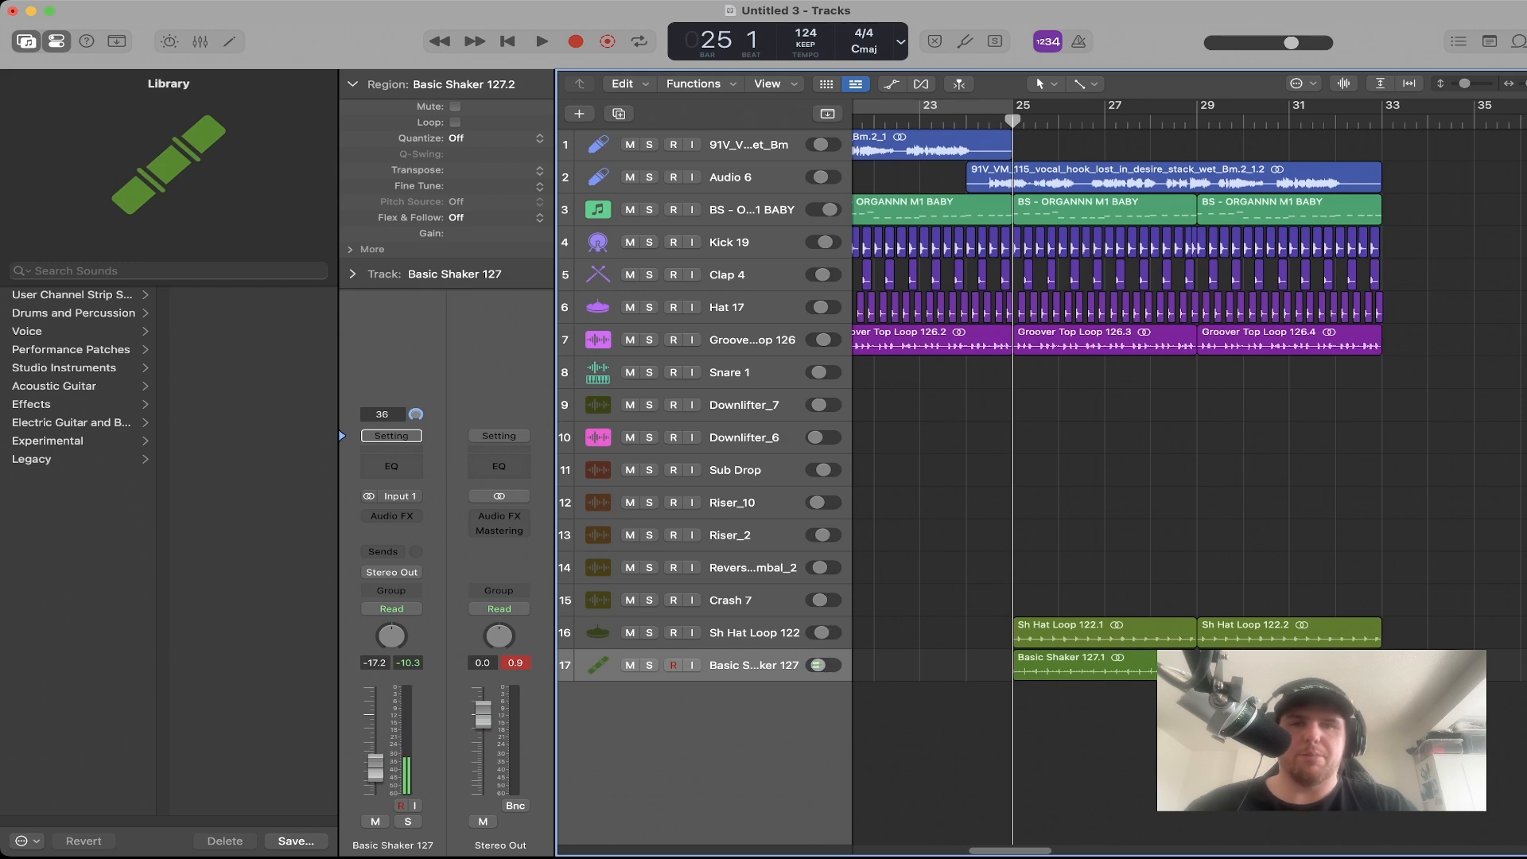
pyautogui.press('super+Left')
pyautogui.press('super+Left')
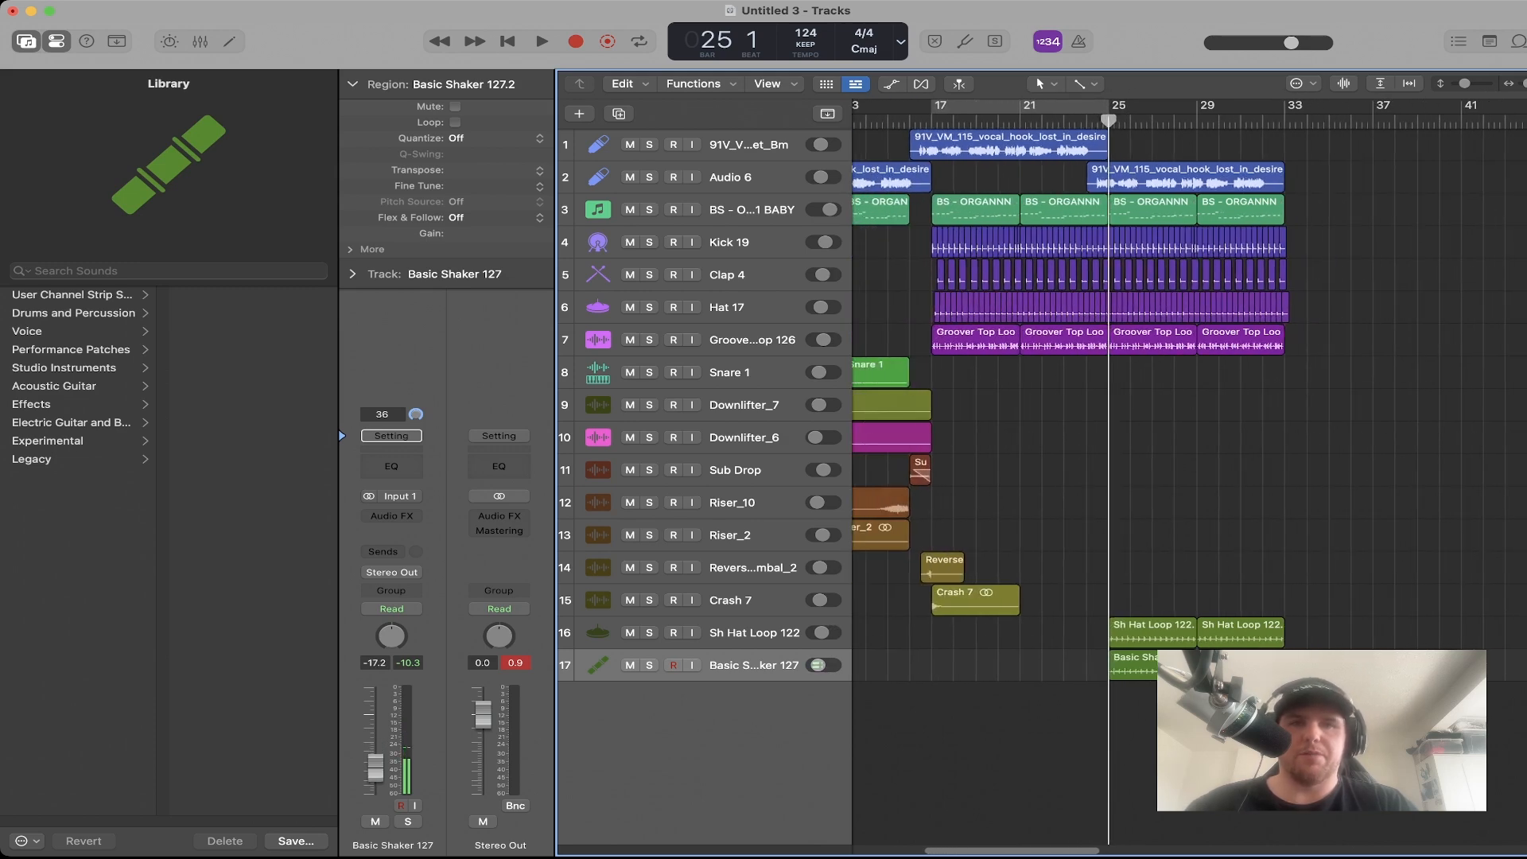
pyautogui.press('space')
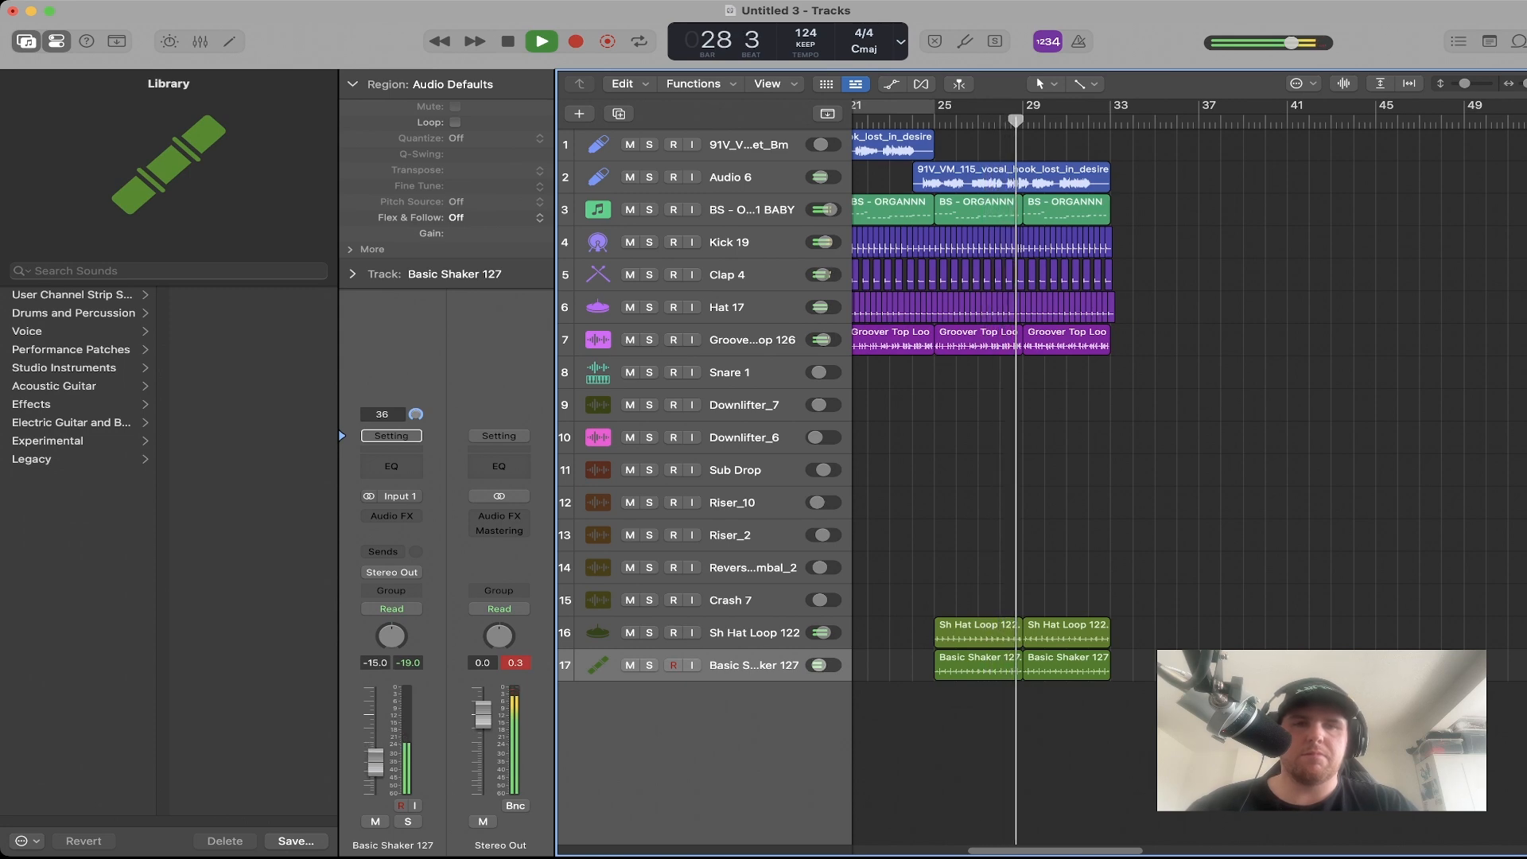
pyautogui.hscroll(-7, 1185, 478)
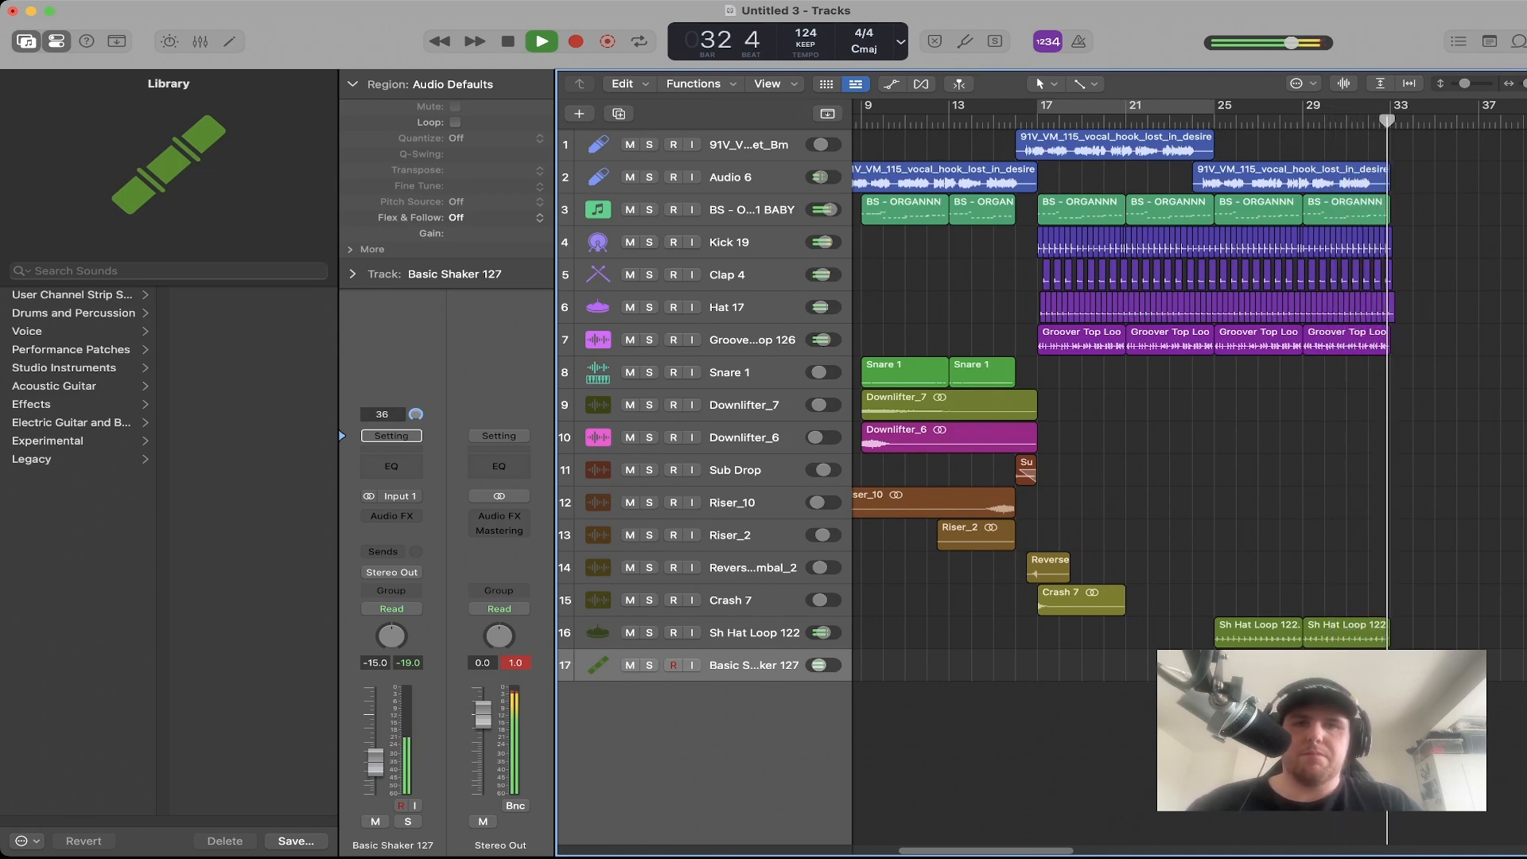
pyautogui.press('space')
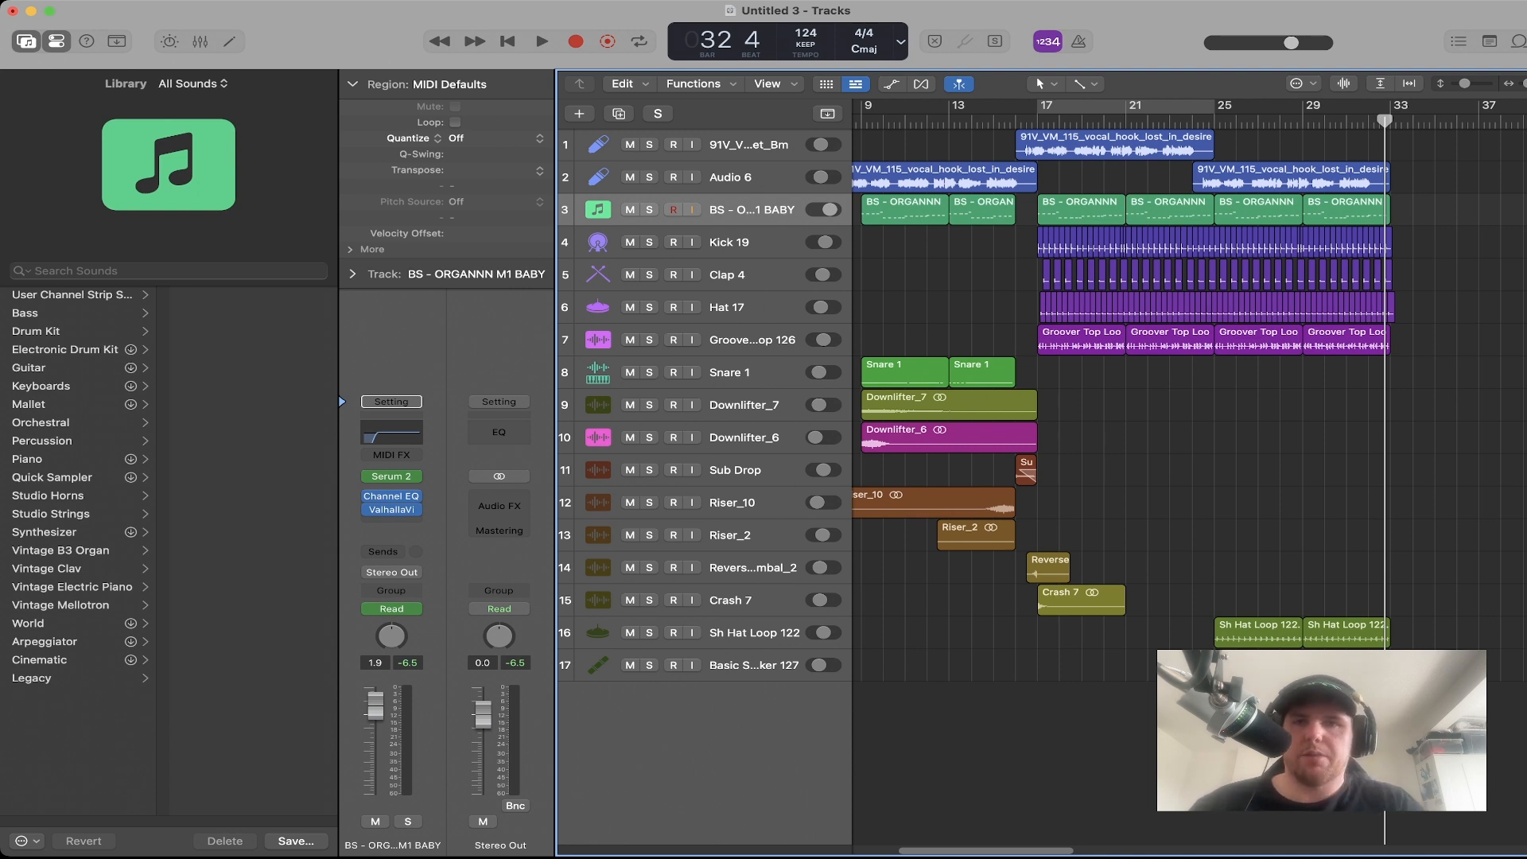
# Duplicate the organ track and load the Serum 2 user preset BS - Basic Sub from Groove Collective - House Selections Vol 1.
pyautogui.press('super+d')
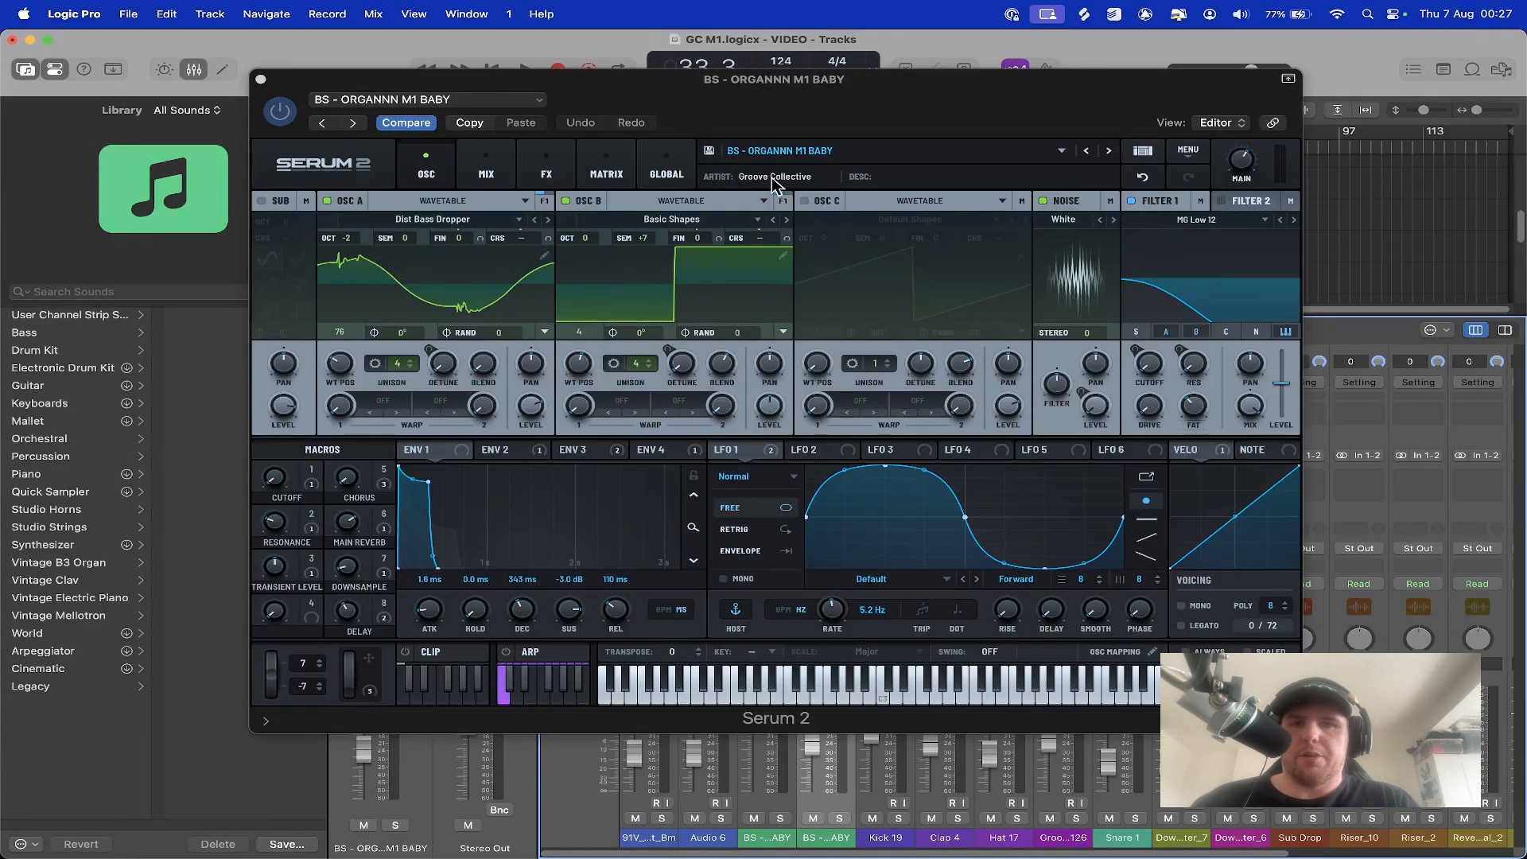
pyautogui.click(1004, 156)
pyautogui.moveTo(972, 208)
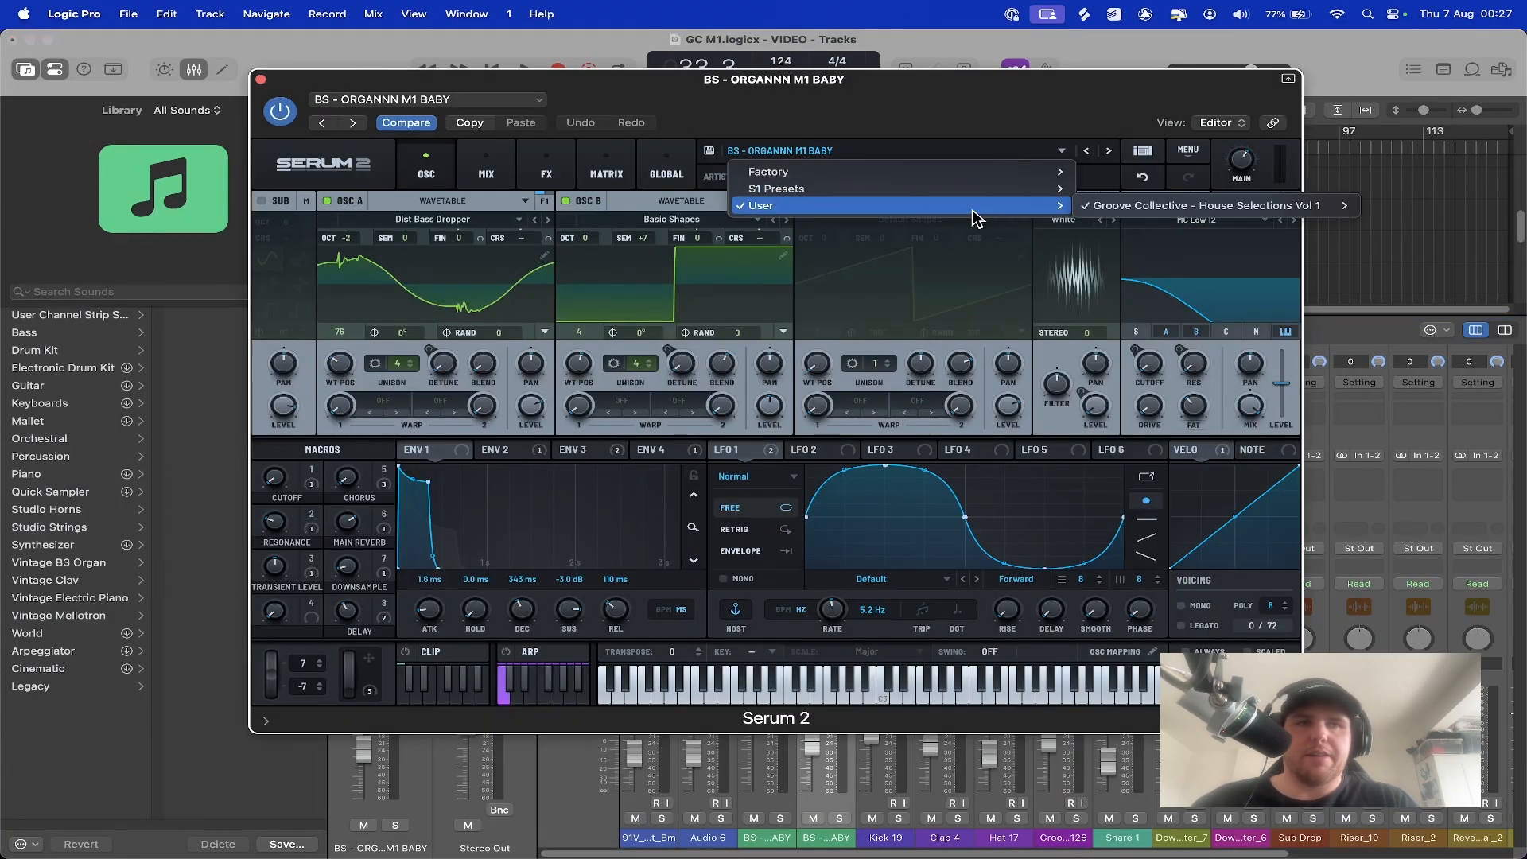
pyautogui.moveTo(1160, 213)
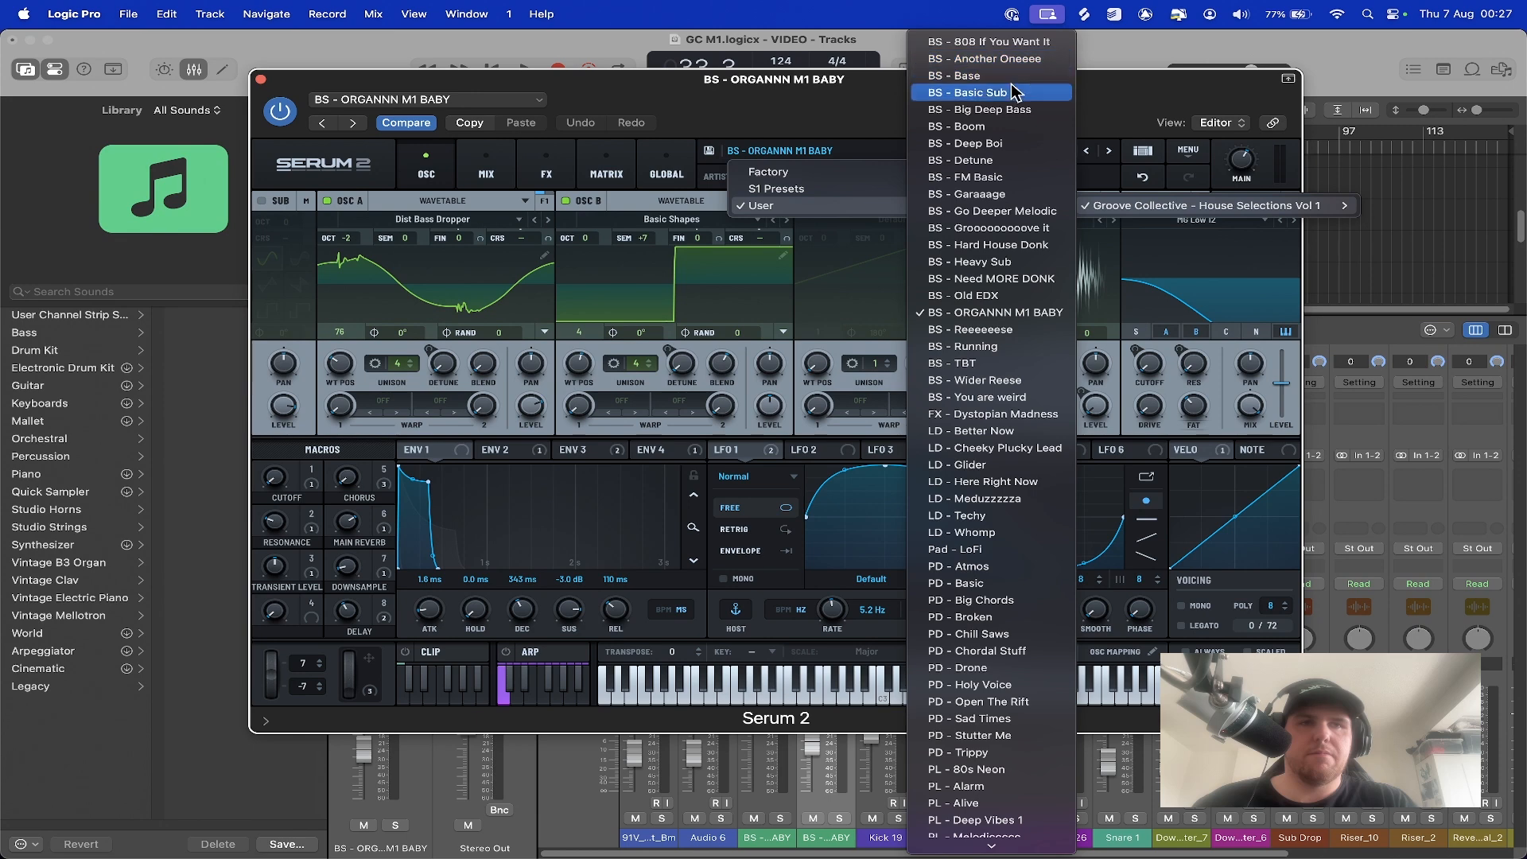
pyautogui.click(980, 92)
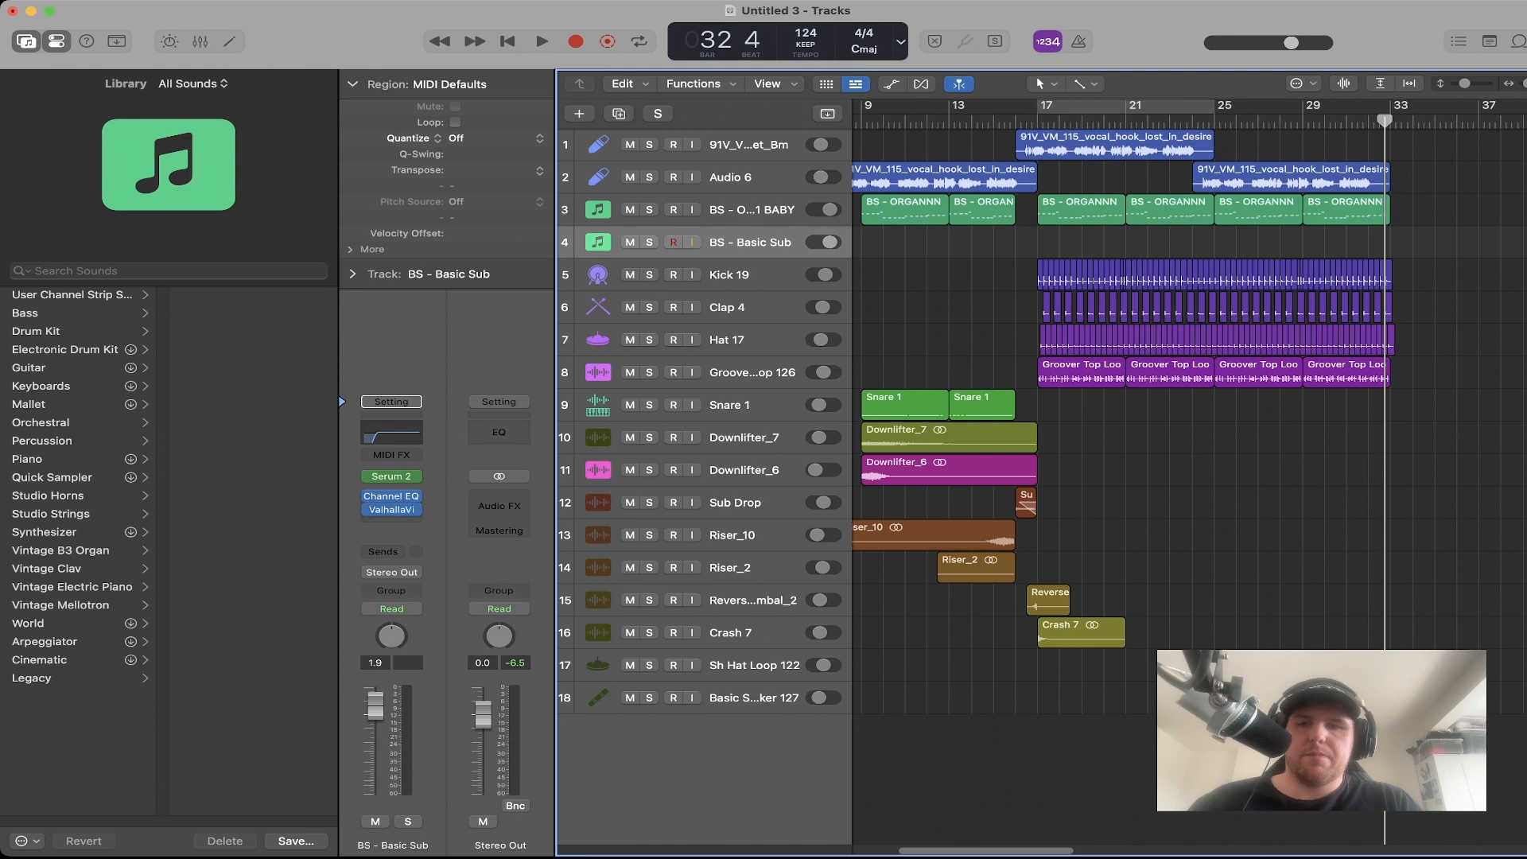
# Remove the Valhalla reverb from the Basic Sub track and change its Channel EQ from a low cut to a high cut.
pyautogui.click(414, 509)
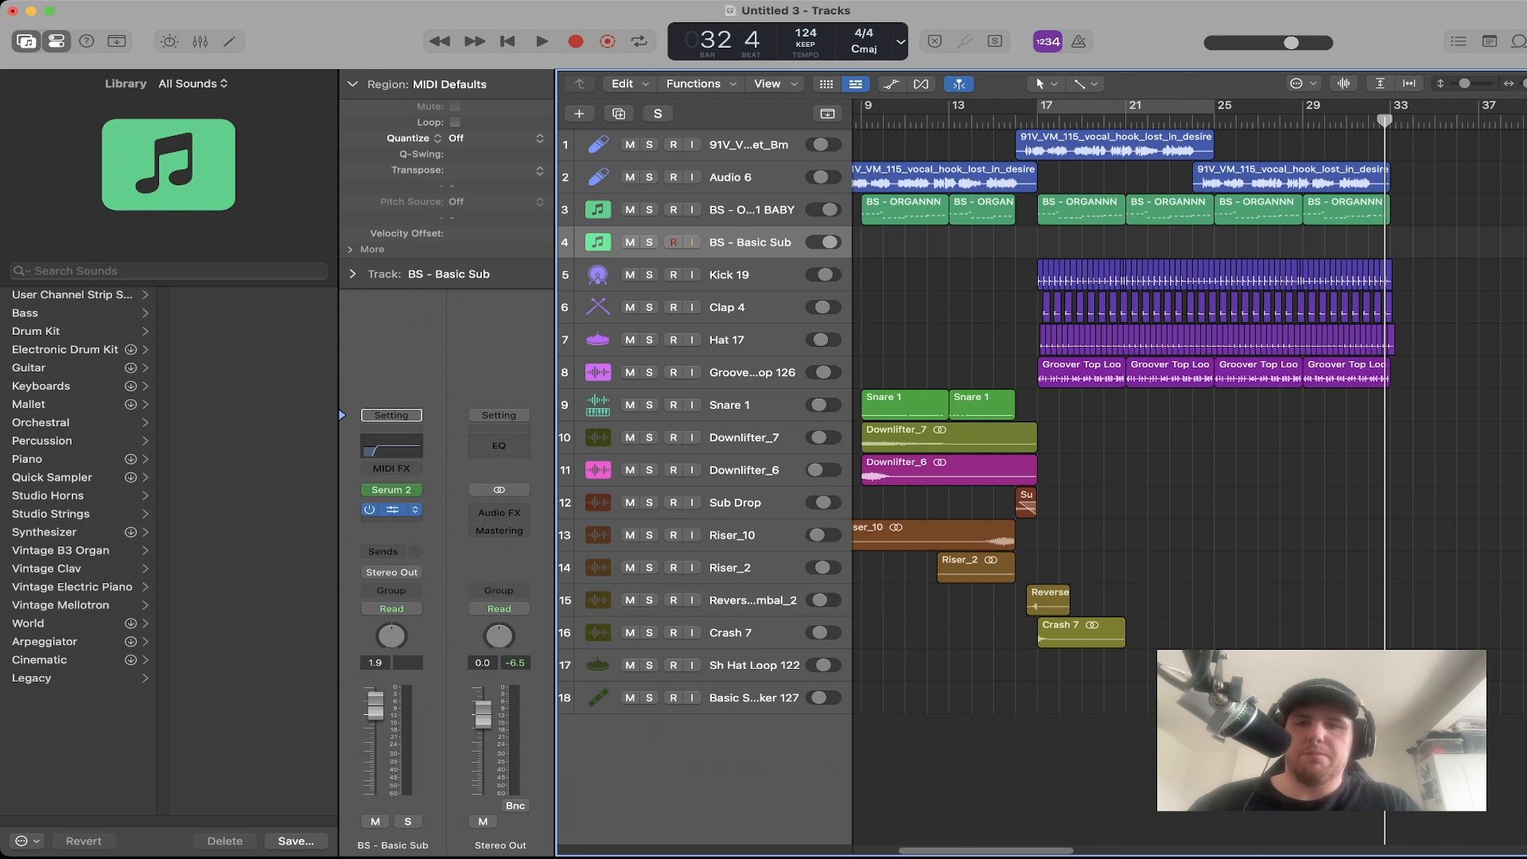
pyautogui.click(415, 510)
pyautogui.press('super+z')
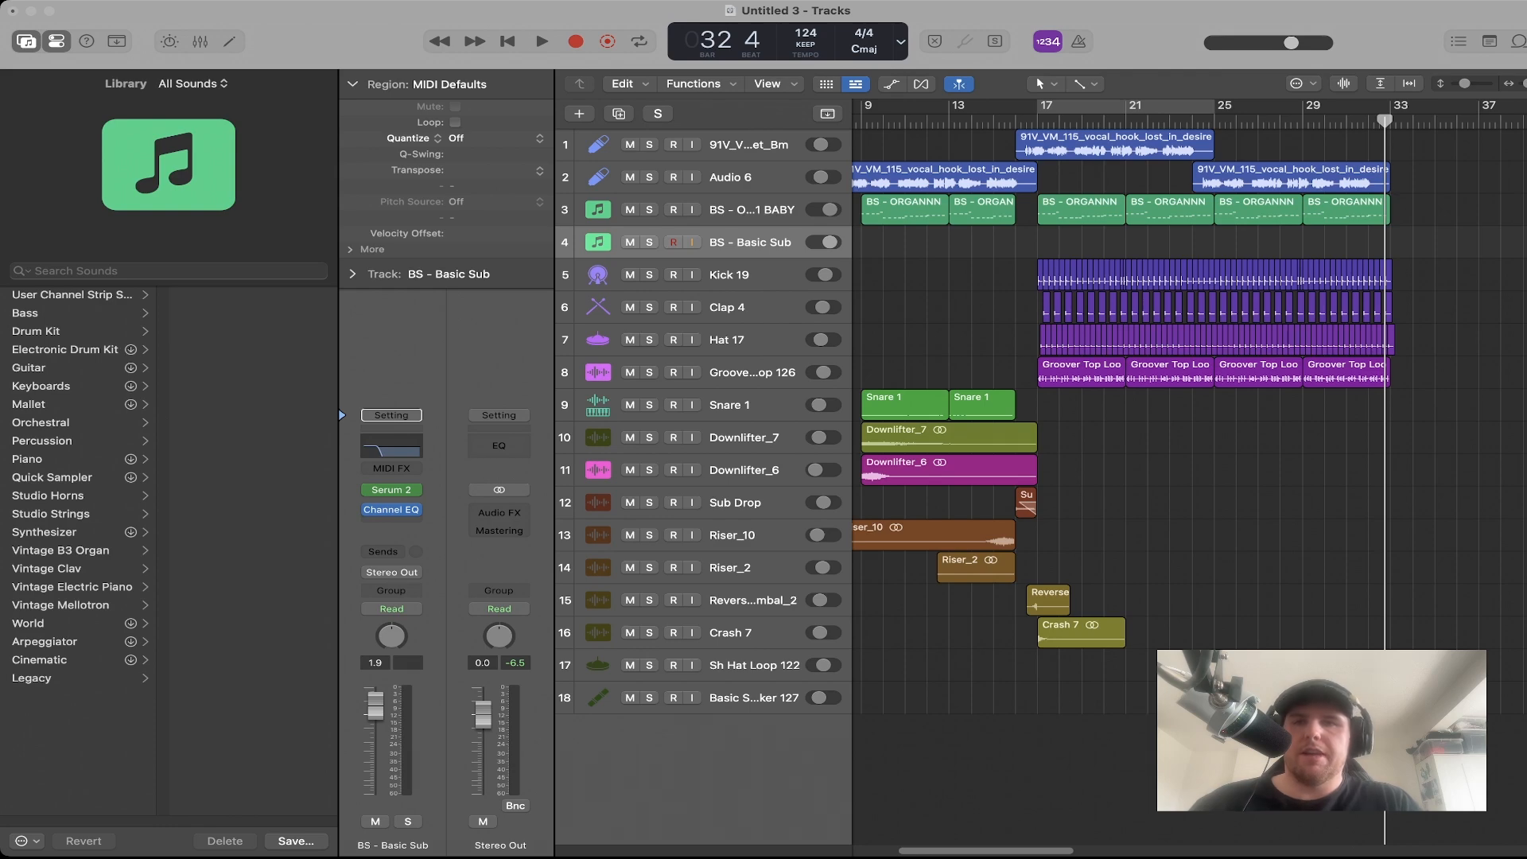
pyautogui.press('super+w')
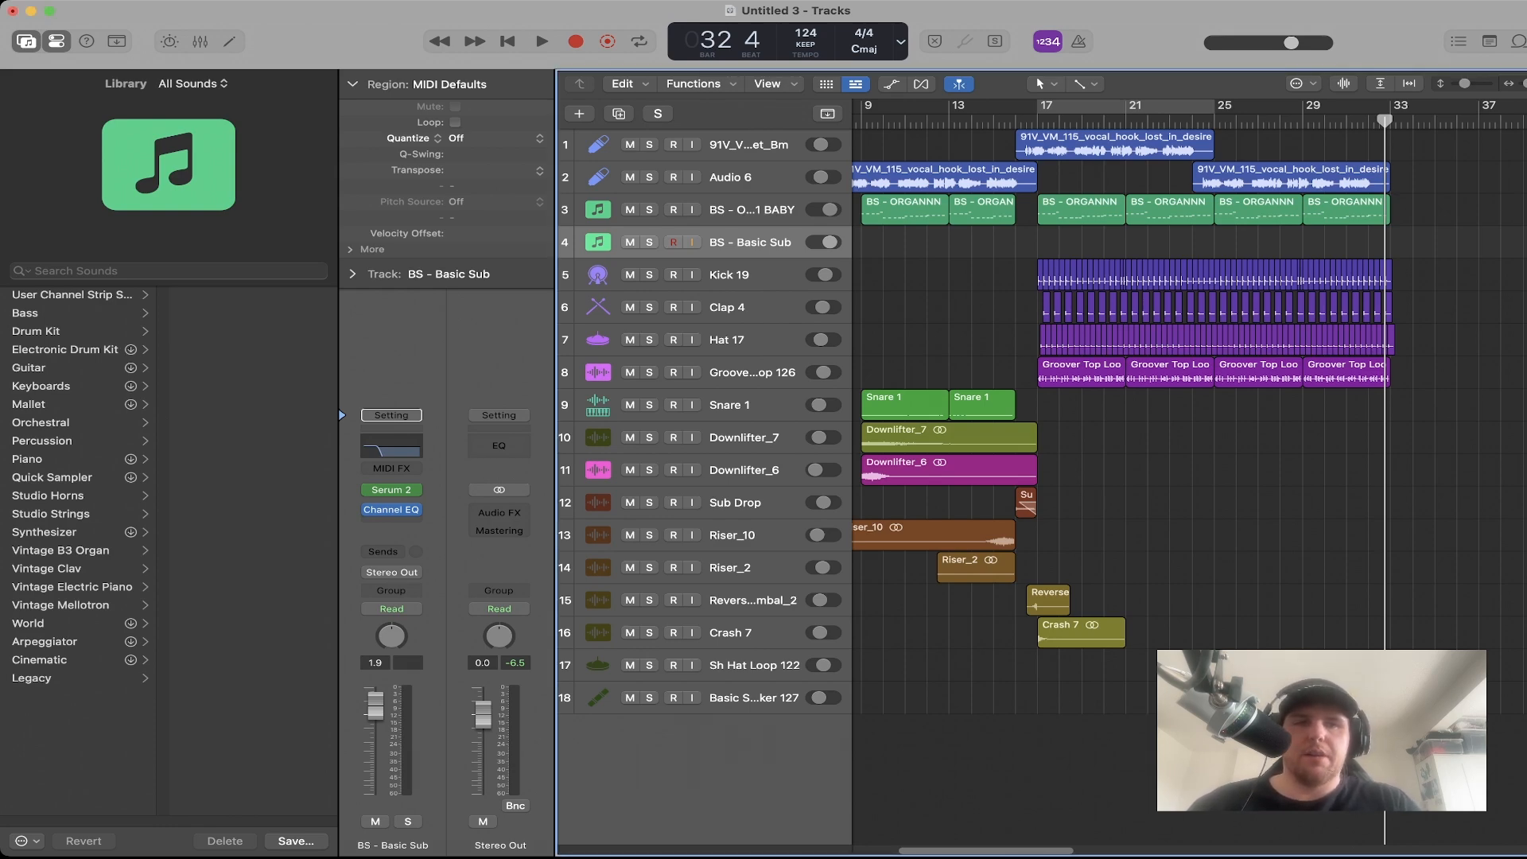
# Copy the four organ regions from bars 17–33 onto the Basic Sub track and solo it for cycled playback from bar 17.
pyautogui.moveTo(1462, 216); pyautogui.dragTo(1093, 244)
pyautogui.press('s')
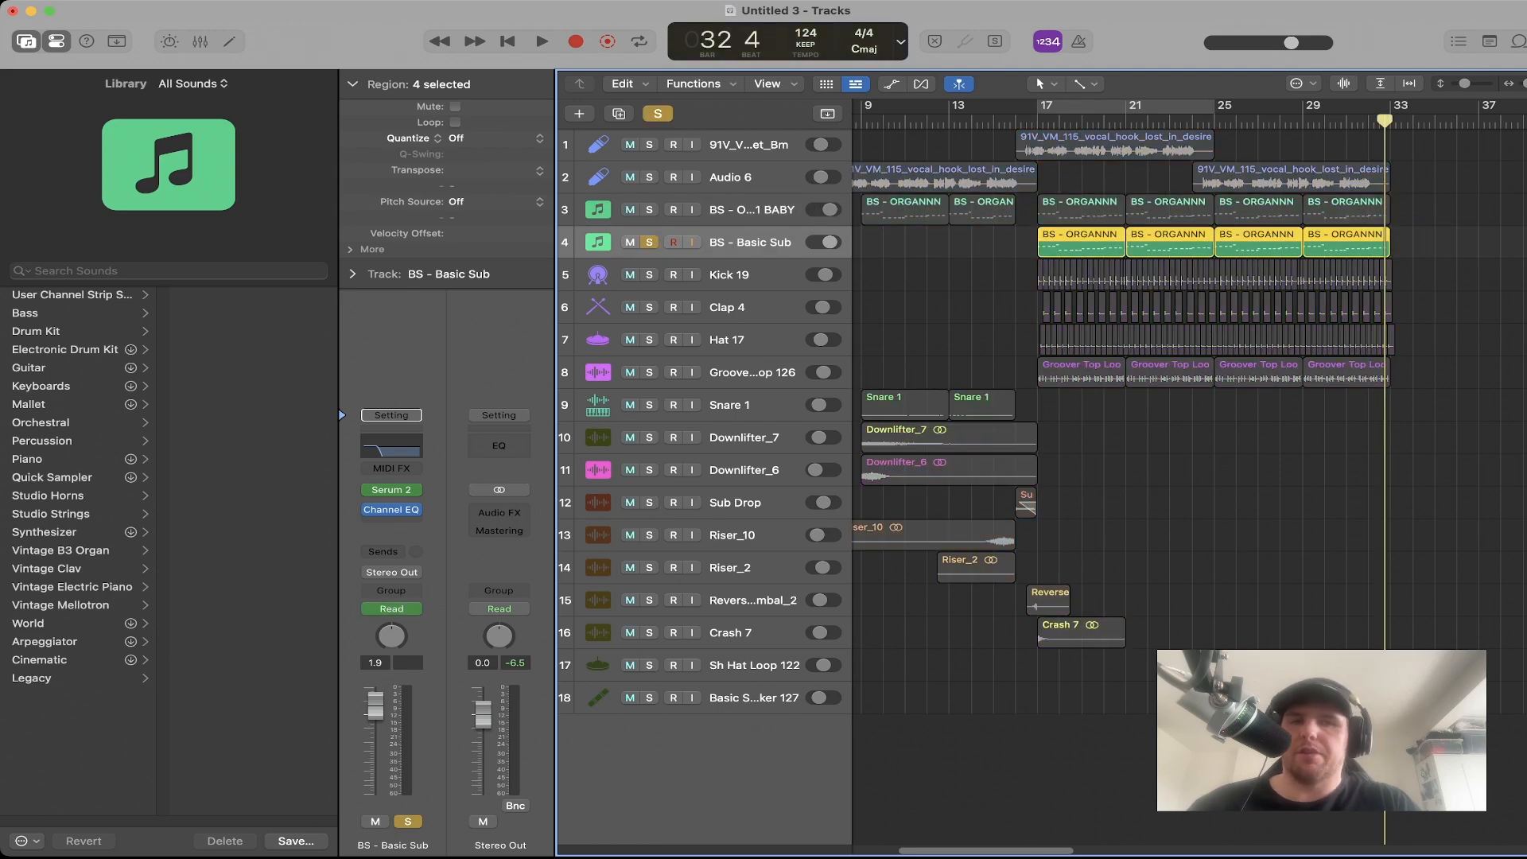
pyautogui.press('c')
pyautogui.press('space')
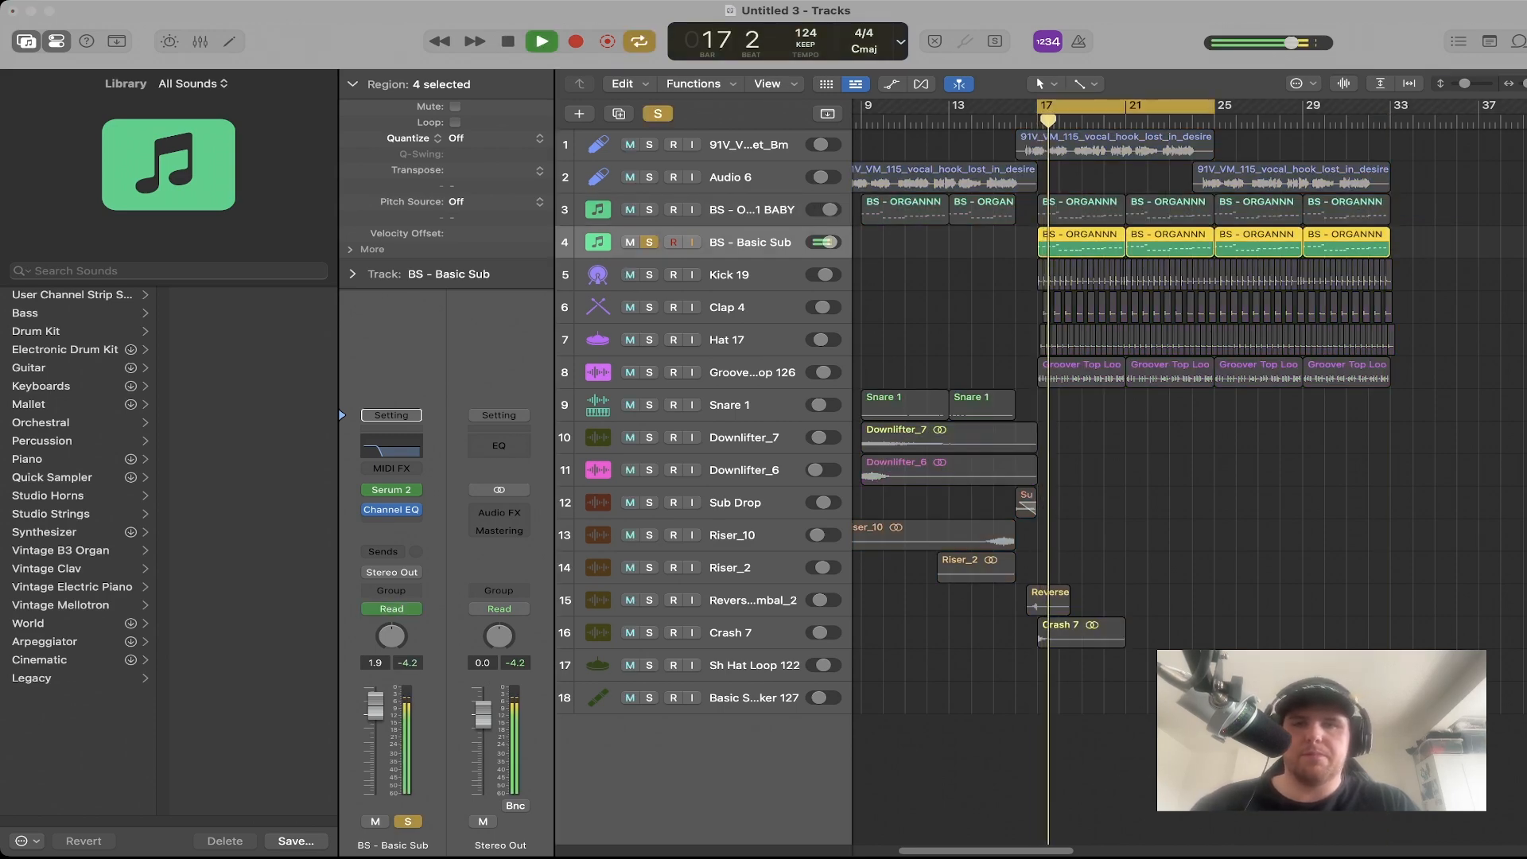
# Transpose the four Basic Sub regions by -12 semitones and set the track volume to -8.6 dB.
pyautogui.hotkey('alt', 'shift', 'Down')
pyautogui.press('space')
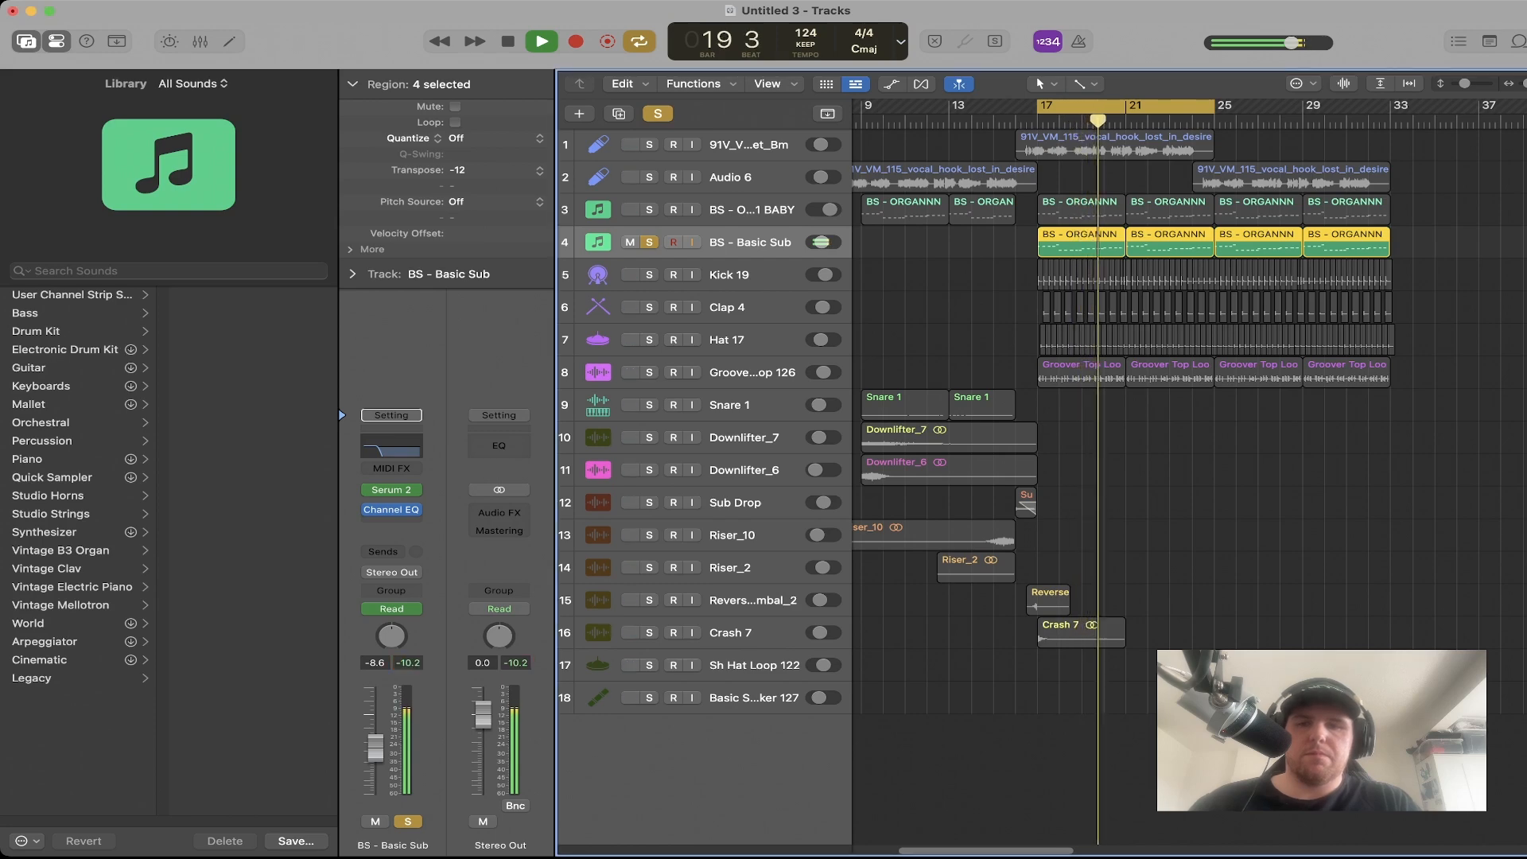
pyautogui.press('space')
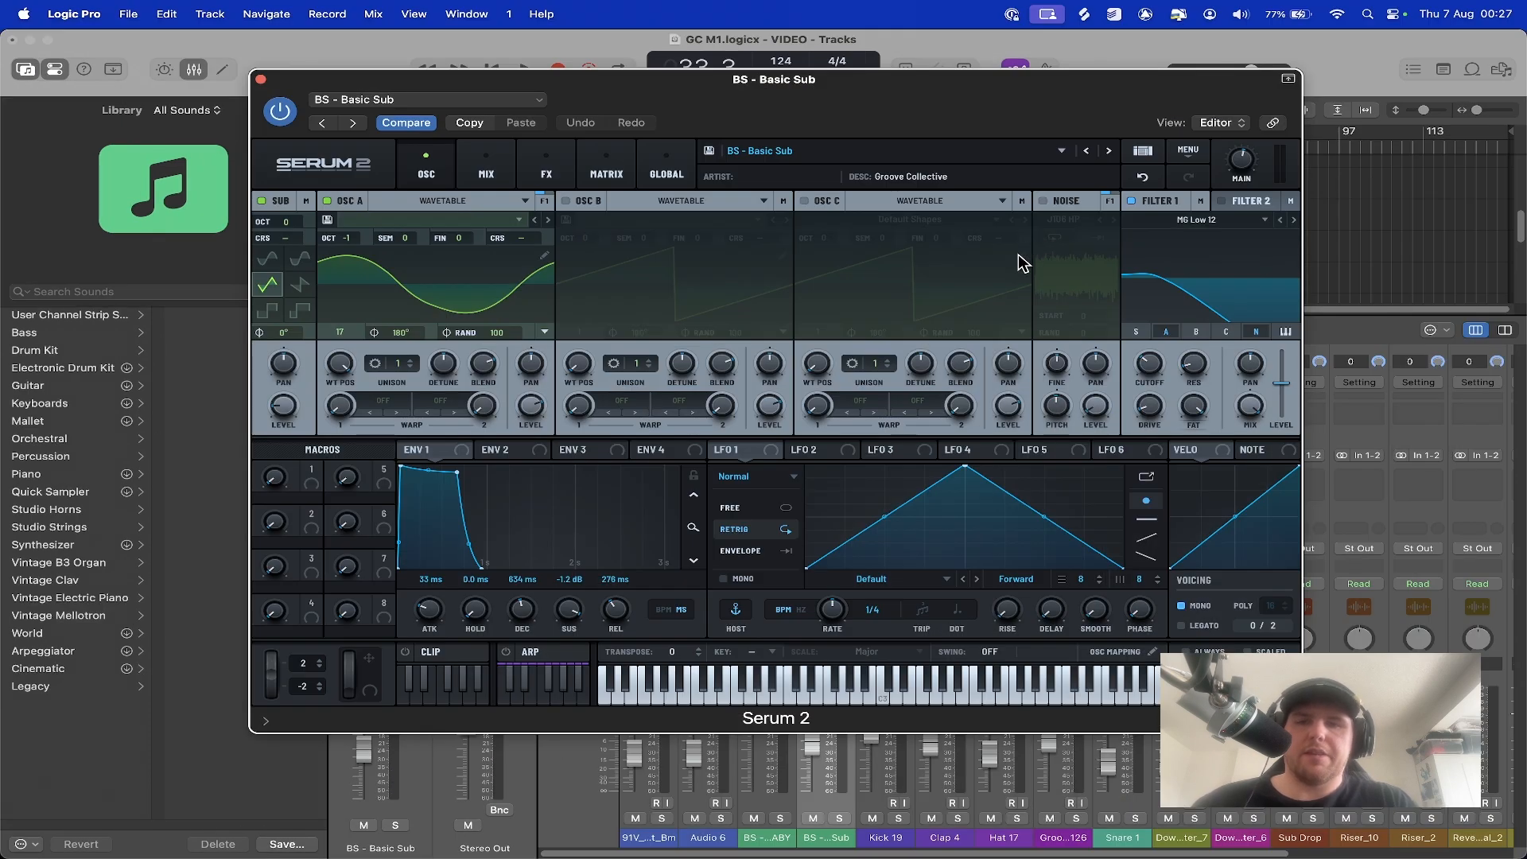
# Slightly reduce the Env 1 decay of the Basic Sub patch and balance it against the organ, setting the sub's volume to -6.4 dB.
pyautogui.moveTo(525, 611); pyautogui.dragTo(521, 621)
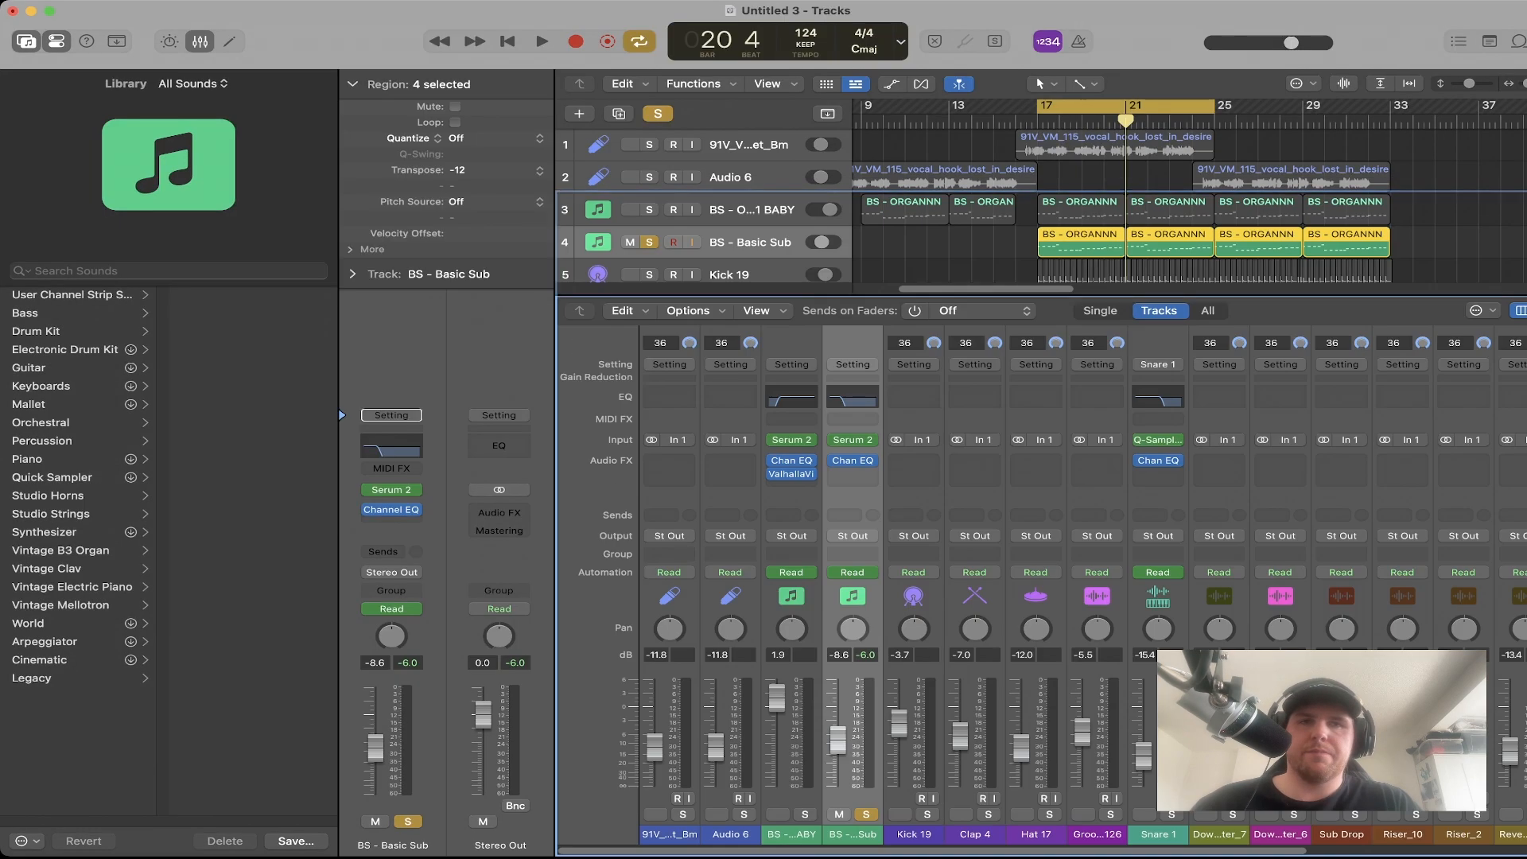
pyautogui.press('x')
pyautogui.click(649, 210)
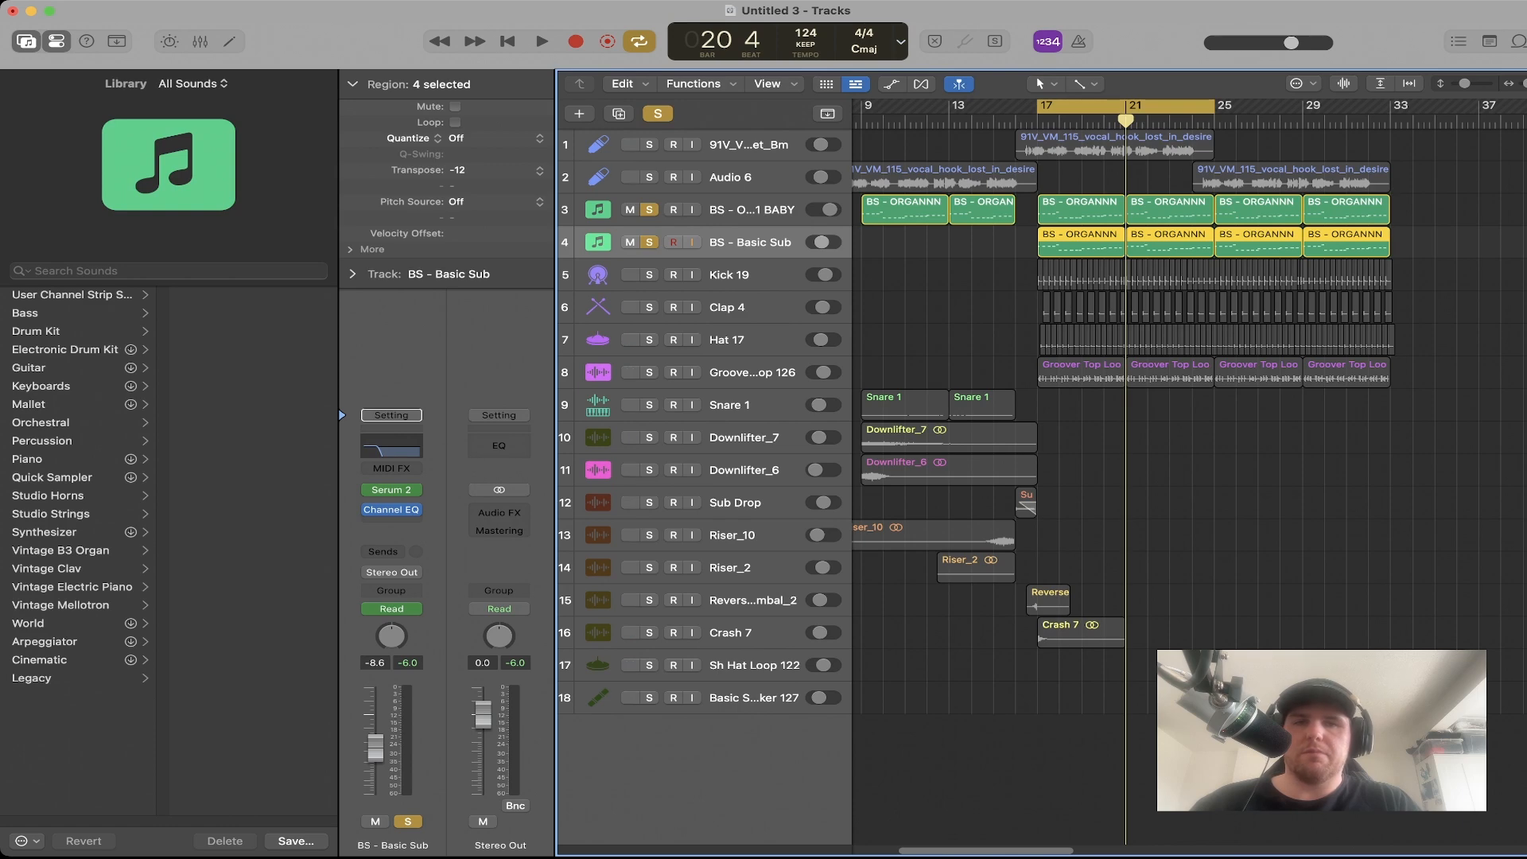
pyautogui.press('space')
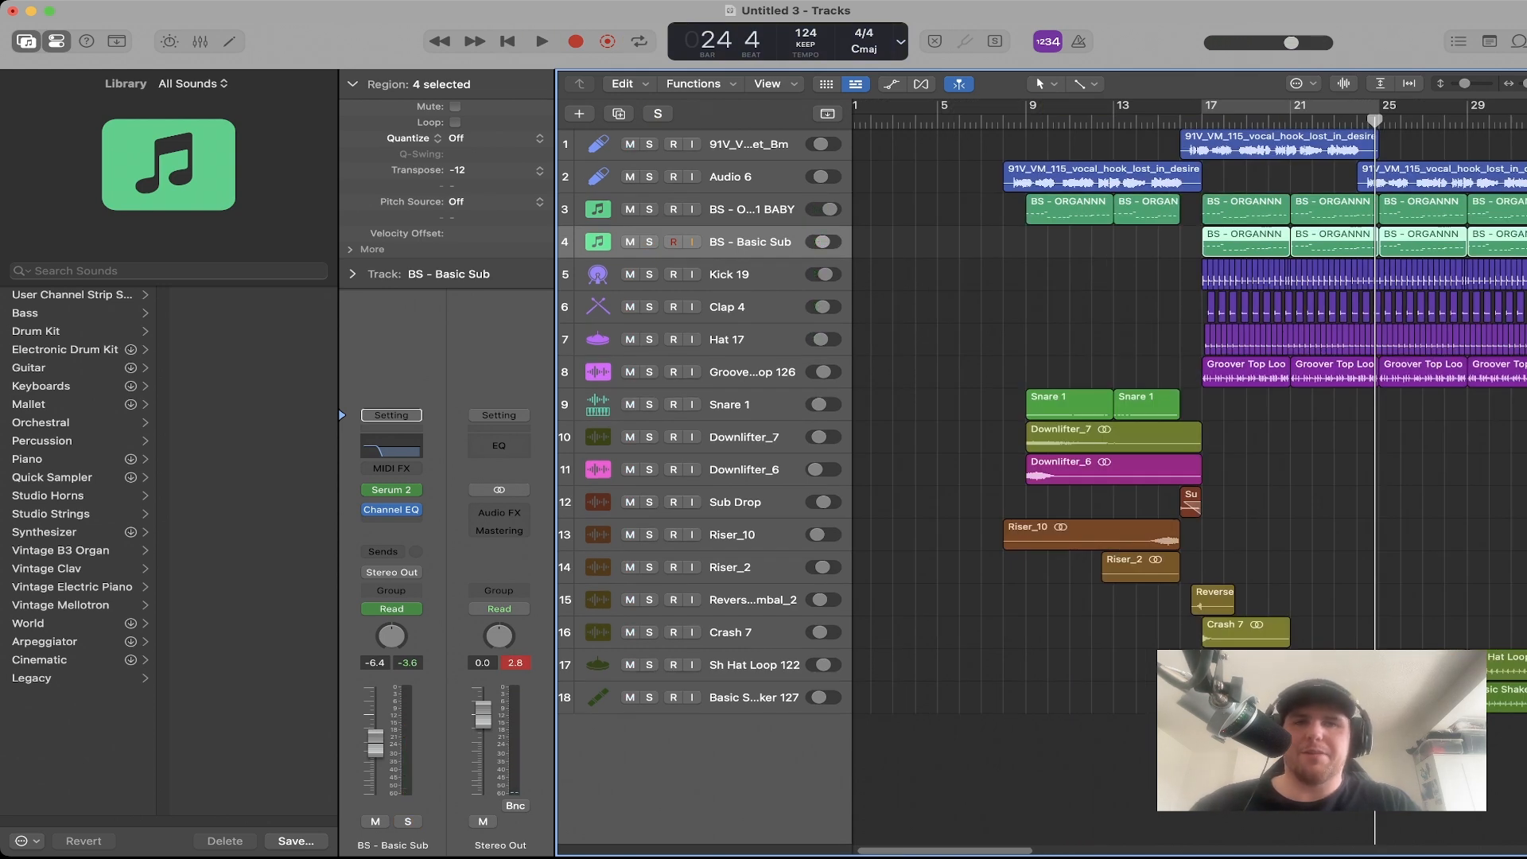
# Play the arrangement through the drop to bar 33 to check the sub bass with the full mix.
pyautogui.press('space')
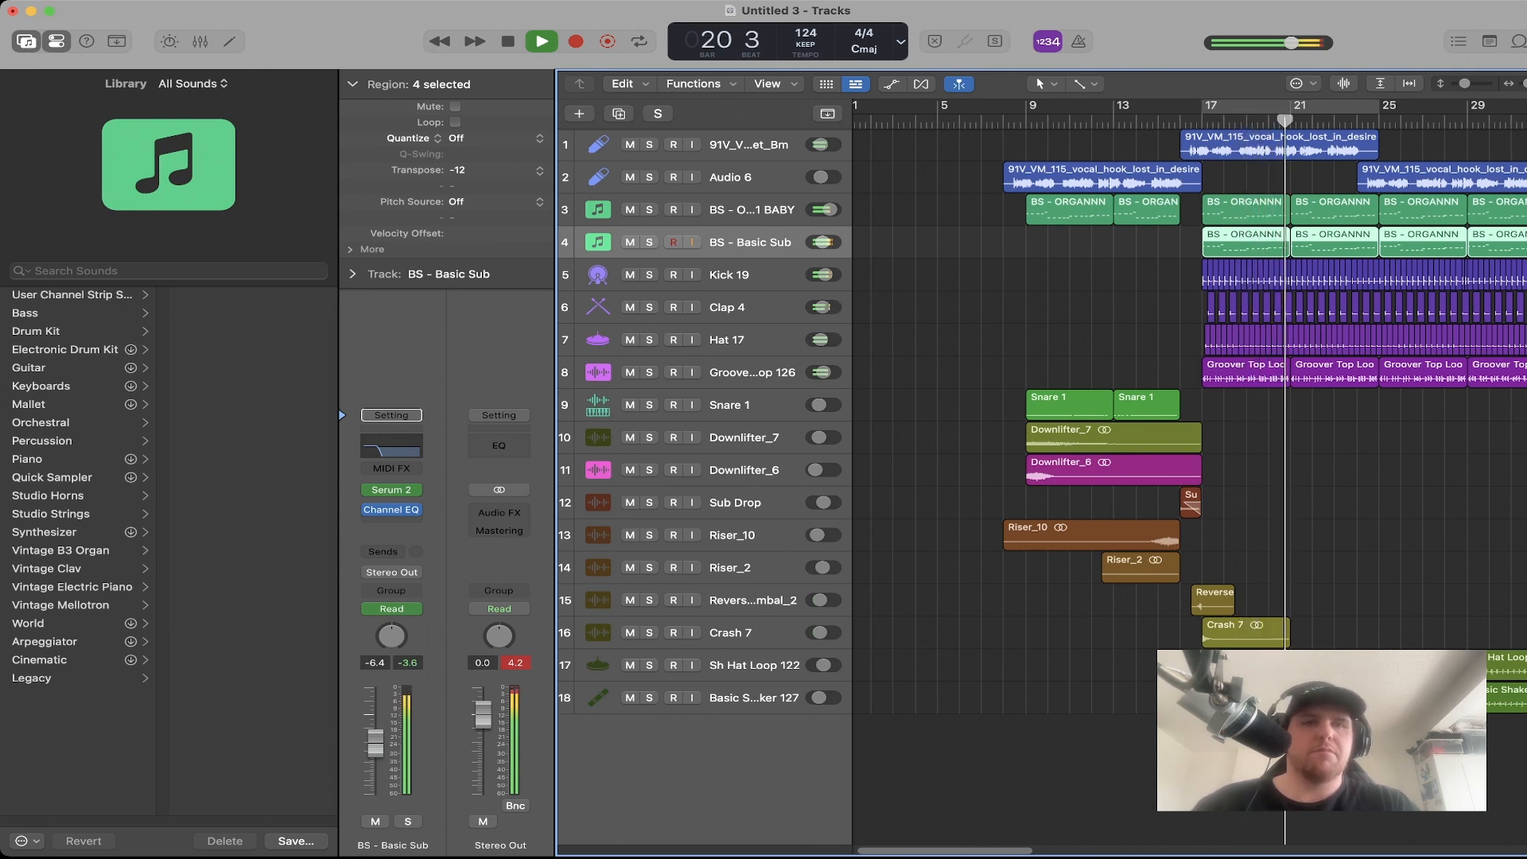
pyautogui.hscroll(5, 1190, 477)
pyautogui.click(1189, 509)
pyautogui.hscroll(3, 1189, 509)
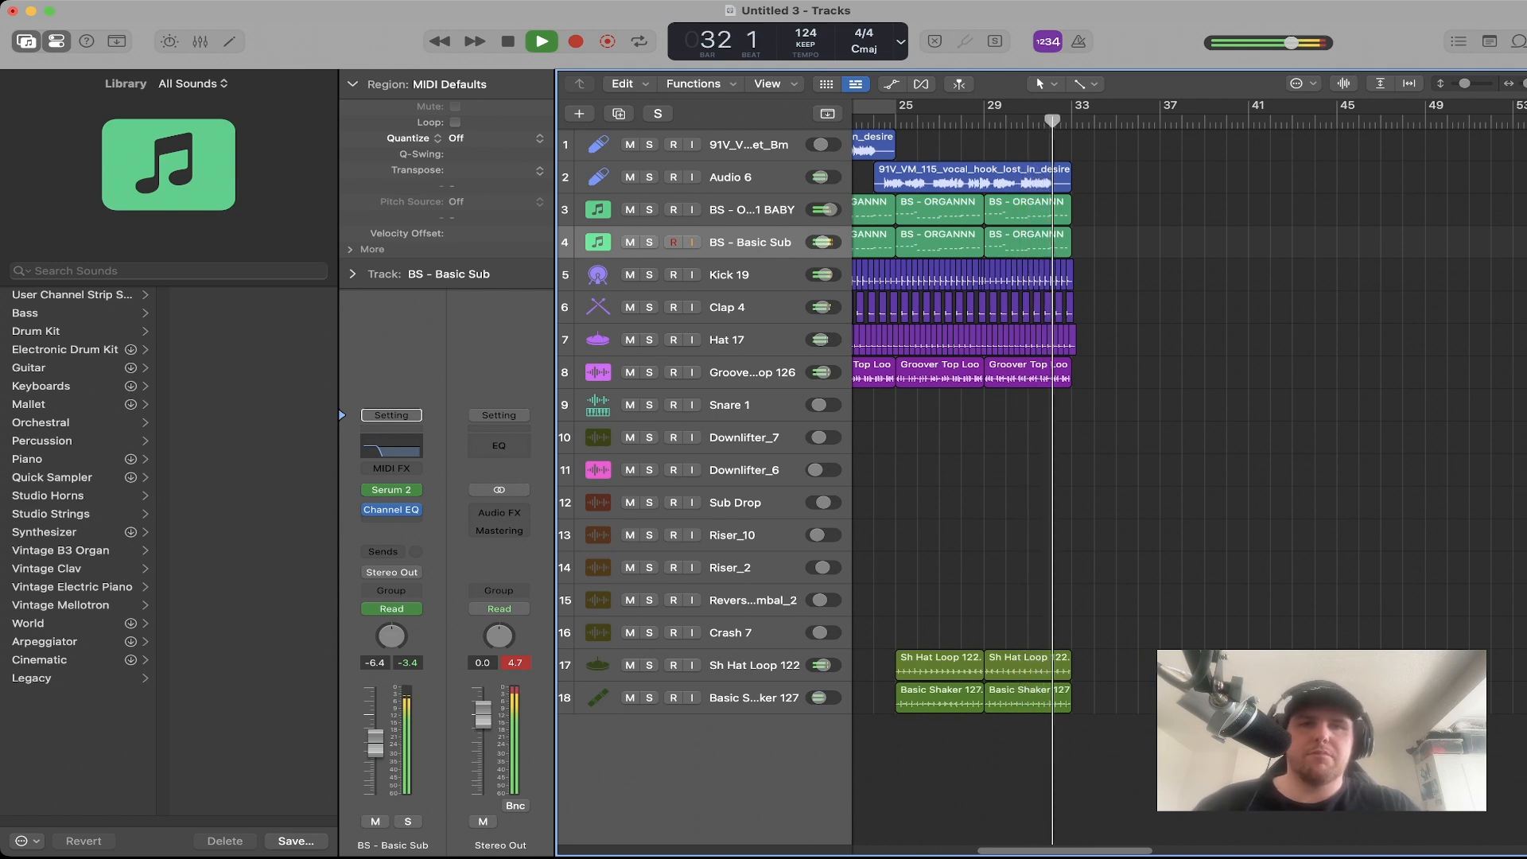
pyautogui.press('space')
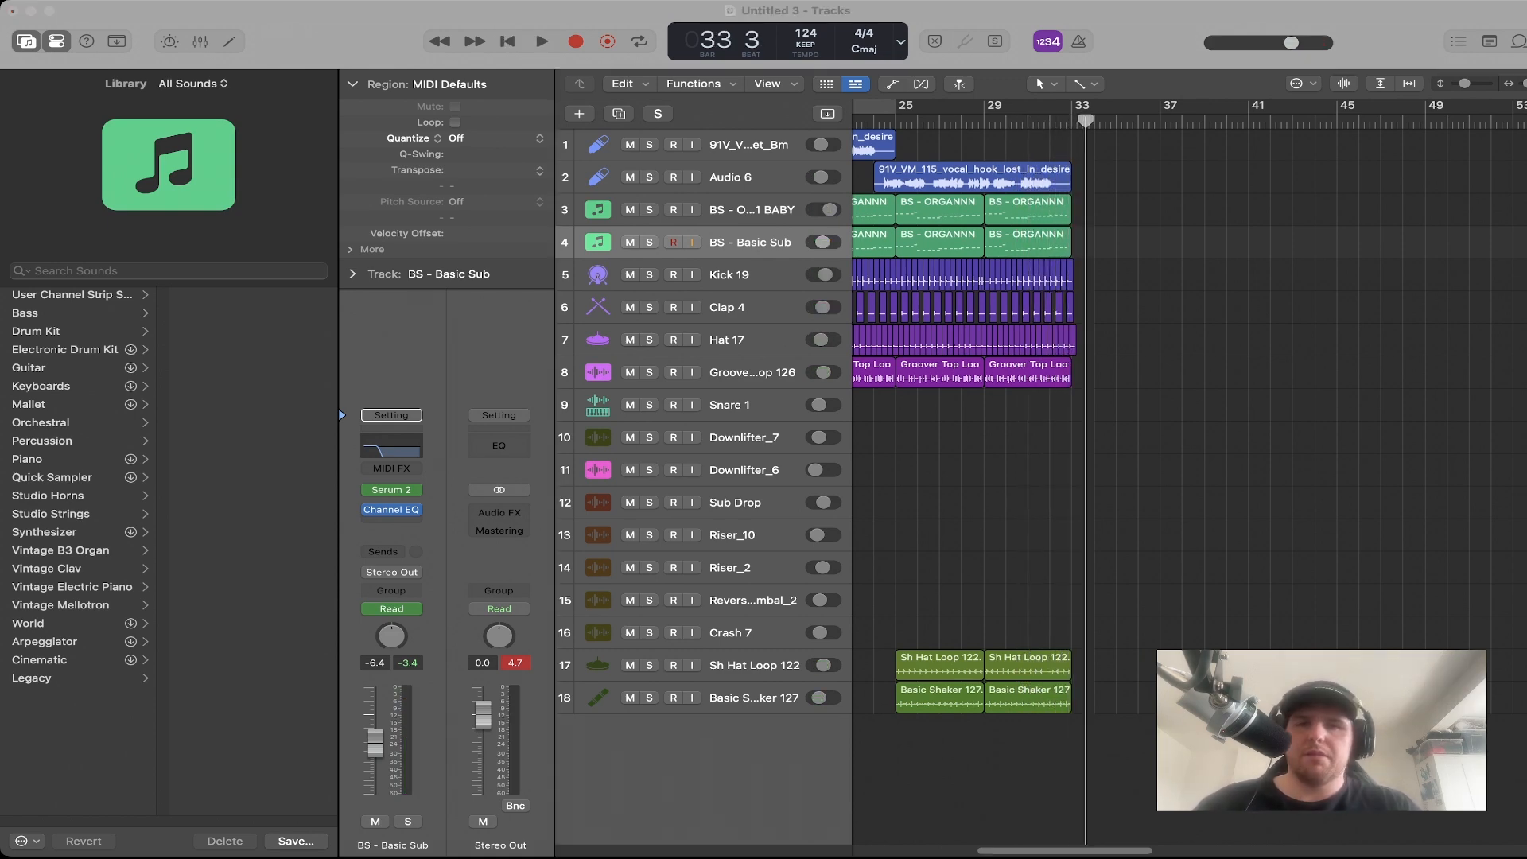